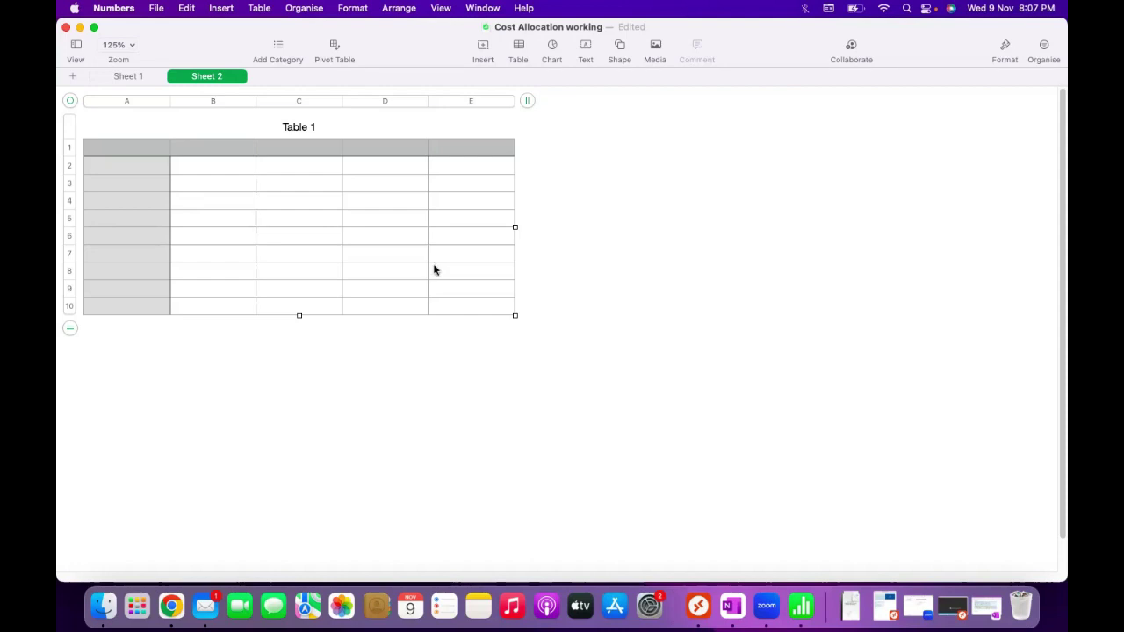
- Enter Cash & Liquidity in C3 and Expenses in C4 of Table 1
click(291, 197)
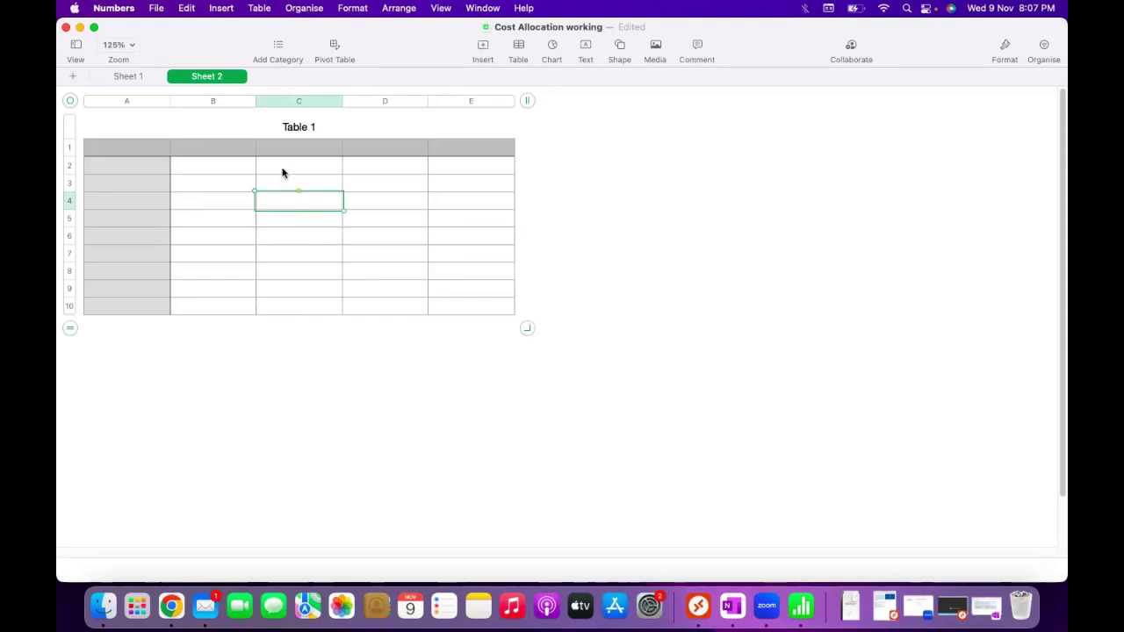
key(Up)
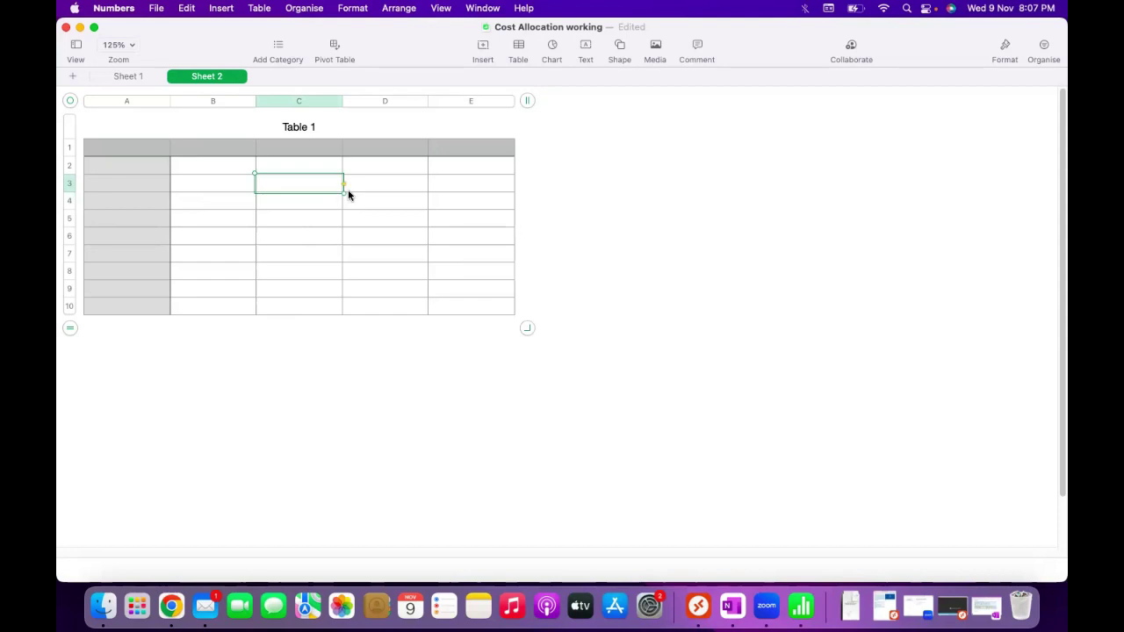
text(Cash & Liquidity)
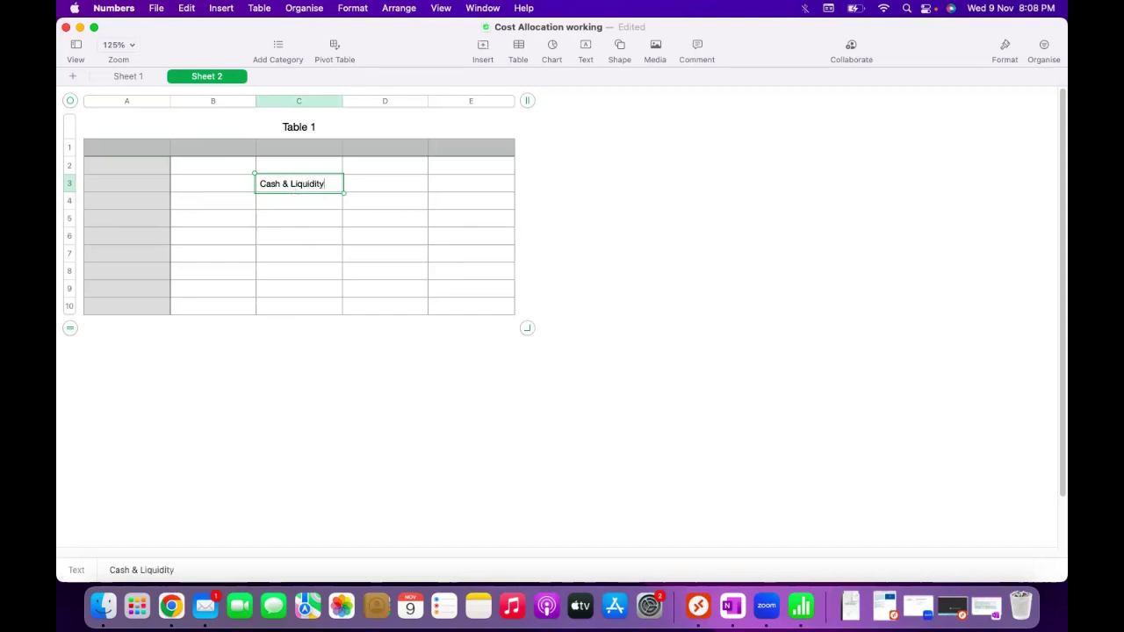
key(Tab)
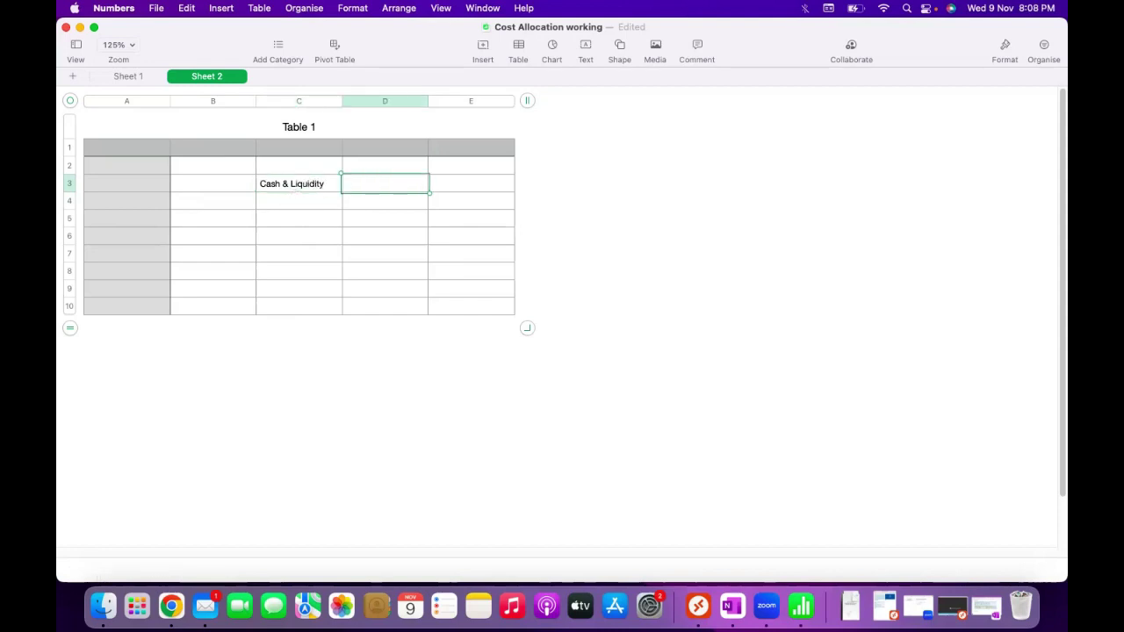
key(Return)
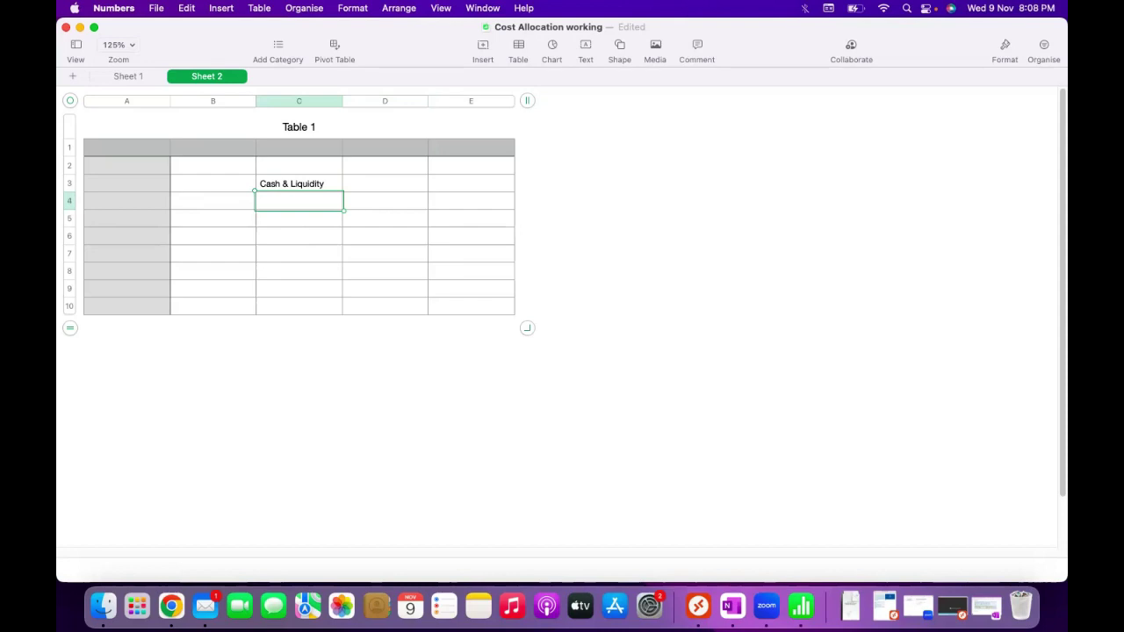
text(Expenses)
key(Tab)
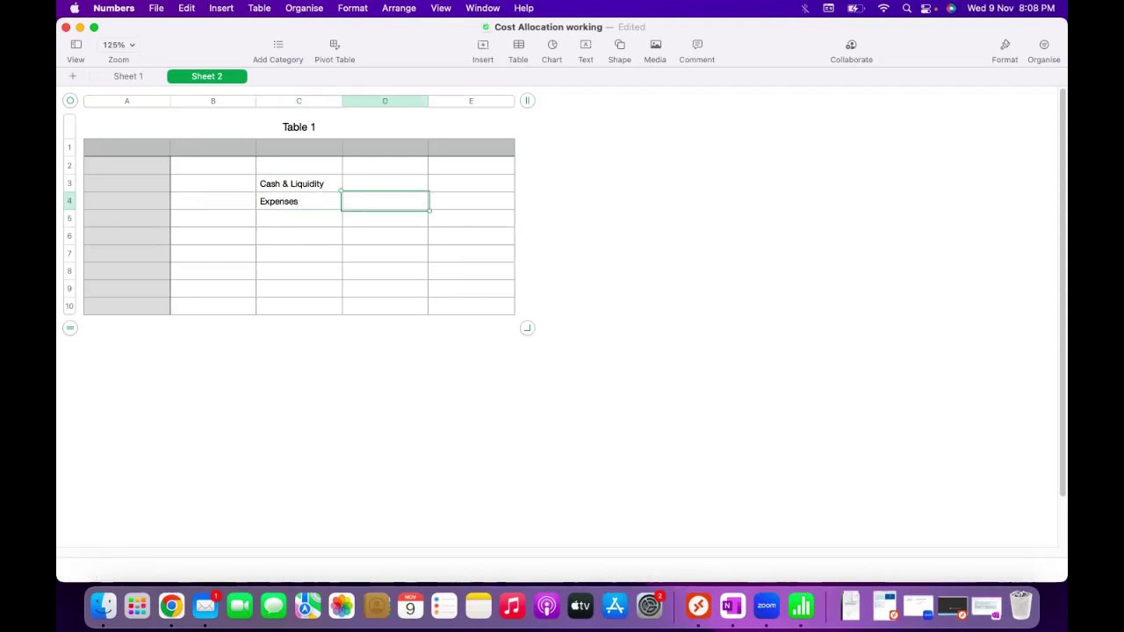
key(Return)
- Enter Revenue in C5 and Asset in C6, below the Expenses entry
click(298, 219)
text(Re)
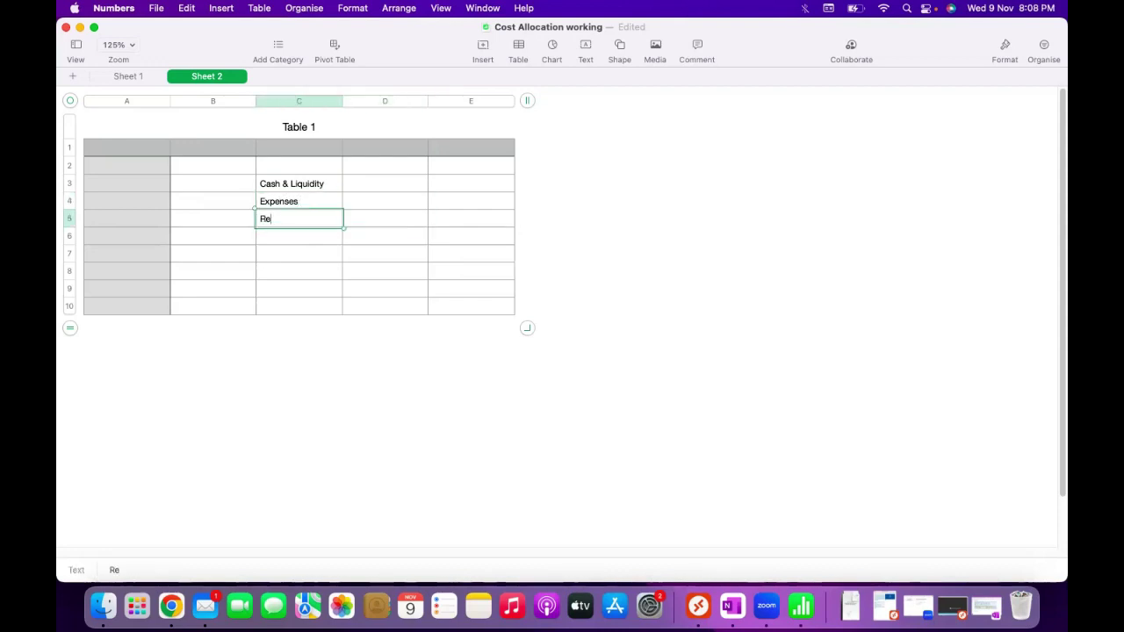
text(venue)
key(Return)
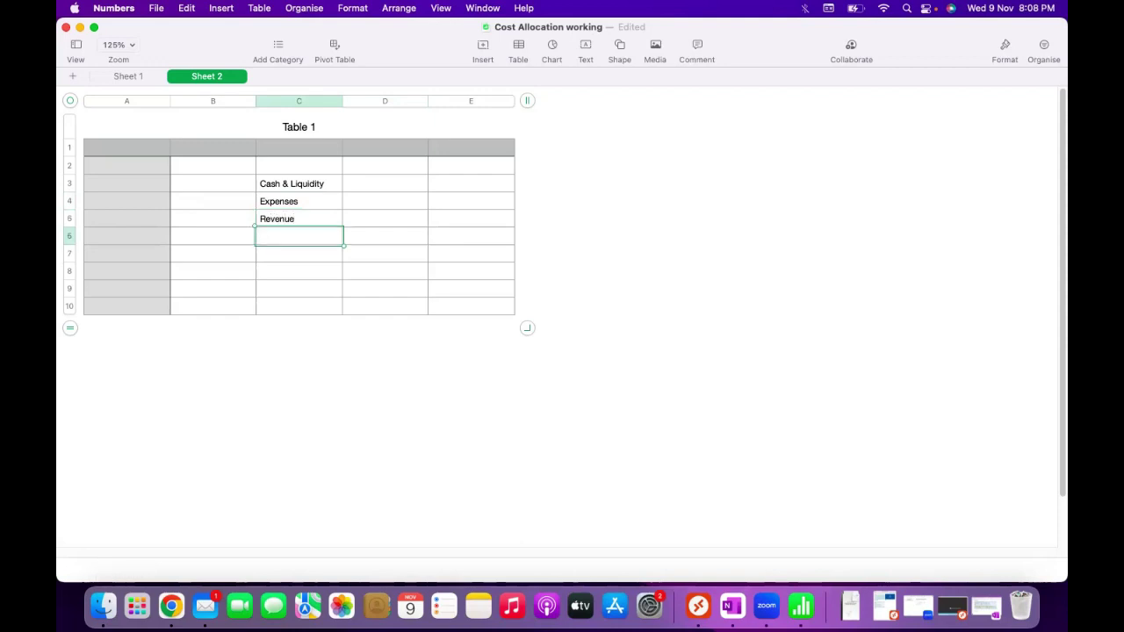
text(Asset)
key(Return)
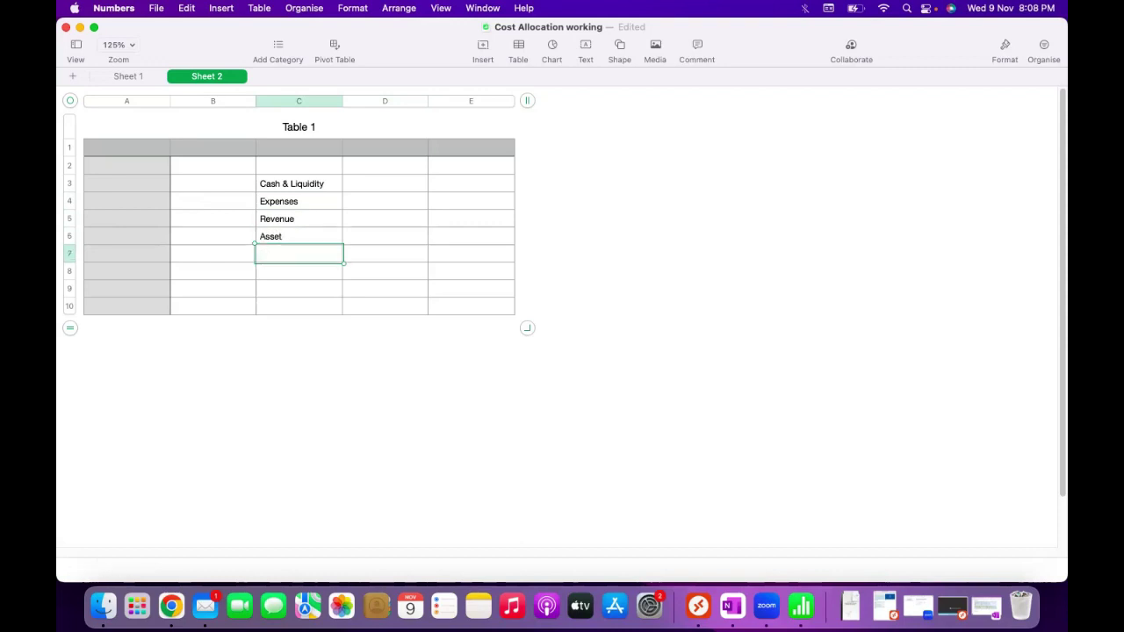
- Enter General Balancesheet in C7 and widen column C so the text fits on one line
text(General Balan)
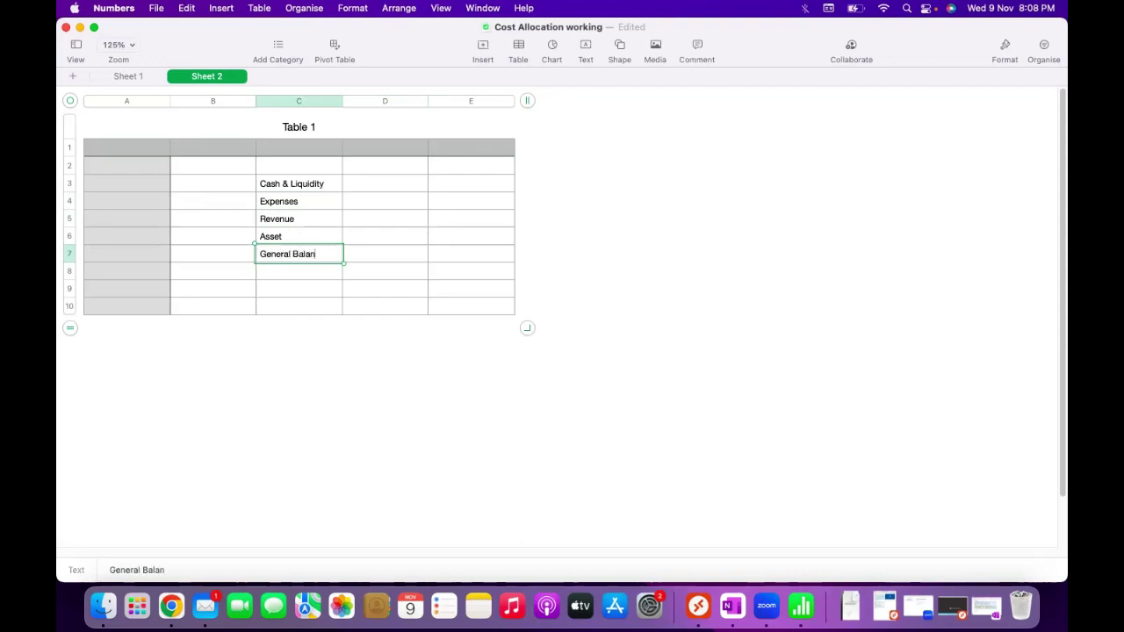
text(d)
key(BackSpace)
text(cesheet)
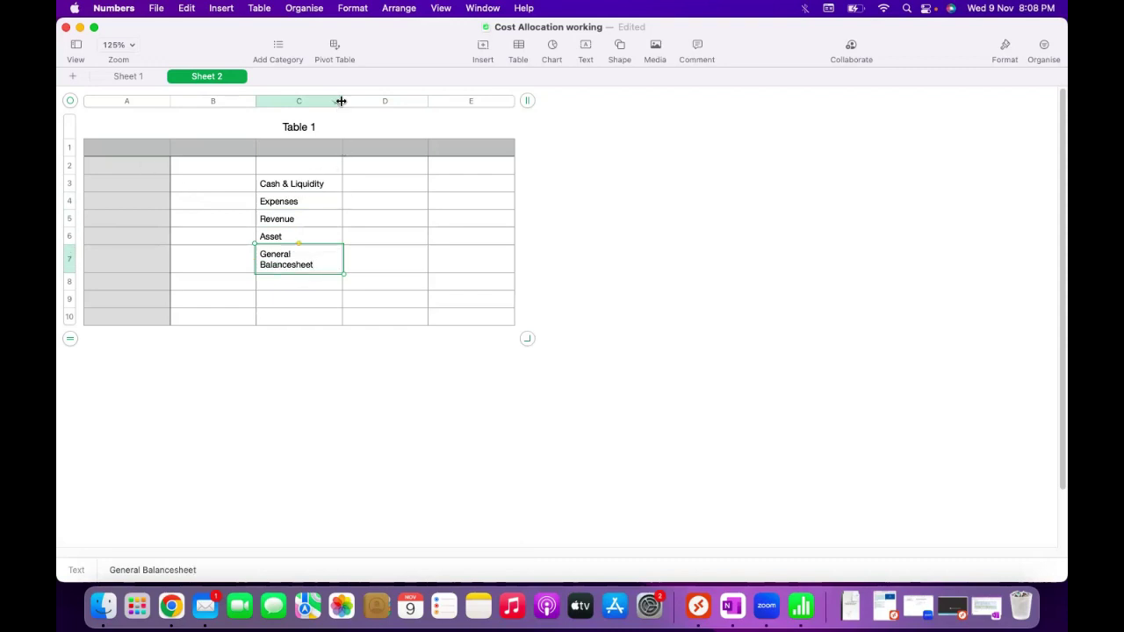
drag(343, 100, 414, 100)
click(319, 271)
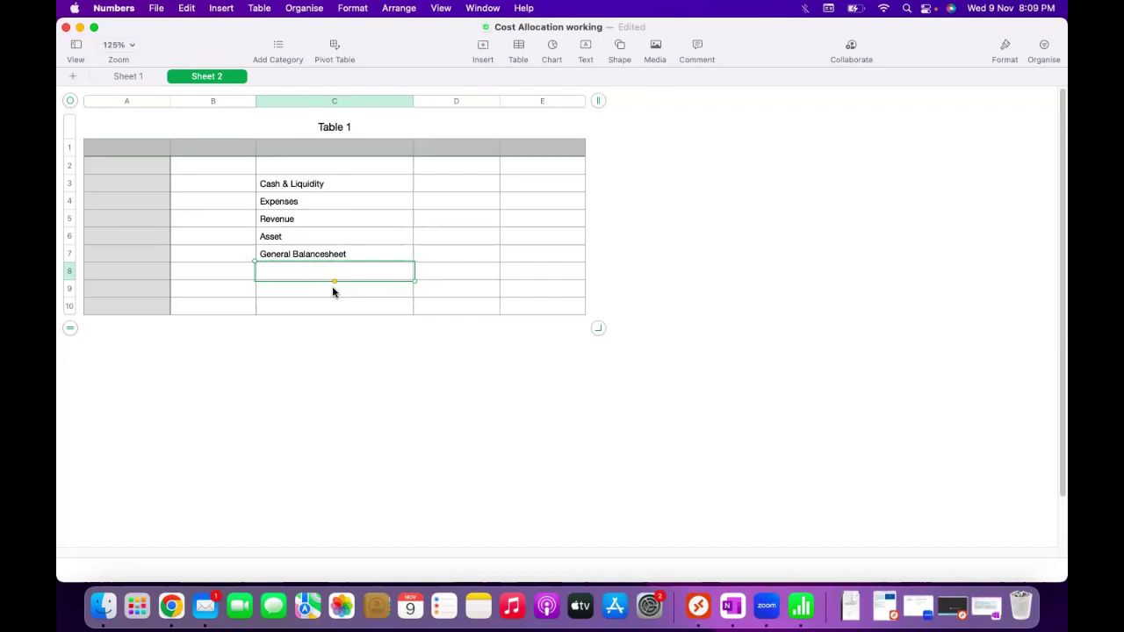
- Fill columns D and E with the number ranges 1000 to 1999 for Cash & Liquidity and 2000 to 2999 for Expenses
click(477, 185)
text(1000)
key(Tab)
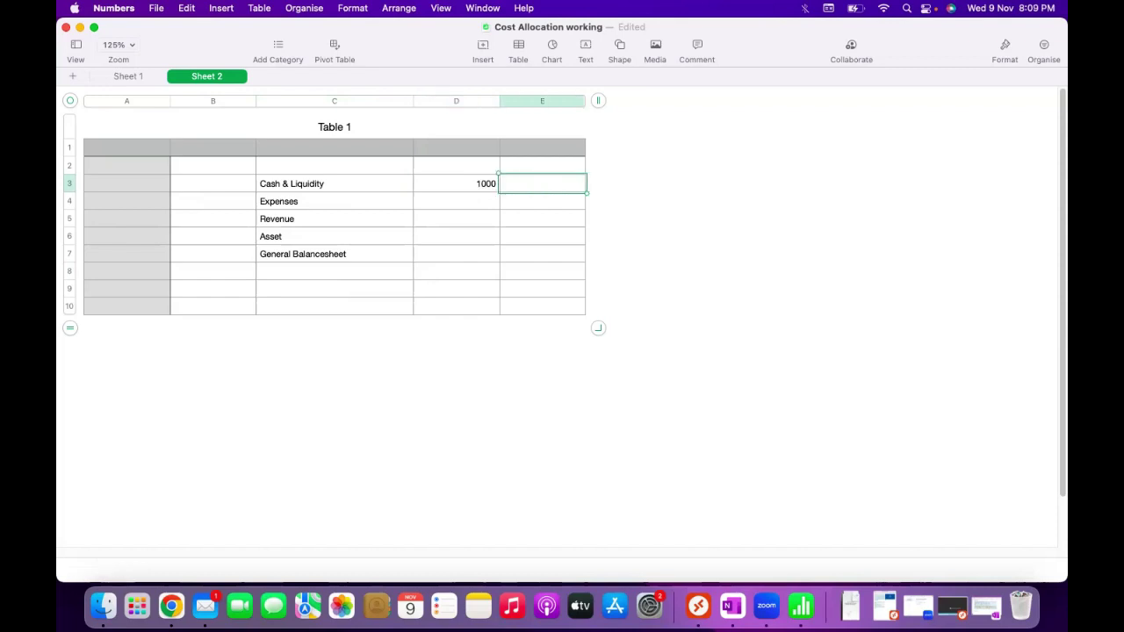
text(1999)
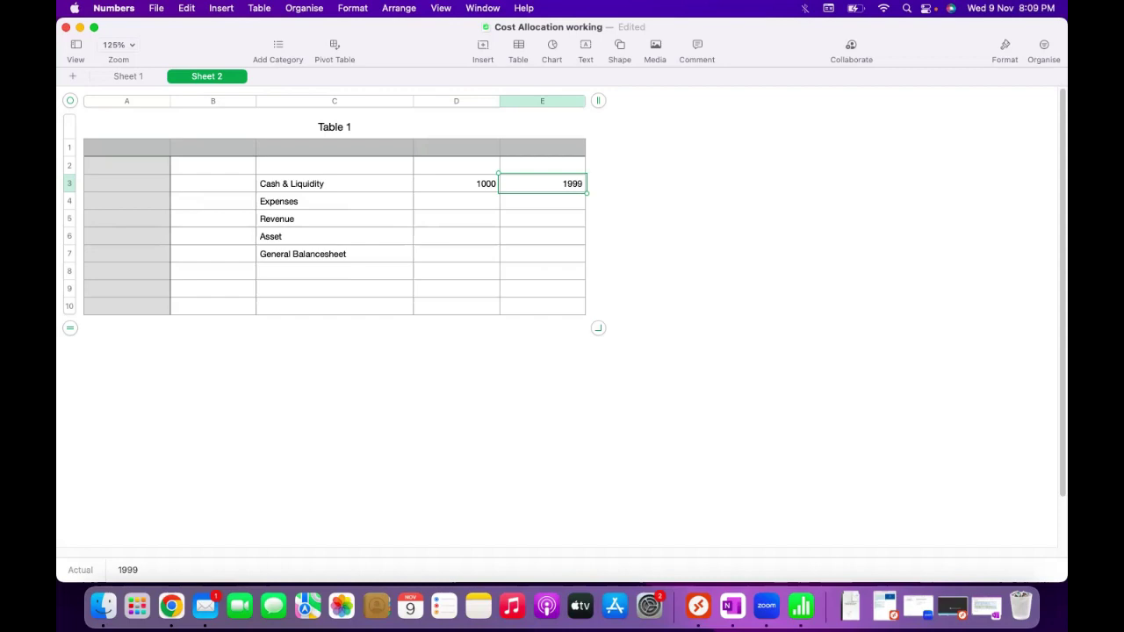
click(466, 203)
text(2000)
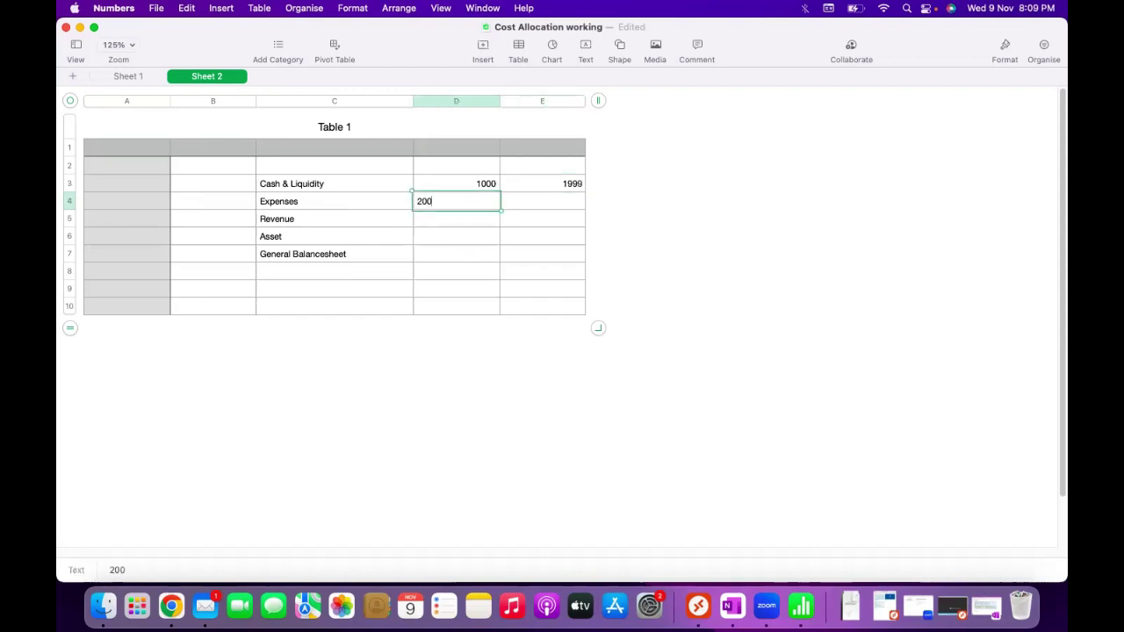
key(Tab)
text(2999)
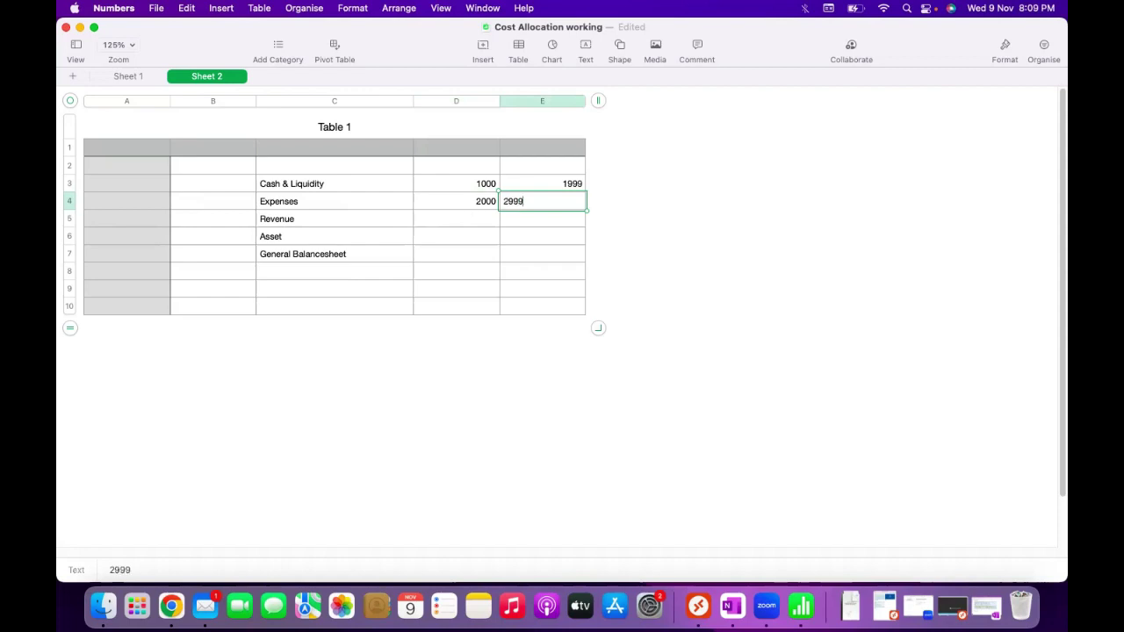
key(Return)
- Fill columns D and E with the number ranges 3000 to 3499 for Revenue and 3500 to 3999 for Asset
text(3000)
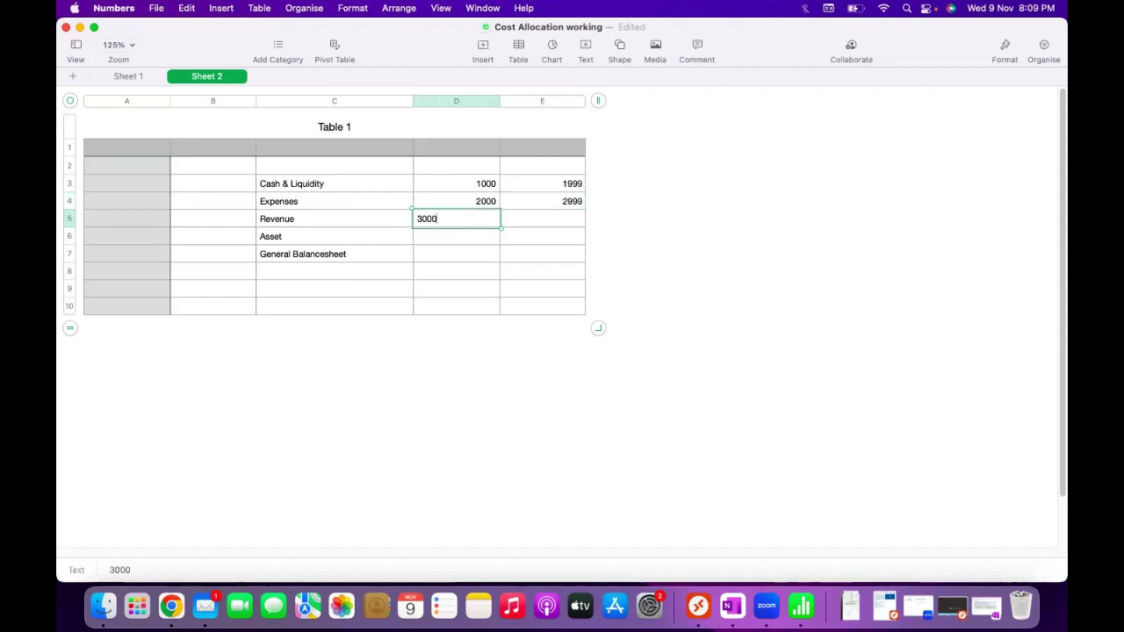
key(Tab)
text(3499)
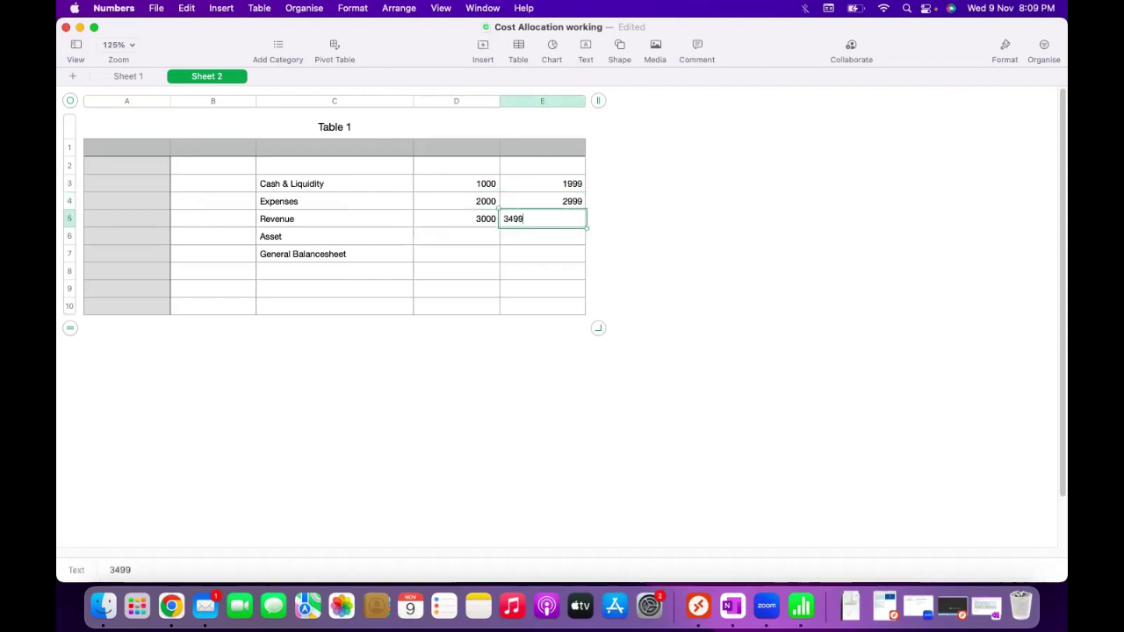
key(Return)
text(3500)
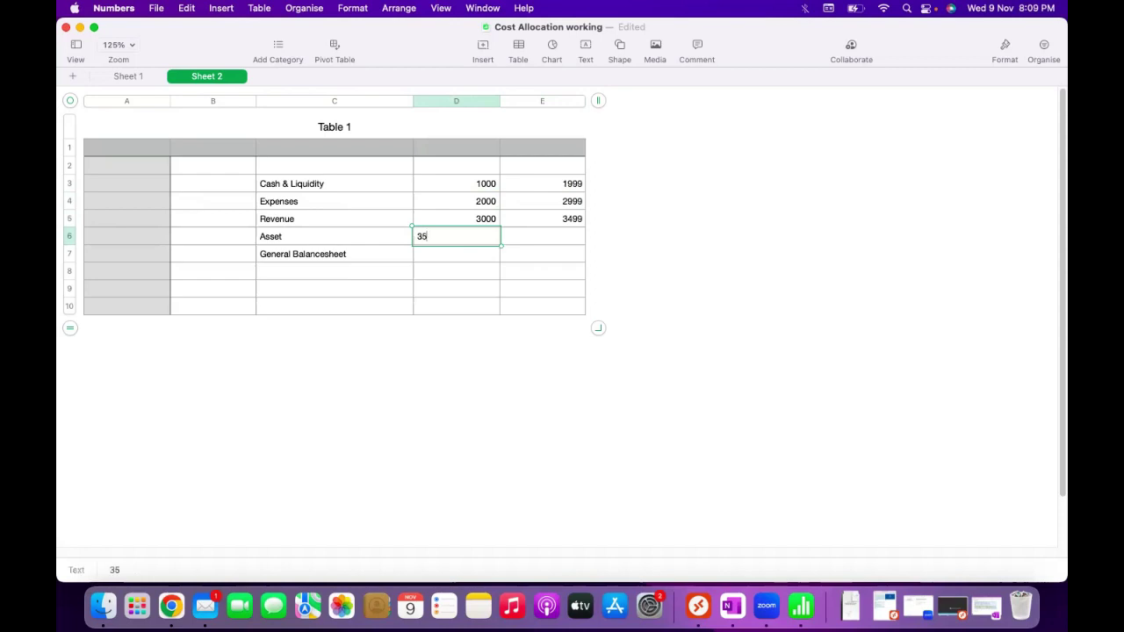
key(Tab)
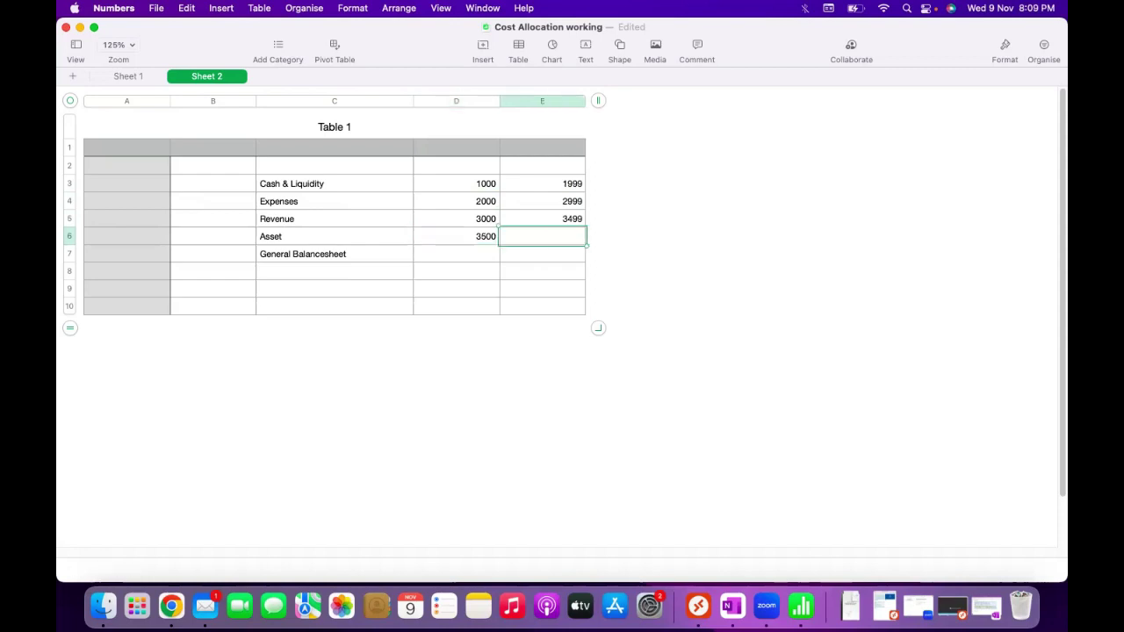
text(3999)
key(Return)
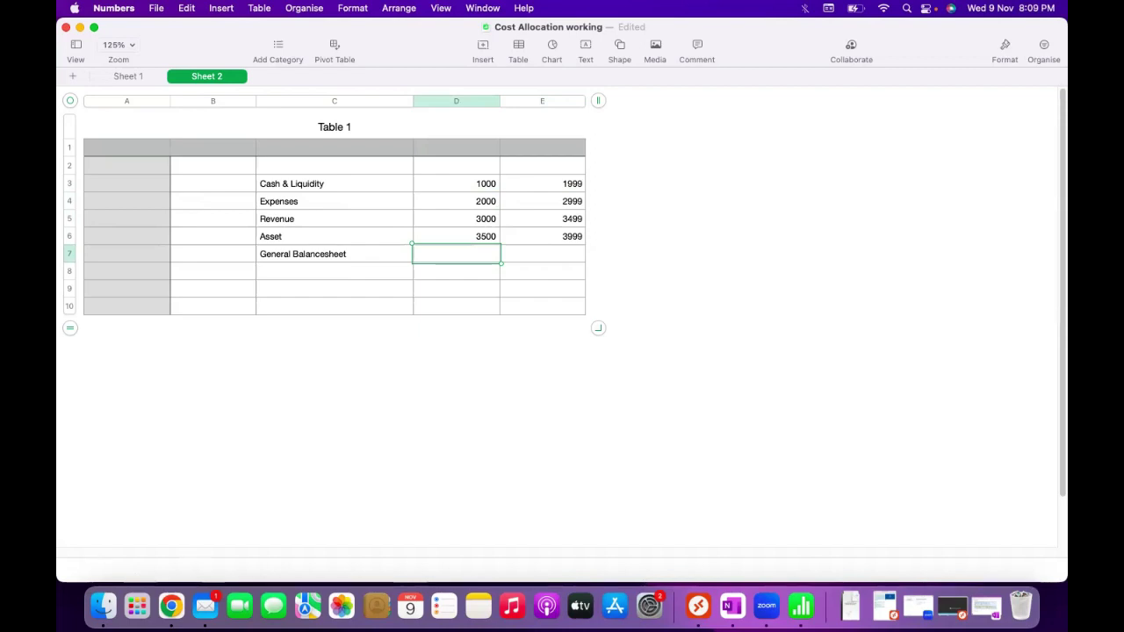
text(4499)
key(Tab)
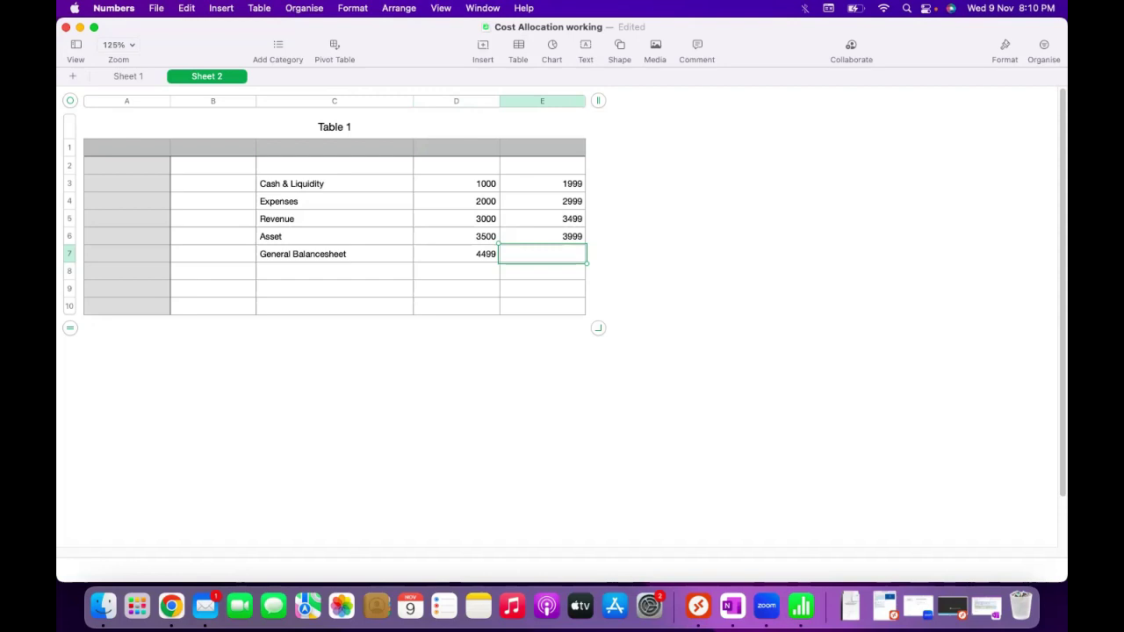
click(542, 272)
click(542, 254)
- Set the General Balancesheet number range to 4000 in D7 and 4499 in E7
click(456, 254)
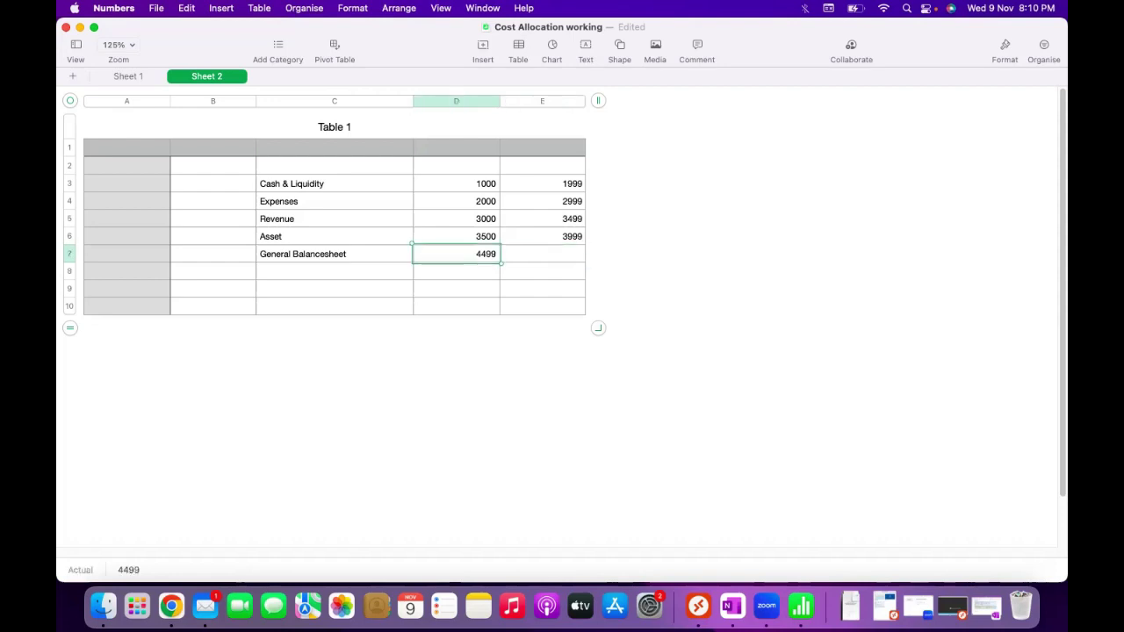
text(4000)
key(Tab)
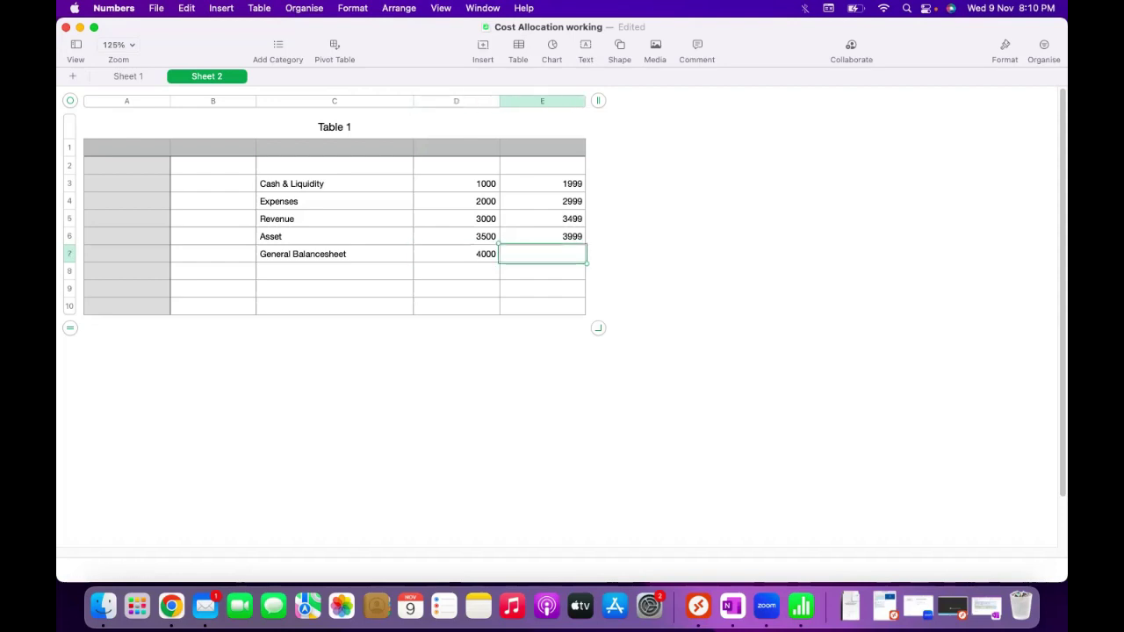
text(4499)
key(Return)
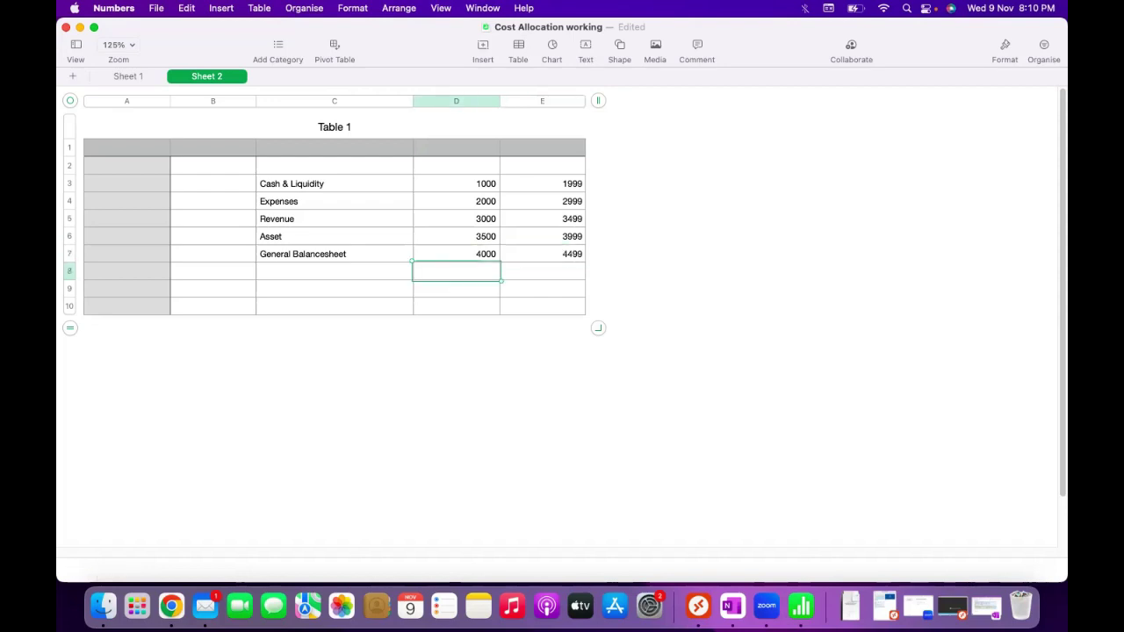
- Add a Secondary Cost Element entry in C8 with the number range 4500 in D8 and 4999 in E8
click(306, 277)
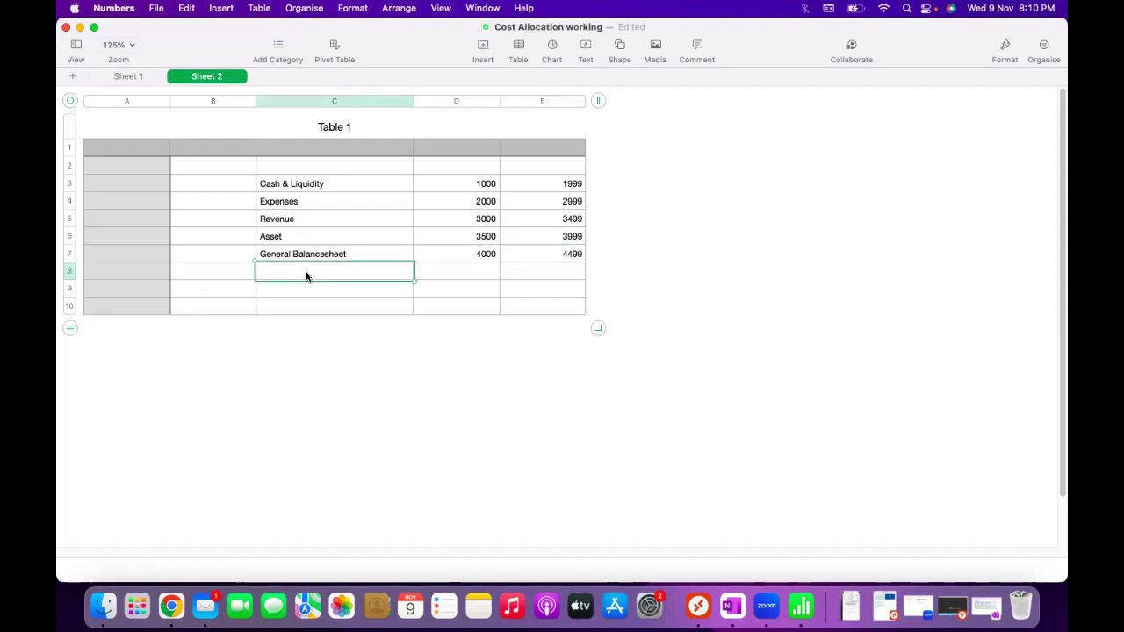
text(Secondary Cost E)
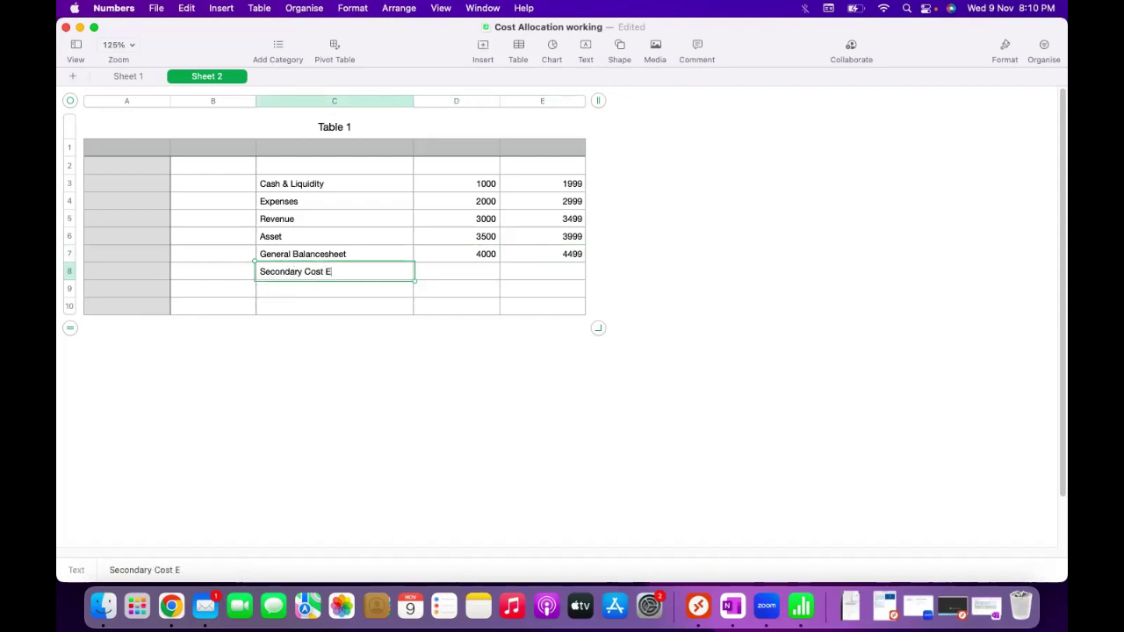
text(lement)
click(456, 272)
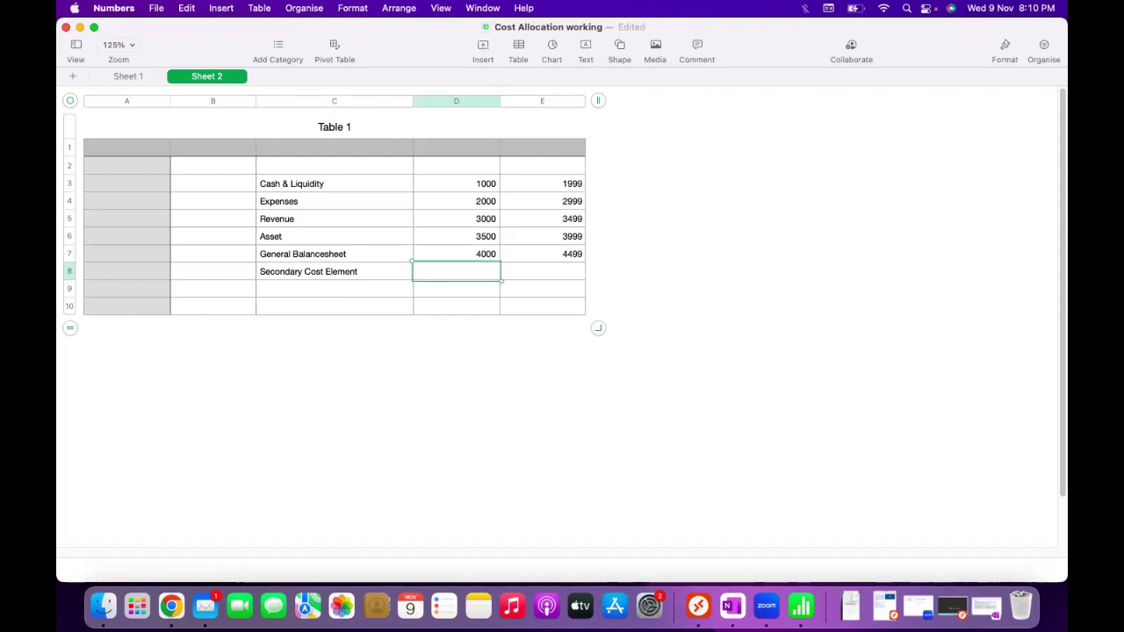
text(4500)
key(Tab)
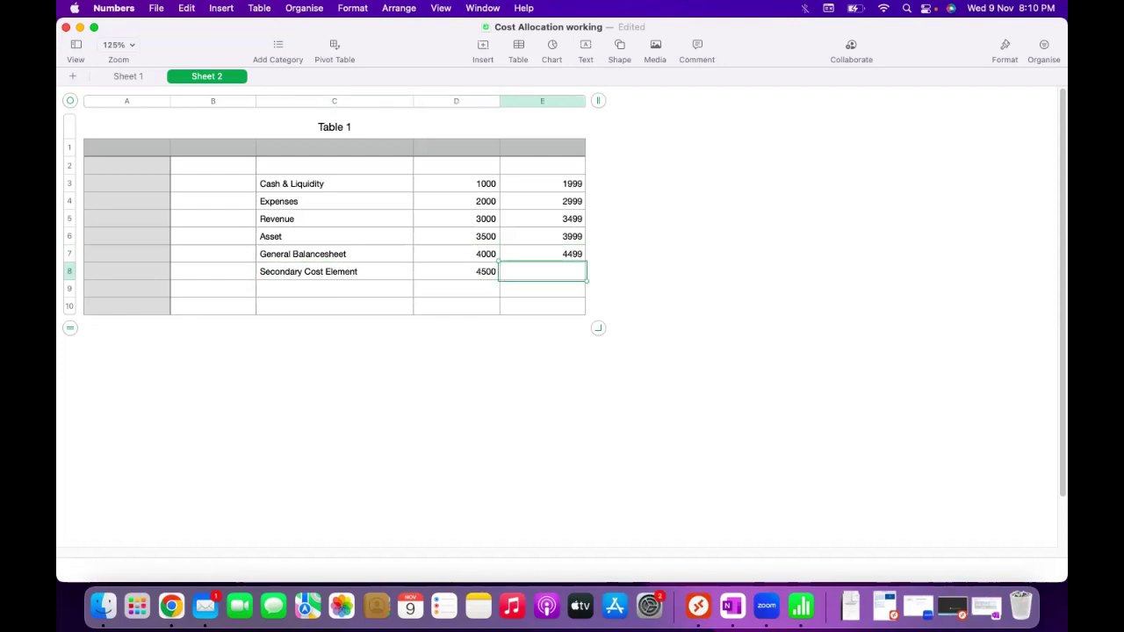
text(4999)
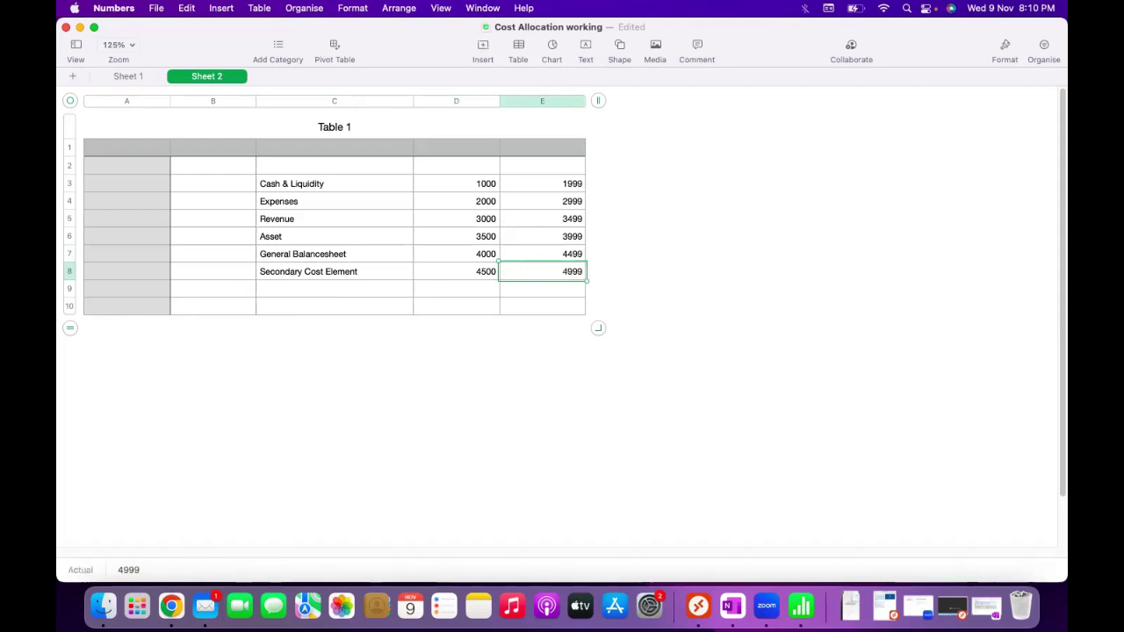
- Enter the short codes CASH in B3 for Cash & Liquidity and EXP in B4 for Expenses
click(313, 167)
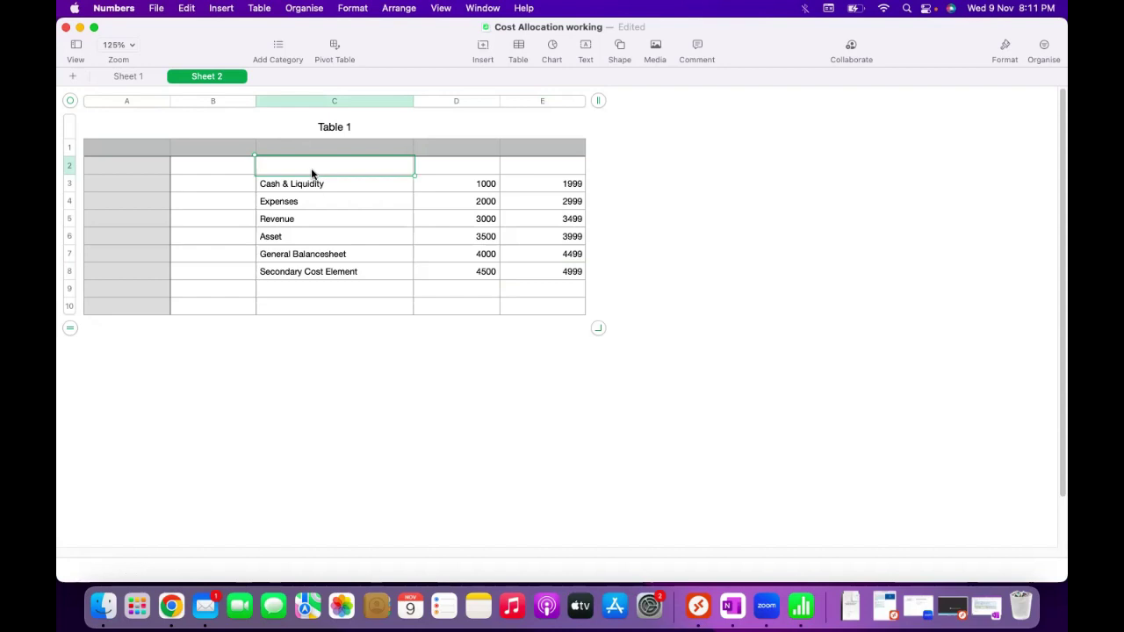
click(215, 186)
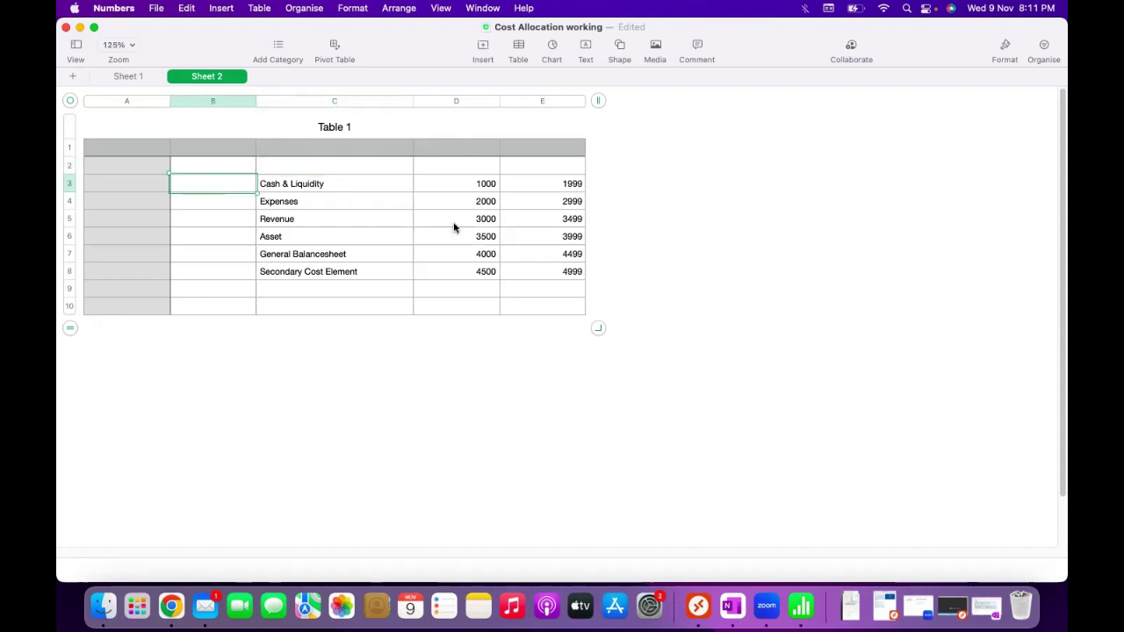
text(Cas)
key(BackSpace)
key(BackSpace)
key(BackSpace)
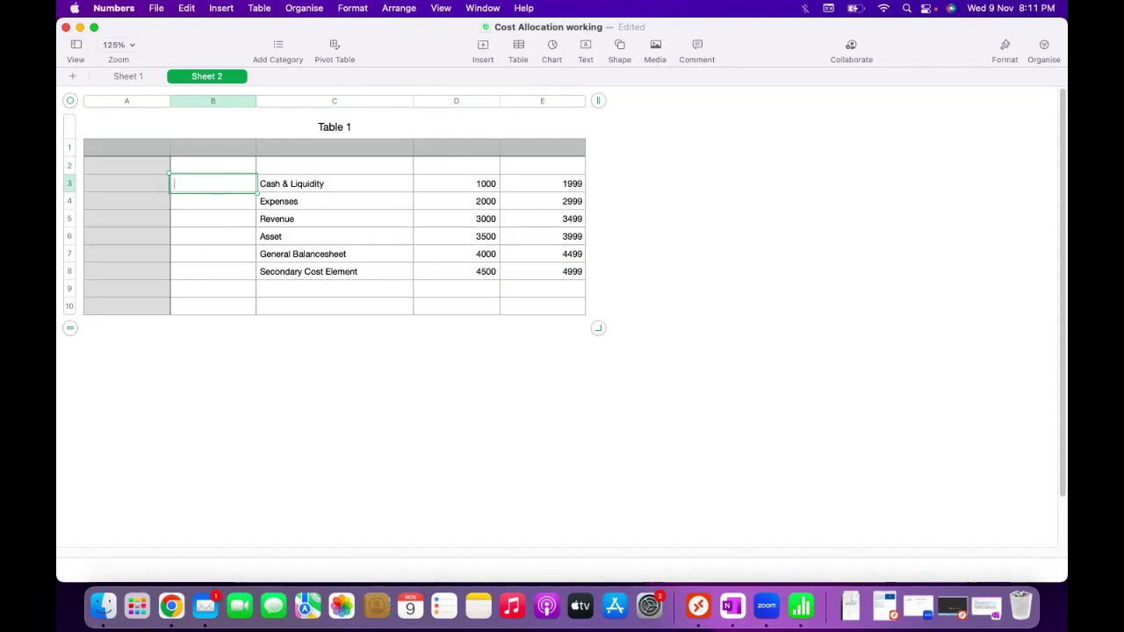
text(CASH)
key(Return)
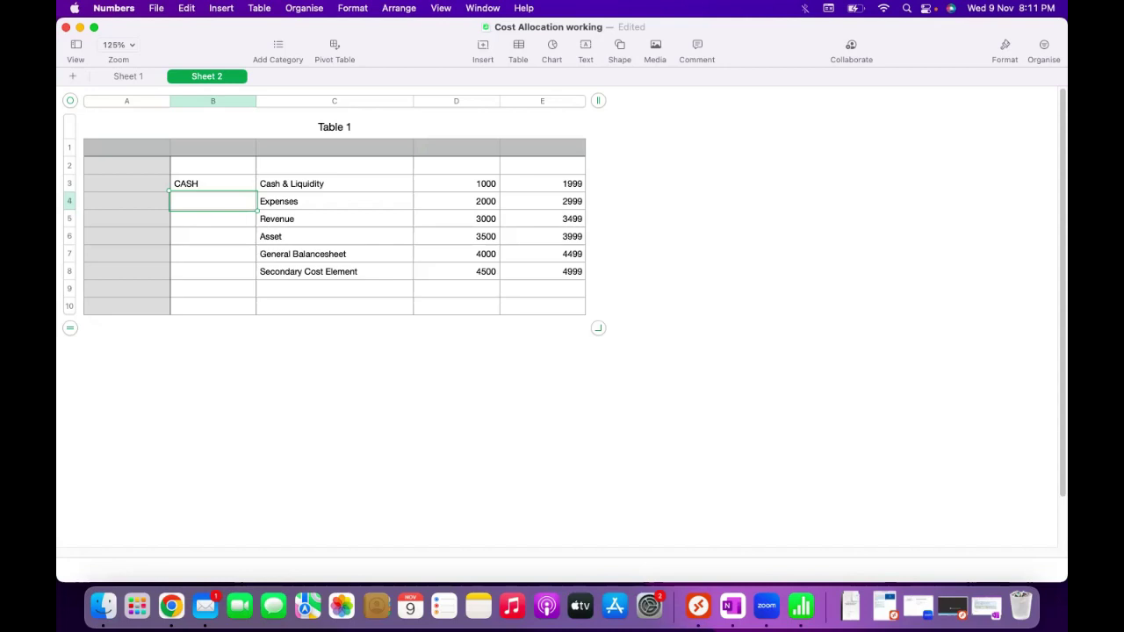
text(EXP)
key(Return)
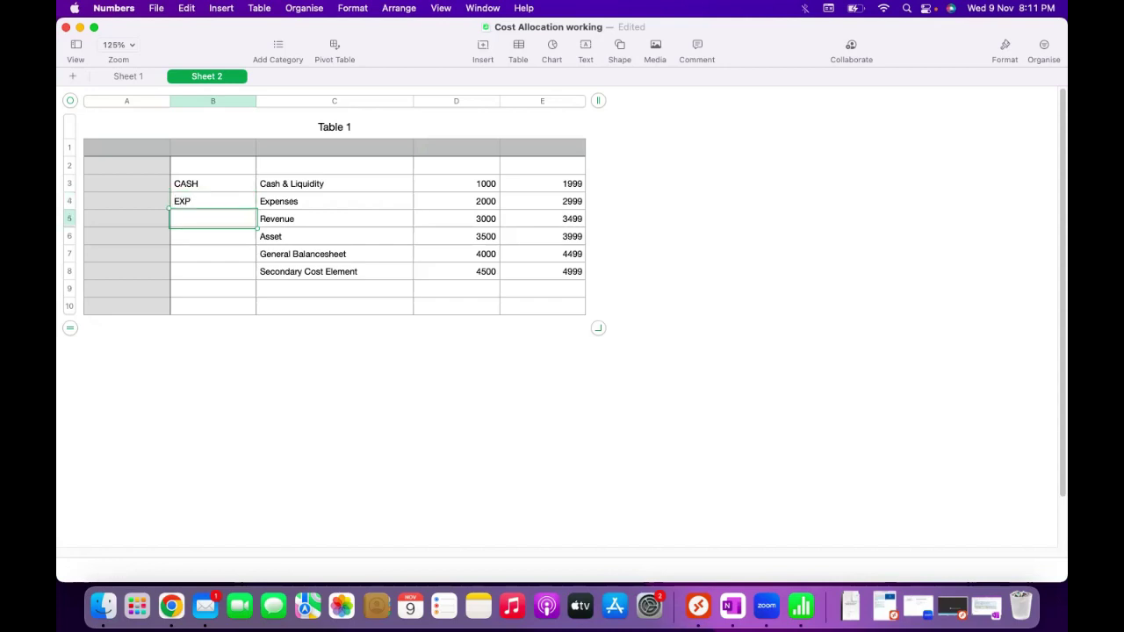
- Enter the short codes REV in B5, ASST in B6, GBAS in B7 and SEC in B8
text(REV)
key(Return)
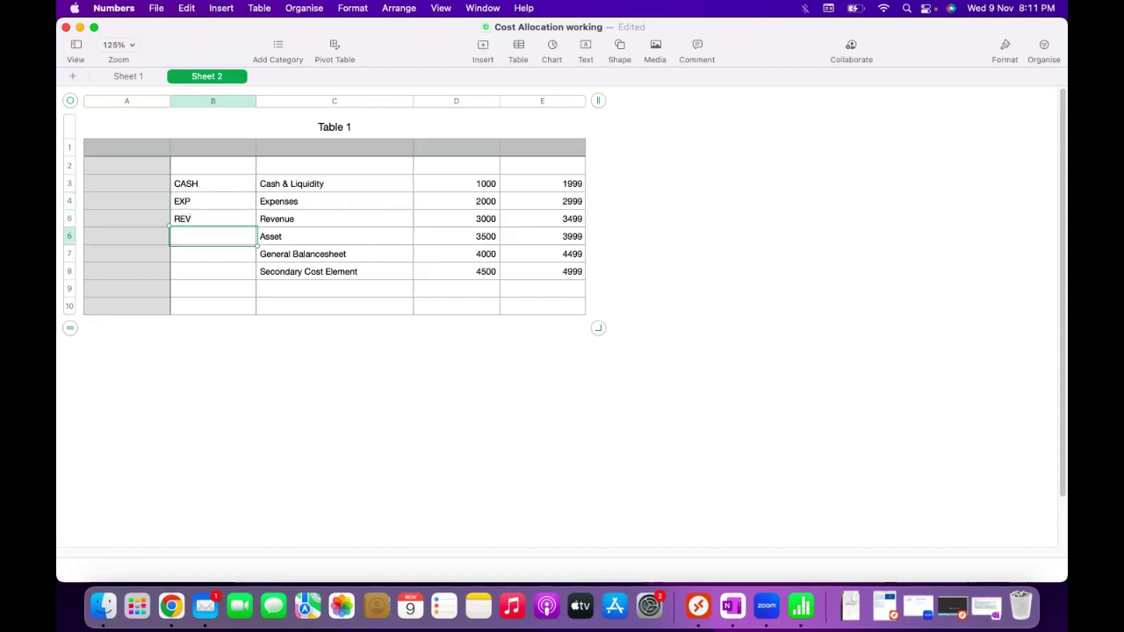
text(ASST)
key(Return)
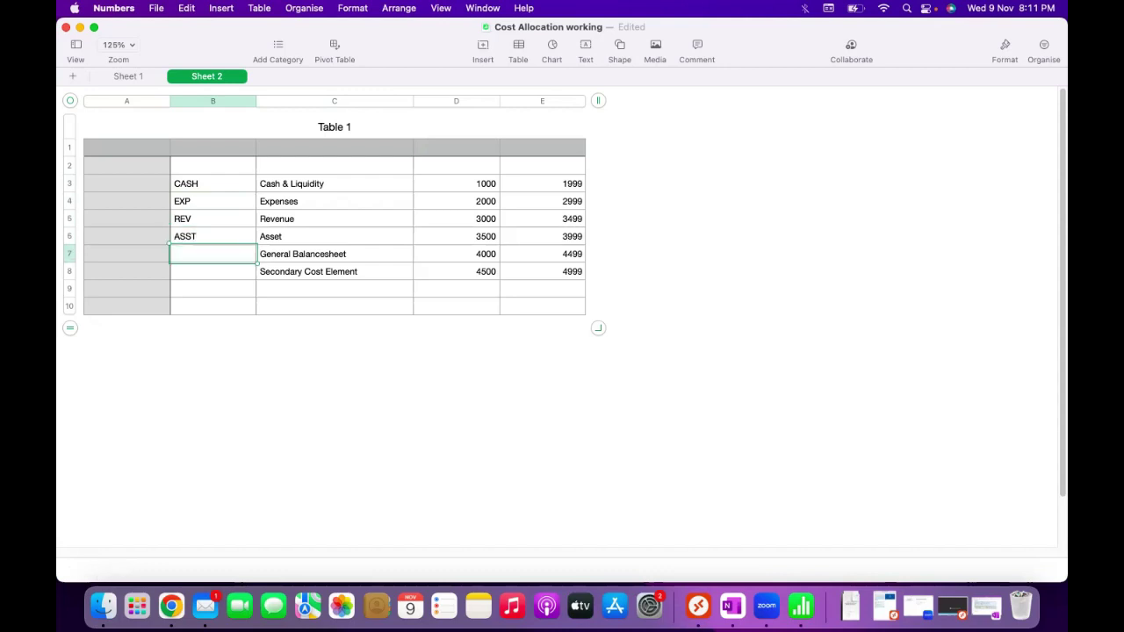
text(GBAS)
key(Return)
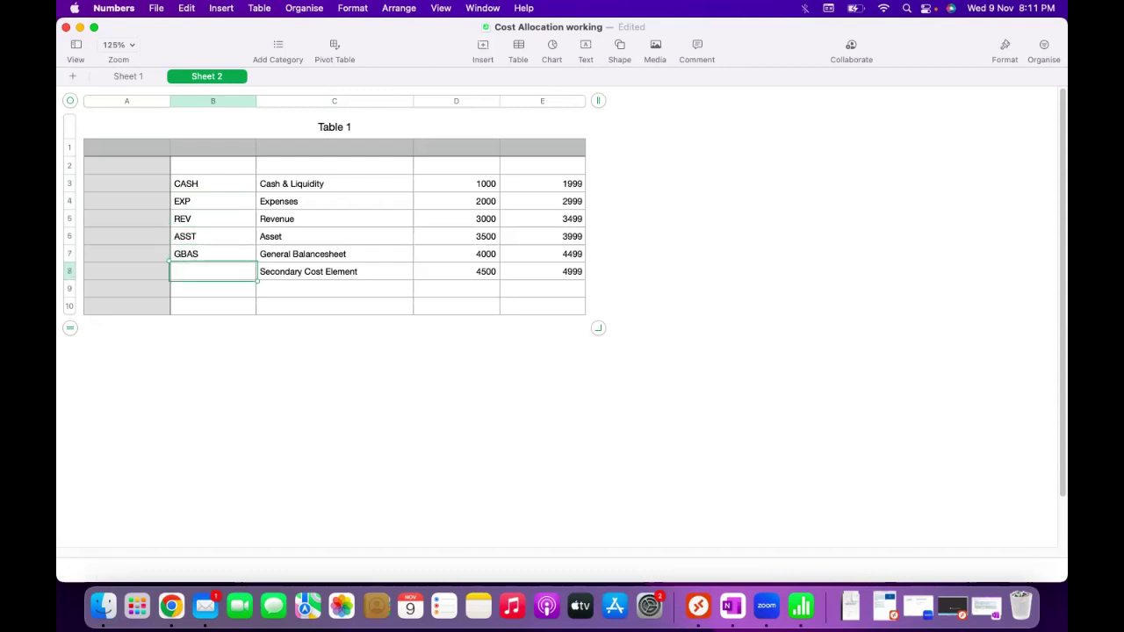
text(SEC)
click(658, 262)
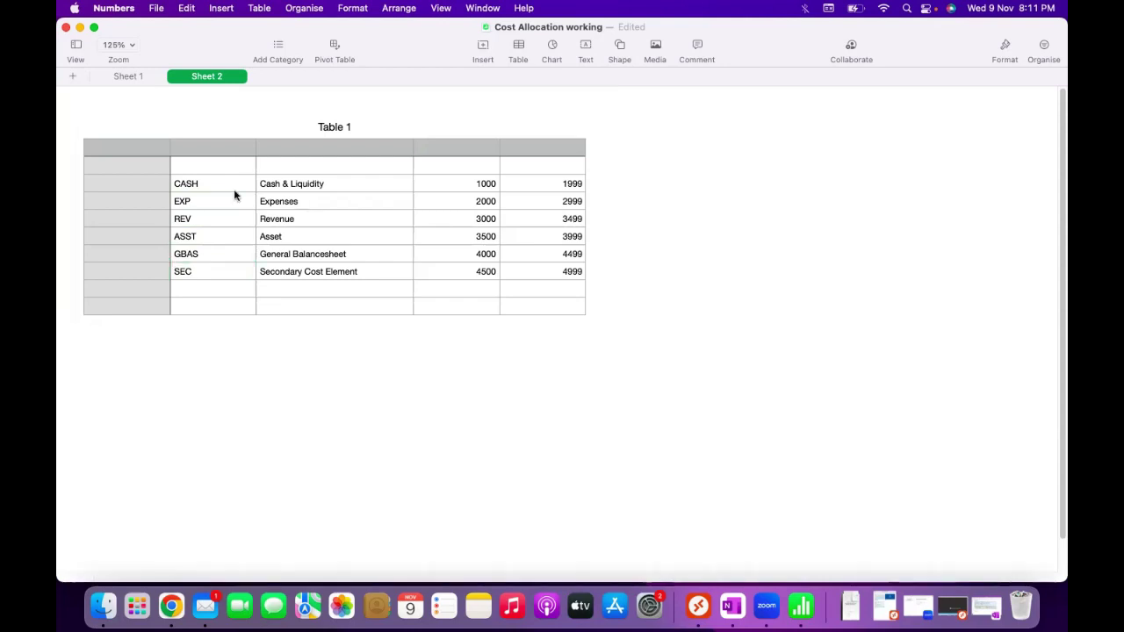
drag(191, 185, 201, 272)
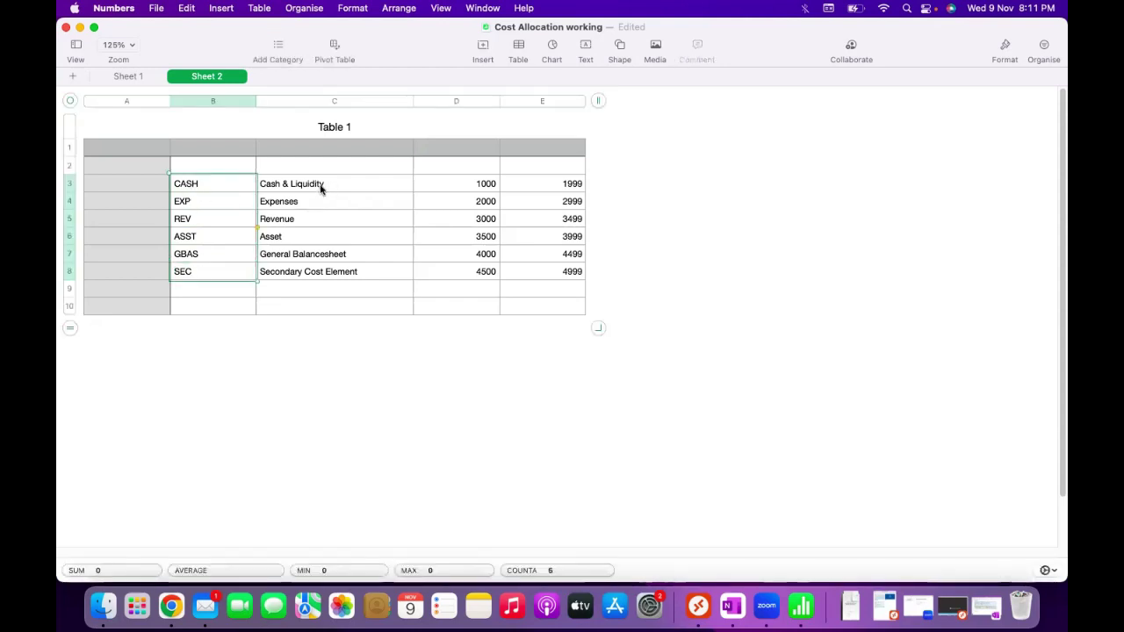
drag(322, 189, 326, 271)
drag(460, 186, 571, 272)
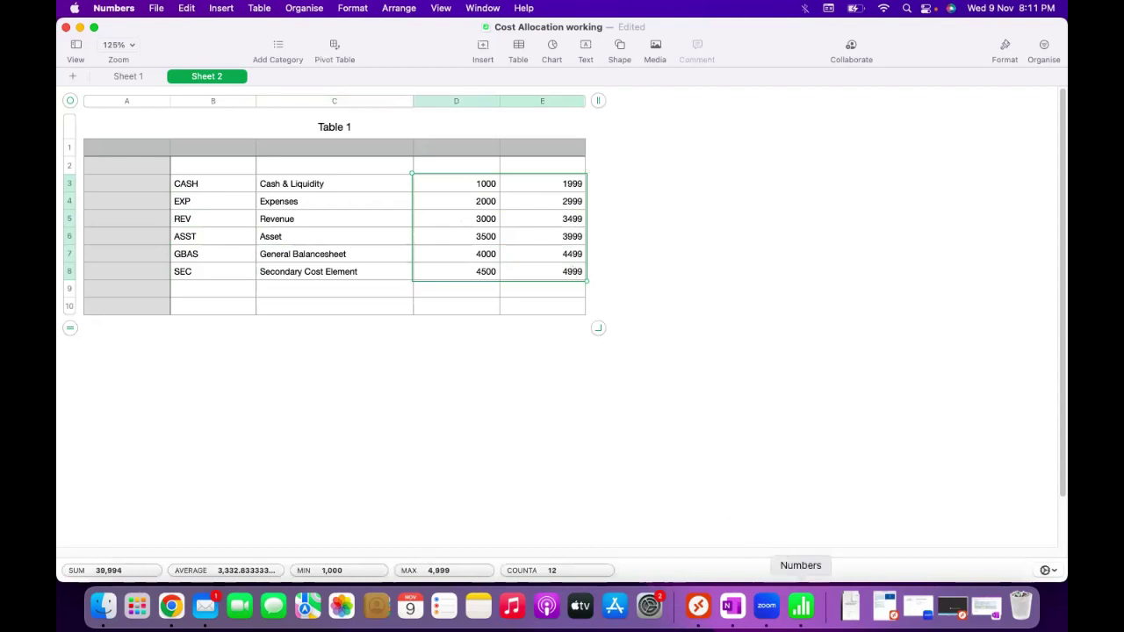
- Switch to the sap remote desktop session in full screen and open the S4 HANA connection from SAP Logon
click(953, 606)
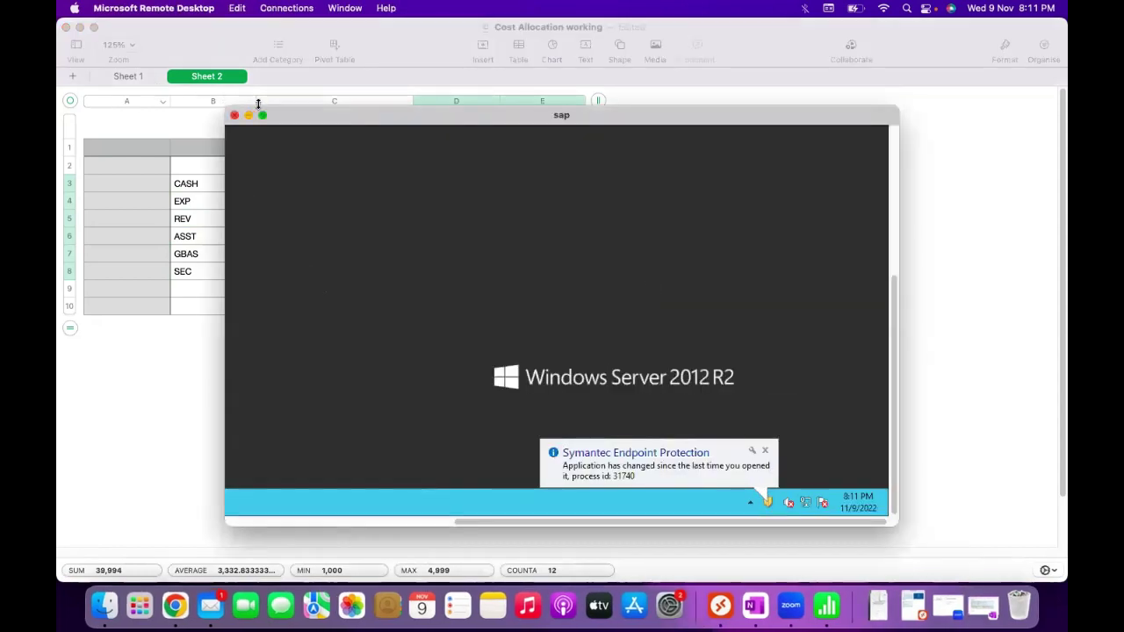
click(263, 116)
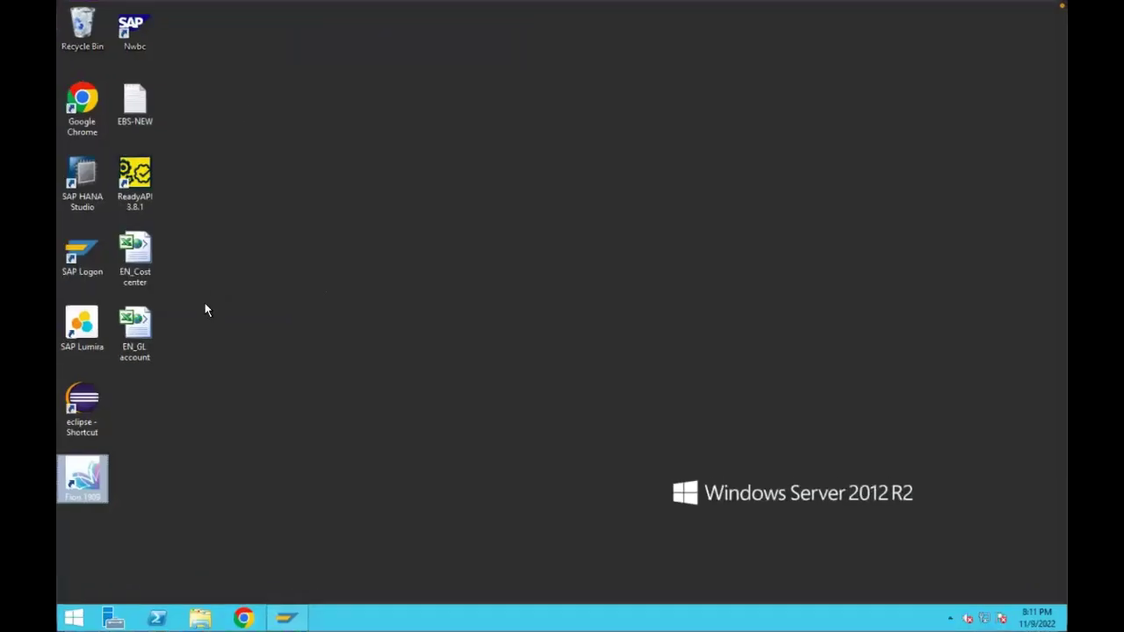
click(92, 255)
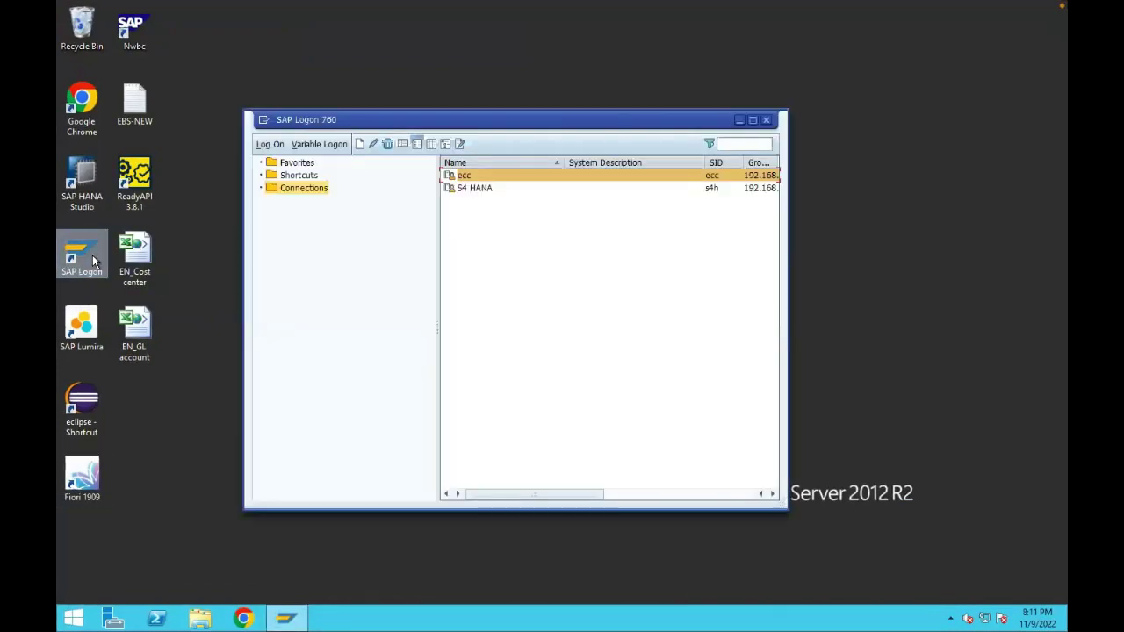
click(482, 190)
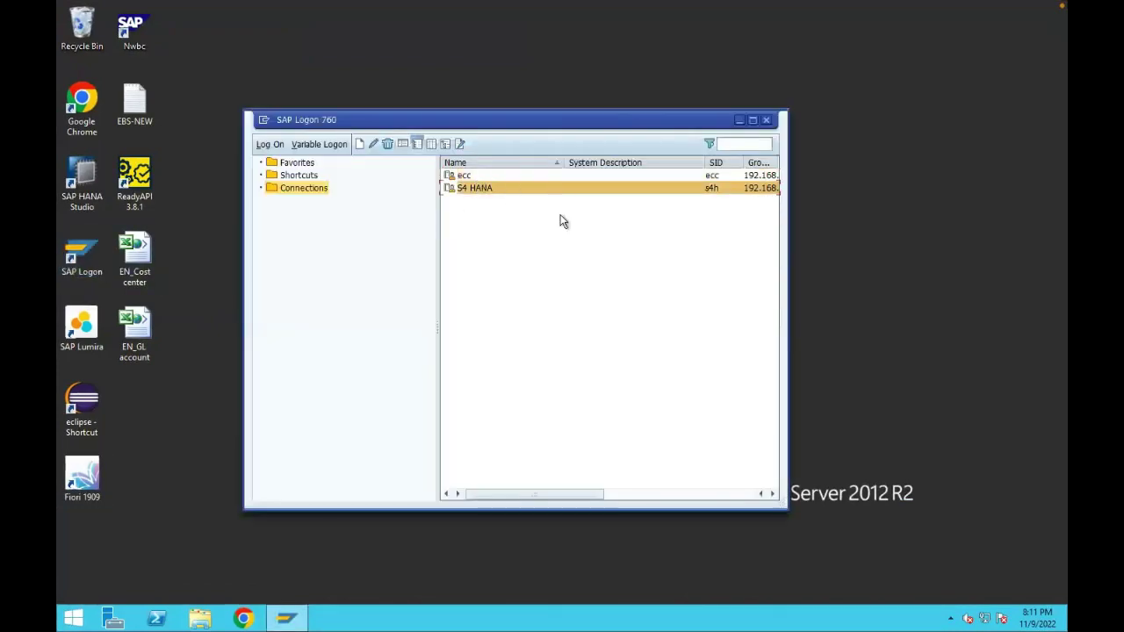
key(Return)
- Log on to client 800 with the user name and account password, and dismiss the licence notice
text(p)
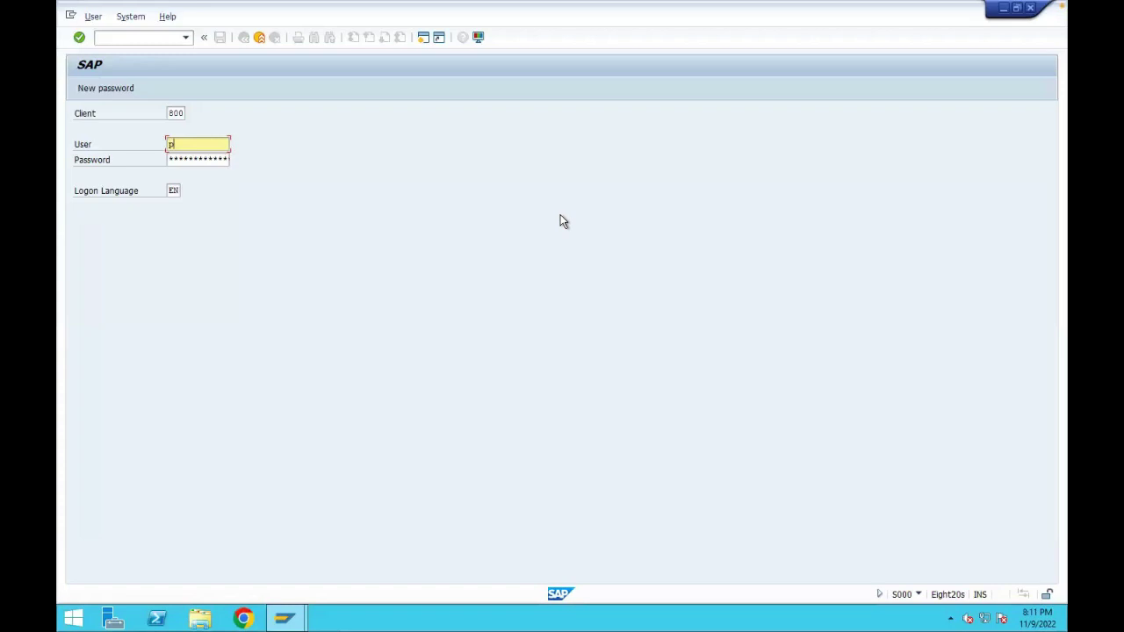
text(radeep)
key(Tab)
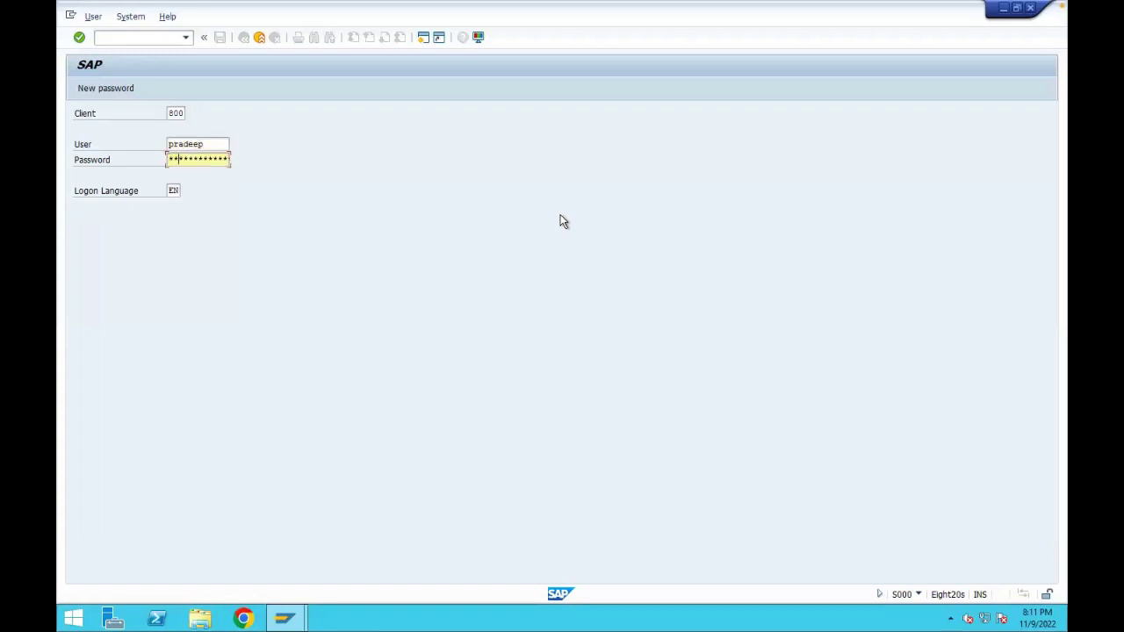
key(Return)
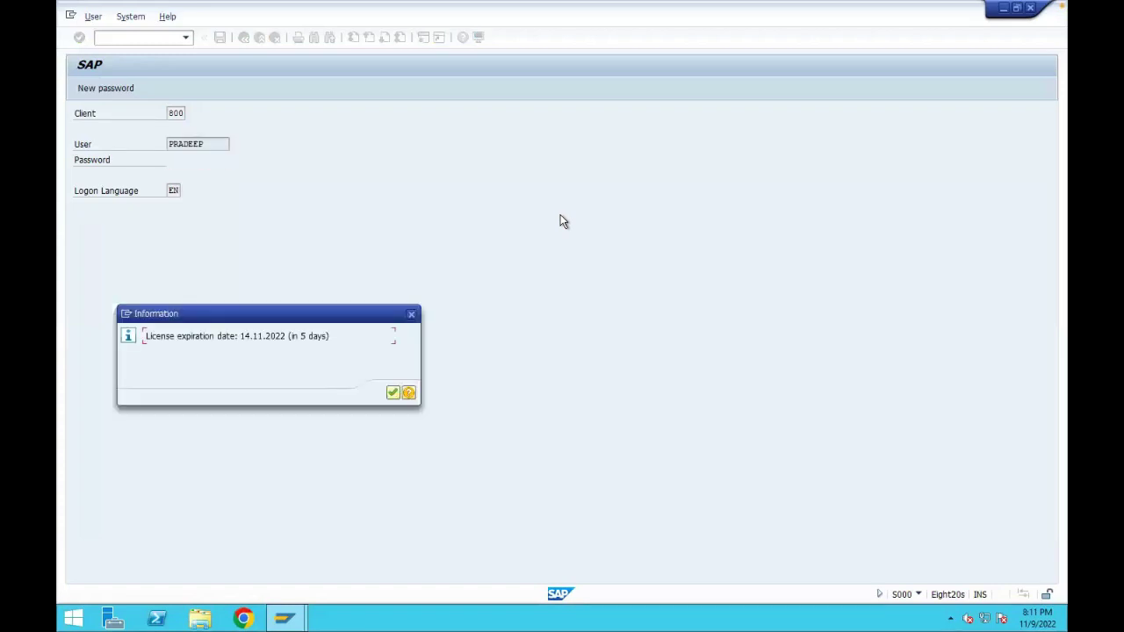
key(Return)
- Run transaction spro and display the SAP Customizing Implementation Guide
text(spro)
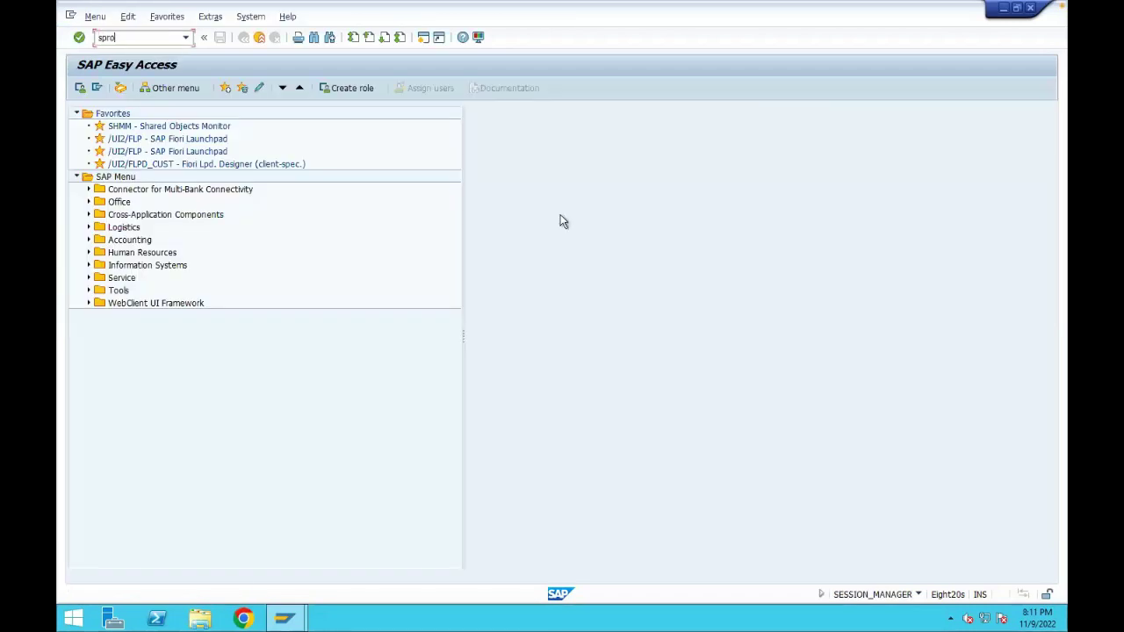
key(Return)
click(147, 88)
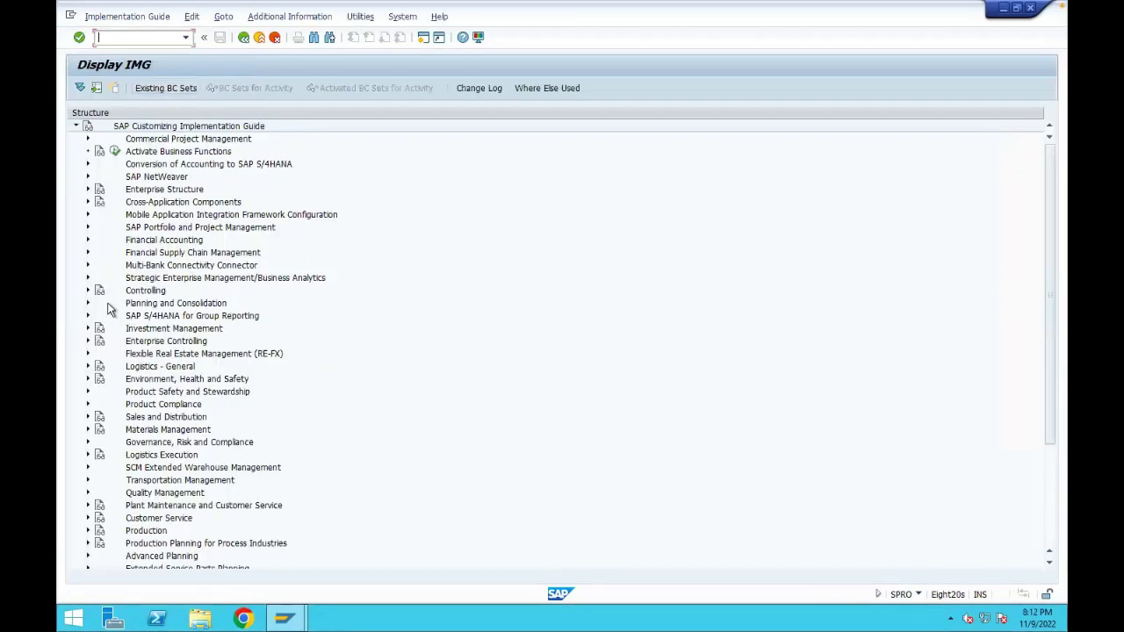
- Open the Define Account Group activity under Financial Accounting, General Ledger Accounting, Master Data, G/L Accounts, Preparations
click(88, 241)
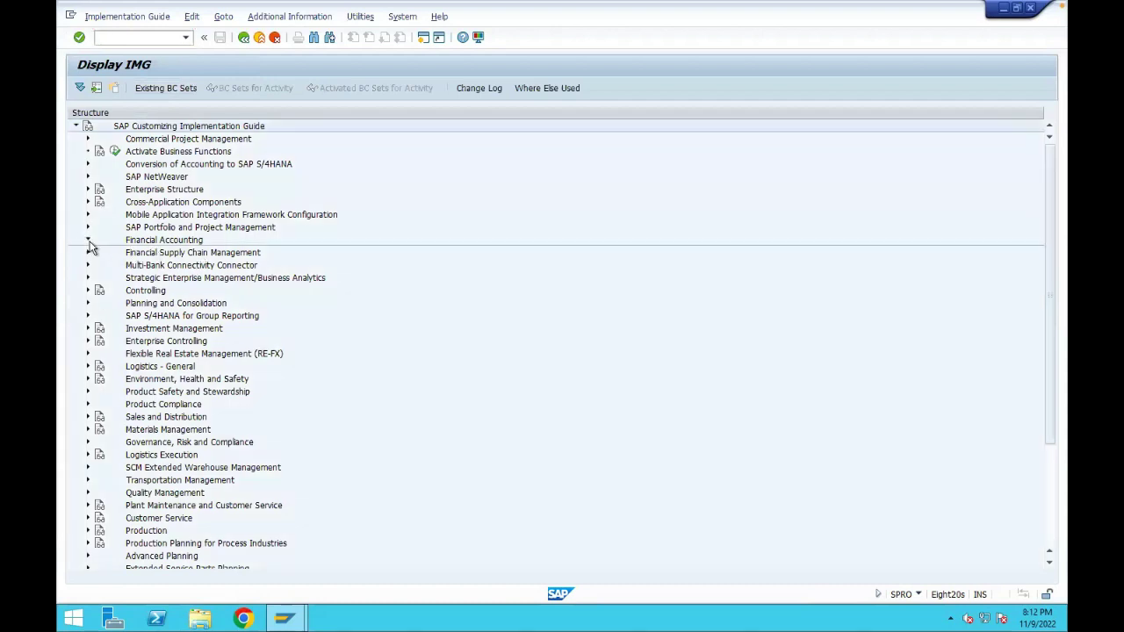
click(100, 265)
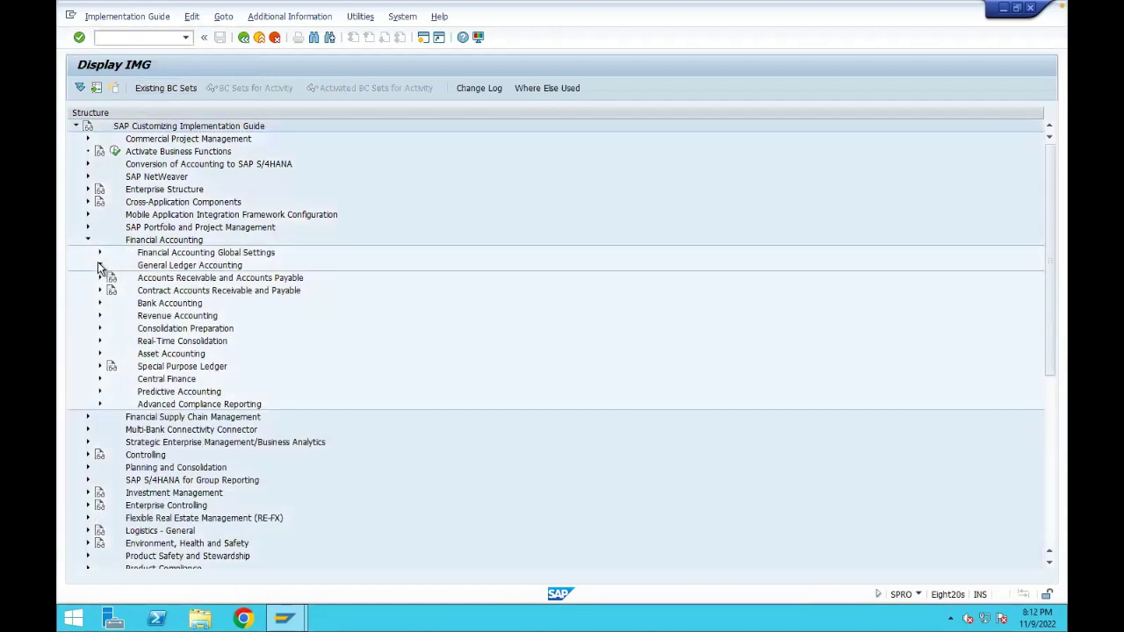
click(112, 279)
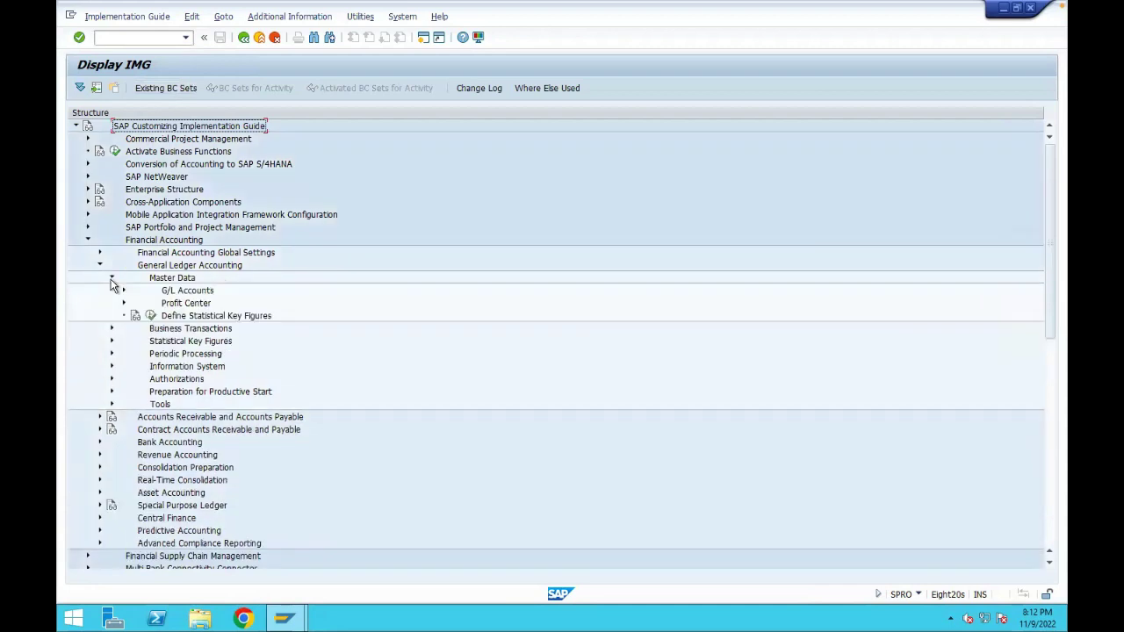
click(124, 293)
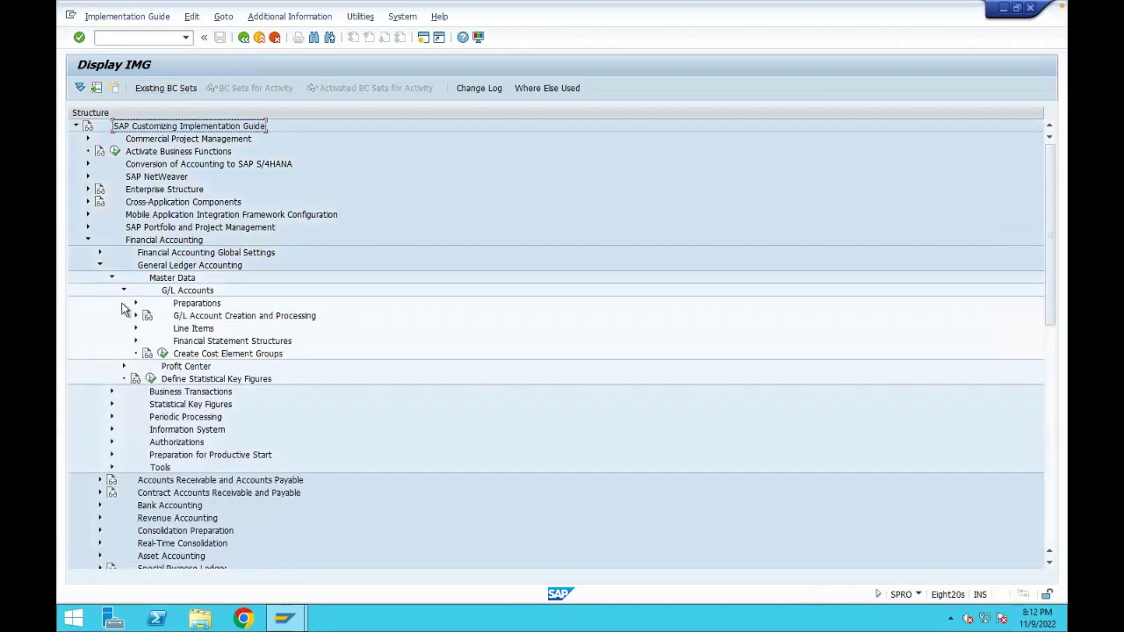
click(136, 304)
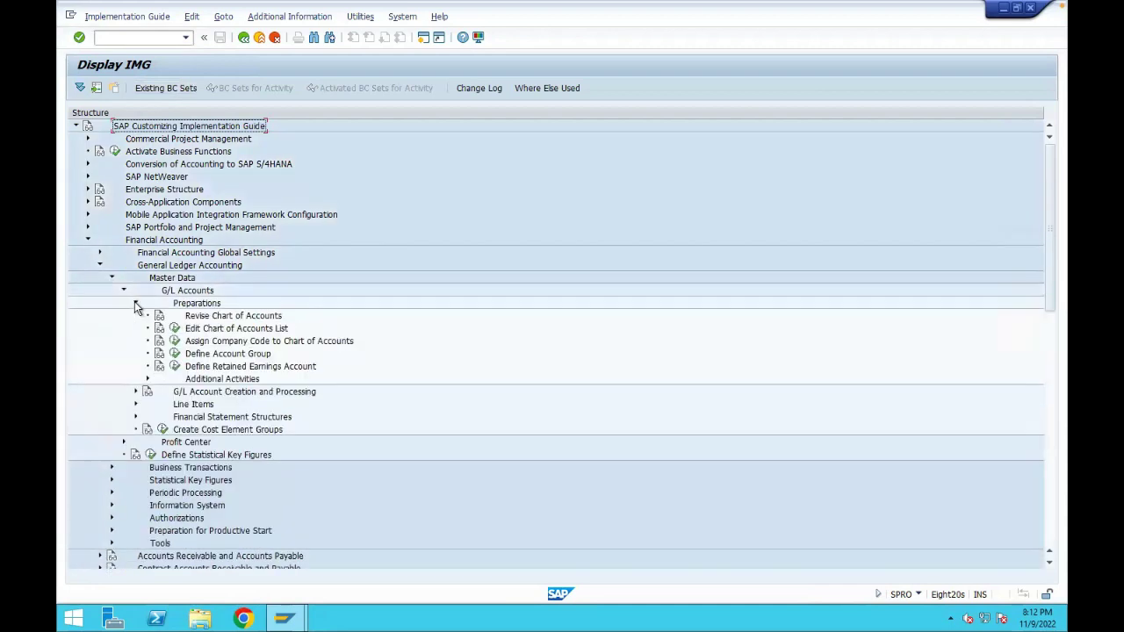
click(215, 358)
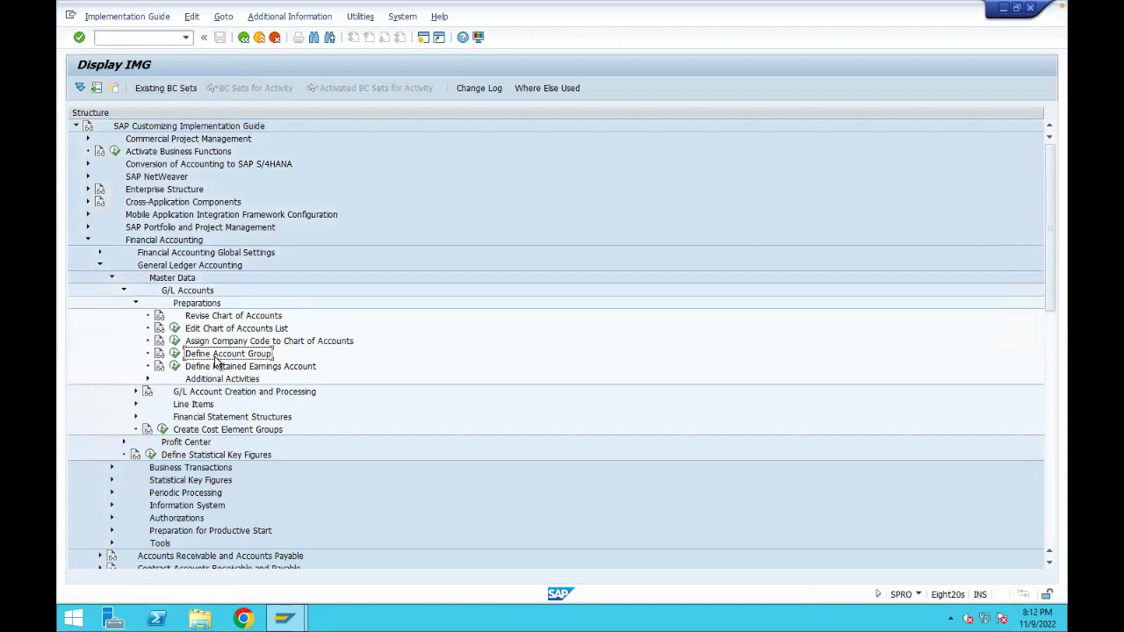
click(175, 354)
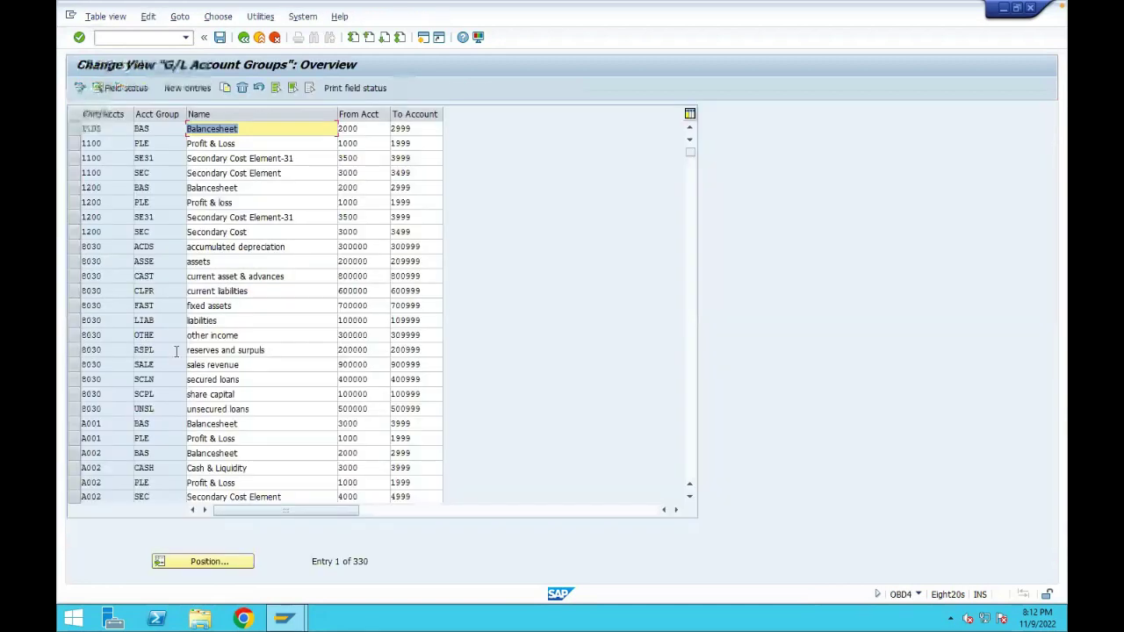
- Start new G/L account group entries and enter the chart of accounts s007 in the first row
click(177, 89)
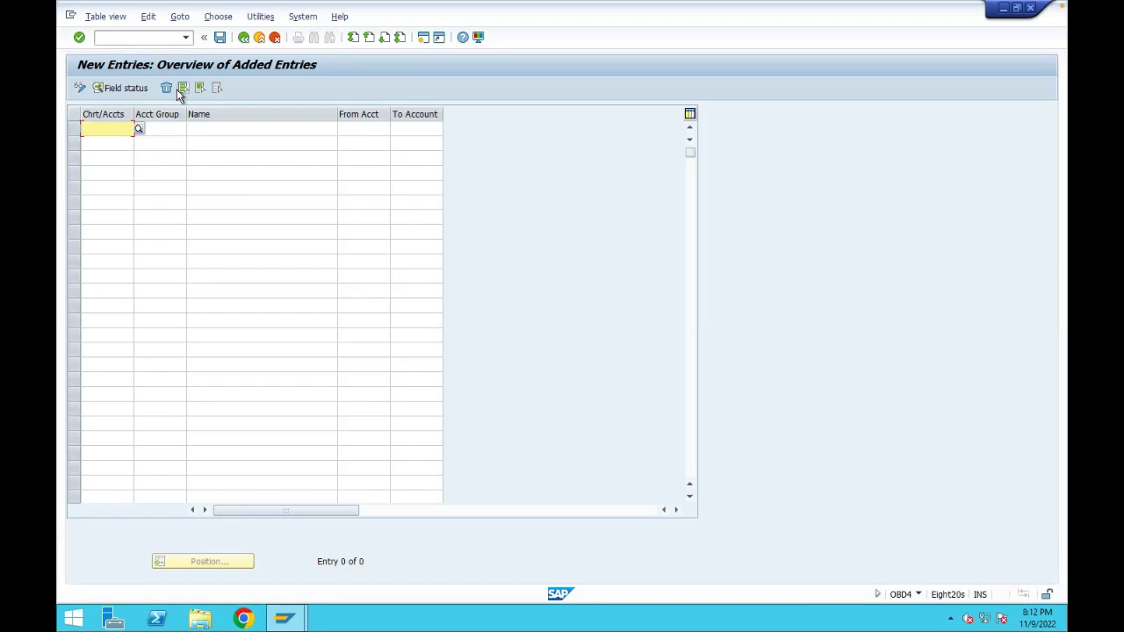
text(s007)
key(Tab)
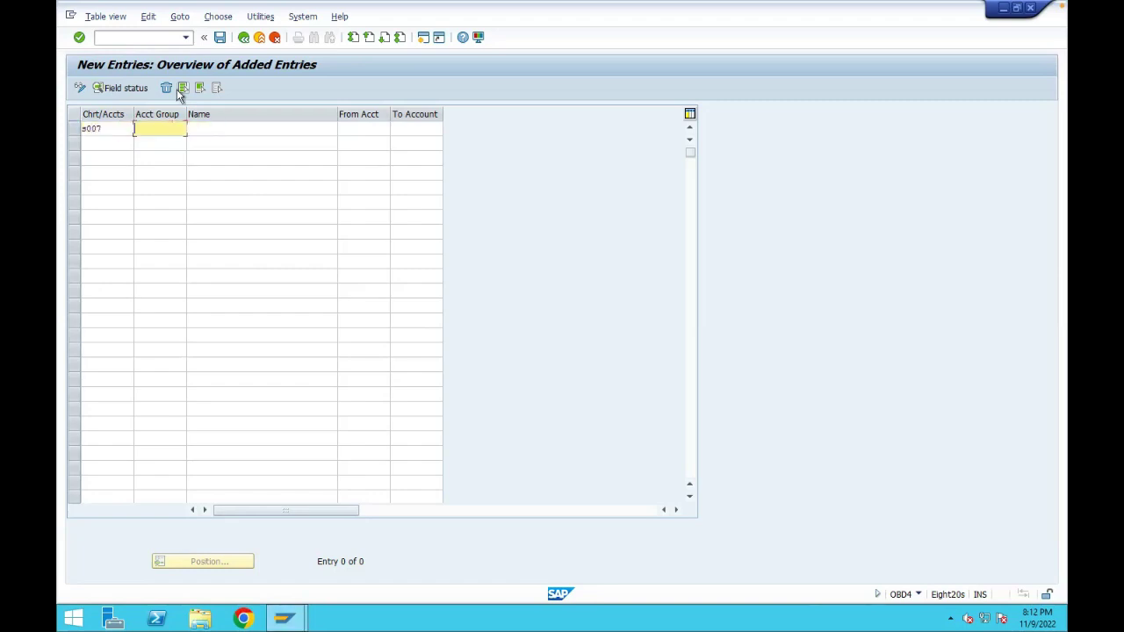
key(shift+Tab)
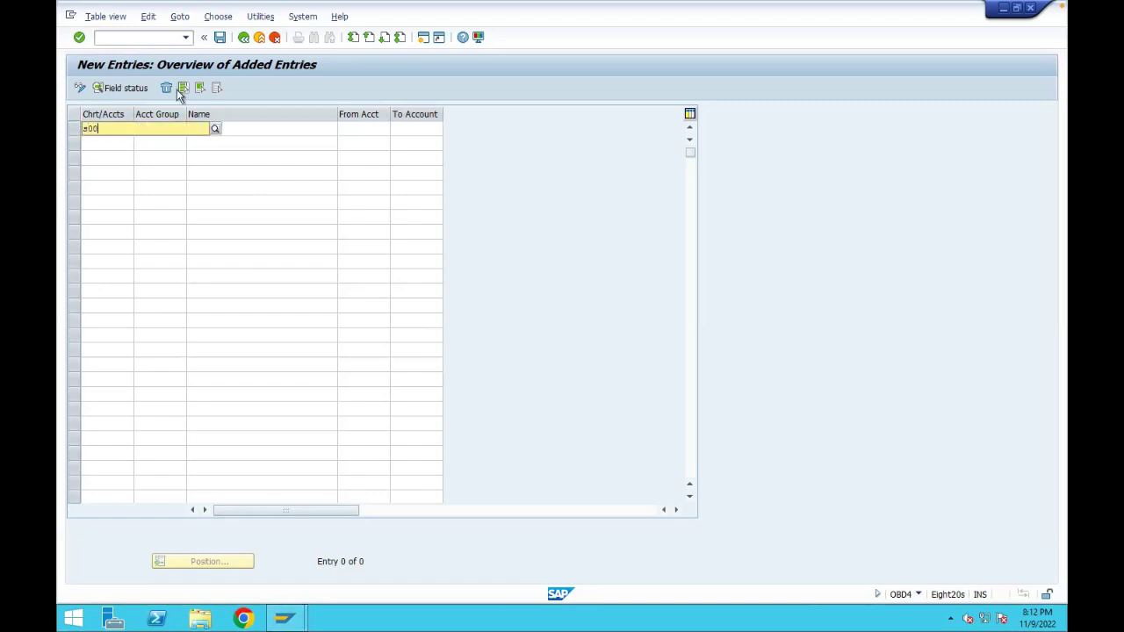
key(Tab)
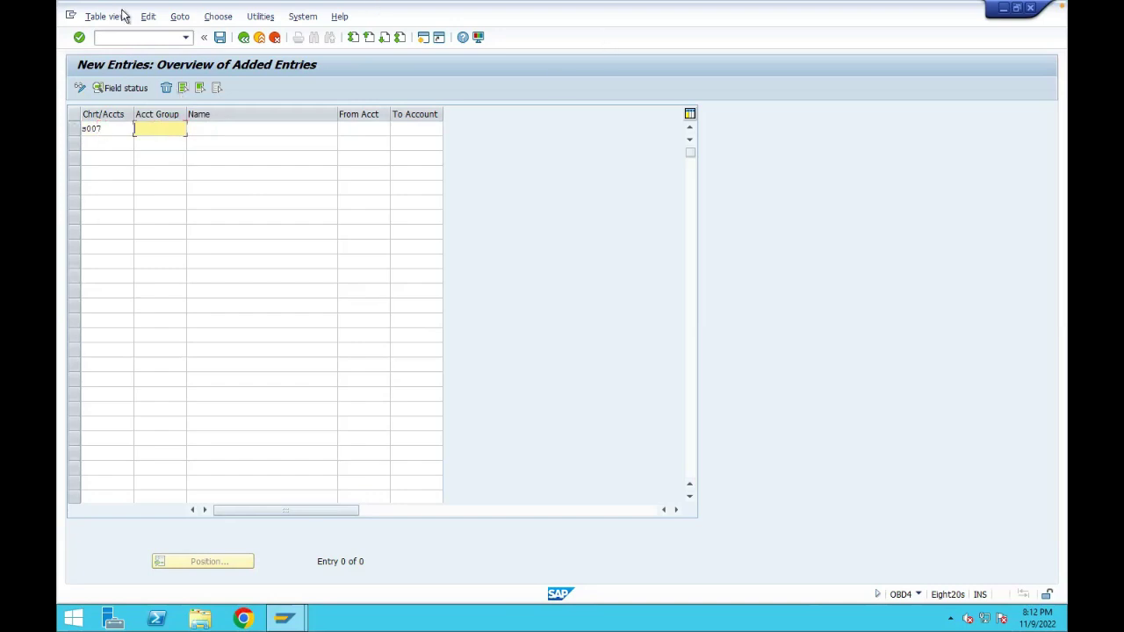
- Switch back to the Numbers spreadsheet and copy the six short codes in B3 to B8
mouse_move(79, 4)
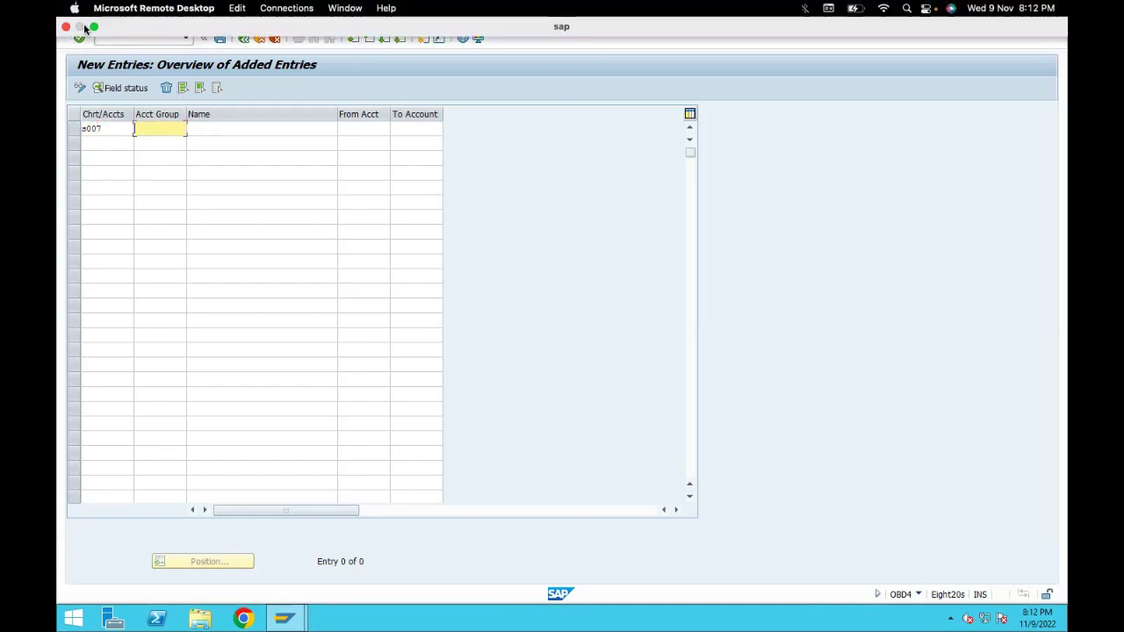
click(84, 24)
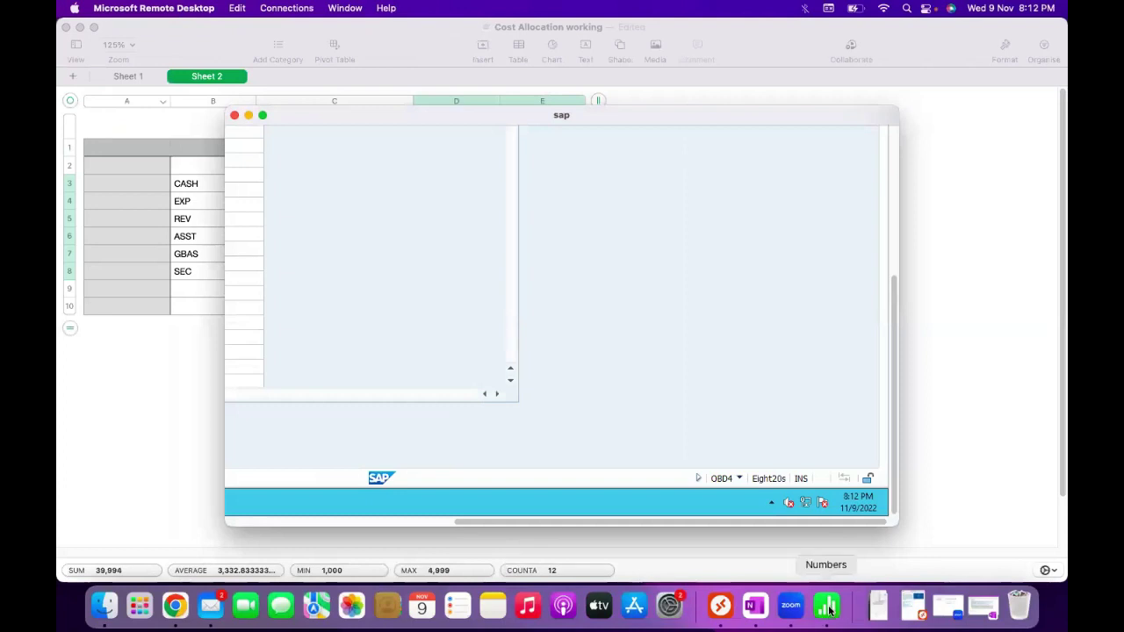
click(827, 619)
click(202, 186)
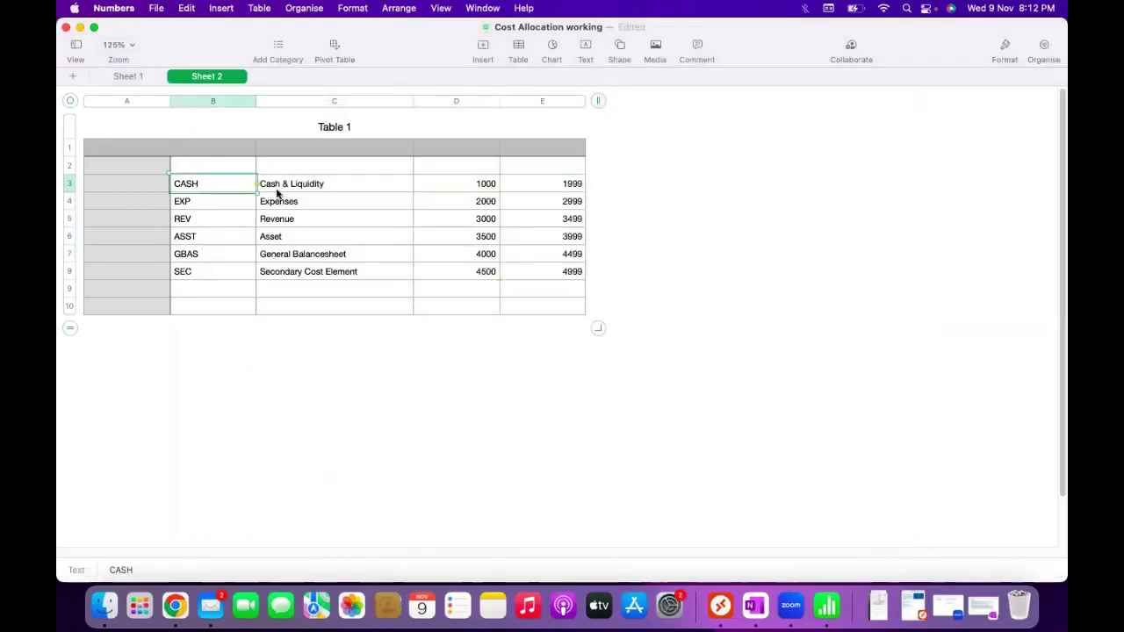
key(shift+Down)
key(shift+Down)
key(shift+Down)
key(shift+Down)
key(shift+Down)
key(ctrl+c)
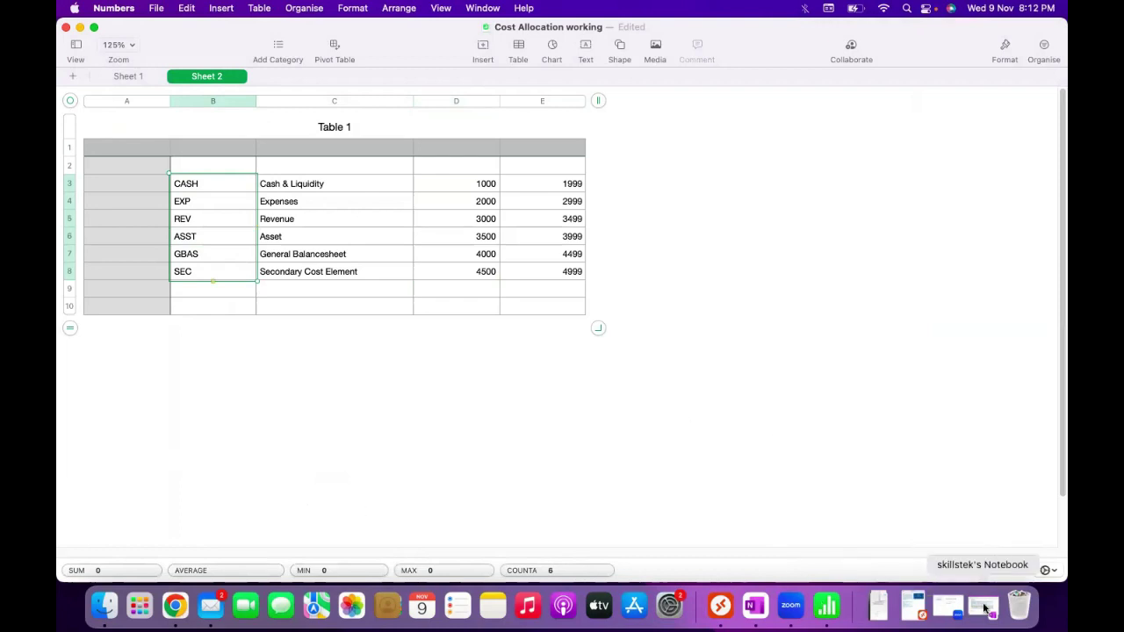
- Return to the sap remote session in full screen and paste the copied short codes into the Acct Group column
click(912, 606)
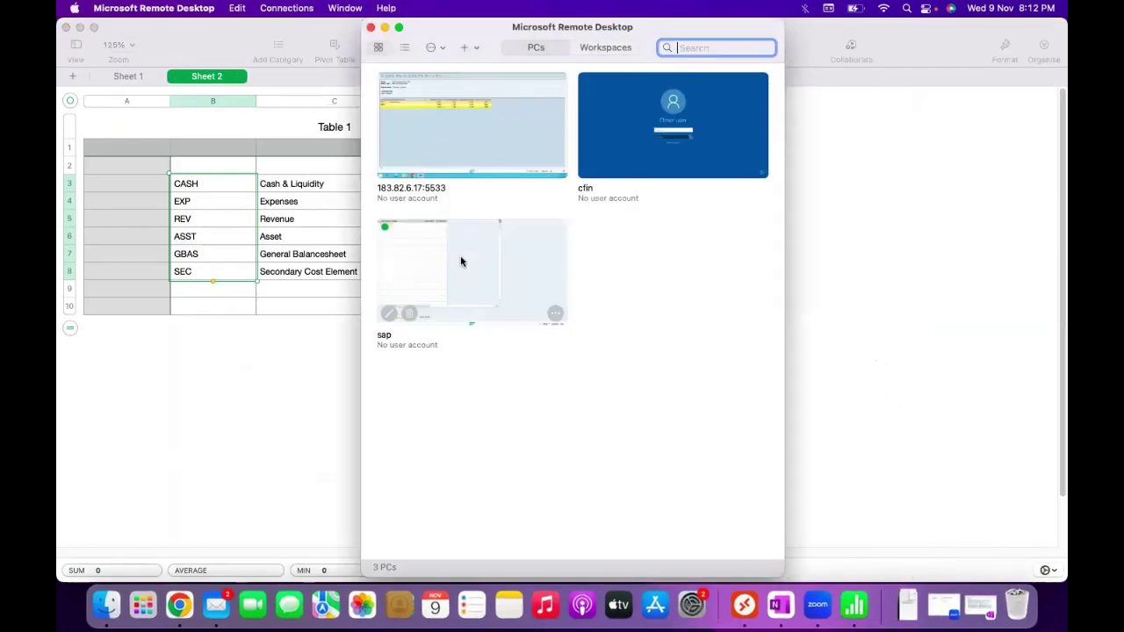
double_click(461, 261)
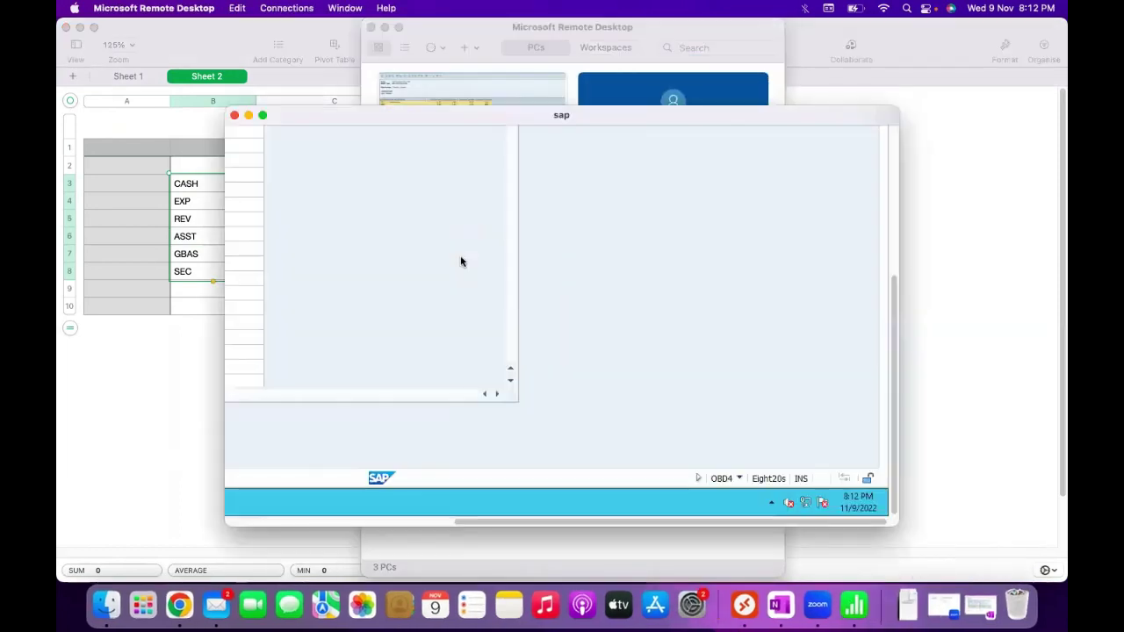
click(261, 115)
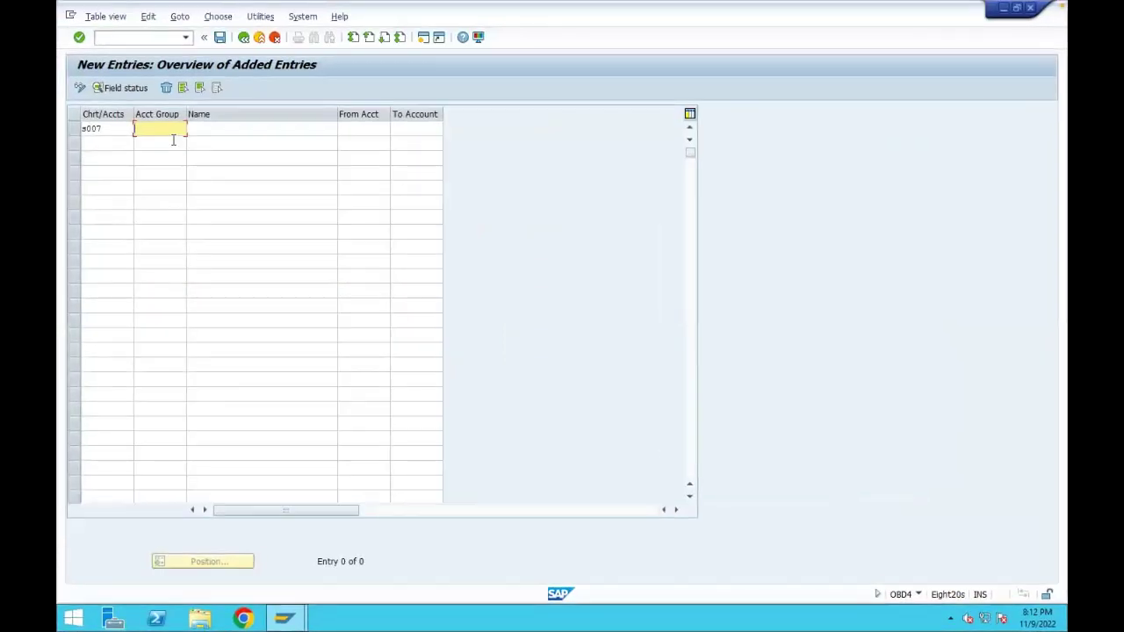
key(ctrl+v)
- Copy the chart of accounts s007 from the first row into the five rows for EXP, REV, ASST, GBAS and SEC
drag(104, 129, 69, 132)
key(ctrl+c)
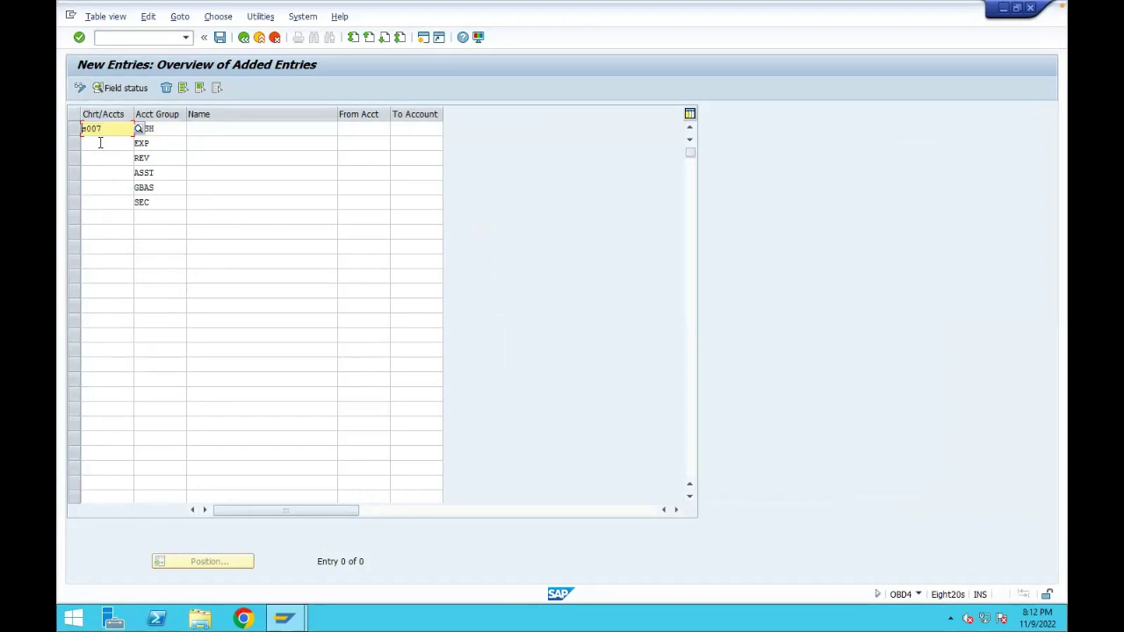
click(100, 143)
key(ctrl+v)
click(97, 156)
key(ctrl+v)
click(98, 172)
key(ctrl+v)
click(97, 187)
key(ctrl+v)
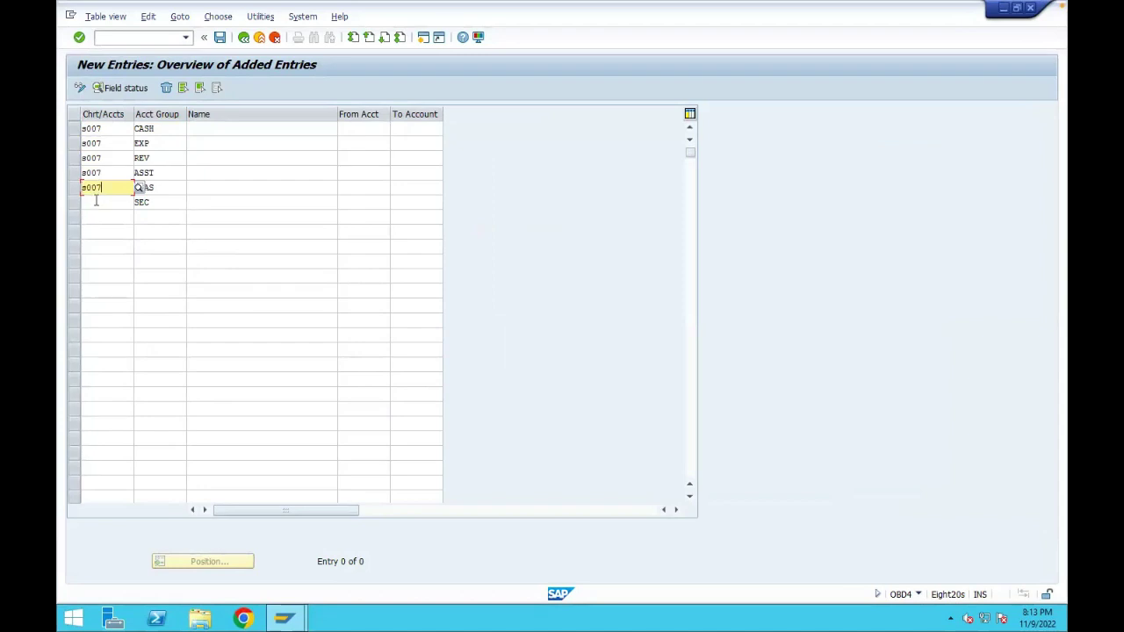
click(96, 201)
key(ctrl+v)
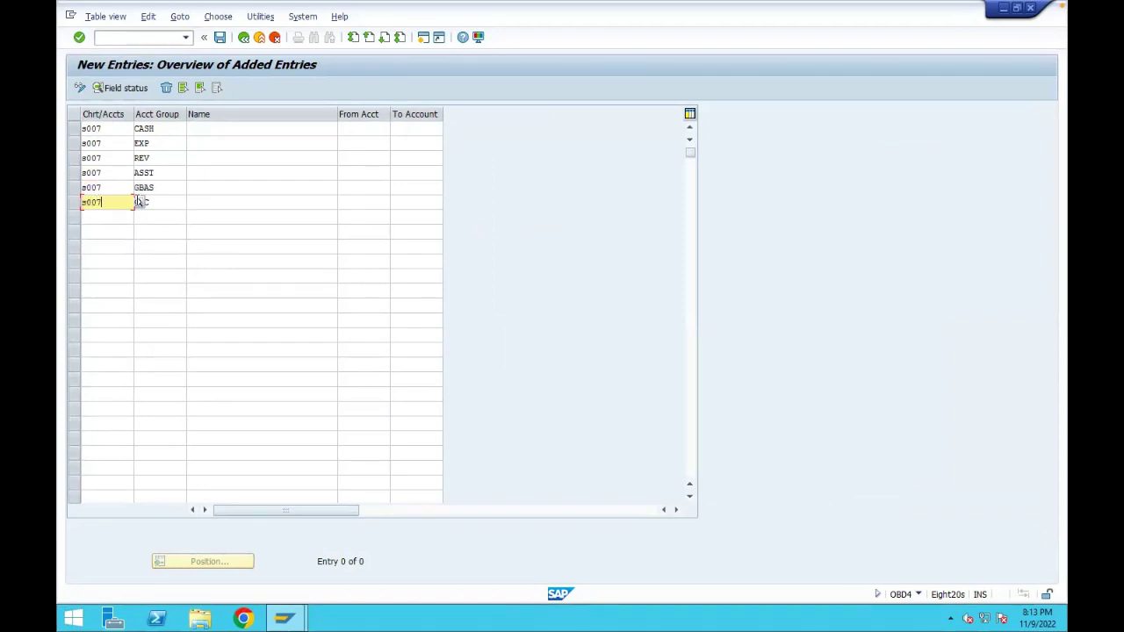
- Select the first Name cell as paste target, then switch to the Numbers spreadsheet and copy the descriptions and number ranges in C3 to E8
click(208, 131)
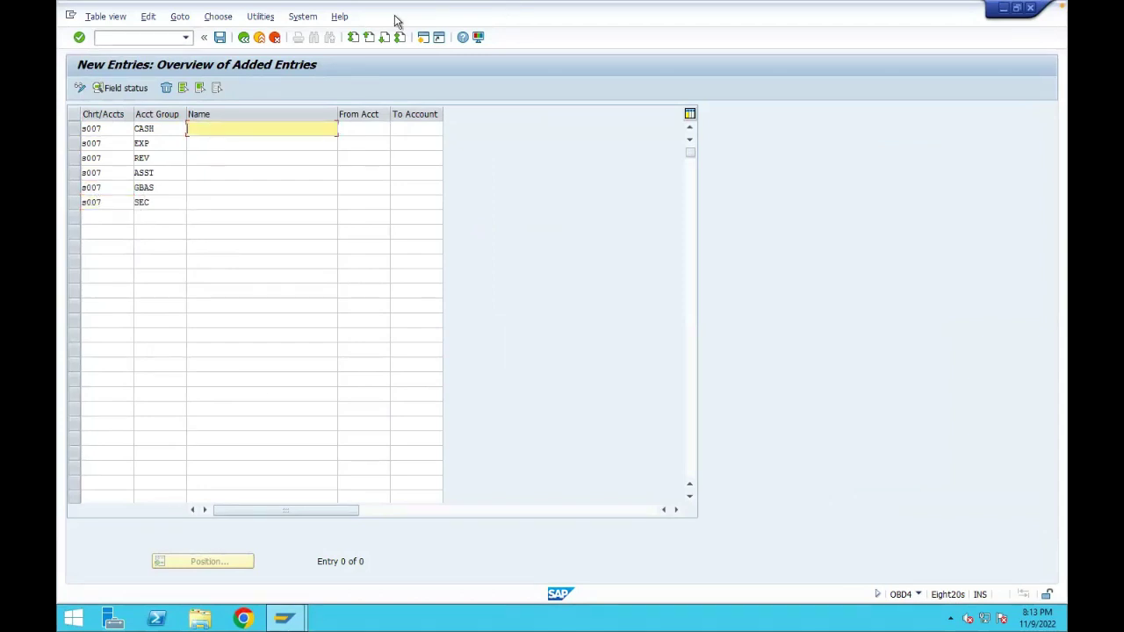
click(94, 27)
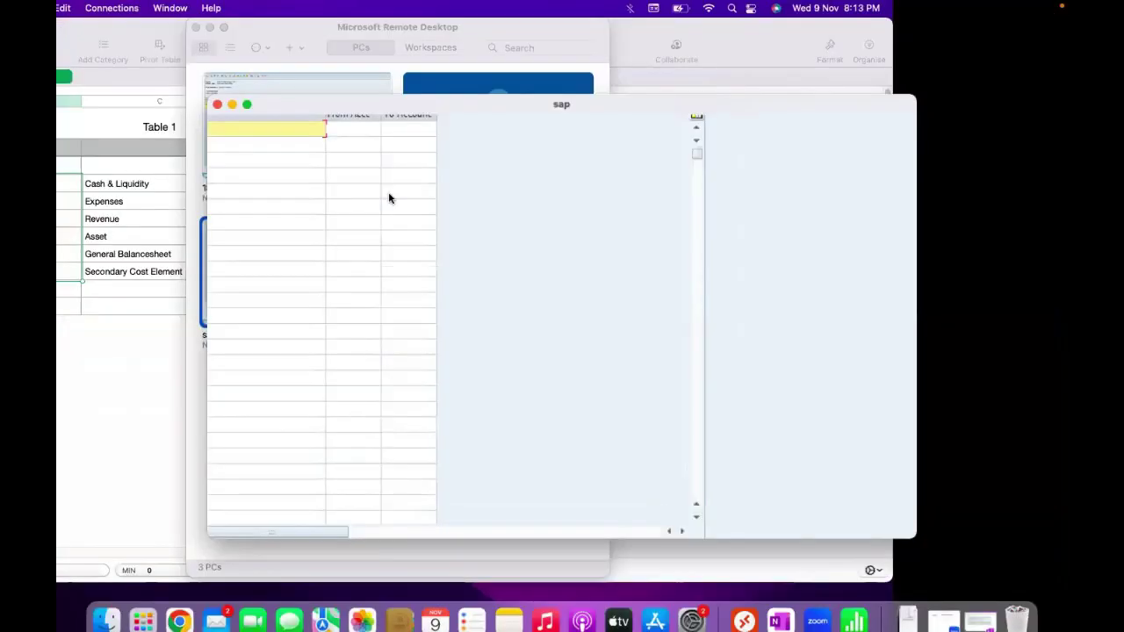
click(169, 346)
click(379, 190)
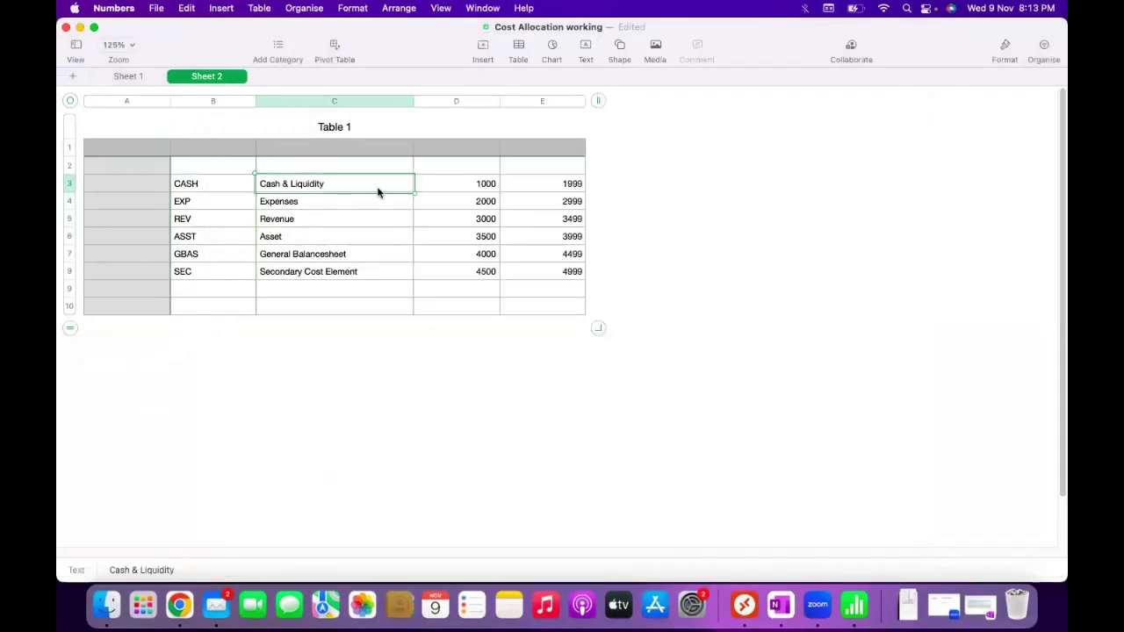
key(shift+Right)
key(shift+Down)
key(shift+Right)
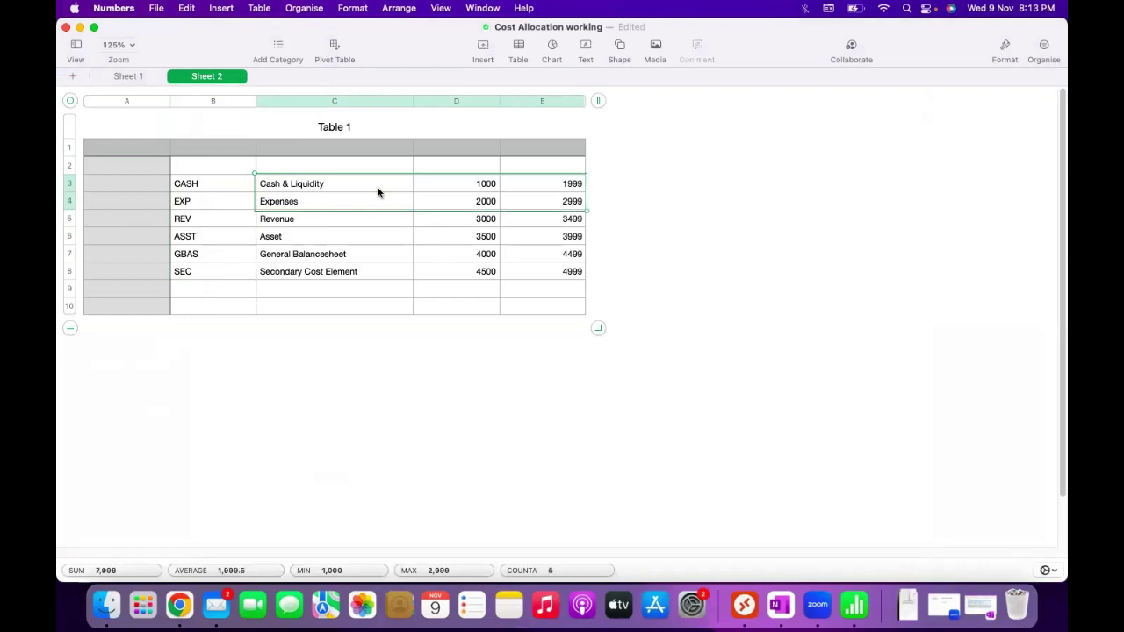
key(shift+Down)
key(shift+Down)
key(shift+Down)
key(shift+Down)
key(super+c)
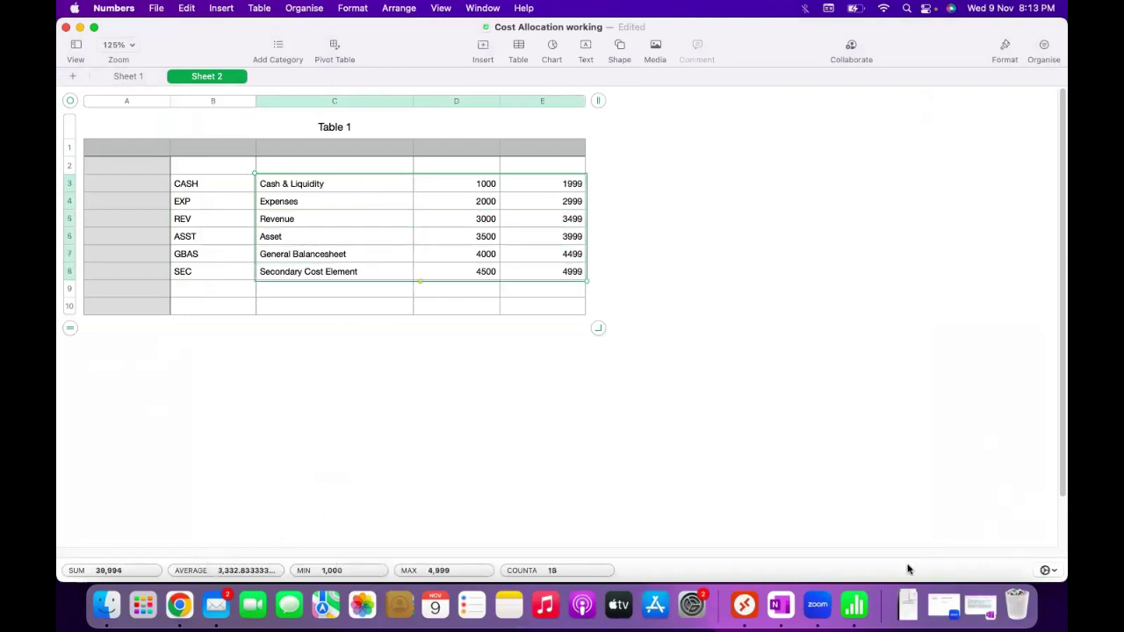
- Return to the sap remote session in full screen and paste the copied data into the Name, From Acct and To Account columns
click(745, 606)
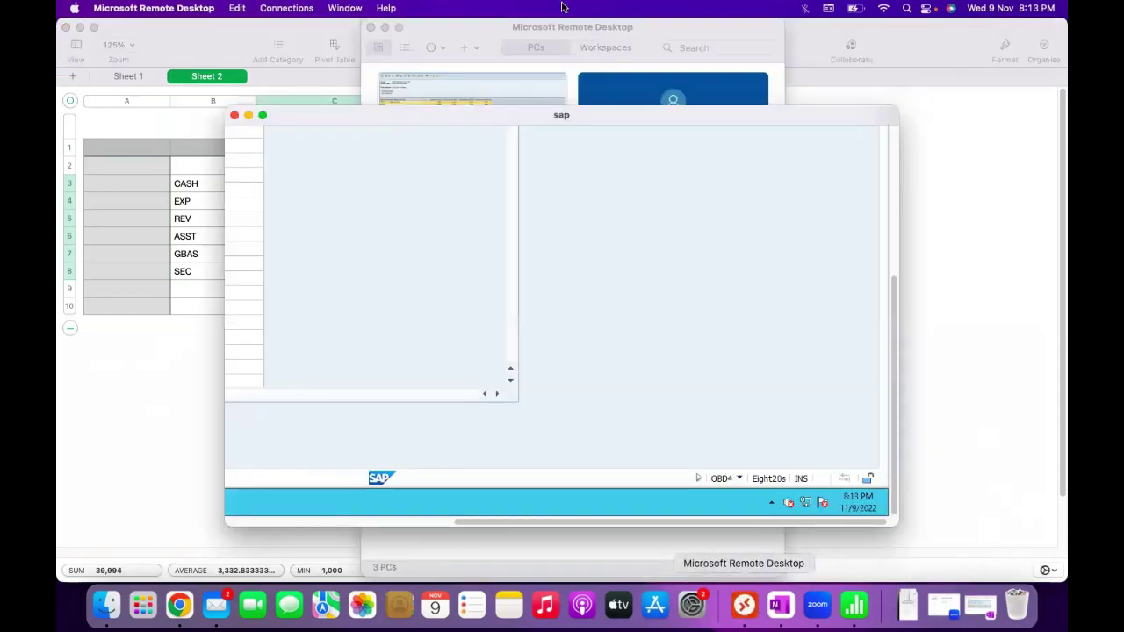
click(262, 117)
key(super+v)
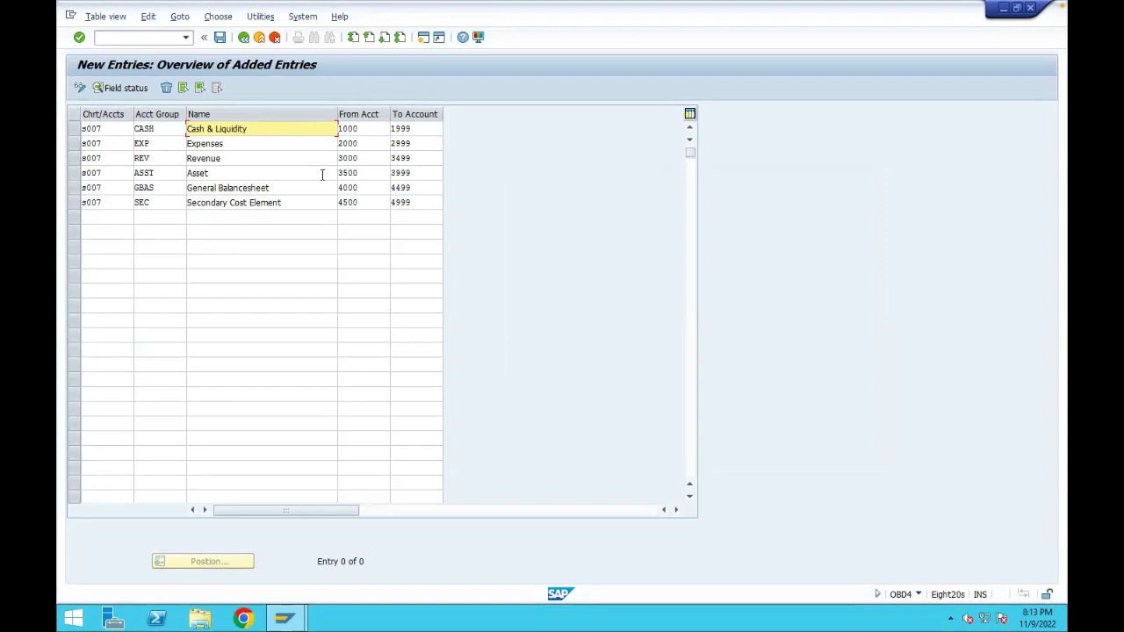
- Save the new account groups under the own customizing request S007-Global Settings
click(220, 37)
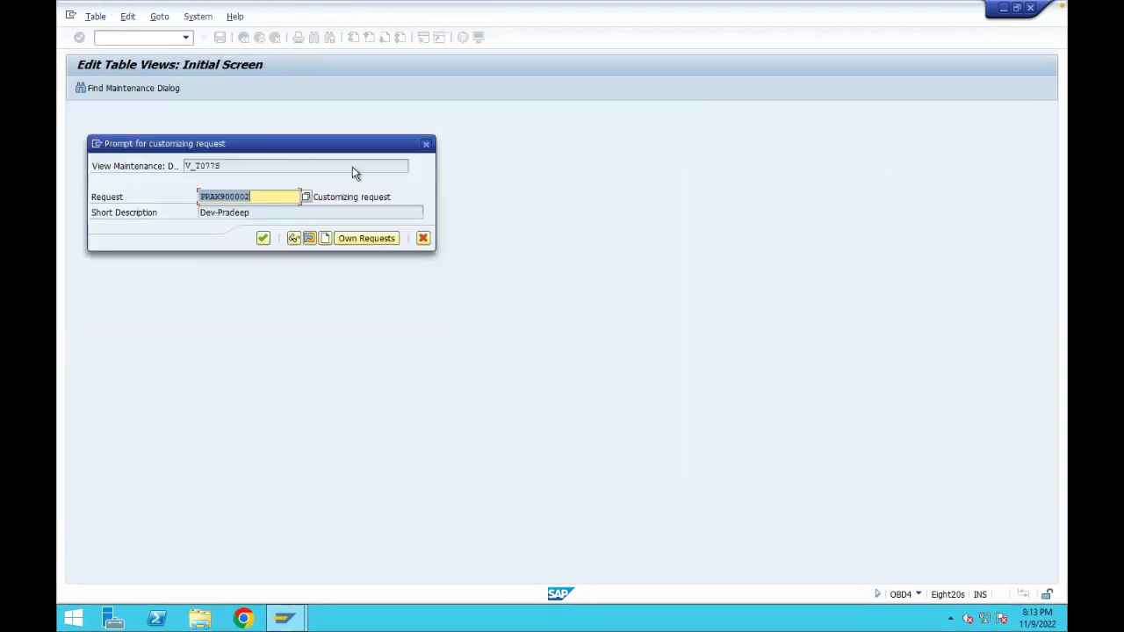
click(357, 239)
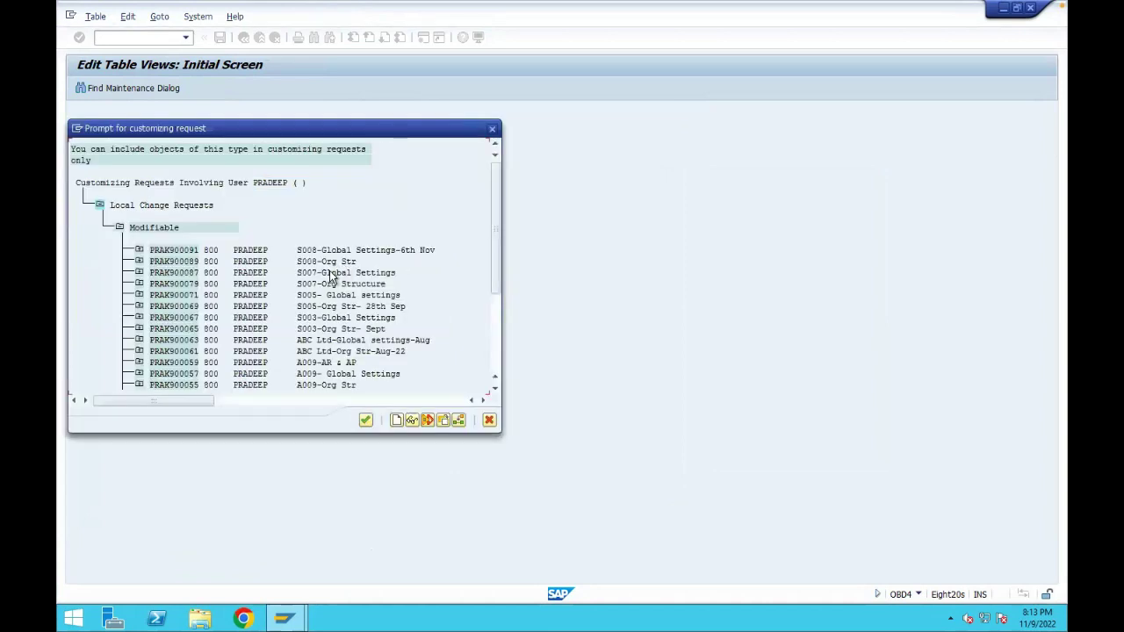
double_click(329, 271)
click(262, 238)
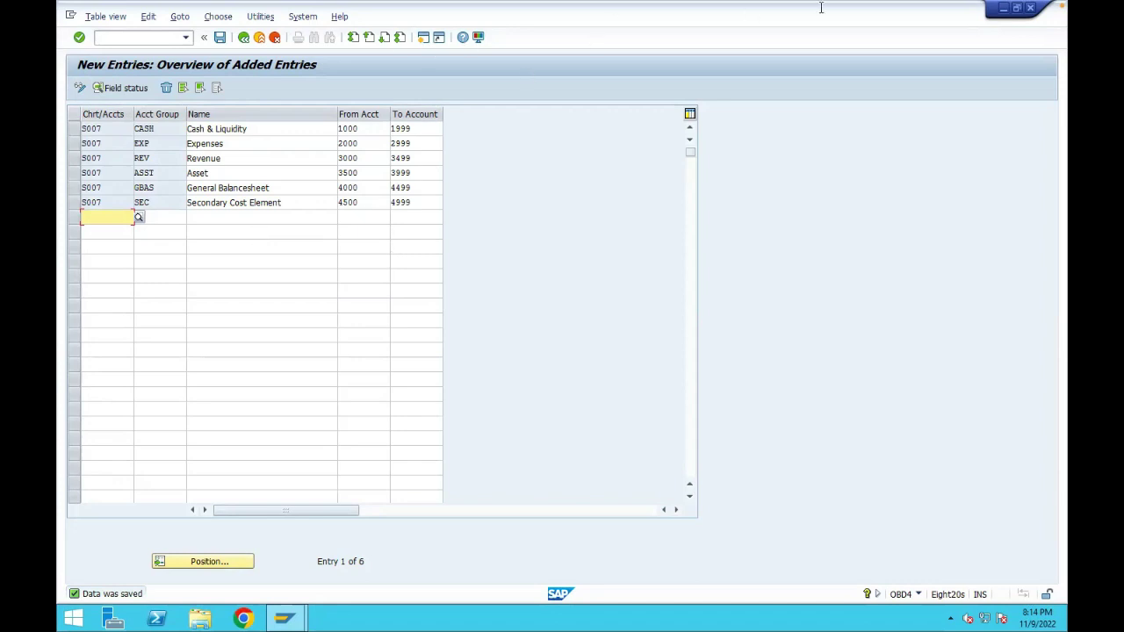
- Open transaction fb50 in a new session and set the document date to 09.11.2022
mouse_move(718, 24)
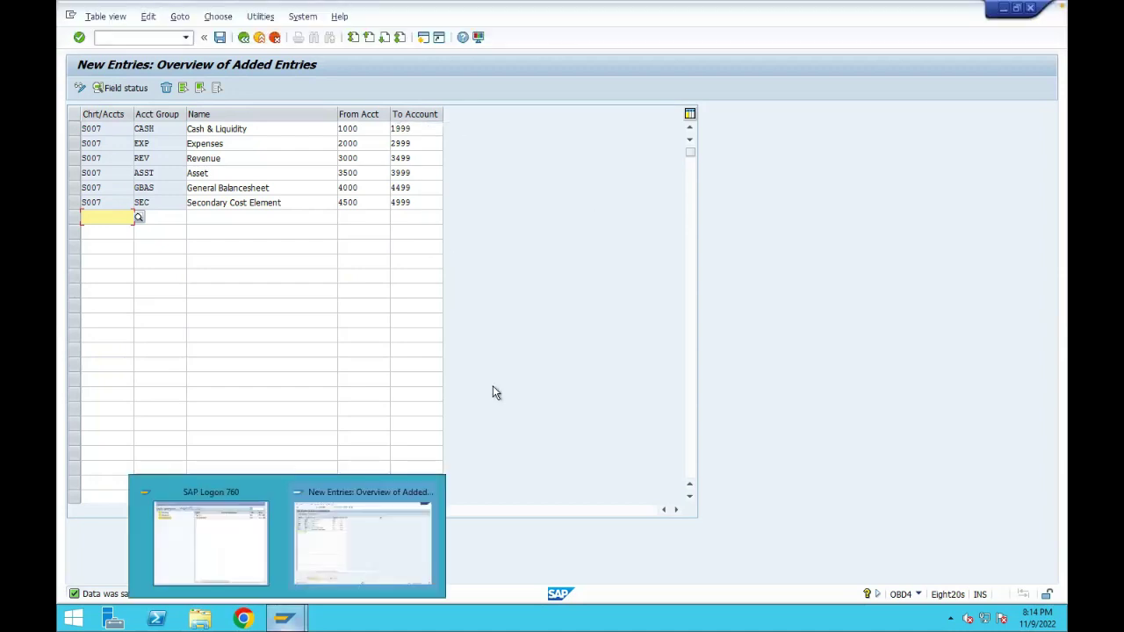
click(423, 39)
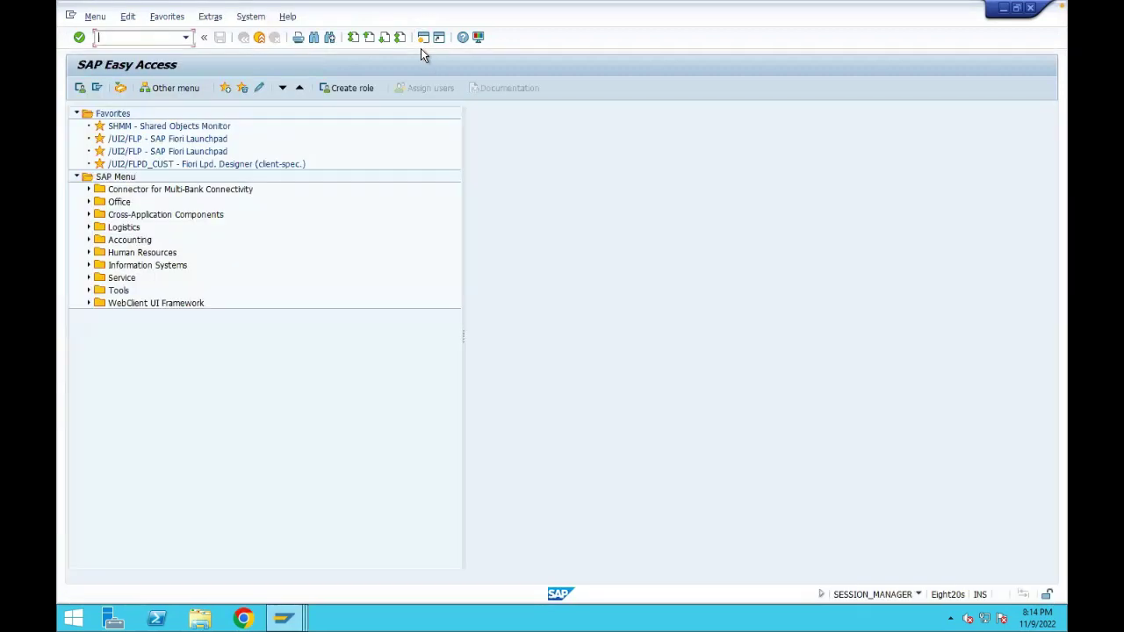
text(fb50)
key(Return)
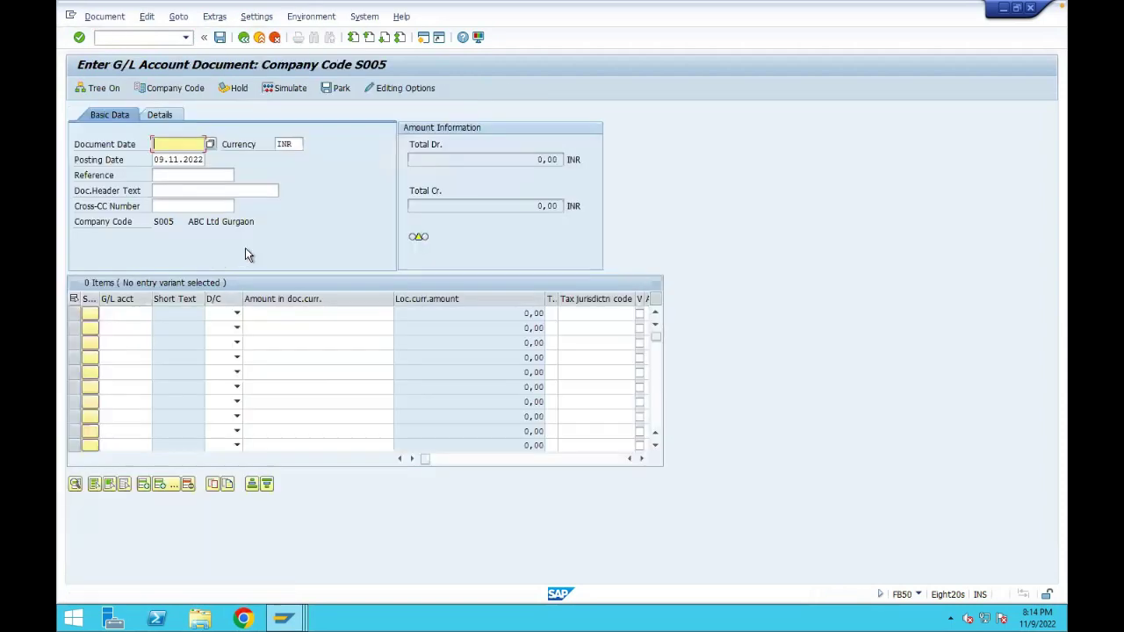
click(210, 144)
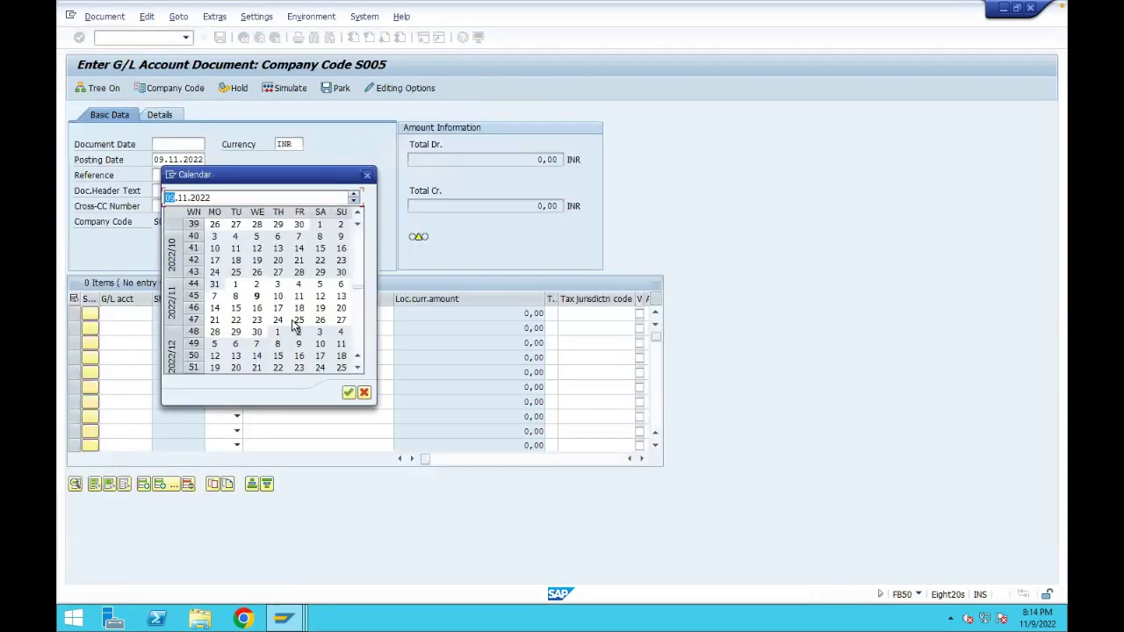
double_click(260, 299)
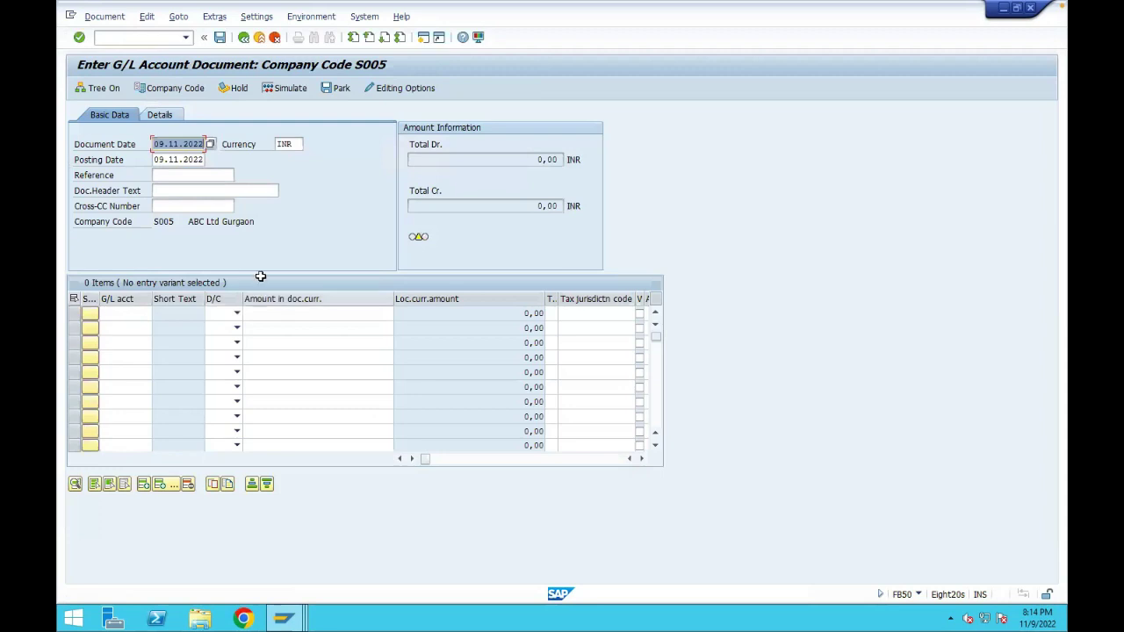
- Enter a first line item debiting G/L account 1002 ICICI-Incoming with an amount of 100
click(154, 309)
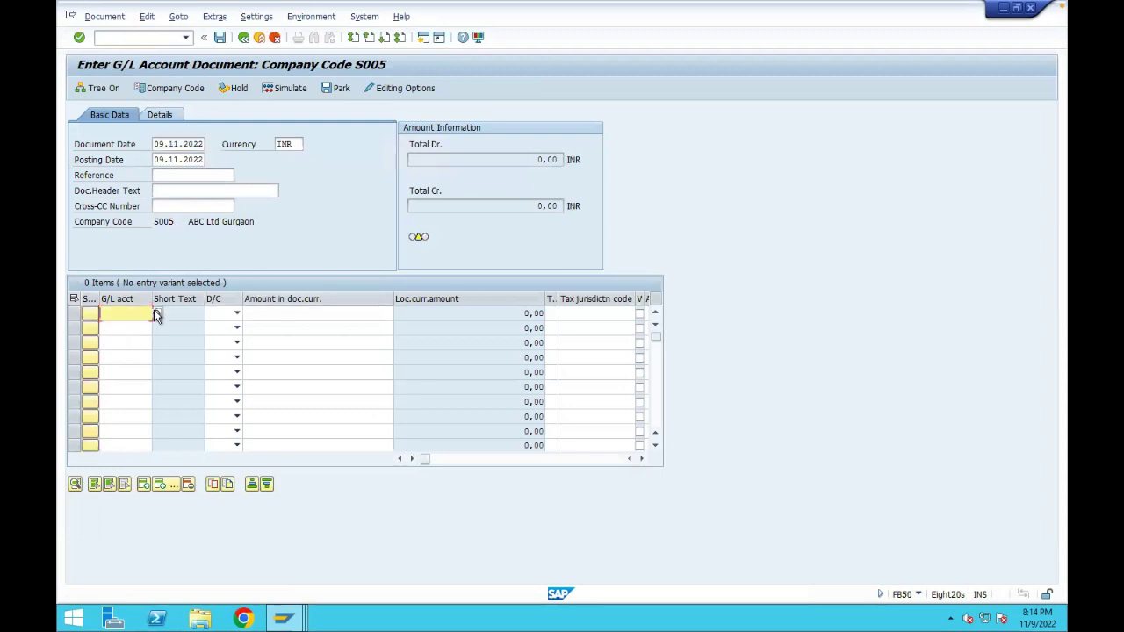
key(F4)
key(Return)
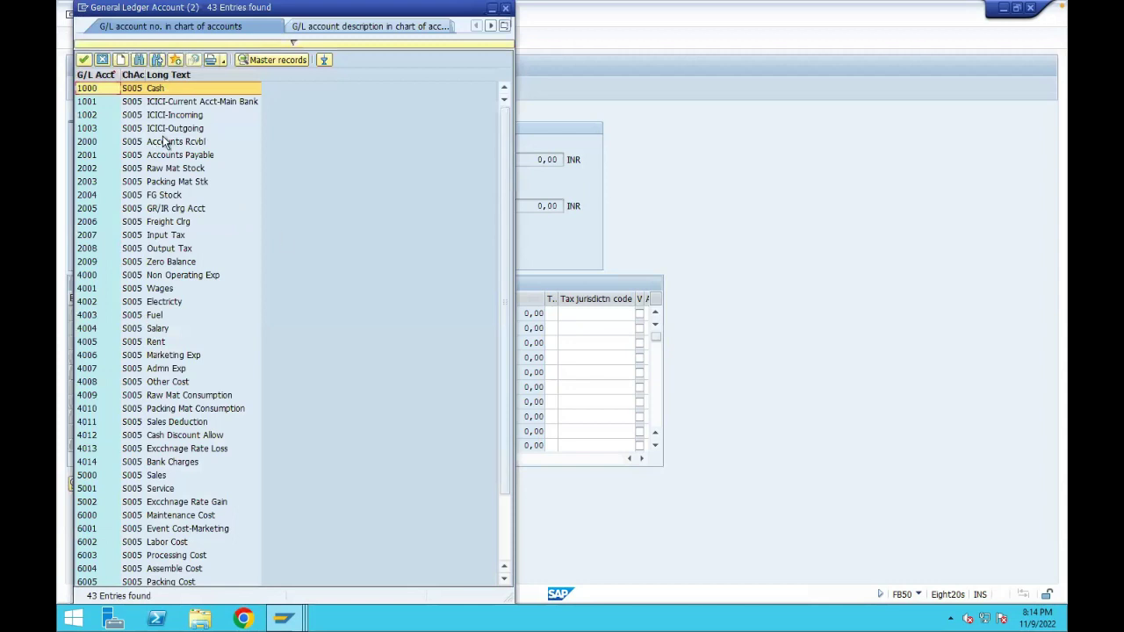
double_click(179, 116)
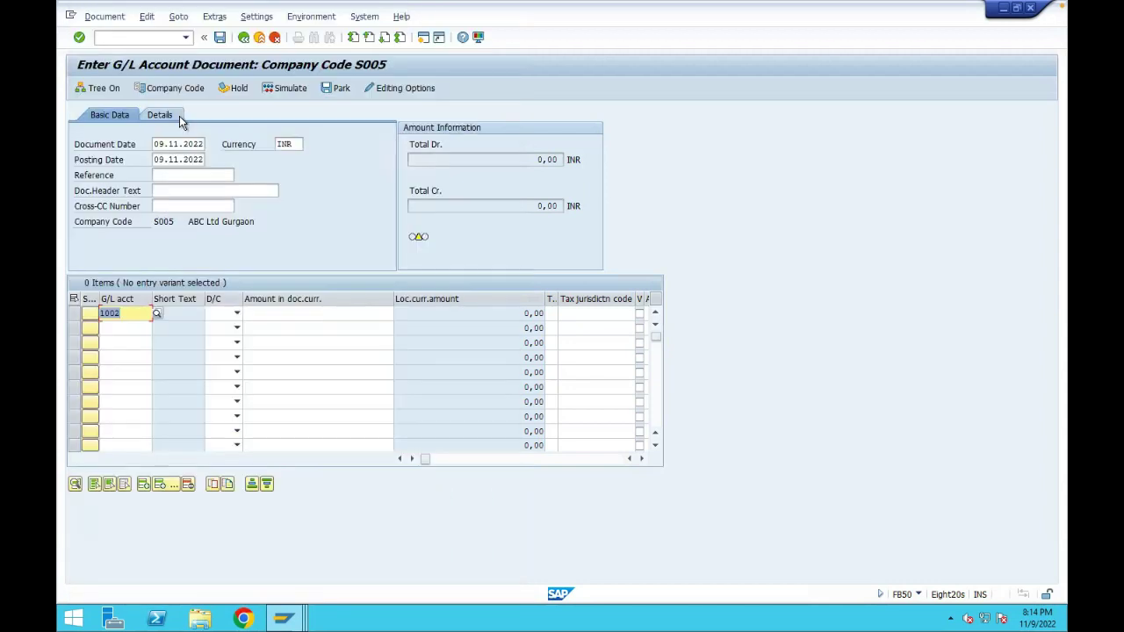
key(Tab)
key(Tab)
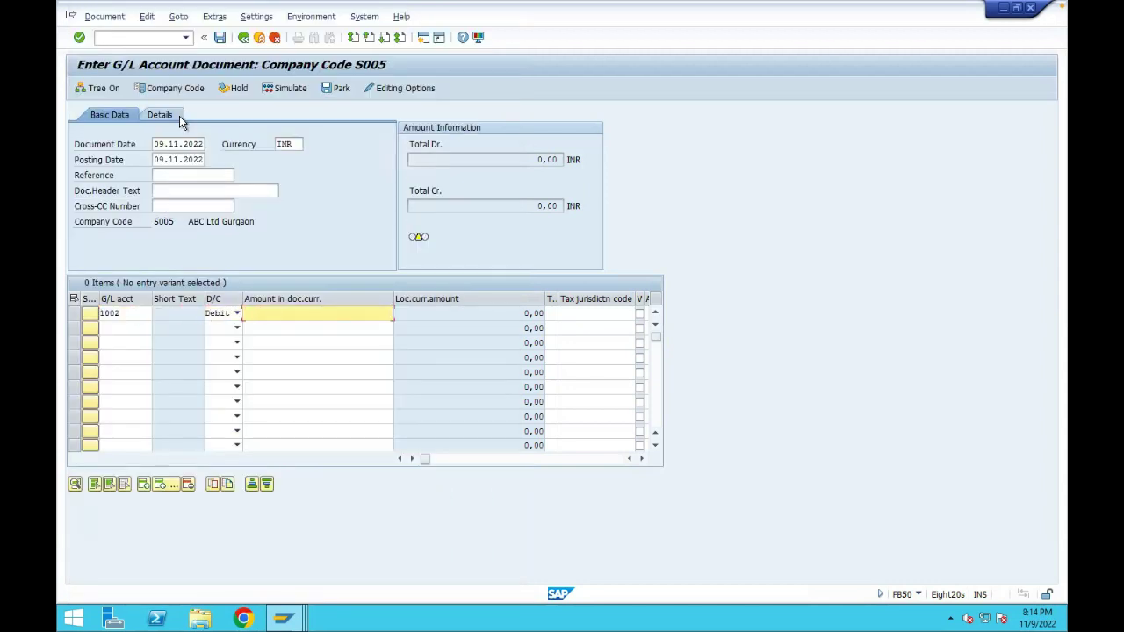
text(100)
key(Return)
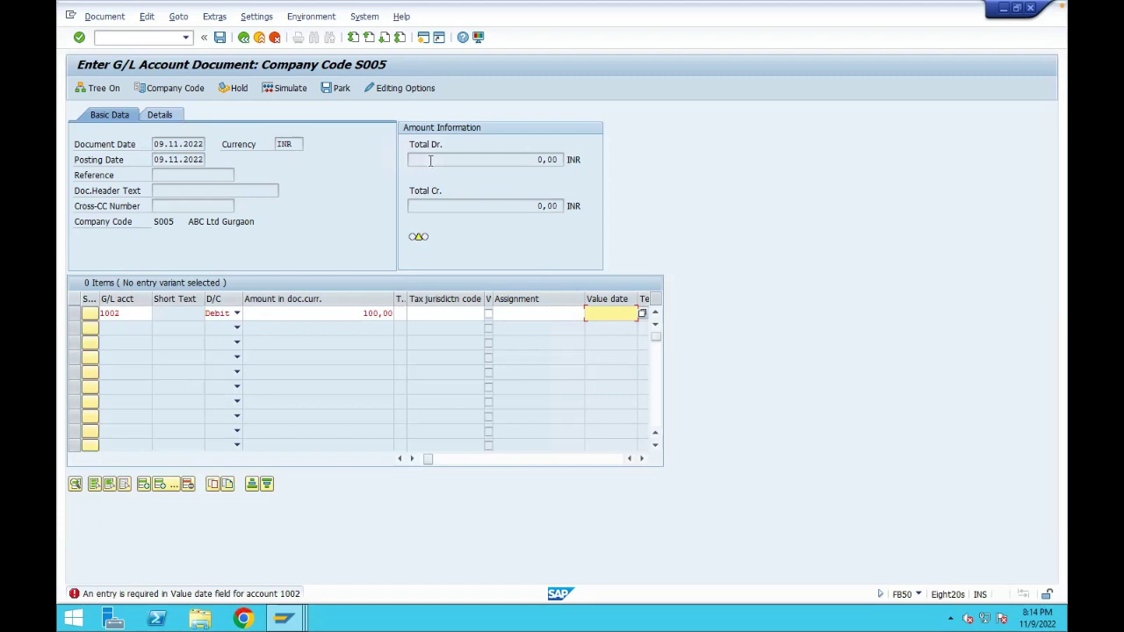
- Set the value date of the 1002 line item to 09.11.2022
click(644, 315)
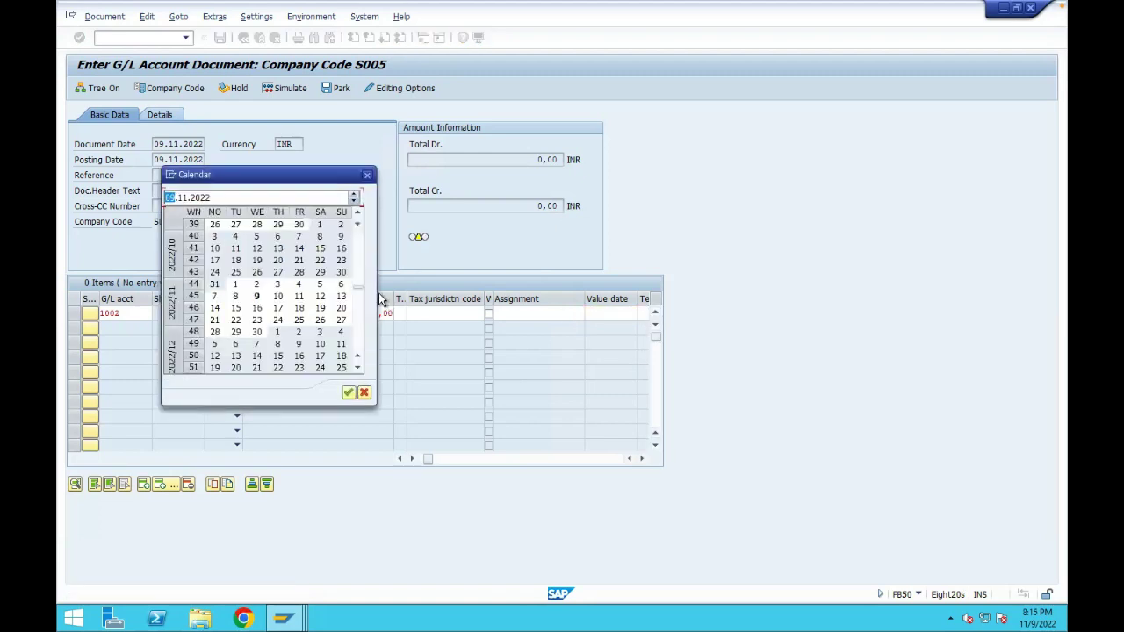
double_click(256, 297)
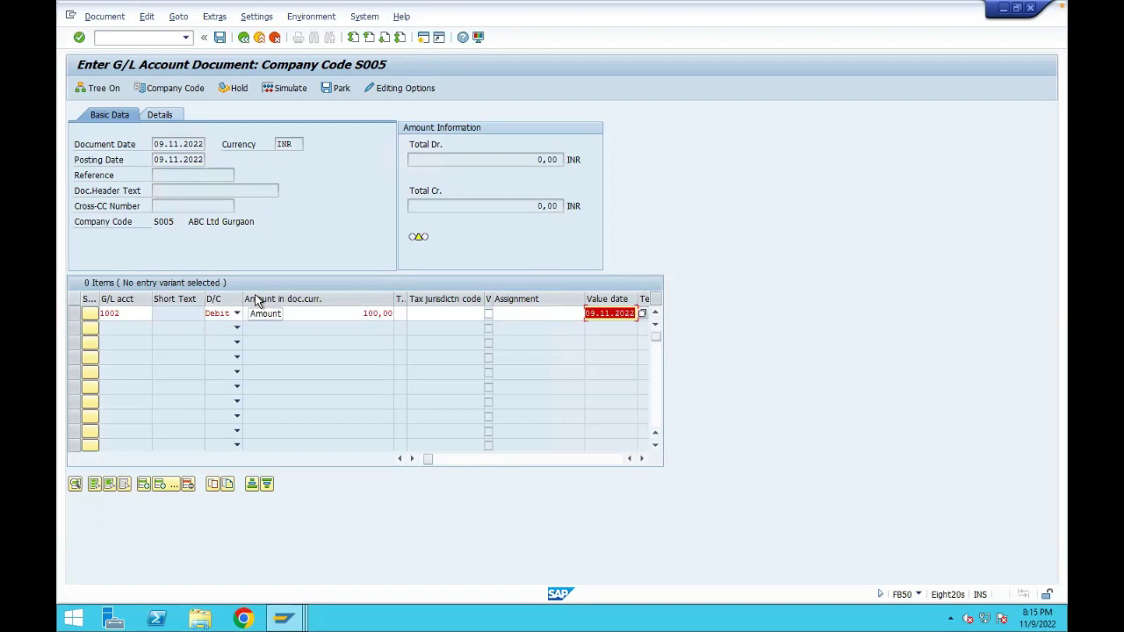
key(Return)
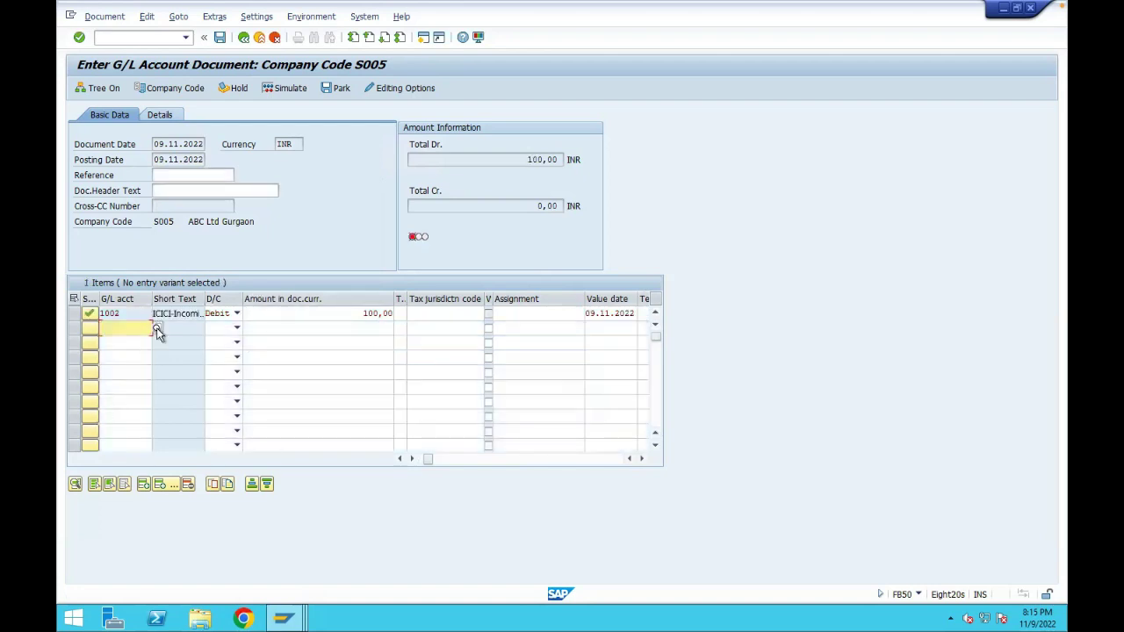
- Enter a second line item debiting G/L account 4009 Raw Mat Consumption with an amount of 200
click(157, 331)
key(Return)
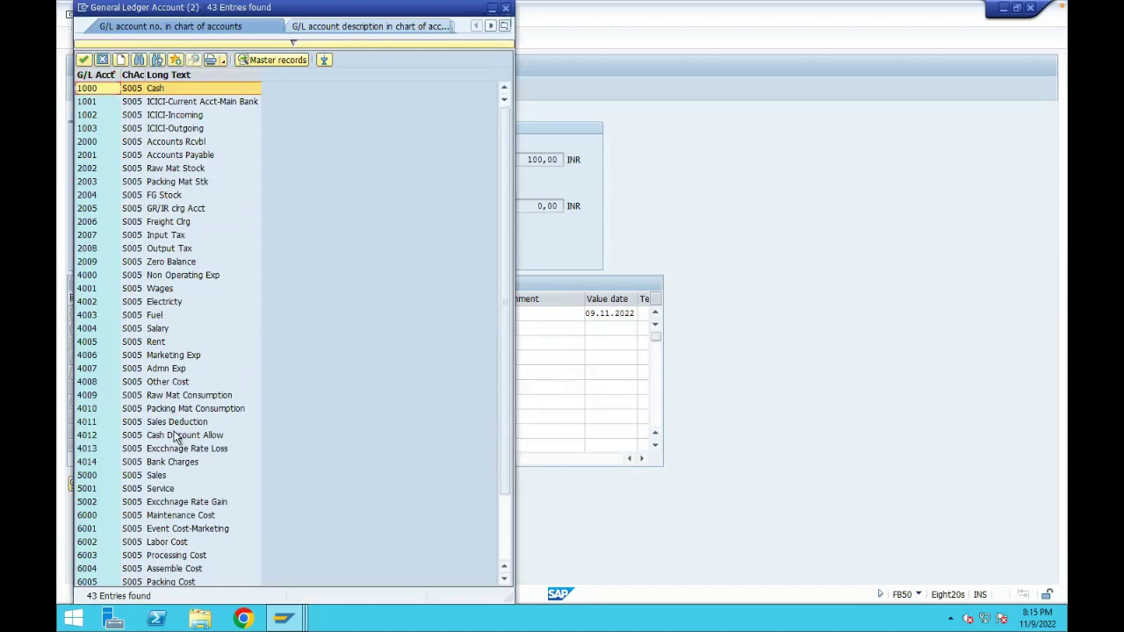
double_click(180, 394)
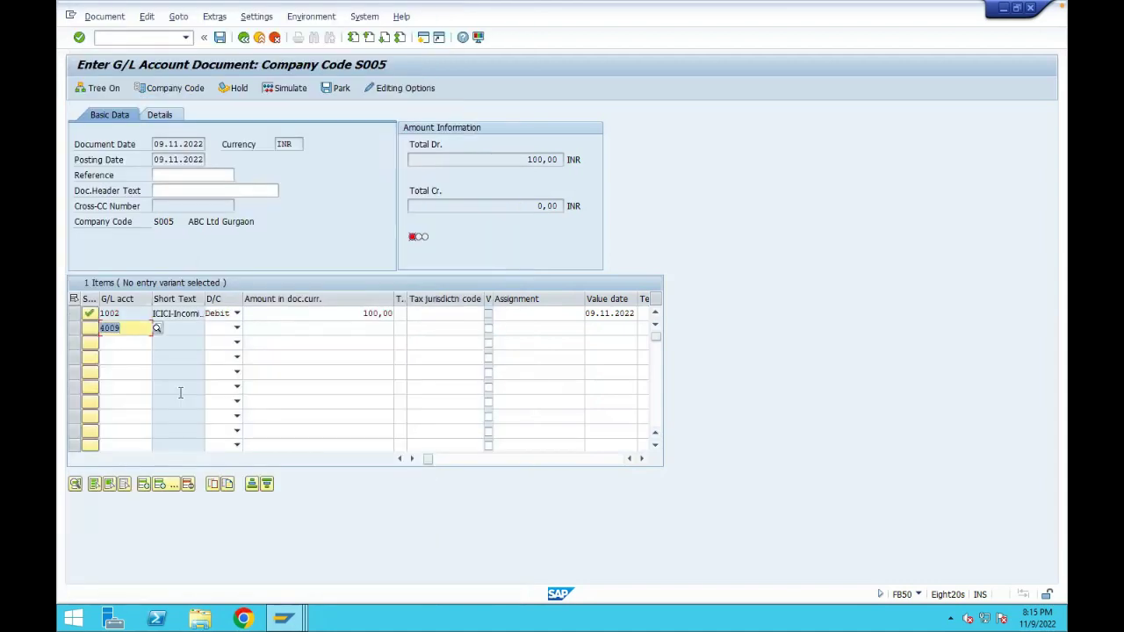
key(Tab)
key(Tab)
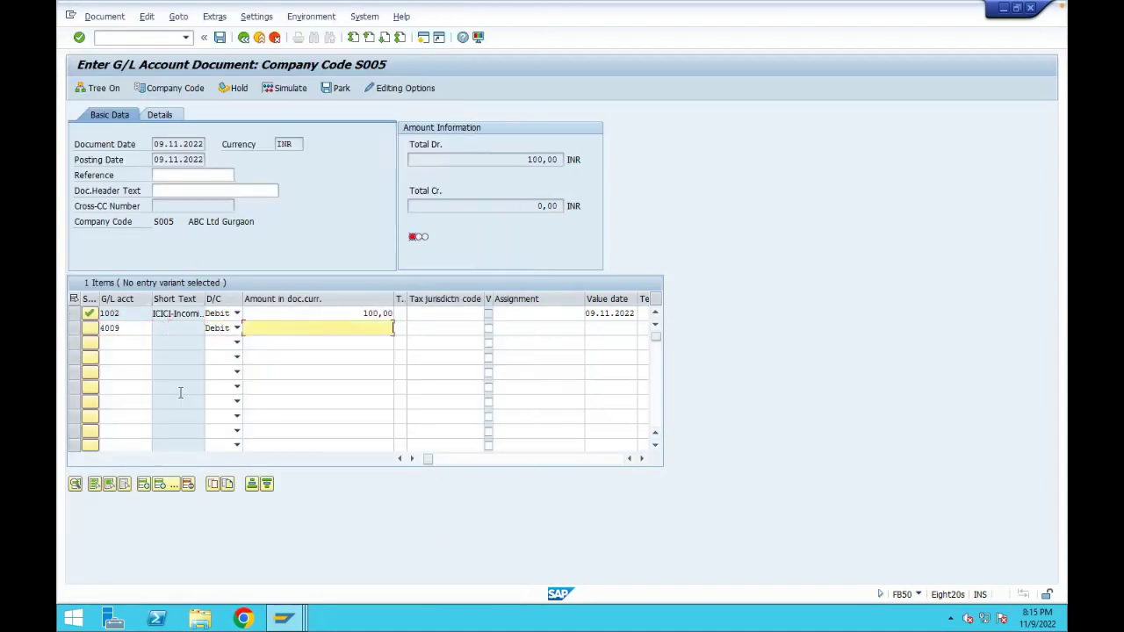
text(200)
key(Return)
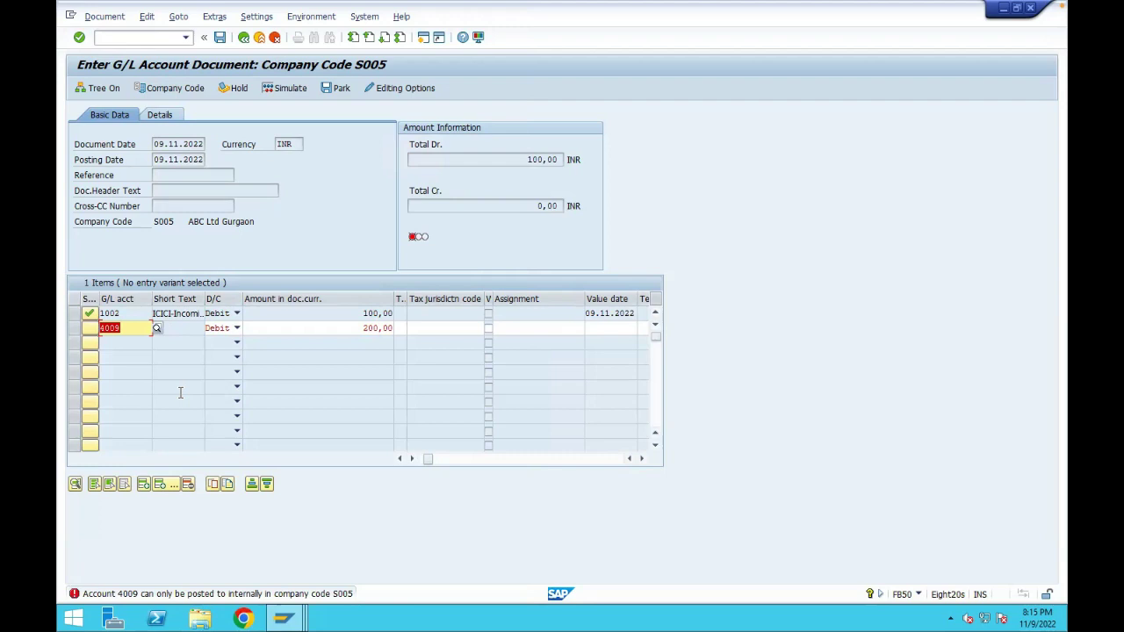
- Search the cost centers of controlling area s005 and assign cost center 10002 Packing to the 4009 line item
click(341, 327)
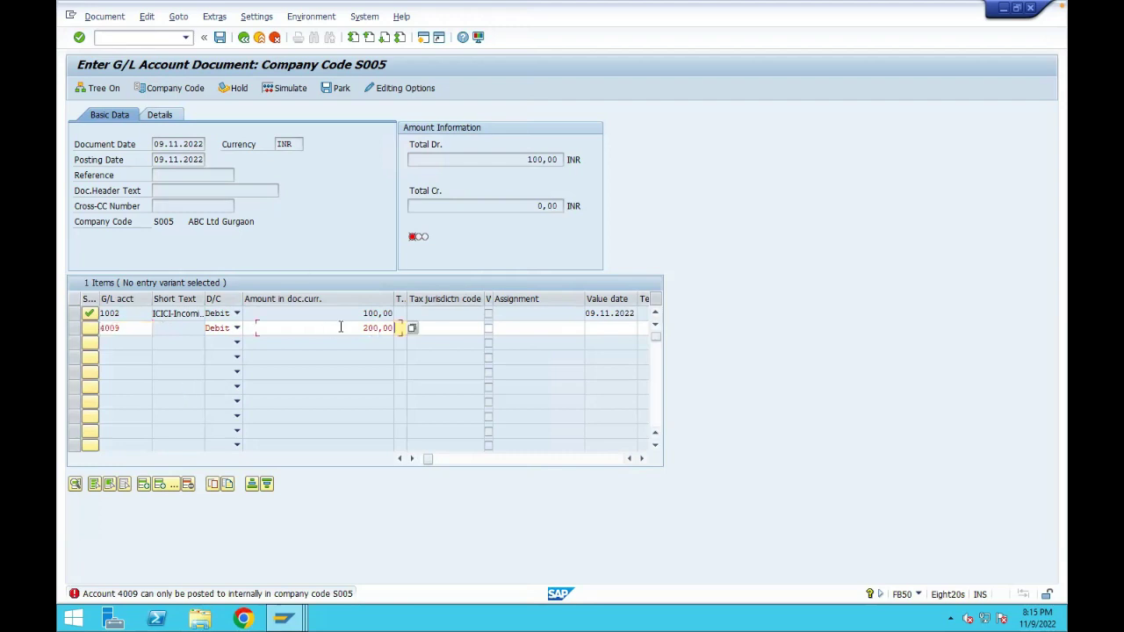
key(Tab)
key(Tab)
key(Tab)
key(Tab)
key(Tab)
key(Tab)
key(Tab)
key(Tab)
key(Tab)
key(Tab)
key(Tab)
key(Tab)
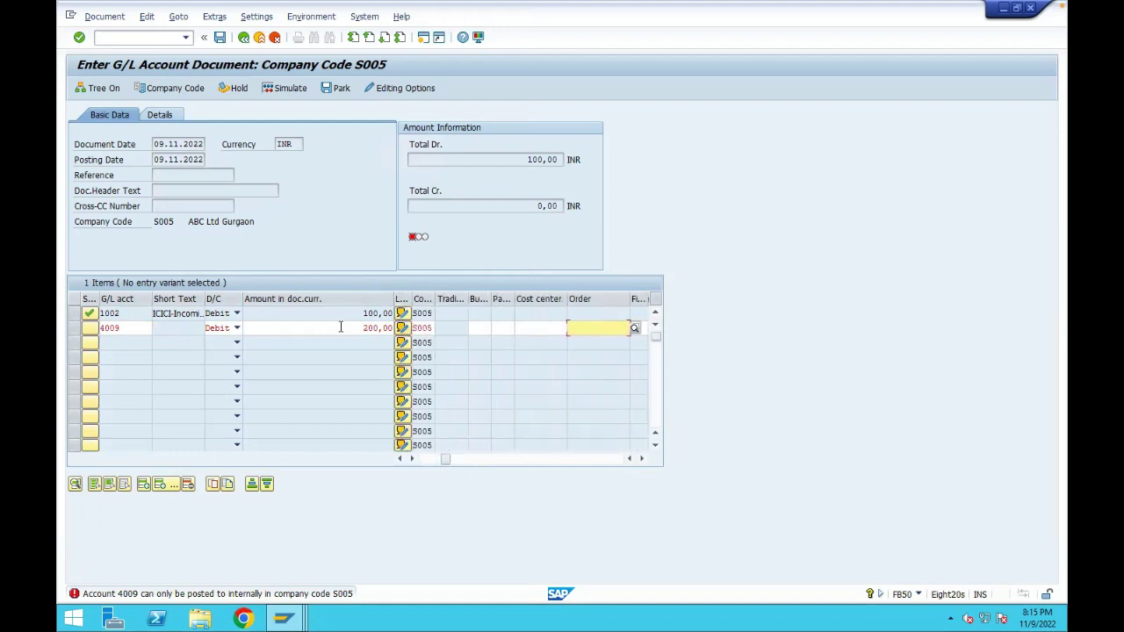
click(537, 327)
key(Return)
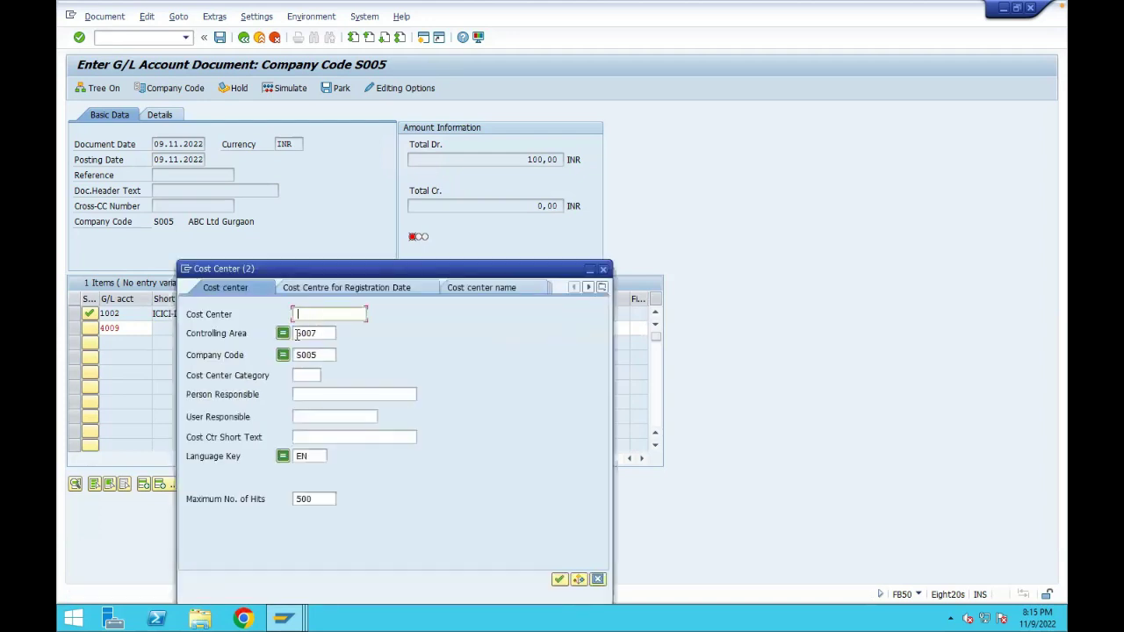
key(Tab)
text(s005)
key(Return)
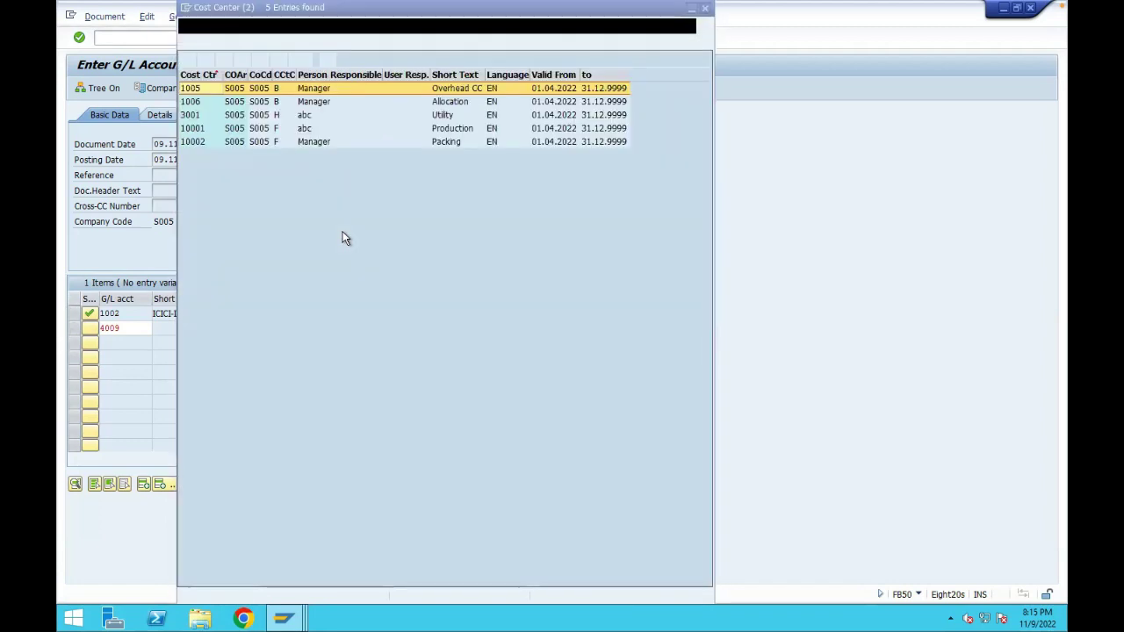
double_click(444, 142)
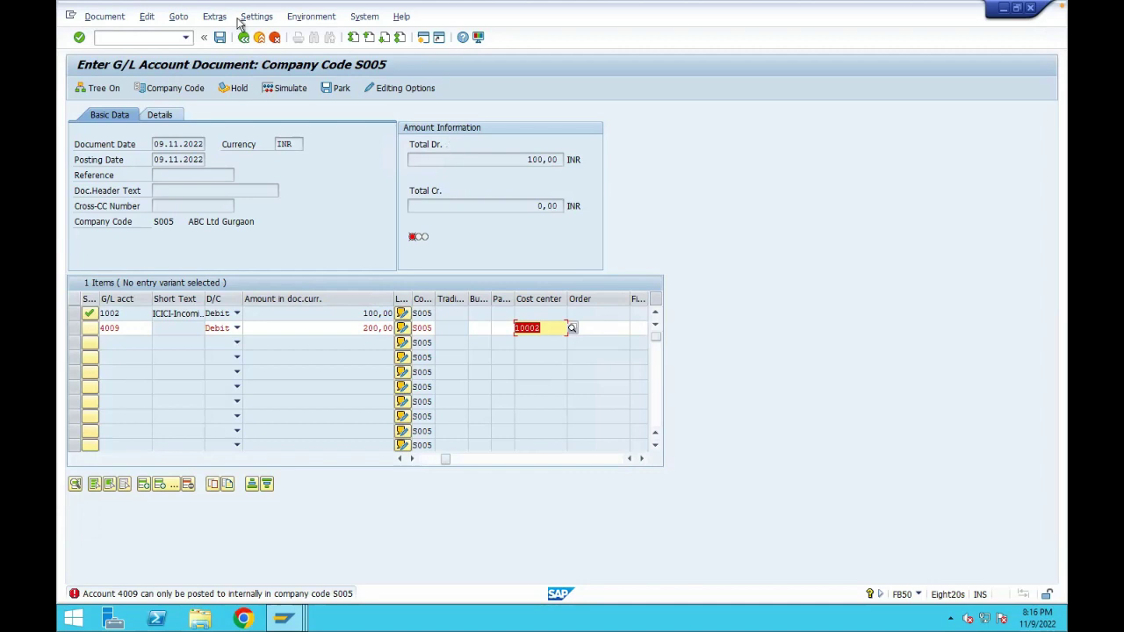
- Change the second line item's G/L account to 4003 Fuel and its cost center to 1006
click(149, 328)
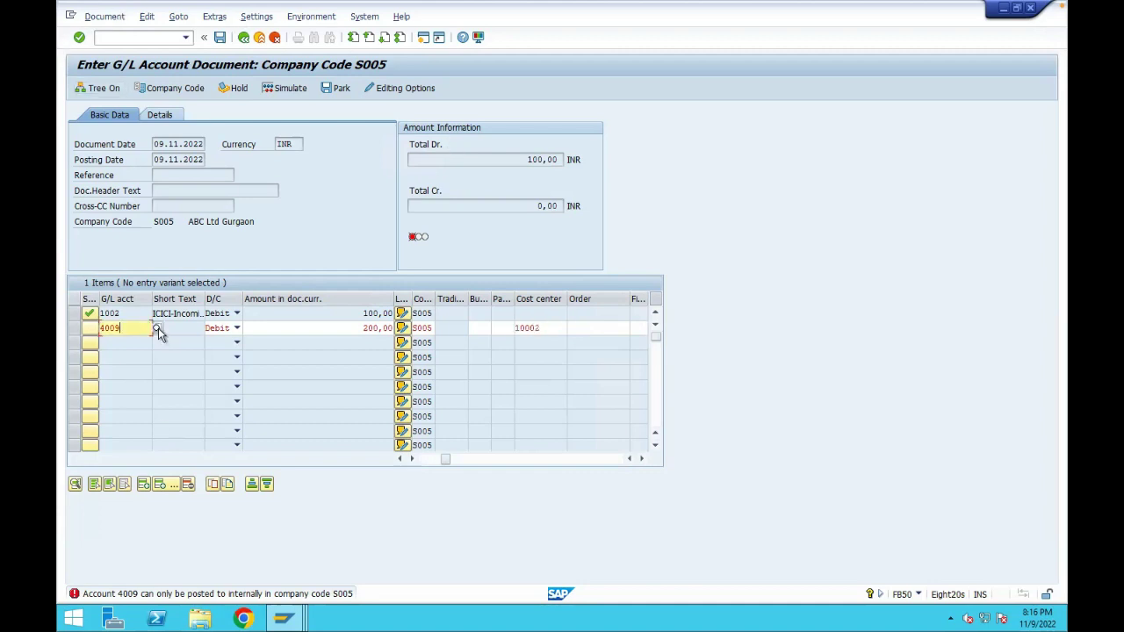
key(F4)
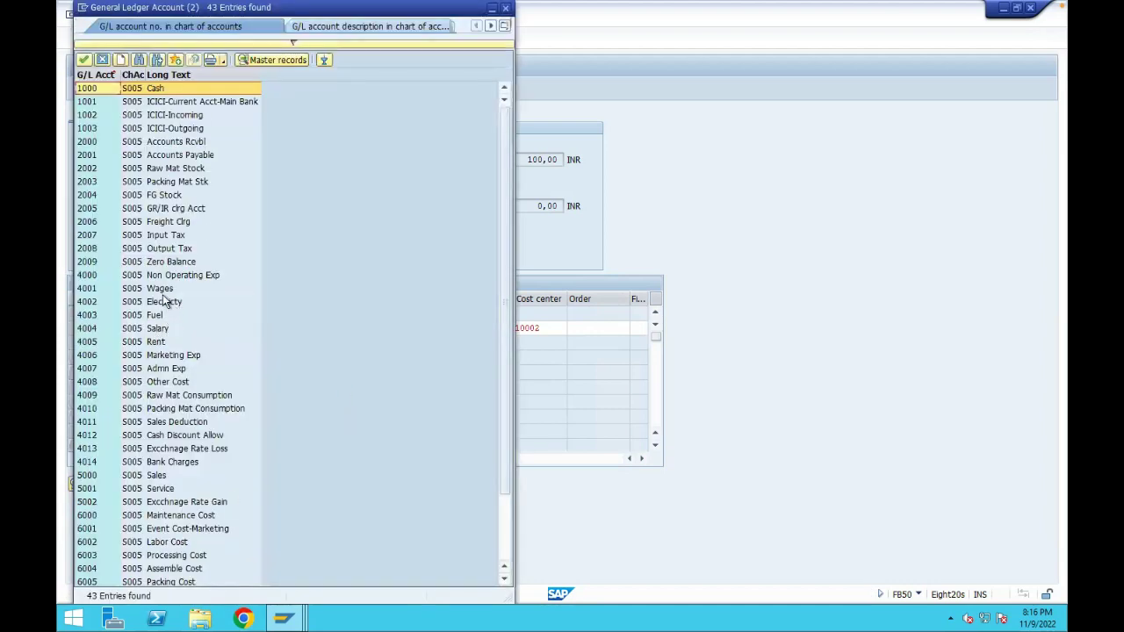
double_click(155, 315)
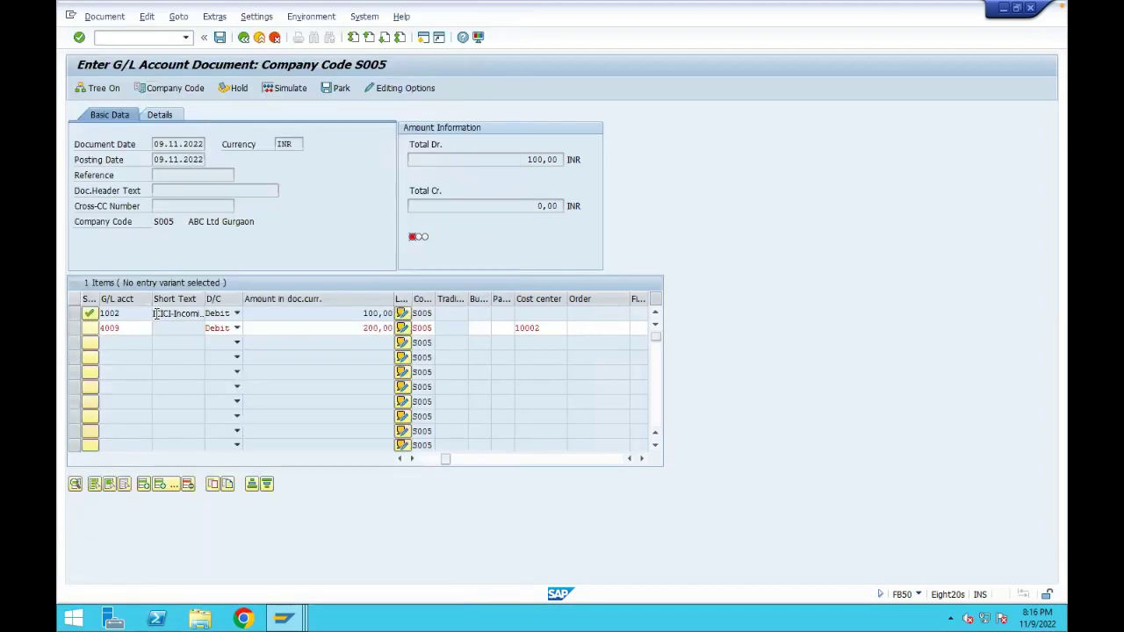
key(Return)
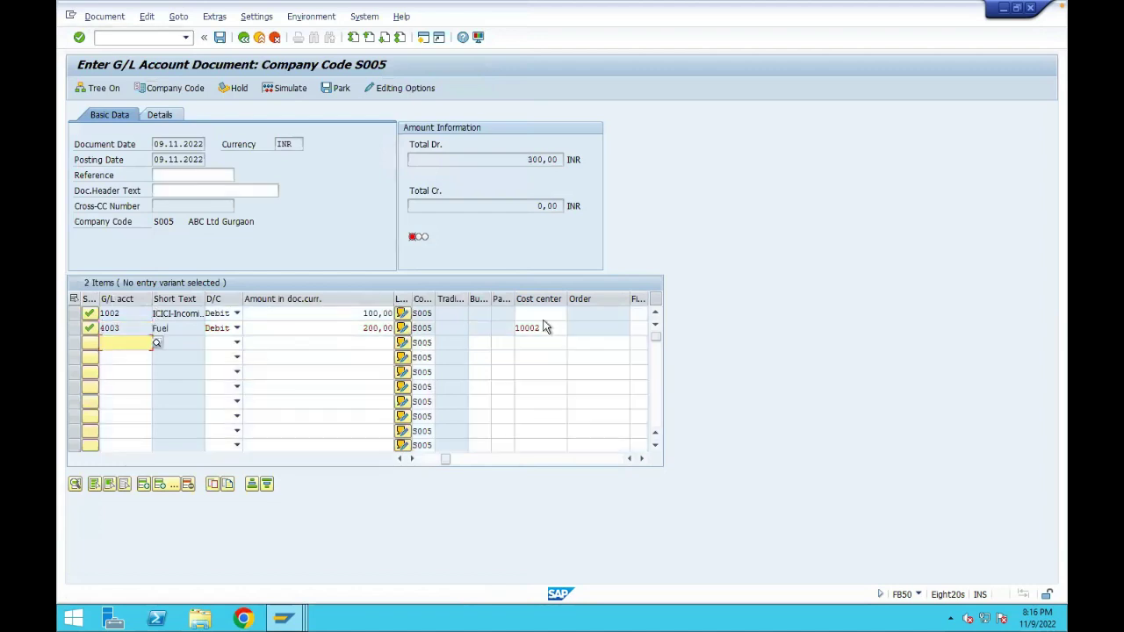
text(1006)
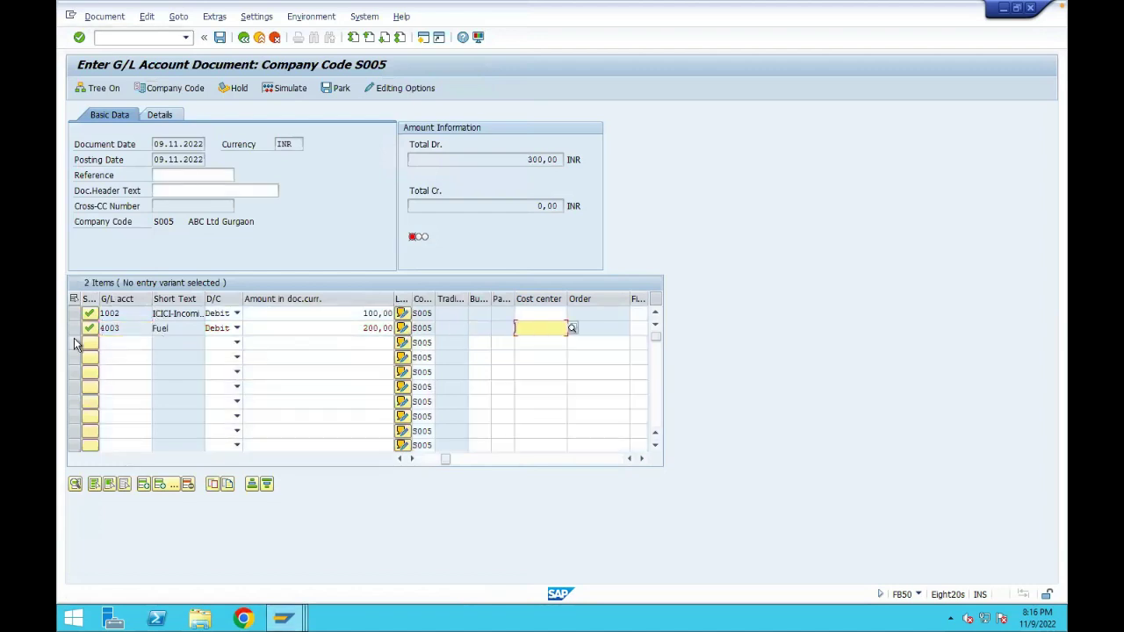
key(Return)
key(Return)
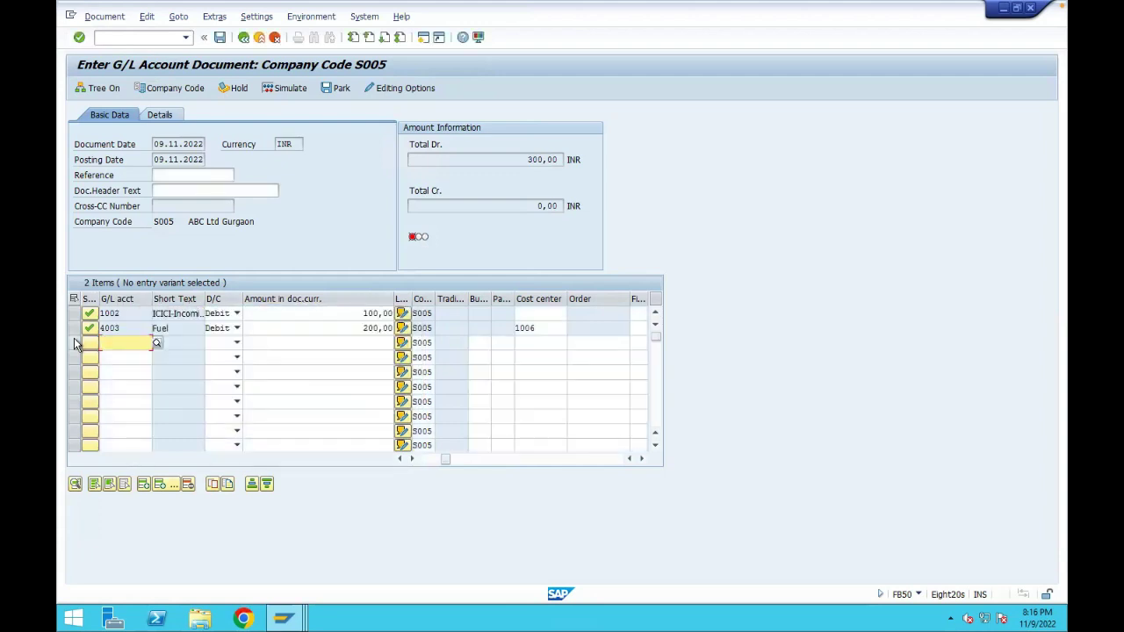
- Try to enter a third line item debiting G/L account 4005 Rent with an amount of 200 and no cost center
click(156, 342)
key(Return)
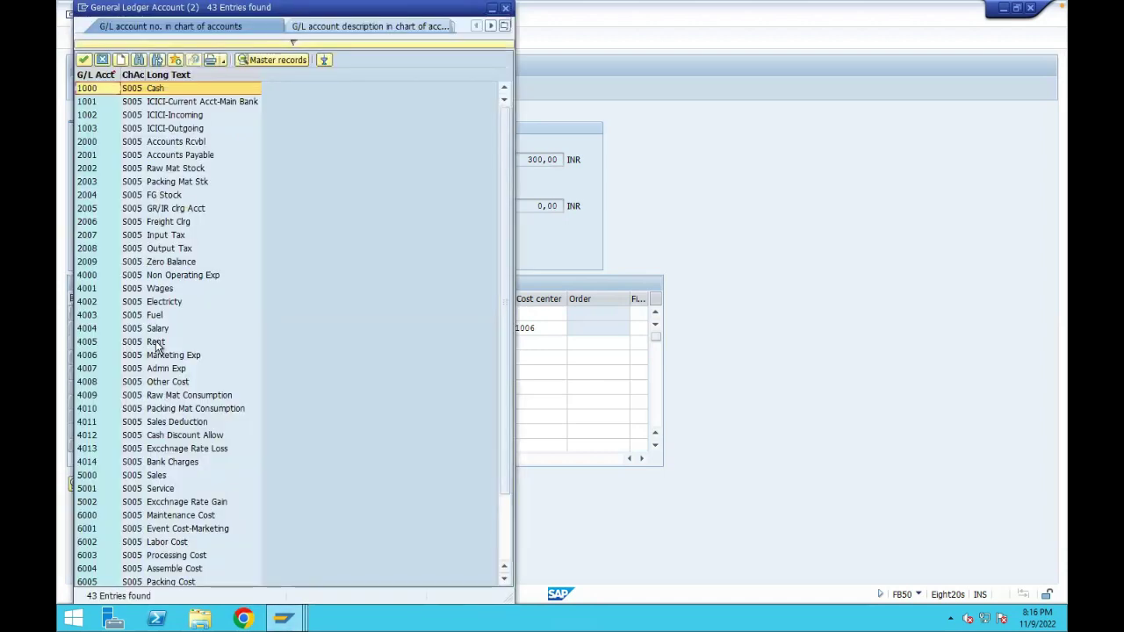
double_click(158, 343)
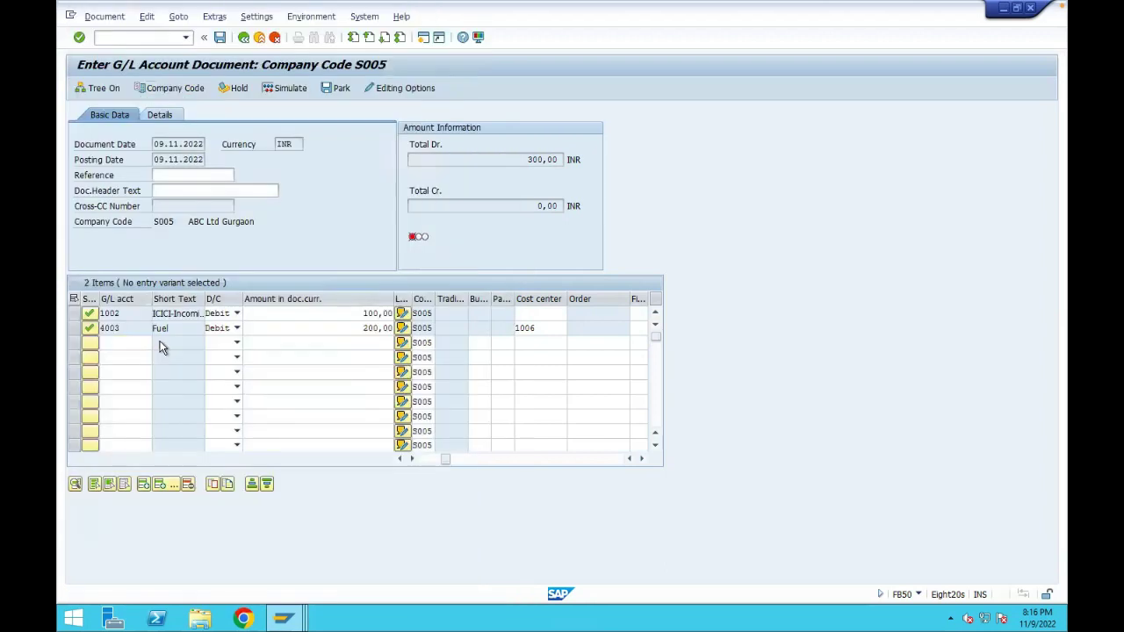
key(Tab)
key(Tab)
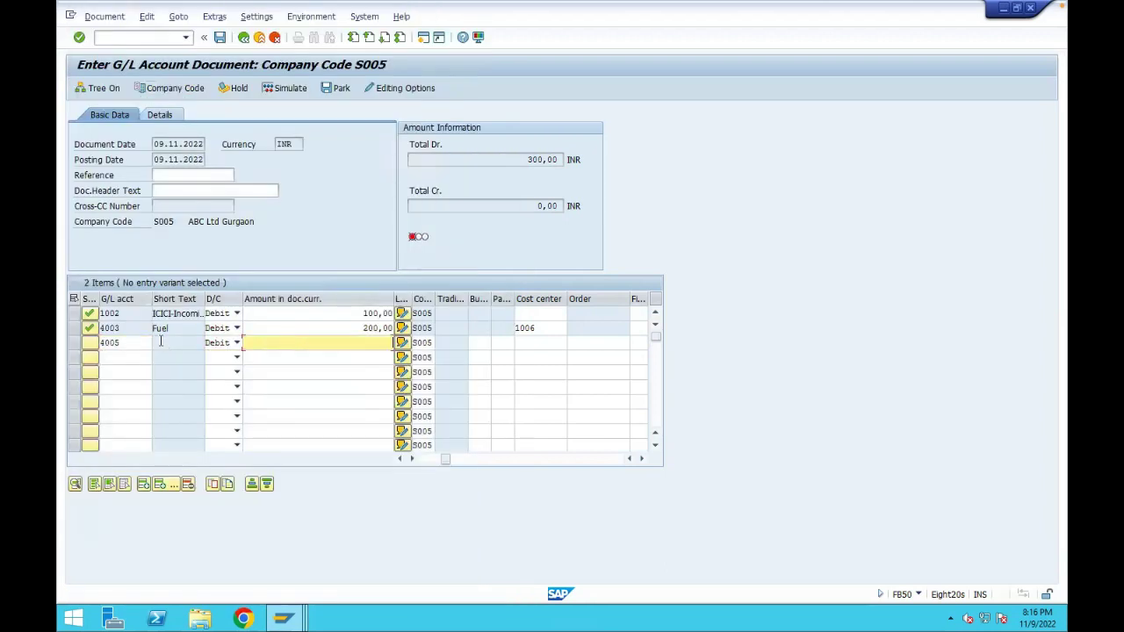
text(200)
key(Return)
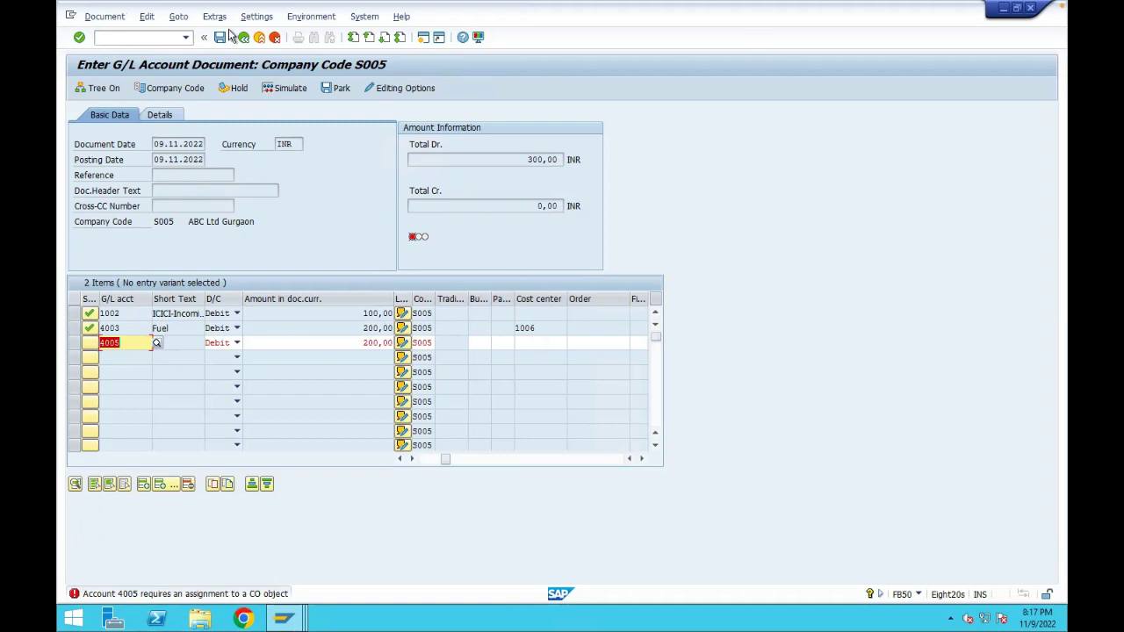
- Discard the sample G/L document without posting and close its session to return to the new S007 account group entries
click(262, 39)
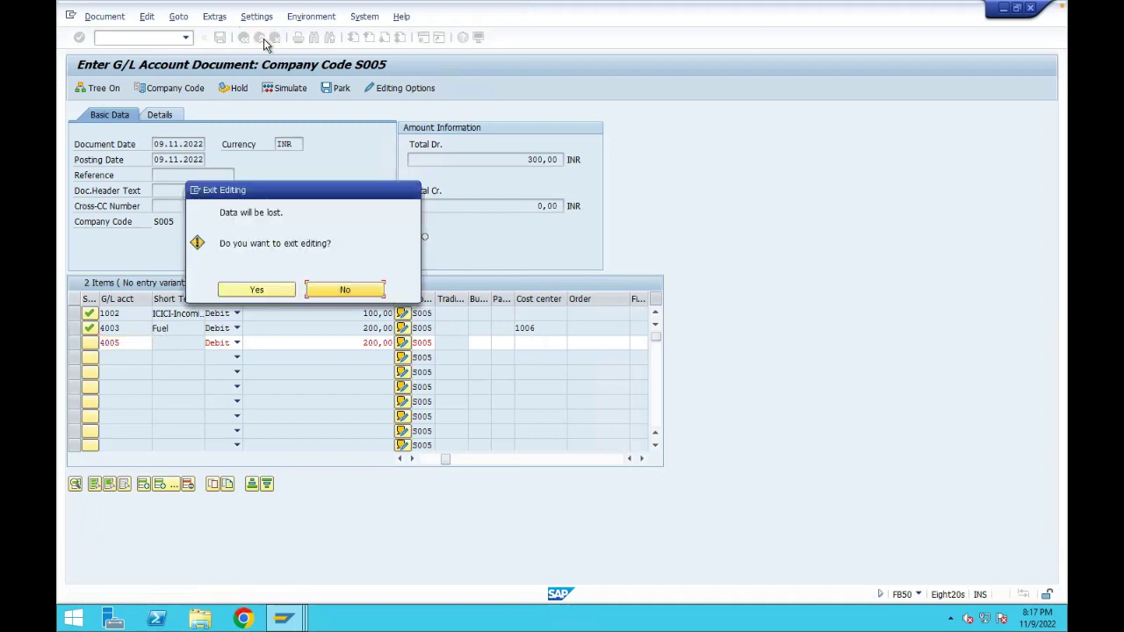
click(280, 290)
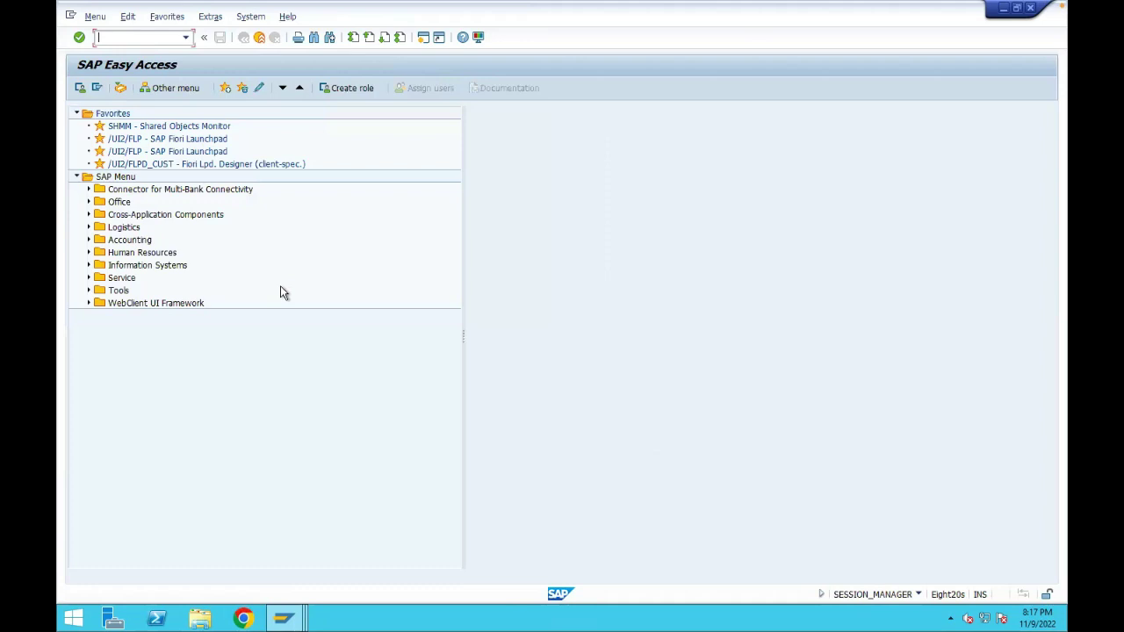
click(260, 38)
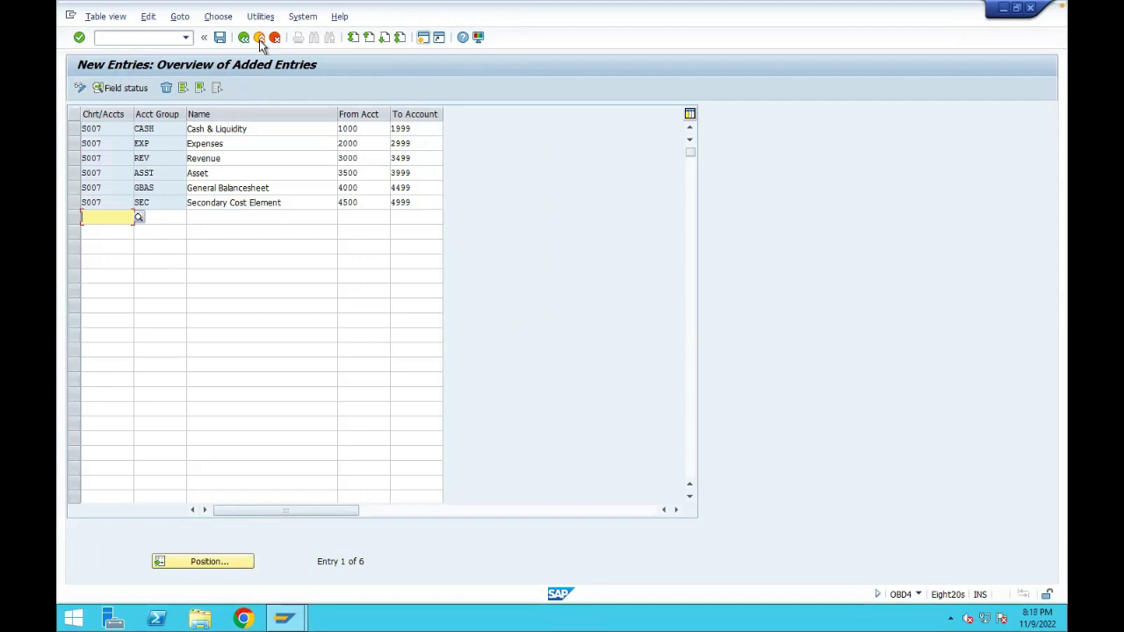
- Save the new S007 account group entries and return to the overview of all G/L account groups
click(76, 130)
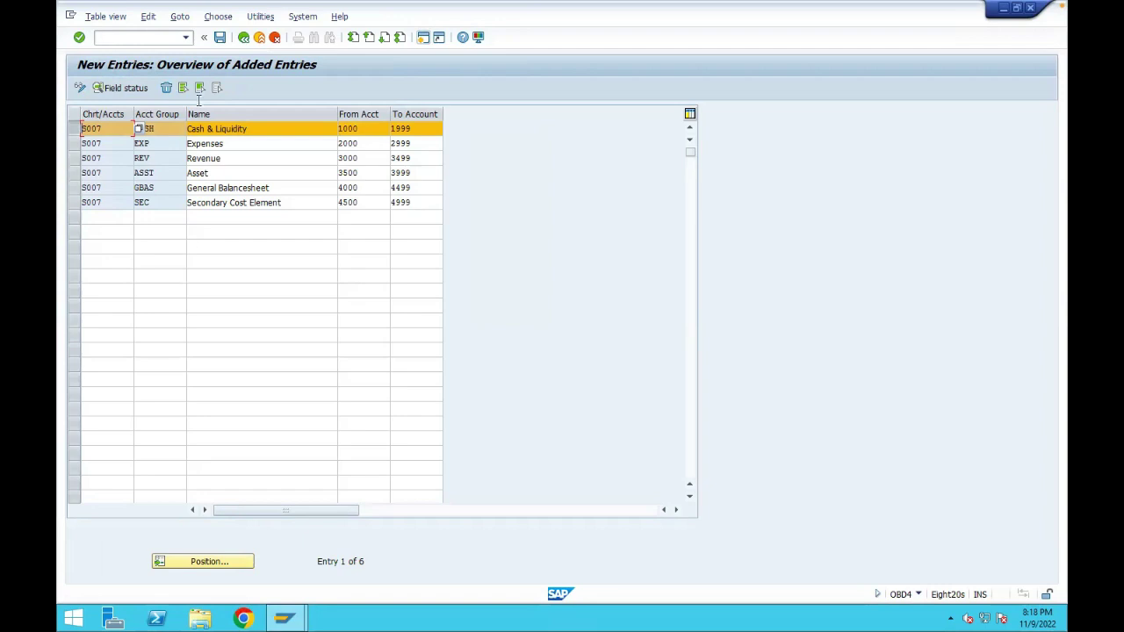
key(Return)
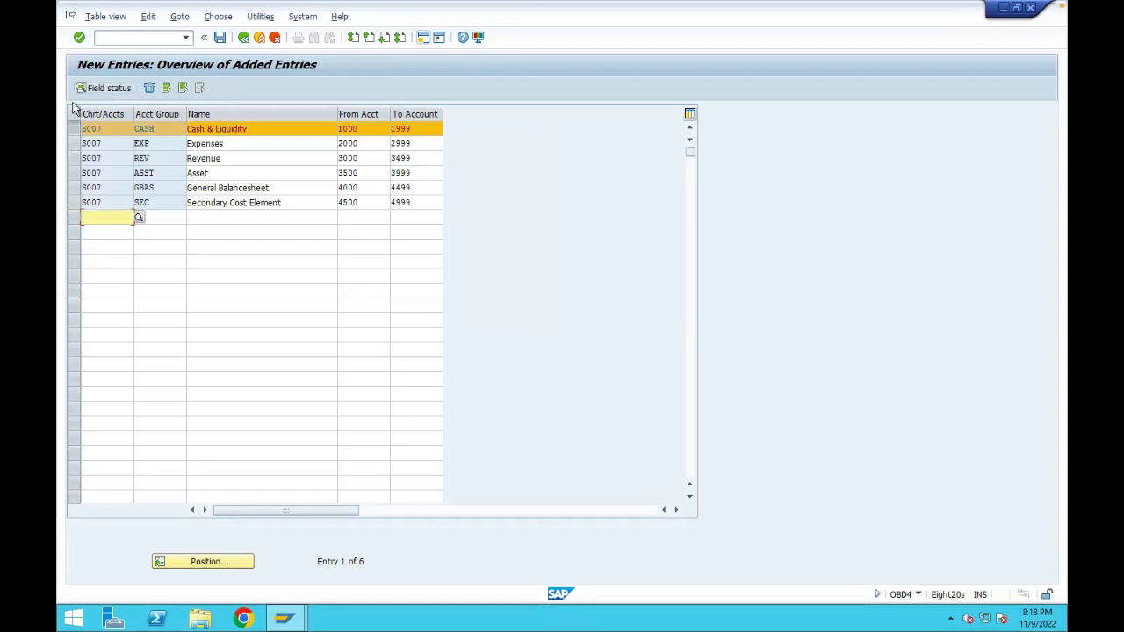
click(219, 37)
click(243, 37)
- Locate chart of accounts S007 in the overview and restrict the display to its six account groups
click(234, 562)
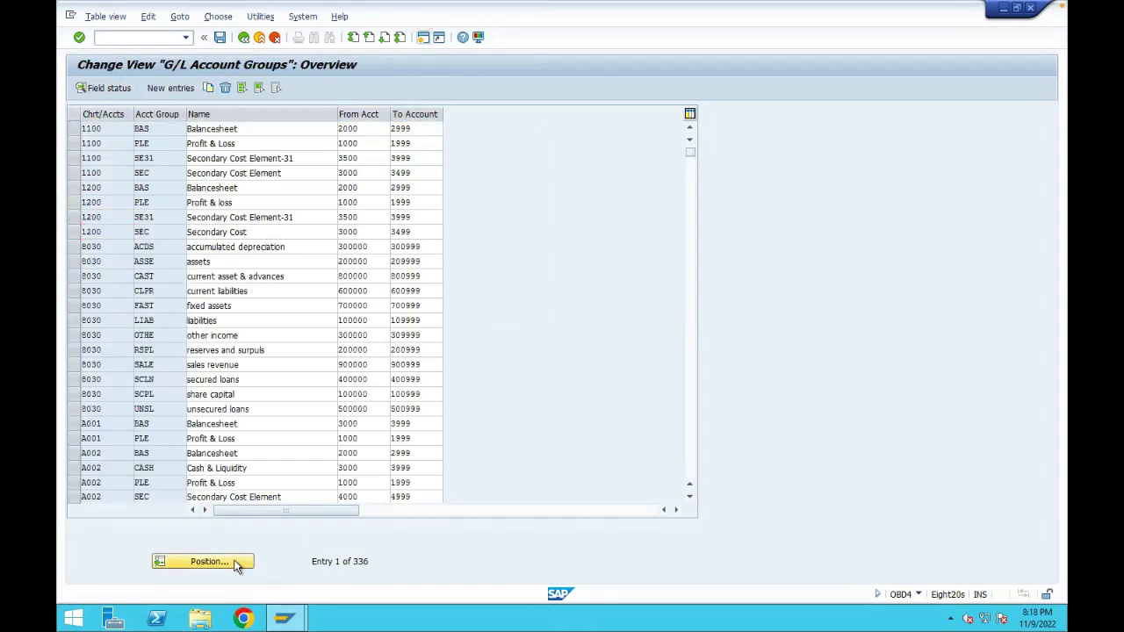
text(S007)
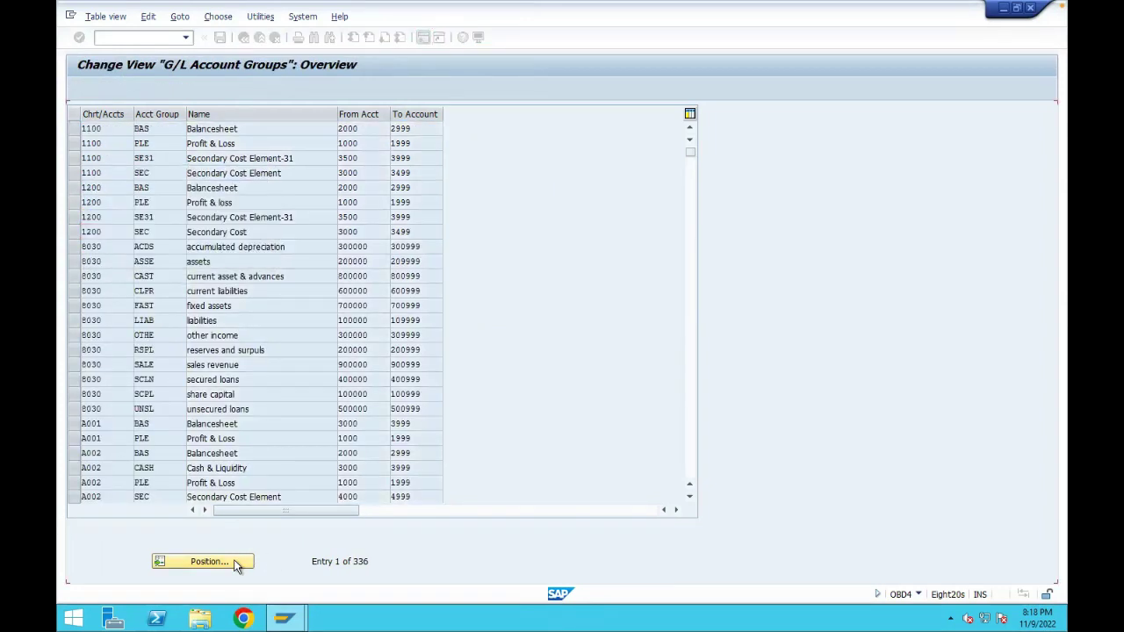
key(Return)
click(77, 133)
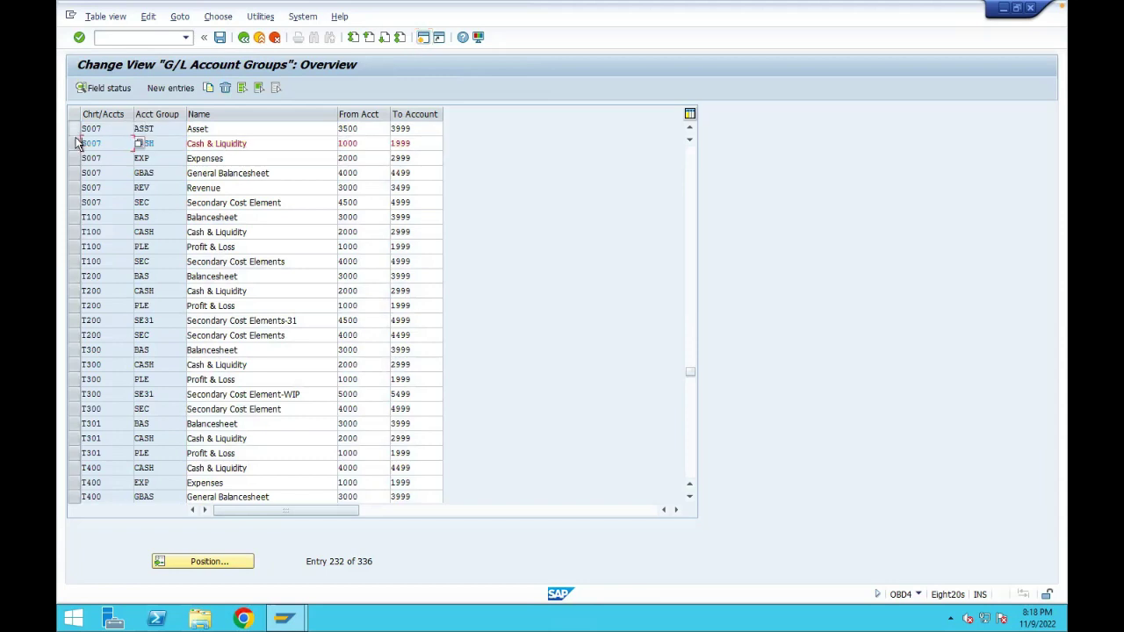
click(73, 147)
click(72, 158)
click(72, 175)
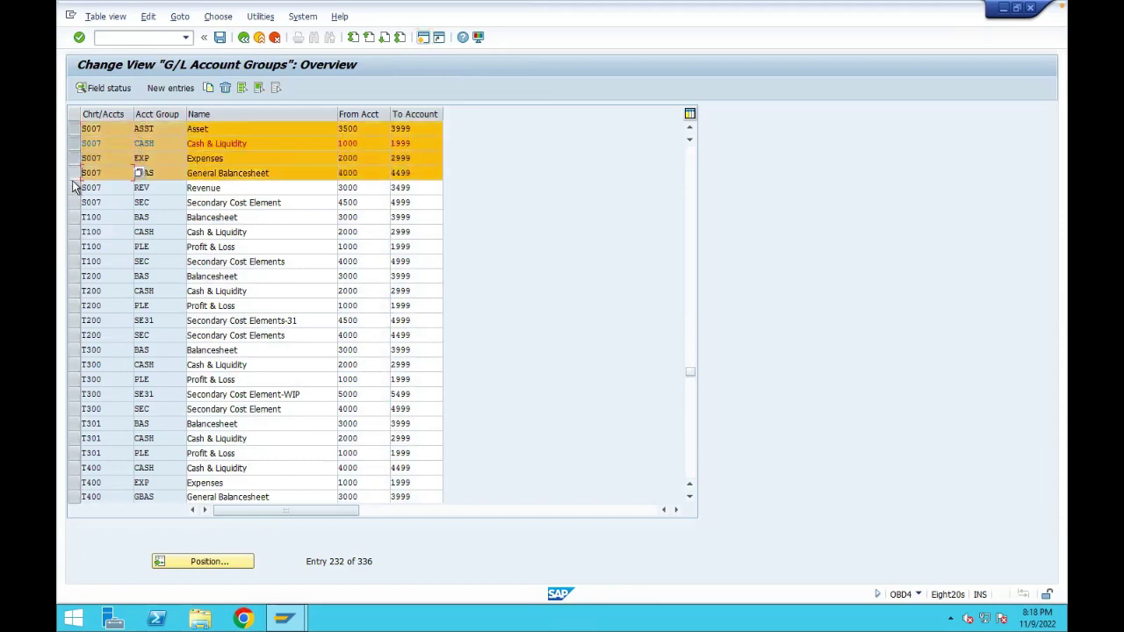
click(72, 188)
click(69, 198)
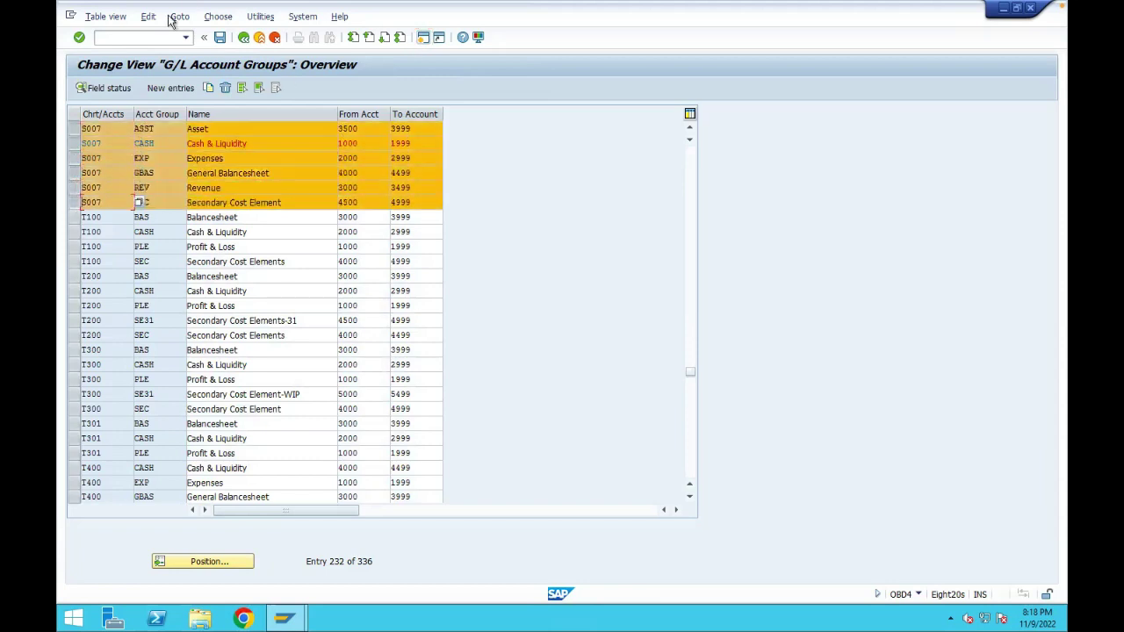
click(224, 16)
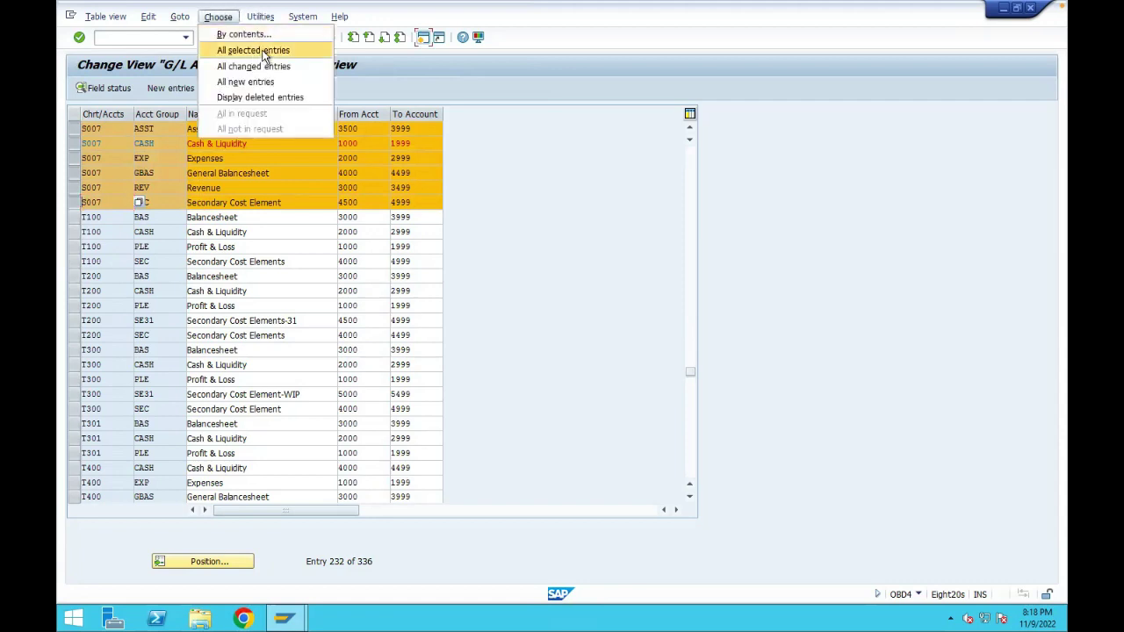
click(254, 50)
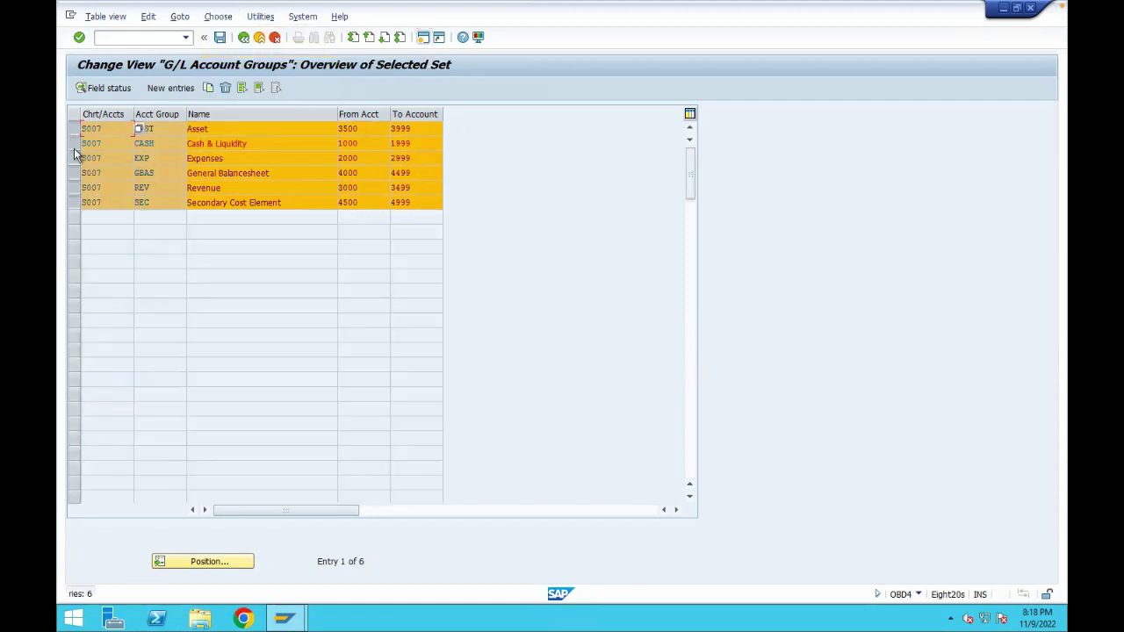
- Deselect all S007 account groups in the restricted list and leave the account group view
click(260, 88)
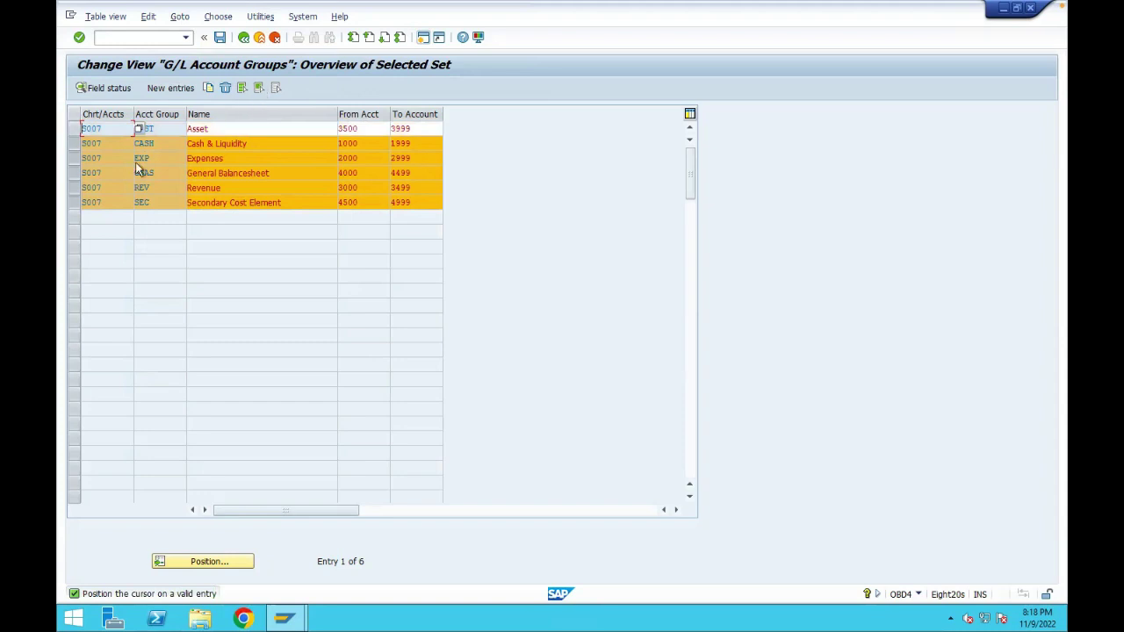
click(77, 152)
click(76, 158)
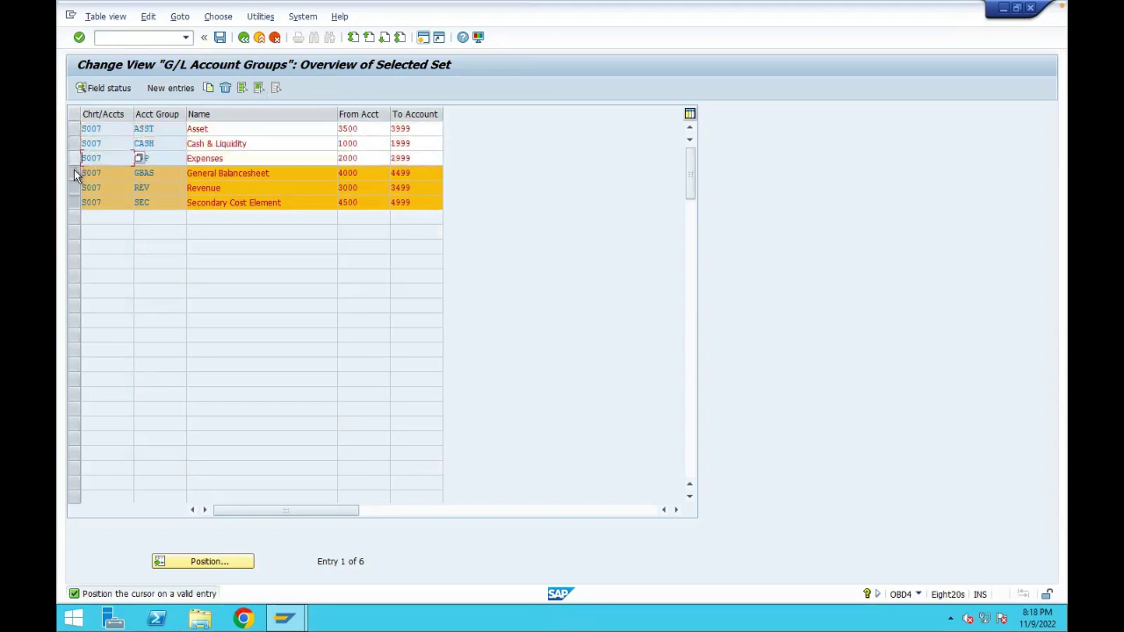
click(74, 173)
click(74, 187)
click(74, 201)
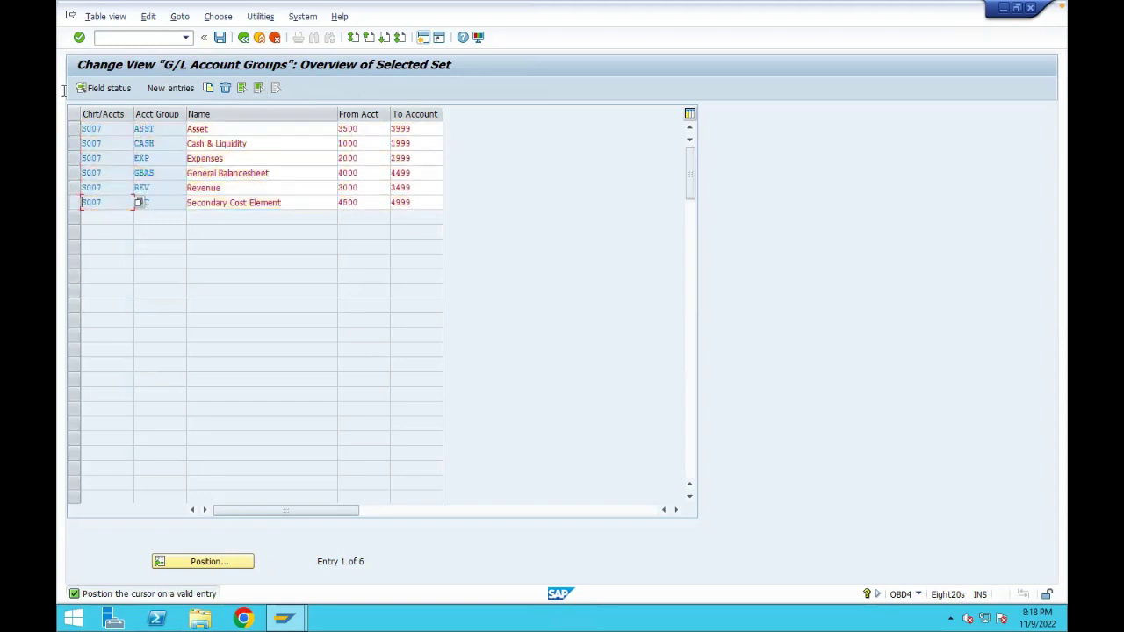
click(76, 129)
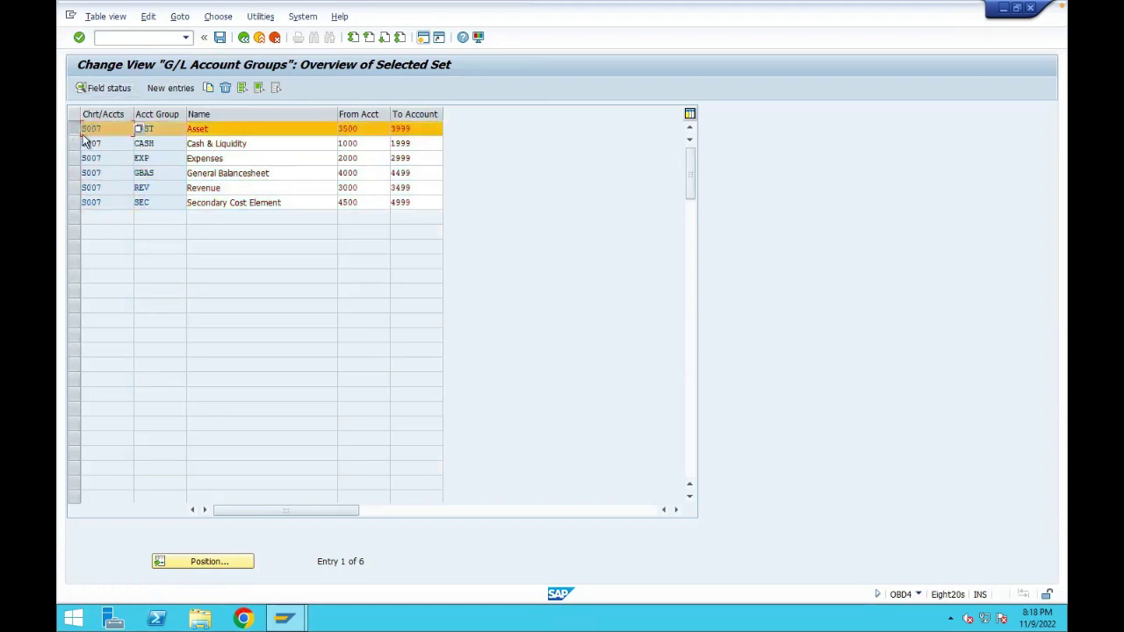
click(75, 129)
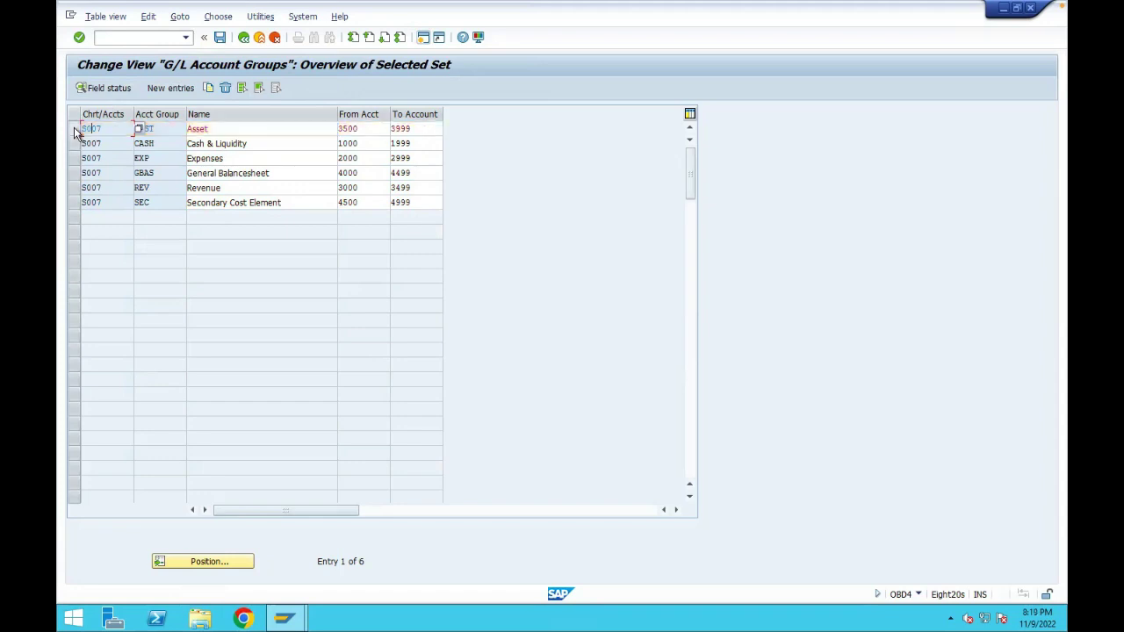
click(260, 38)
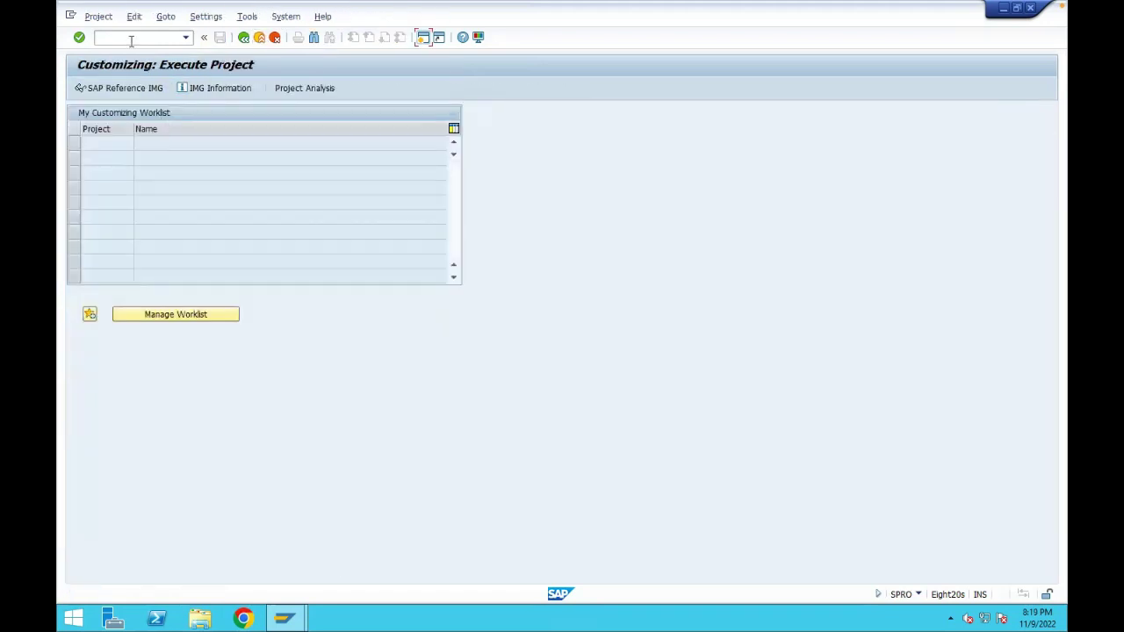
- Reopen the G/L account groups with transaction OBD4 and position the list on chart of accounts S007
text(/nobd4)
key(Return)
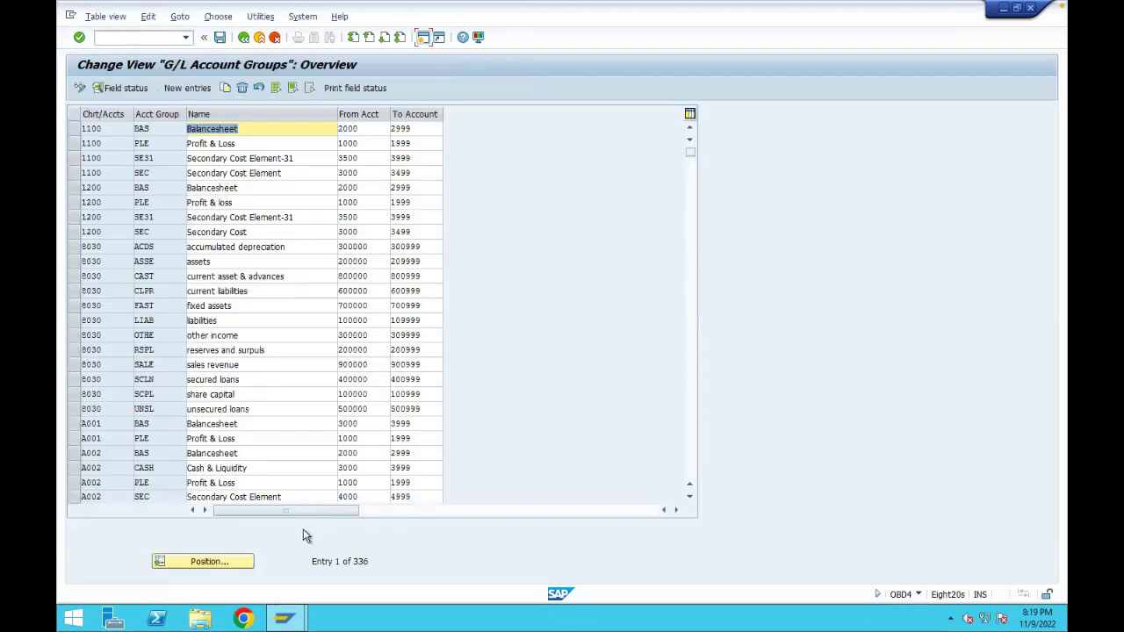
click(224, 562)
text(S007)
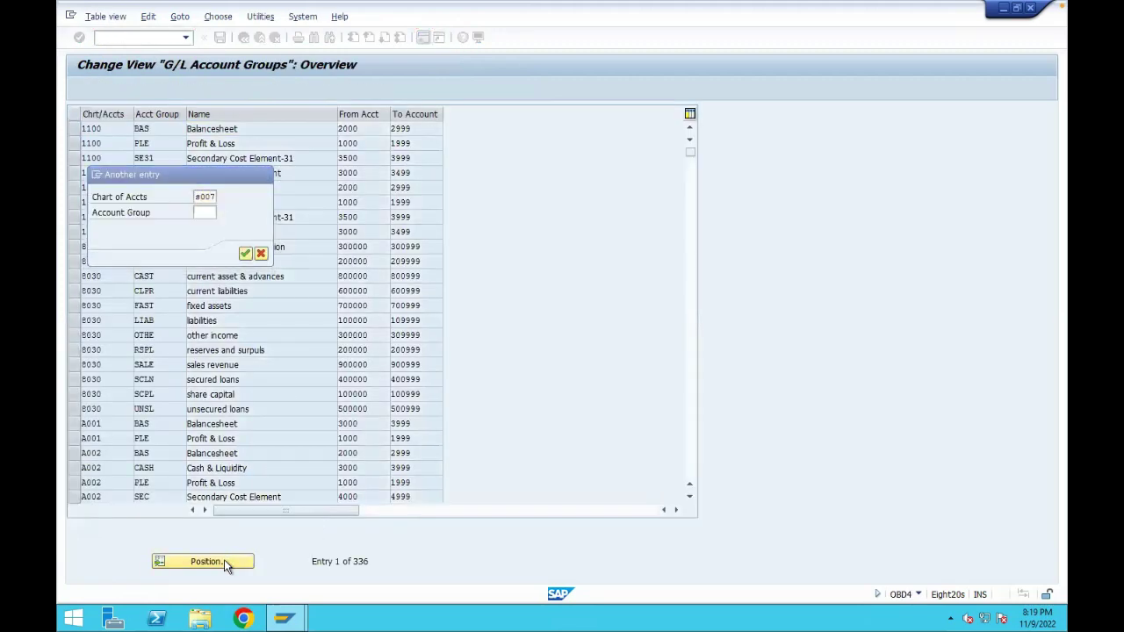
key(Return)
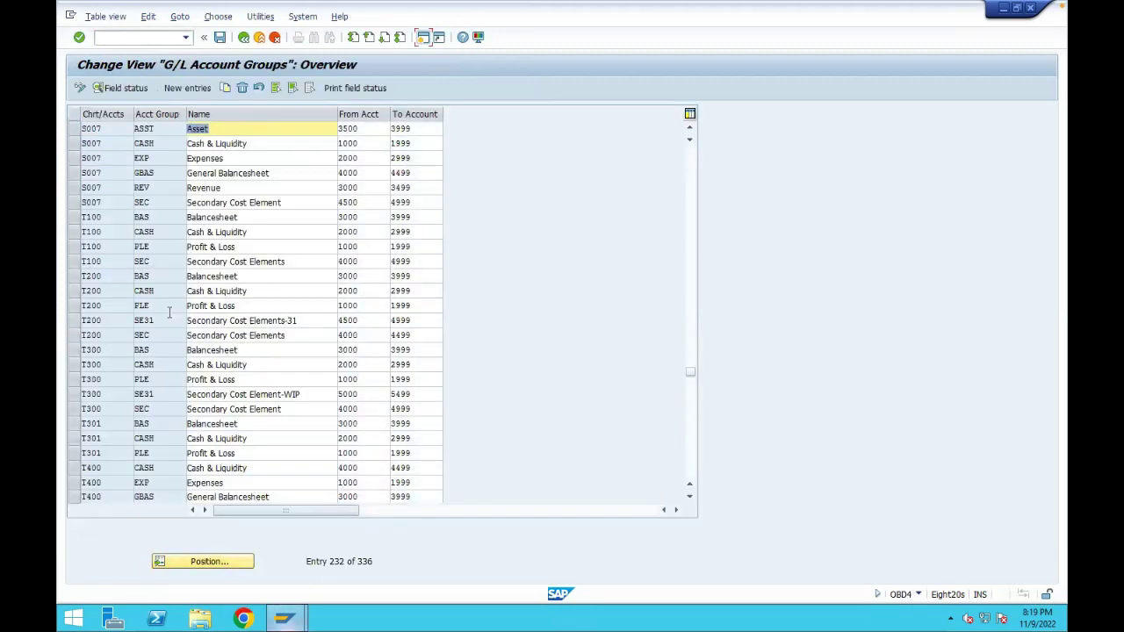
- Review the Account control field status of the S007 Asset group, and return to the start screen while staying logged on
click(75, 129)
click(98, 88)
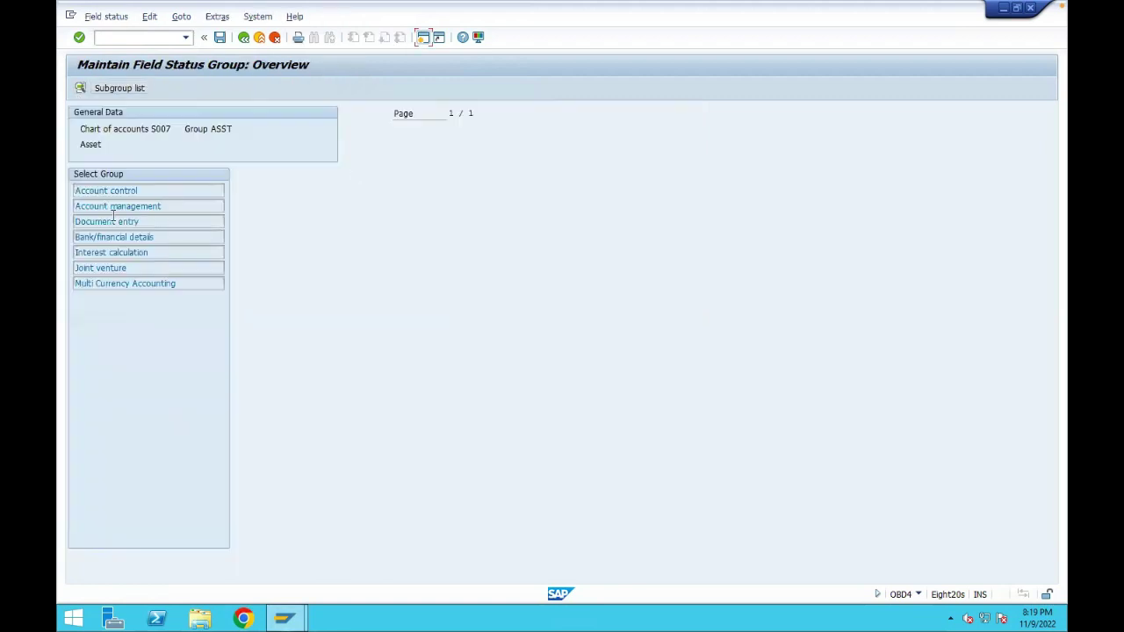
double_click(120, 190)
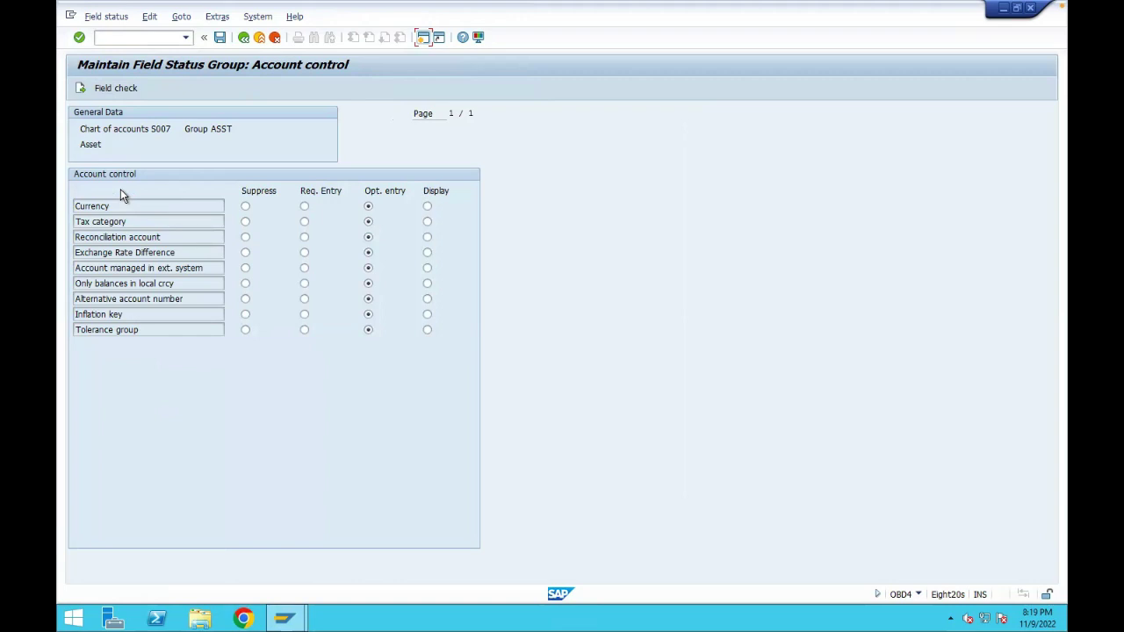
click(259, 44)
click(259, 44)
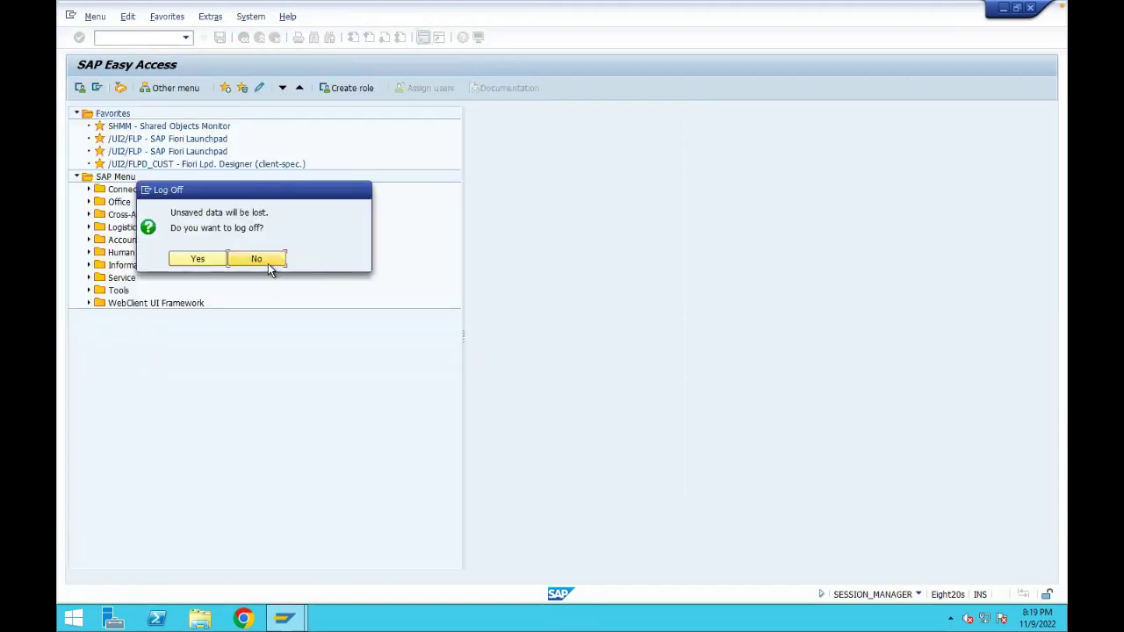
click(268, 263)
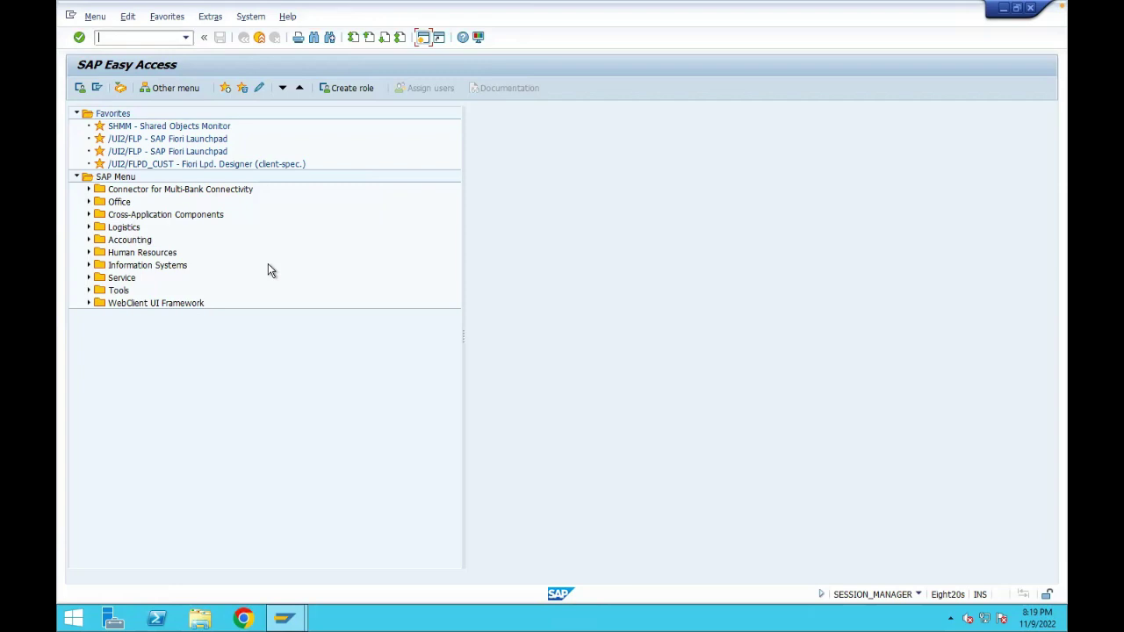
- Leave the full-screen remote SAP session and switch to the OneNote notes in full screen, at the NUMBER RANGE - FBN1 line
mouse_move(94, 3)
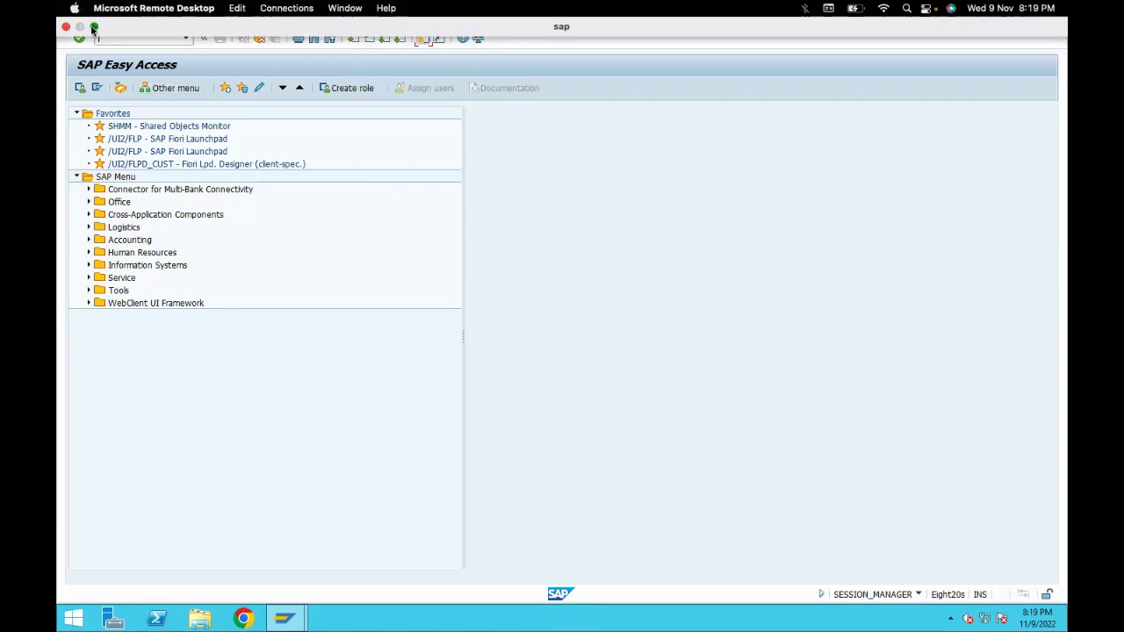
click(94, 27)
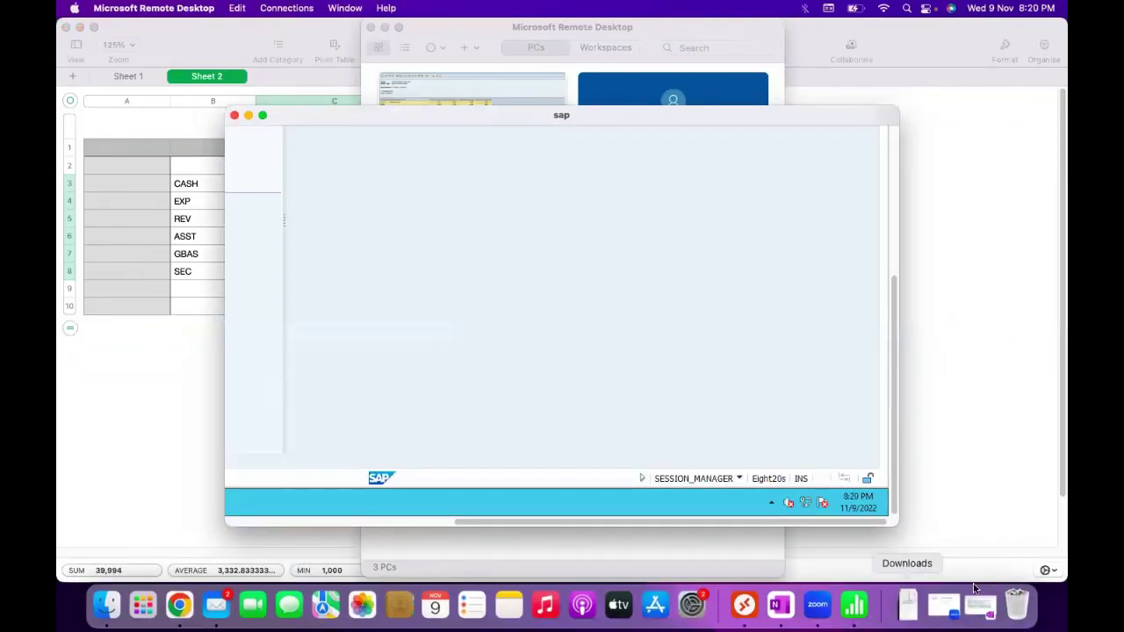
click(981, 608)
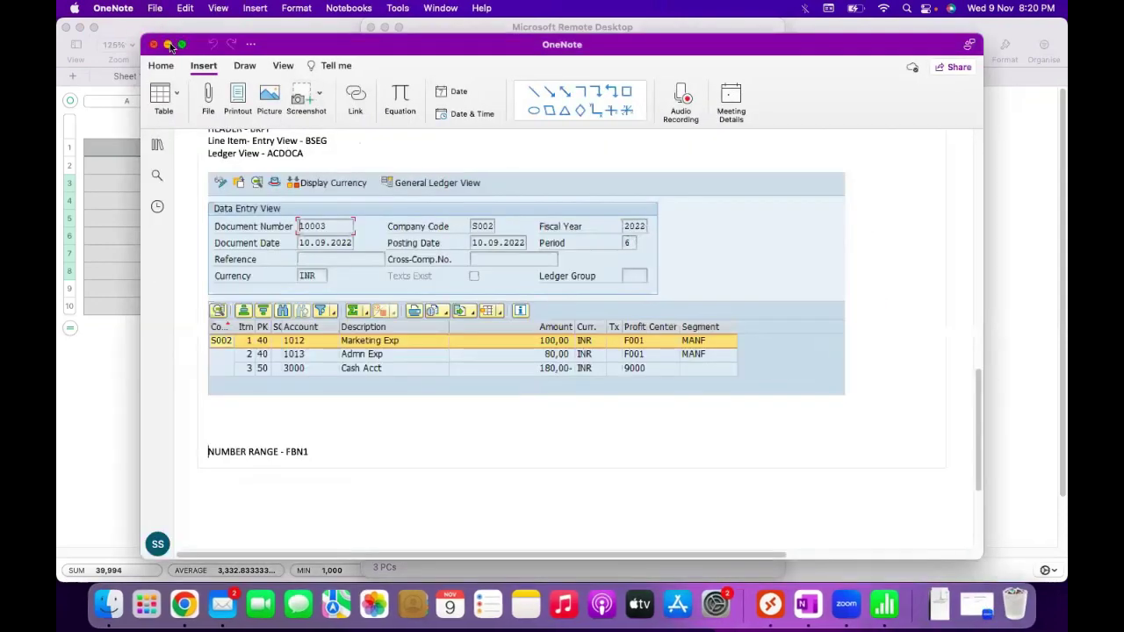
click(184, 44)
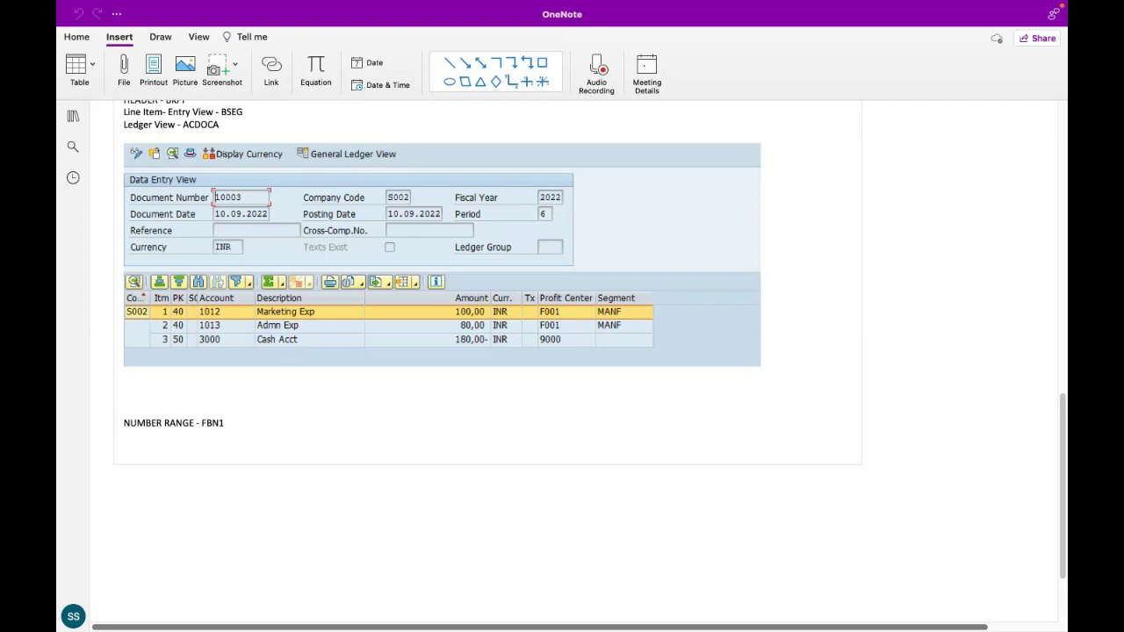
scroll(843, 480, up, 1)
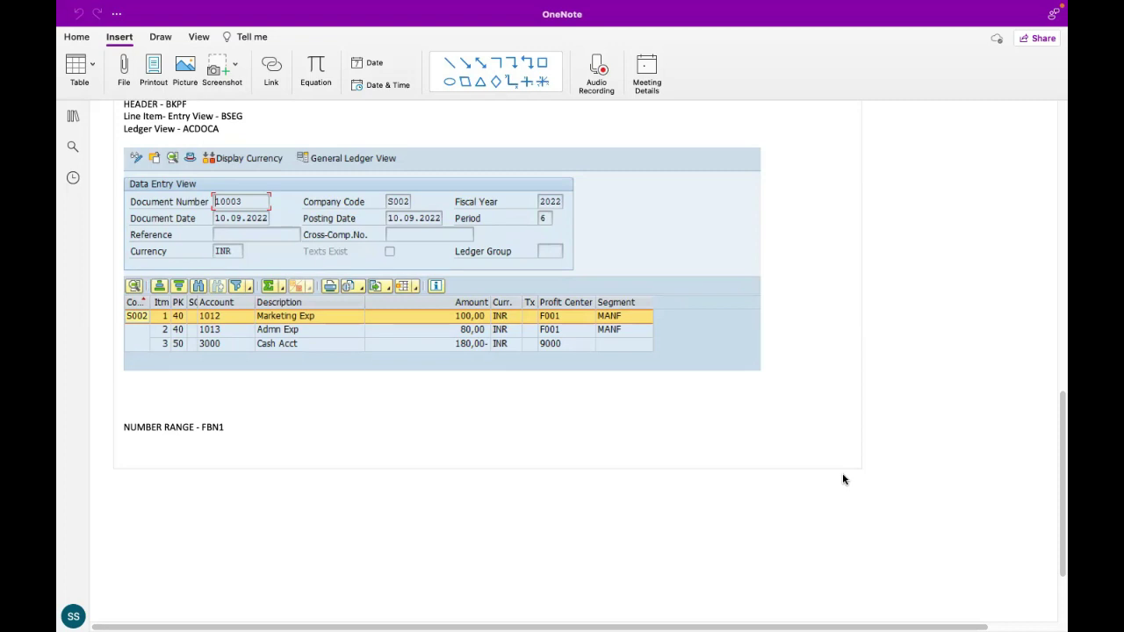
- Draw a wide red rectangle beside the NUMBER RANGE - FBN1 line, below the document screenshot
click(583, 484)
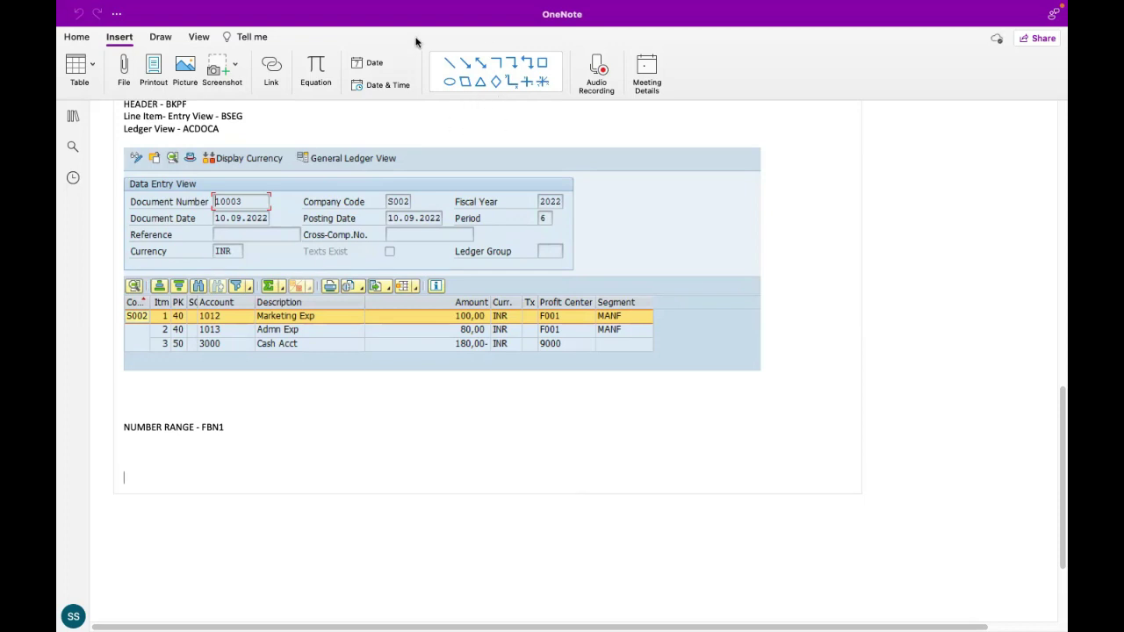
click(542, 63)
mouse_move(419, 407)
mouse_down()
mouse_move(665, 457)
mouse_move(693, 452)
mouse_up()
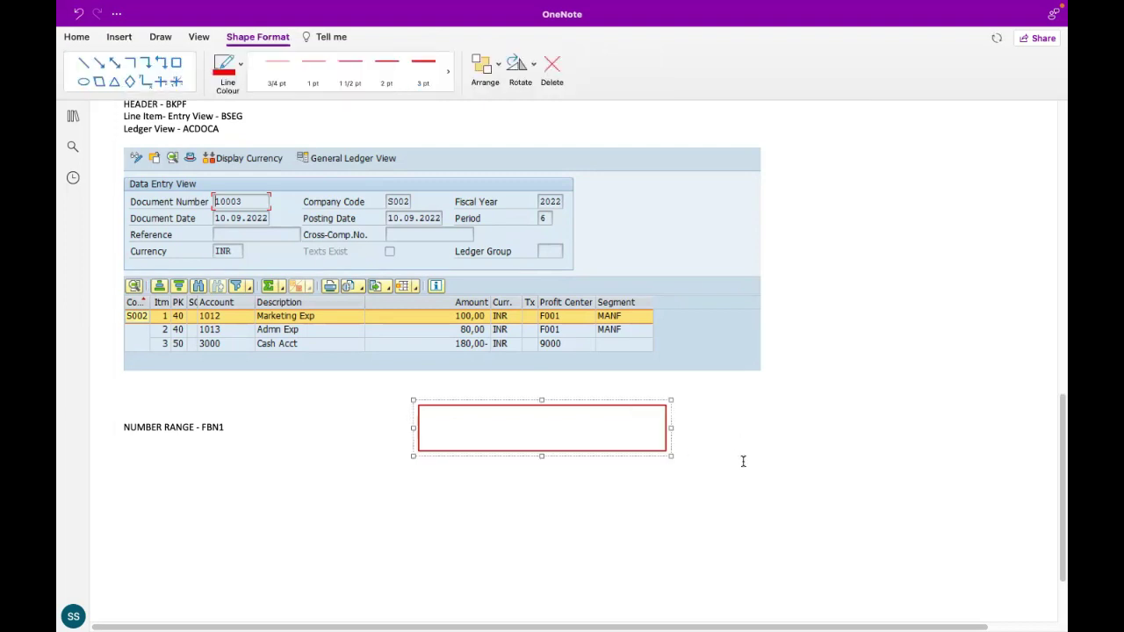
- Switch to text mode and move the red rectangle below the NUMBER RANGE - FBN1 line, clear of the note's text area
click(508, 430)
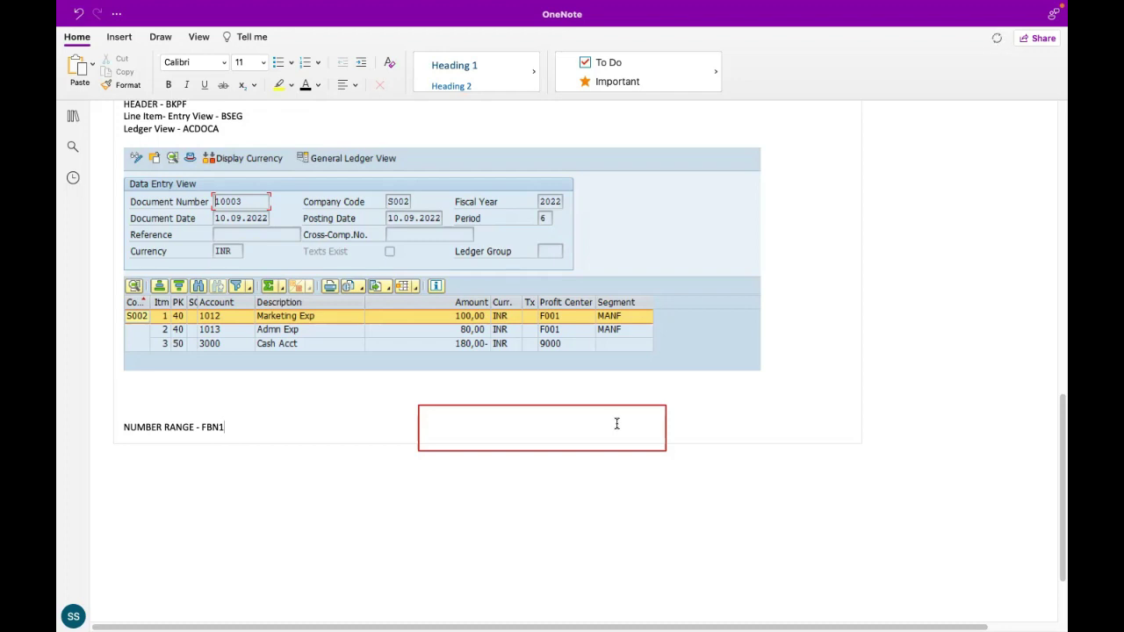
key(Up)
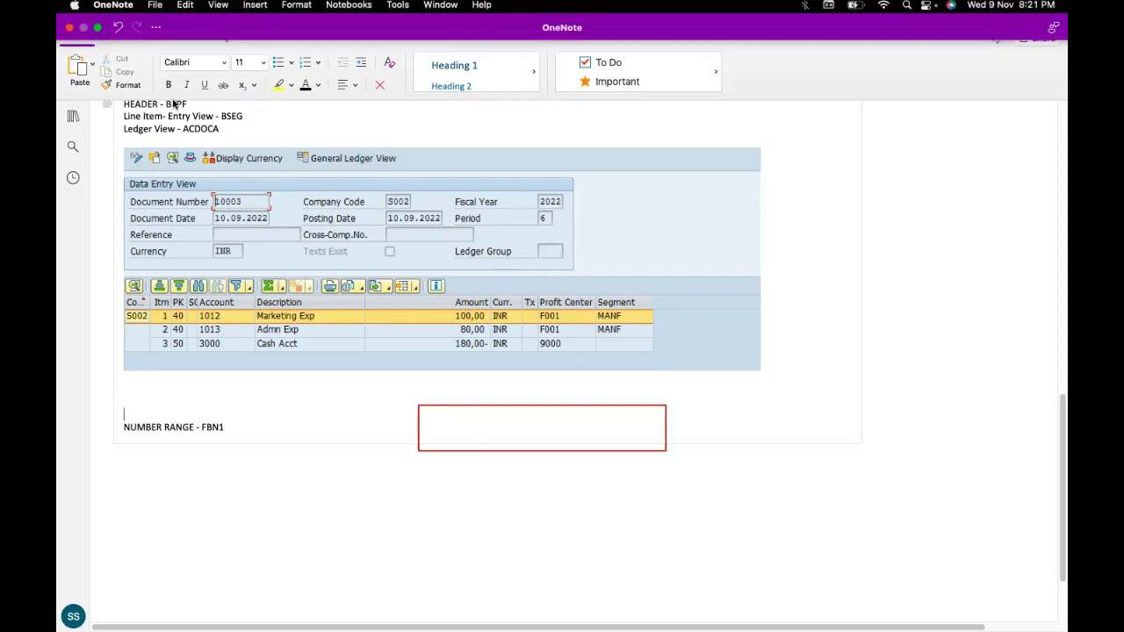
click(161, 37)
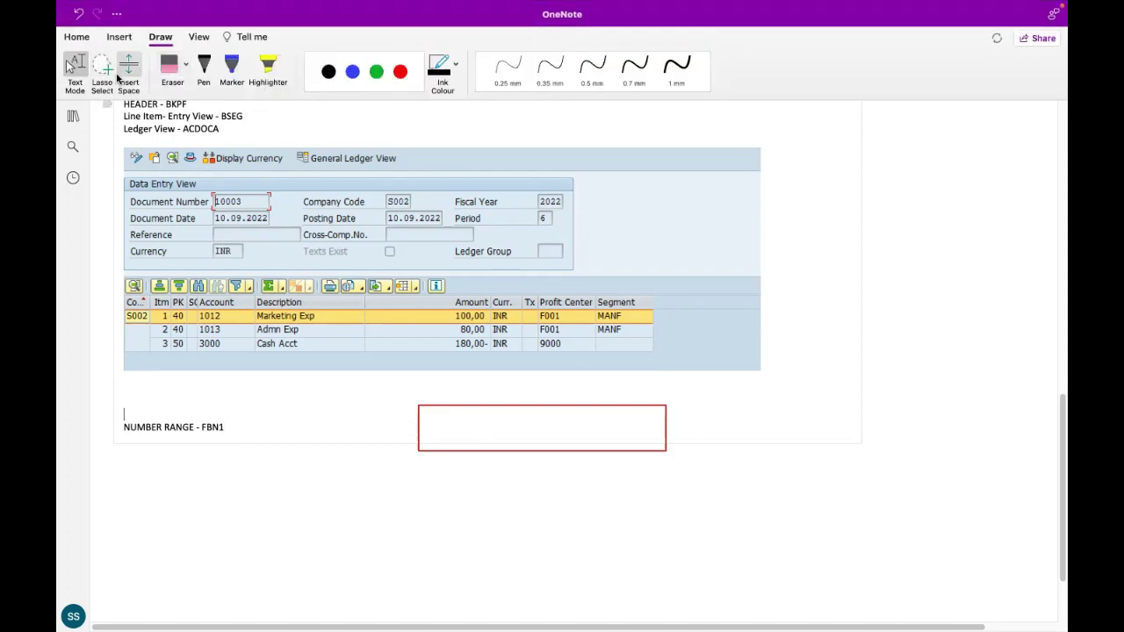
click(75, 70)
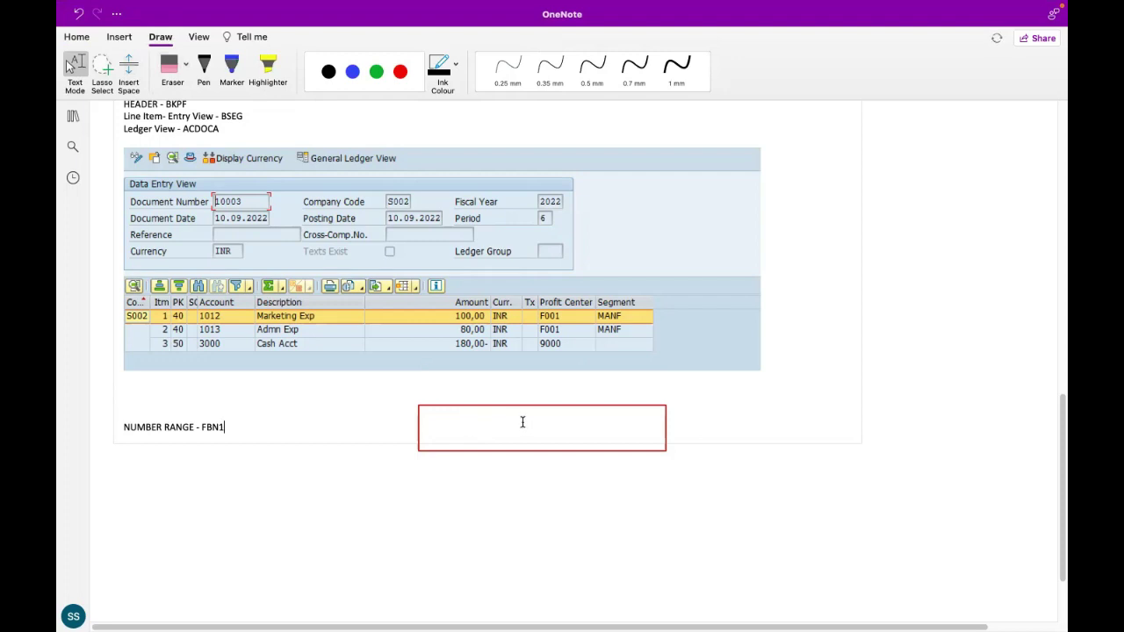
click(577, 406)
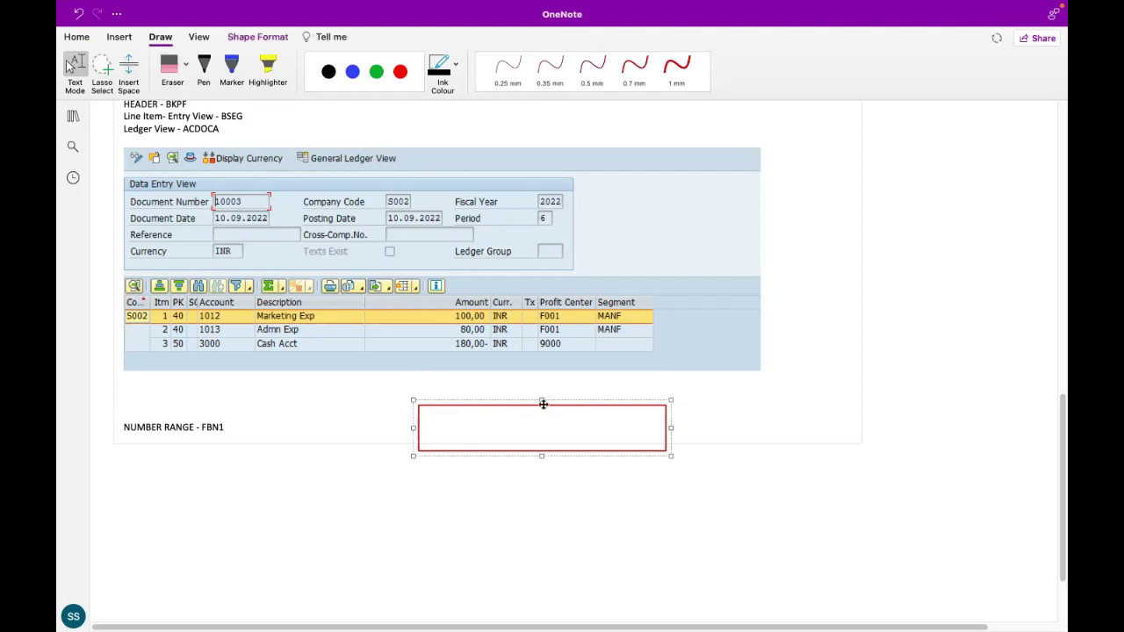
drag(542, 446, 541, 502)
- Label the red rectangle "GL Master"
click(488, 489)
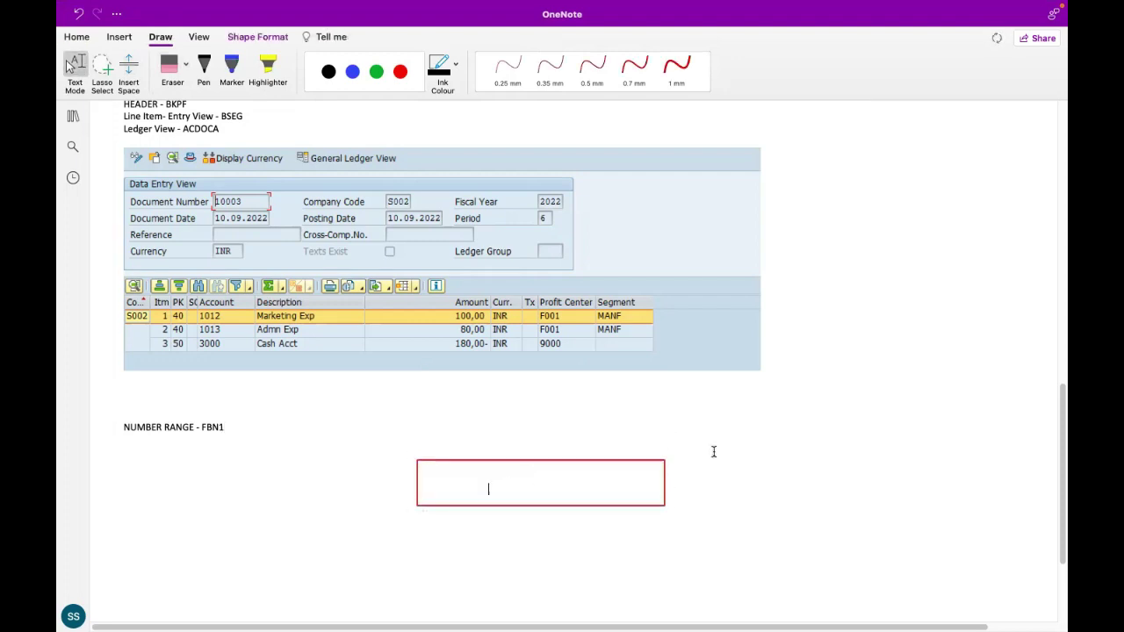
text(Gl)
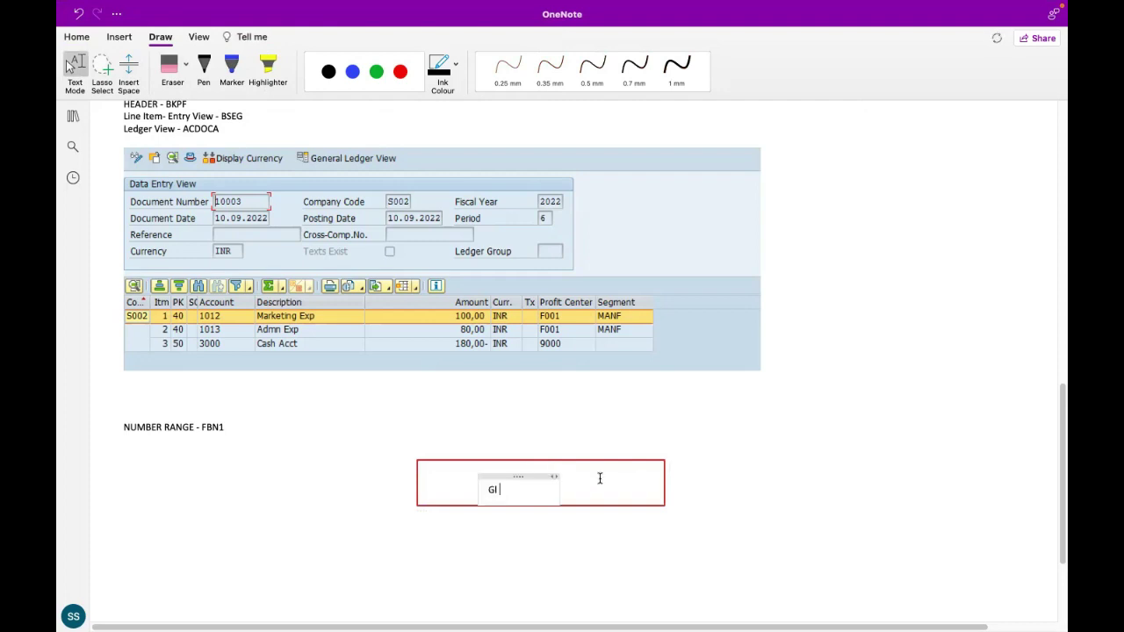
key(BackSpace)
key(BackSpace)
text(Gl)
key(BackSpace)
text(L Master)
- Draw a second, smaller rectangle below the GL Master box, offset to its left
scroll(620, 430, up, 1)
scroll(620, 430, down, 3)
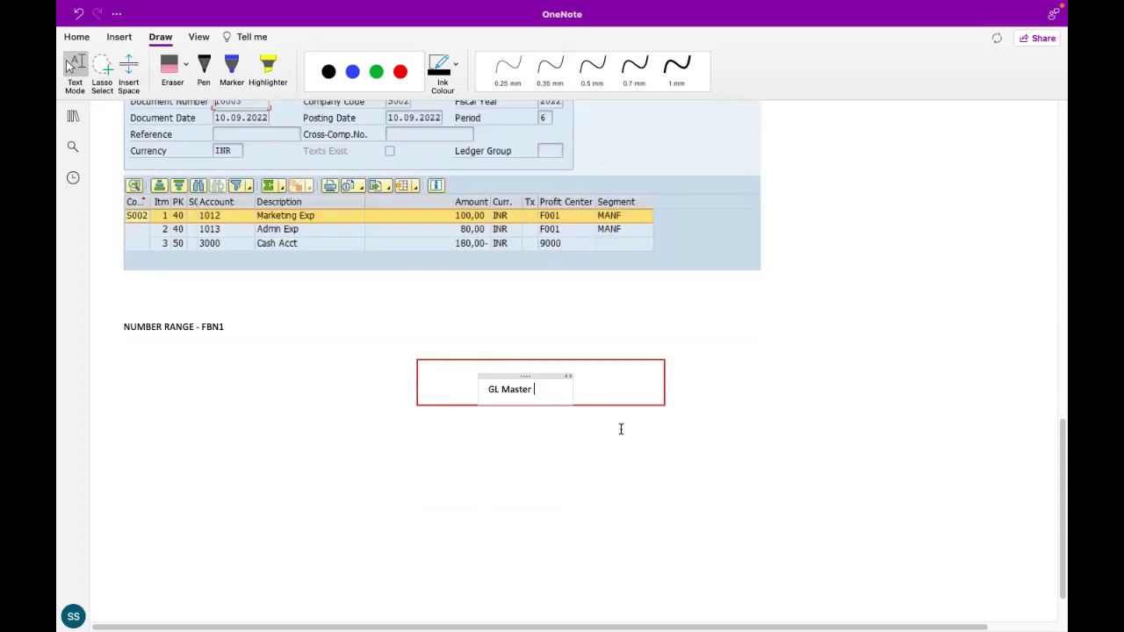
scroll(620, 430, down, 1)
click(610, 449)
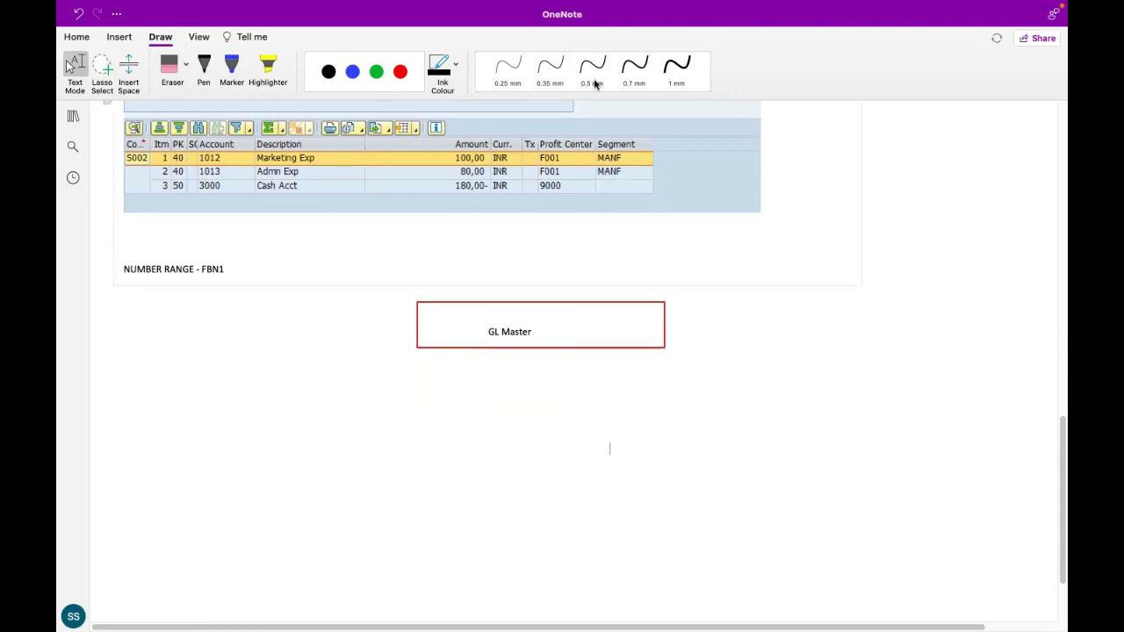
click(119, 37)
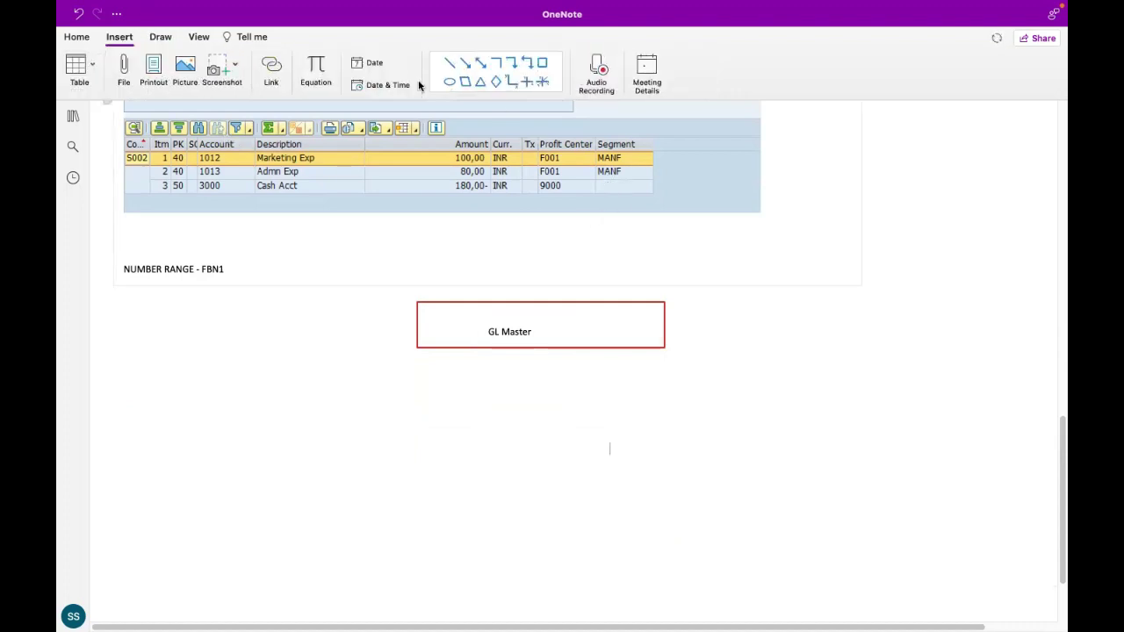
click(542, 62)
mouse_move(296, 364)
mouse_down()
mouse_move(442, 402)
mouse_move(493, 402)
mouse_up()
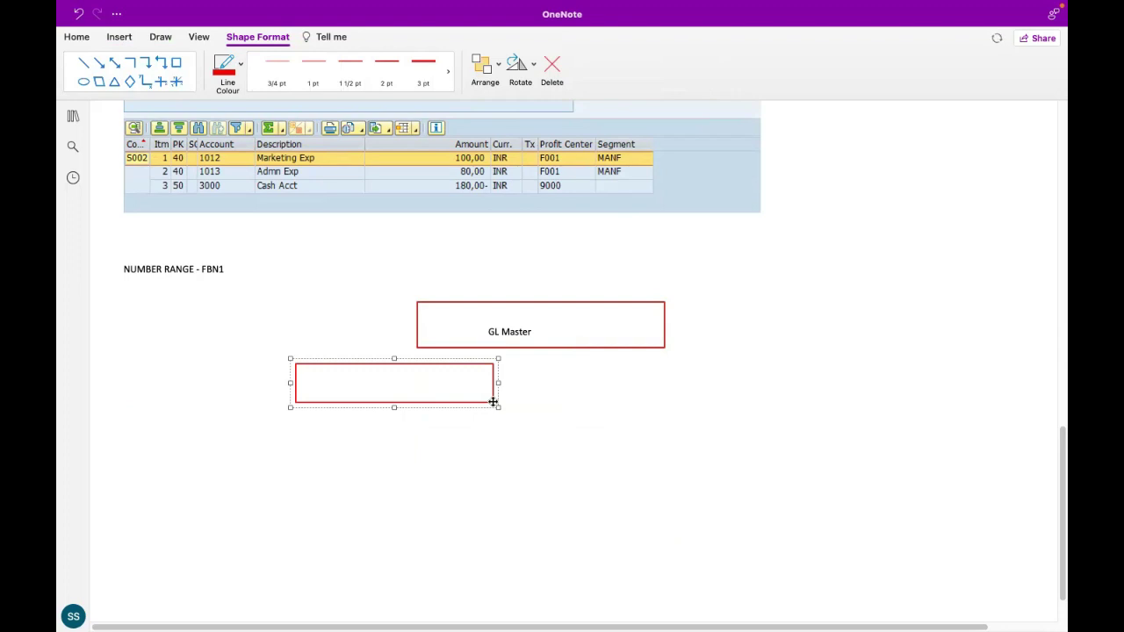
- Duplicate the smaller rectangle and place the copy level with it, below the right side of the GL Master box
key(ctrl+c)
key(ctrl+v)
drag(413, 437, 703, 379)
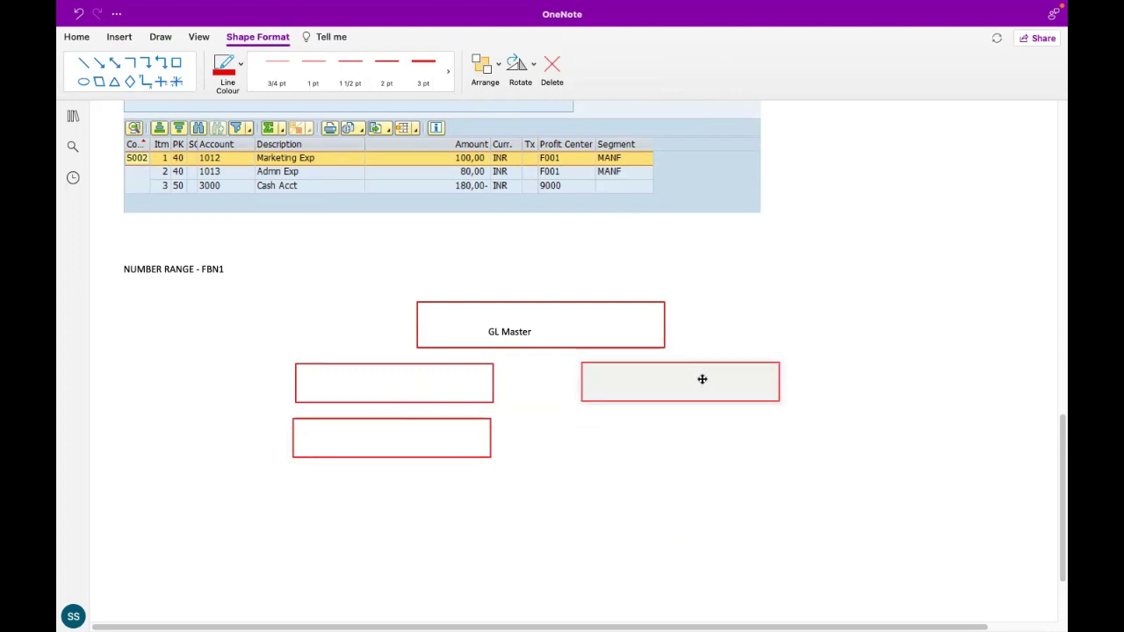
click(819, 383)
- Label the left lower rectangle "COA"
click(359, 380)
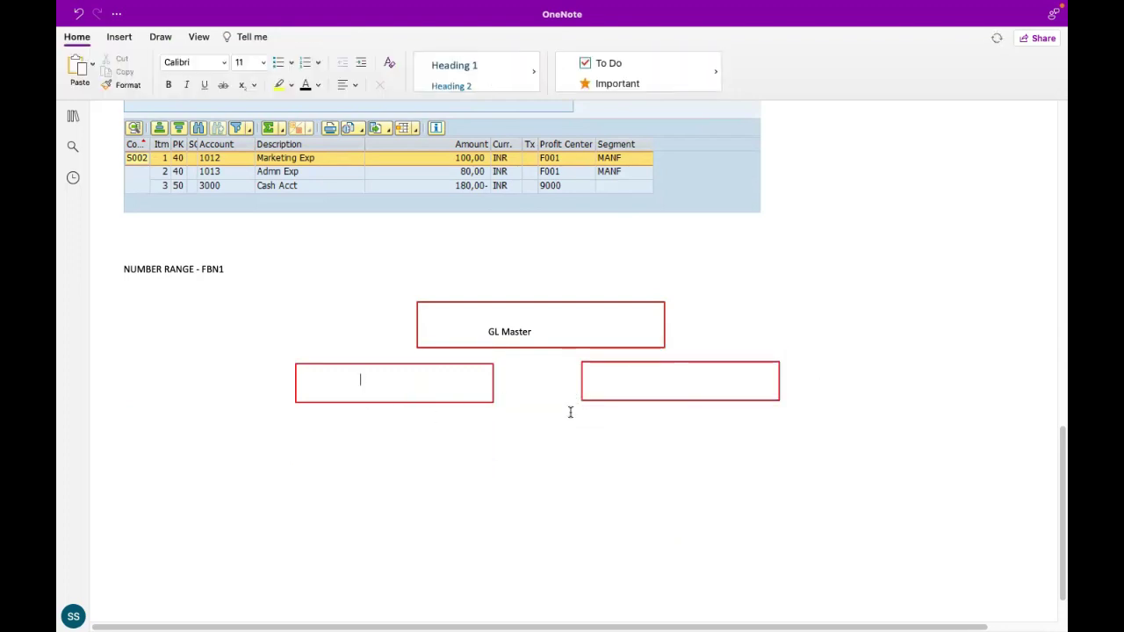
text(Coa)
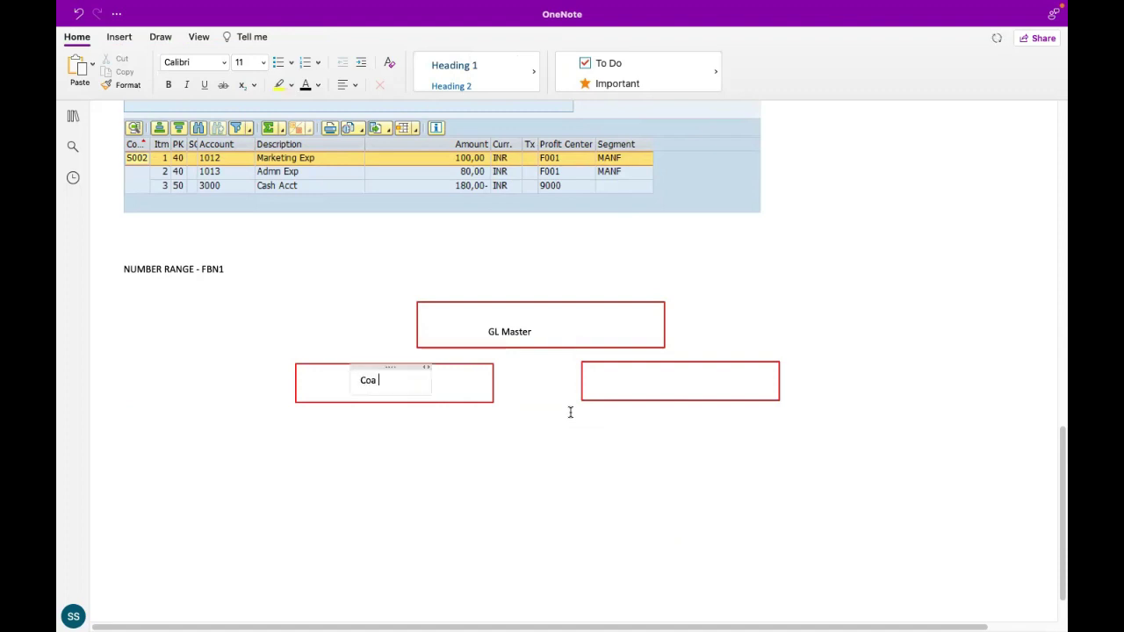
key(BackSpace)
key(BackSpace)
key(BackSpace)
key(BackSpace)
text(Coal)
key(BackSpace)
key(BackSpace)
key(BackSpace)
key(BackSpace)
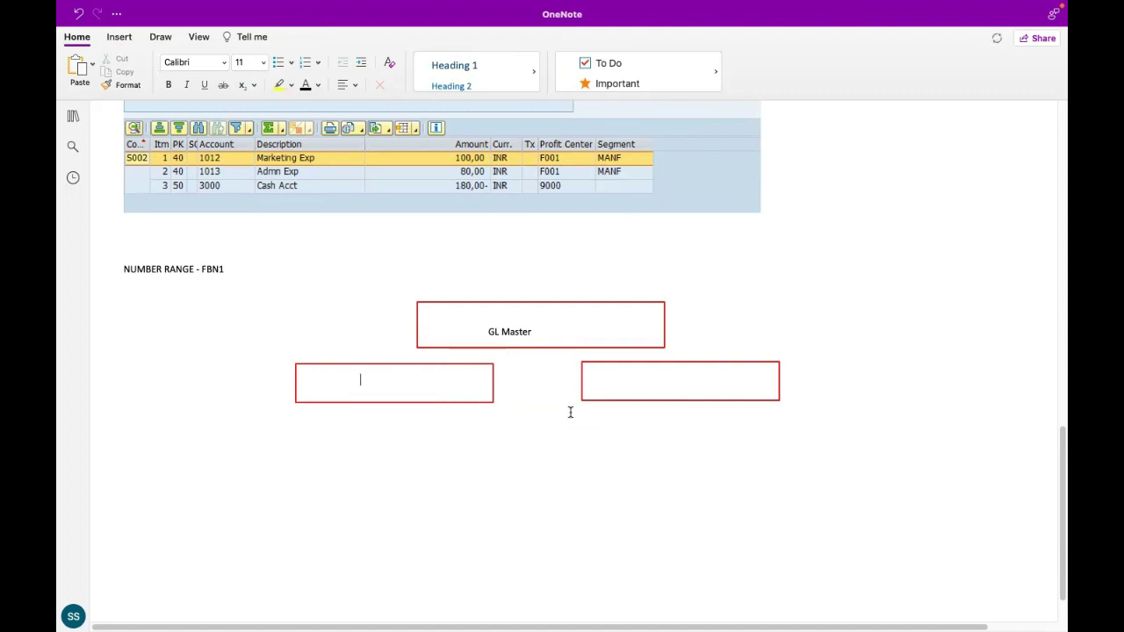
text(COA)
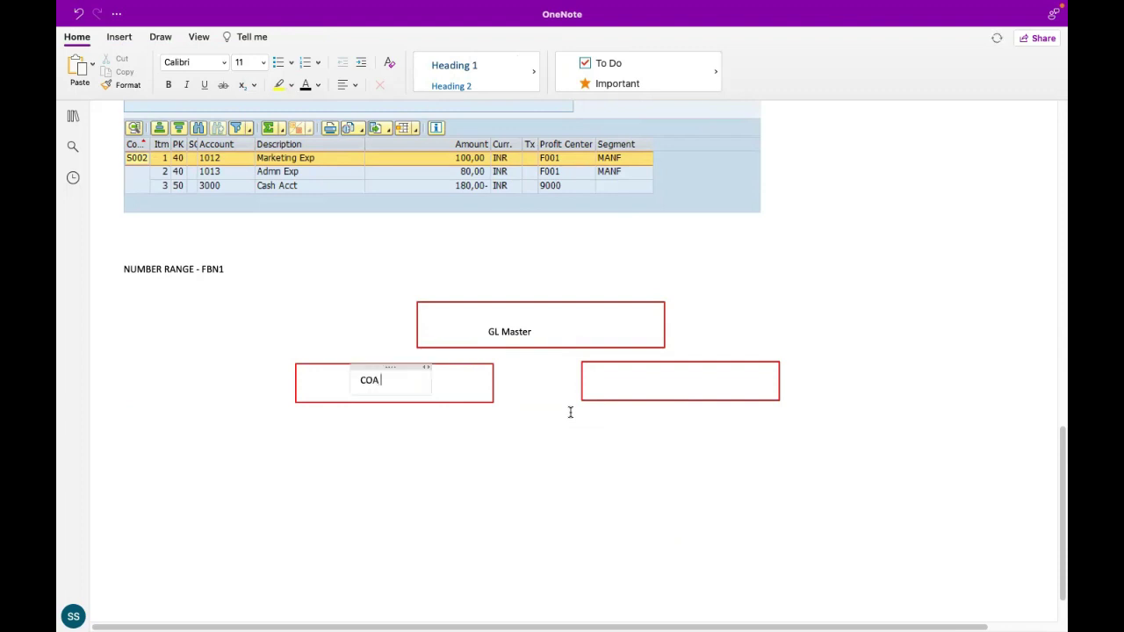
click(611, 437)
- Label the right lower rectangle "Comp Code"
click(627, 383)
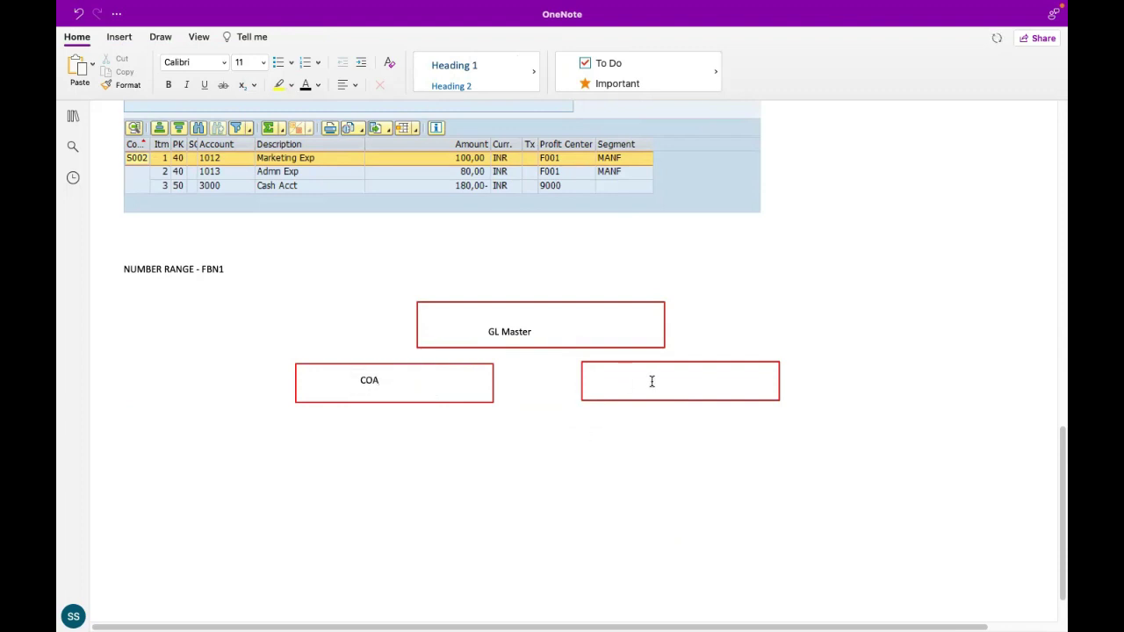
text(Comp code)
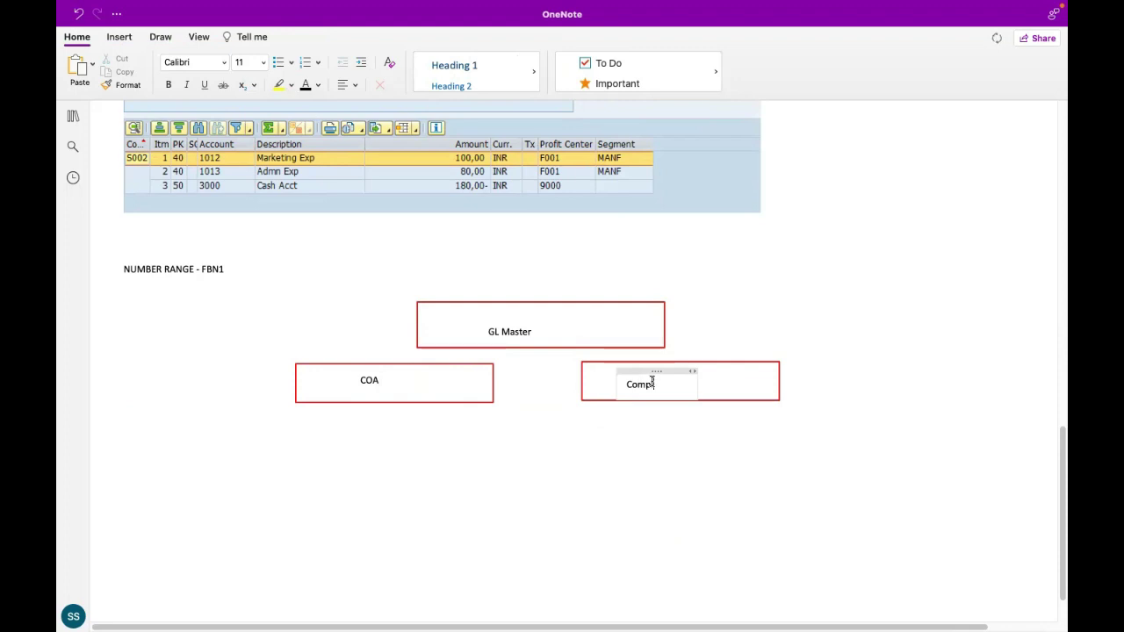
key(BackSpace)
key(BackSpace)
key(BackSpace)
key(BackSpace)
text(Code St)
key(BackSpace)
key(BackSpace)
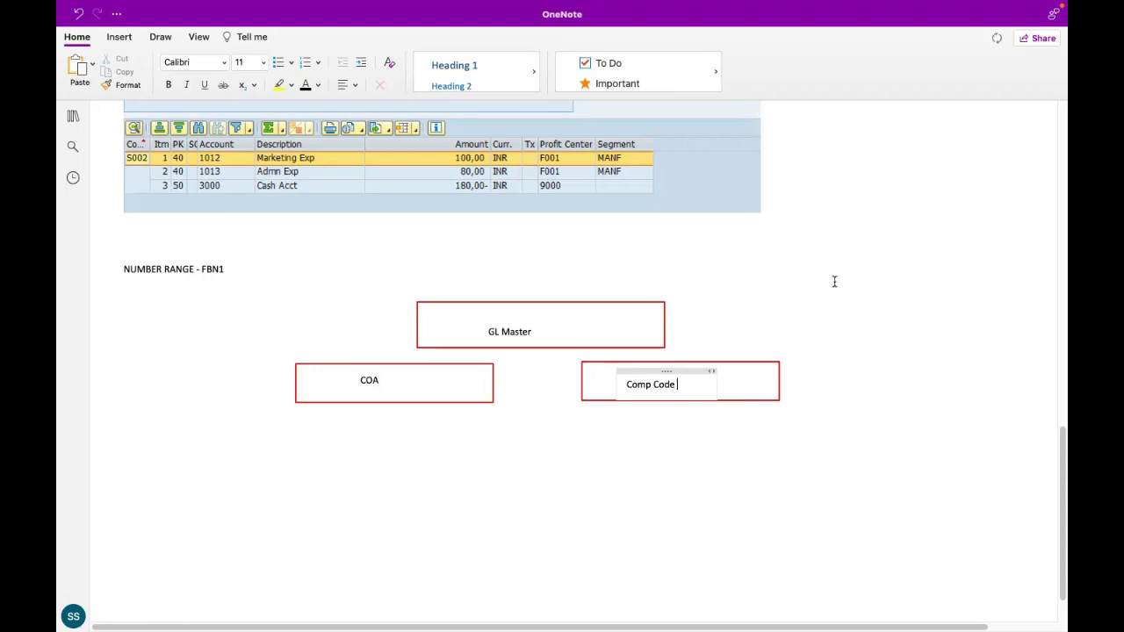
- Extend the COA label with "- Type /Descr"
click(396, 375)
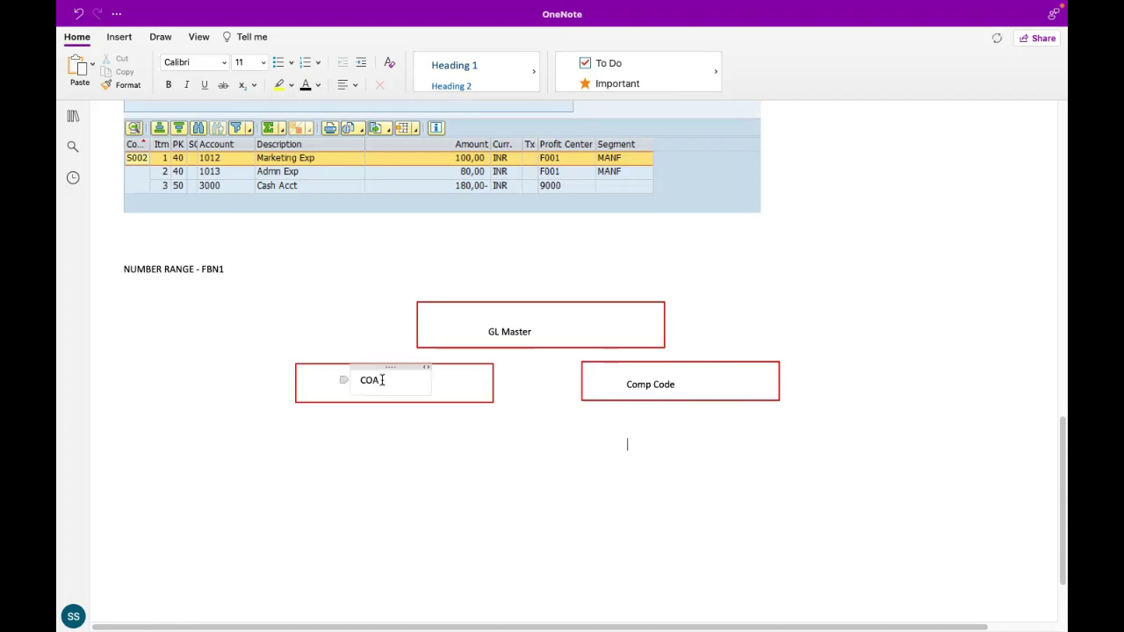
text(- Type )
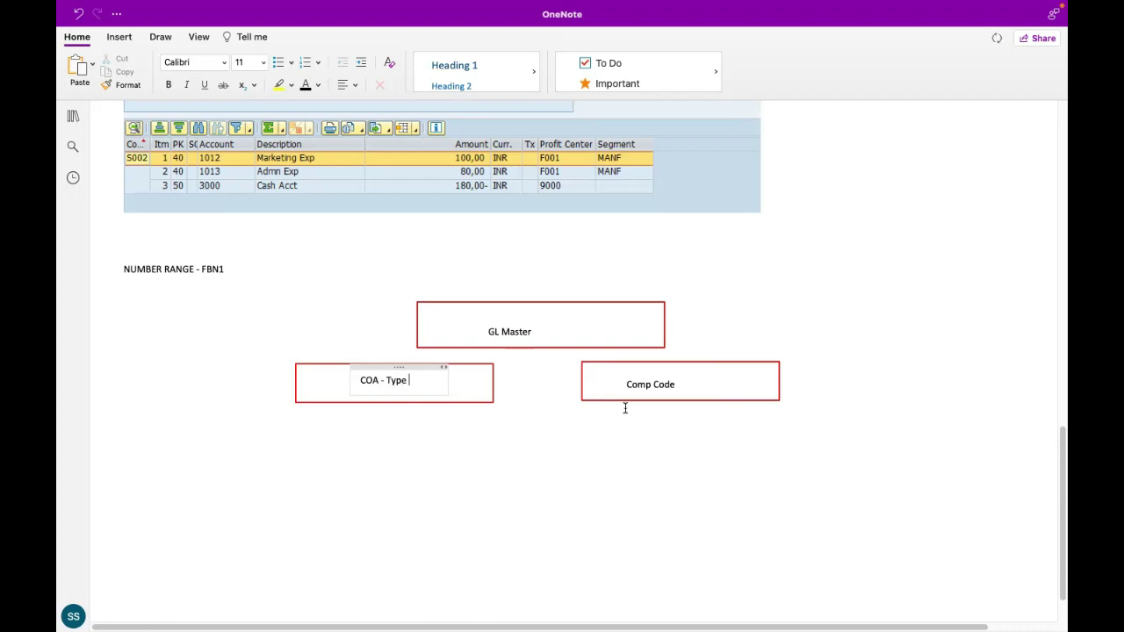
text(/Descr)
- Extend the Comp Code label with "- Control/ Bank Int"
click(674, 397)
text(- )
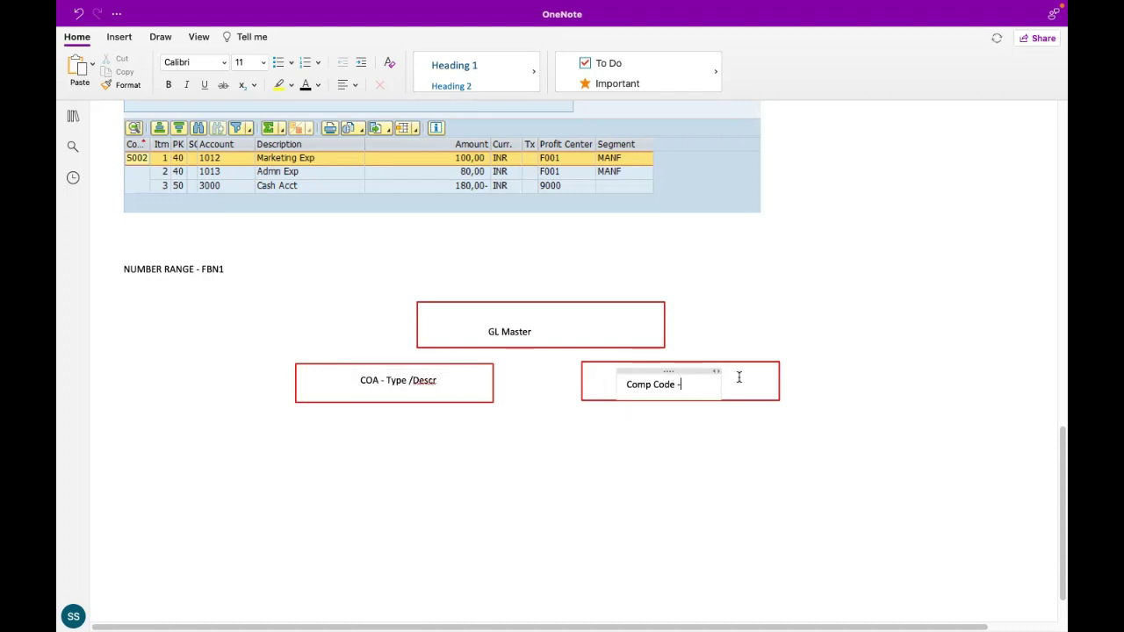
text(Control/ Bank Int)
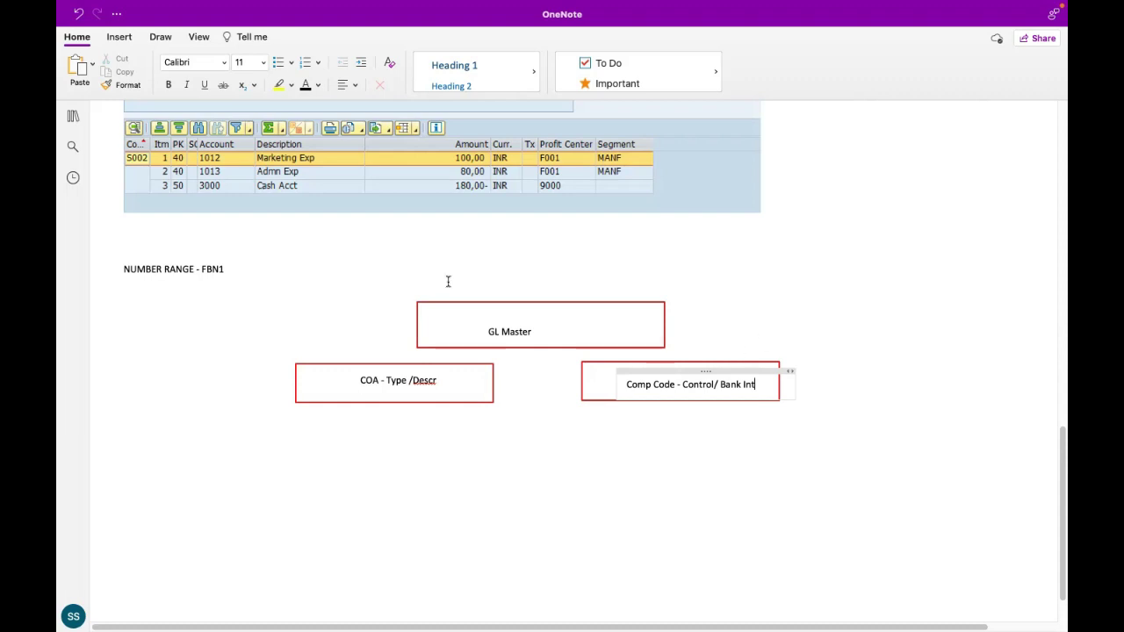
- Add the table name SKA1 as a note beside the COA box and SKB1 beside the Comp Code box
click(254, 351)
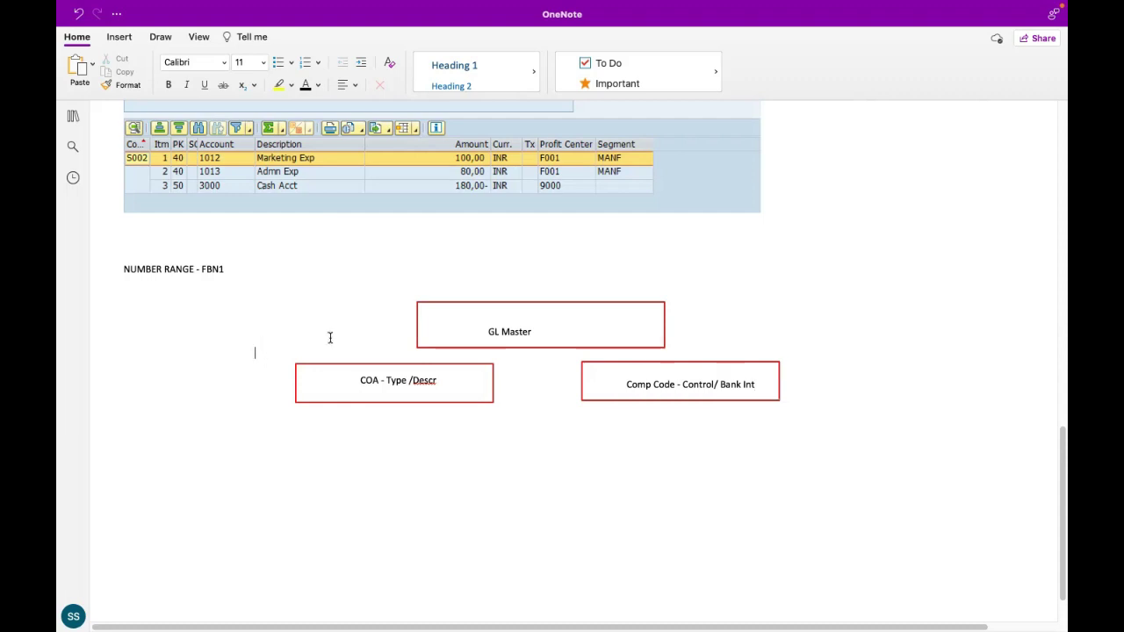
text(SKA1)
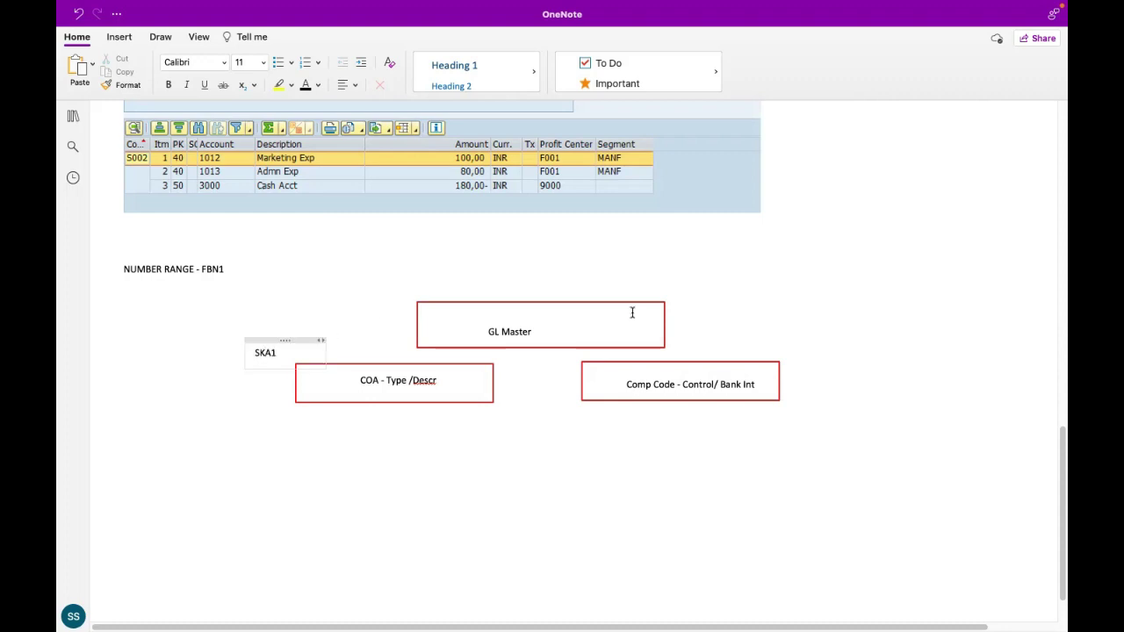
click(808, 340)
text(SKB1)
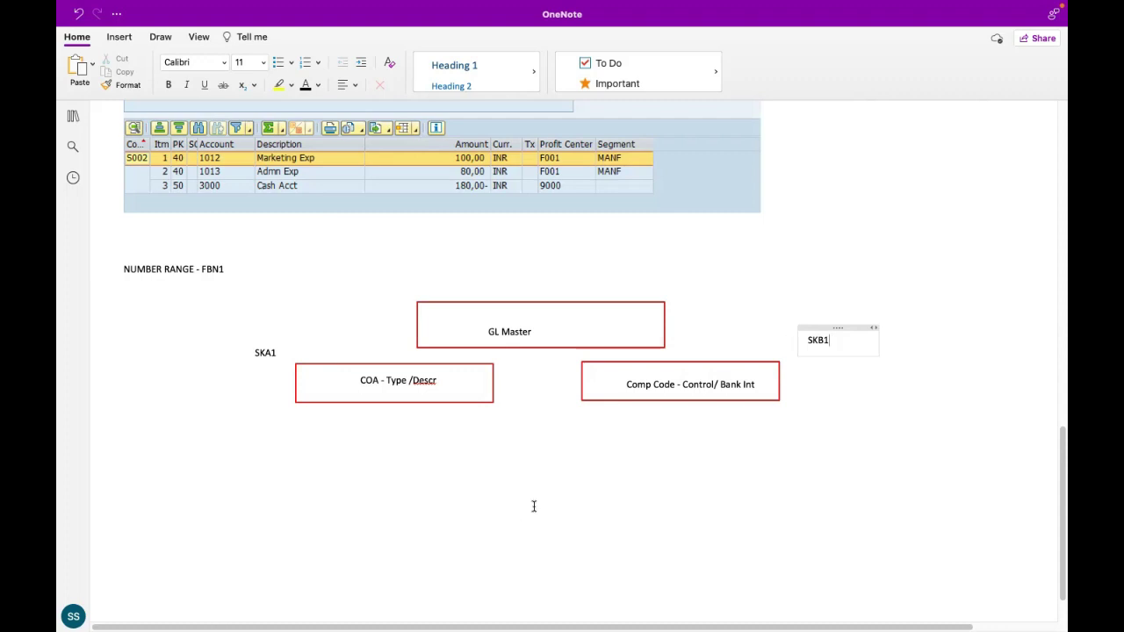
- Start a note below the COA box with the heading "GL Account Type"
scroll(540, 498, down, 1)
drag(254, 389, 524, 465)
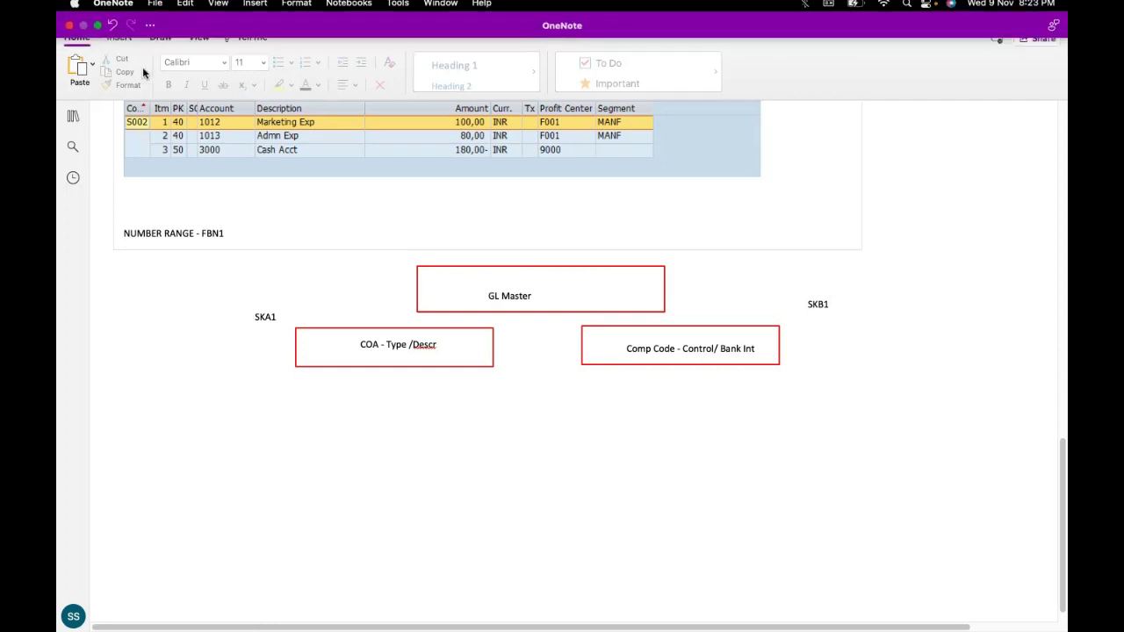
click(119, 36)
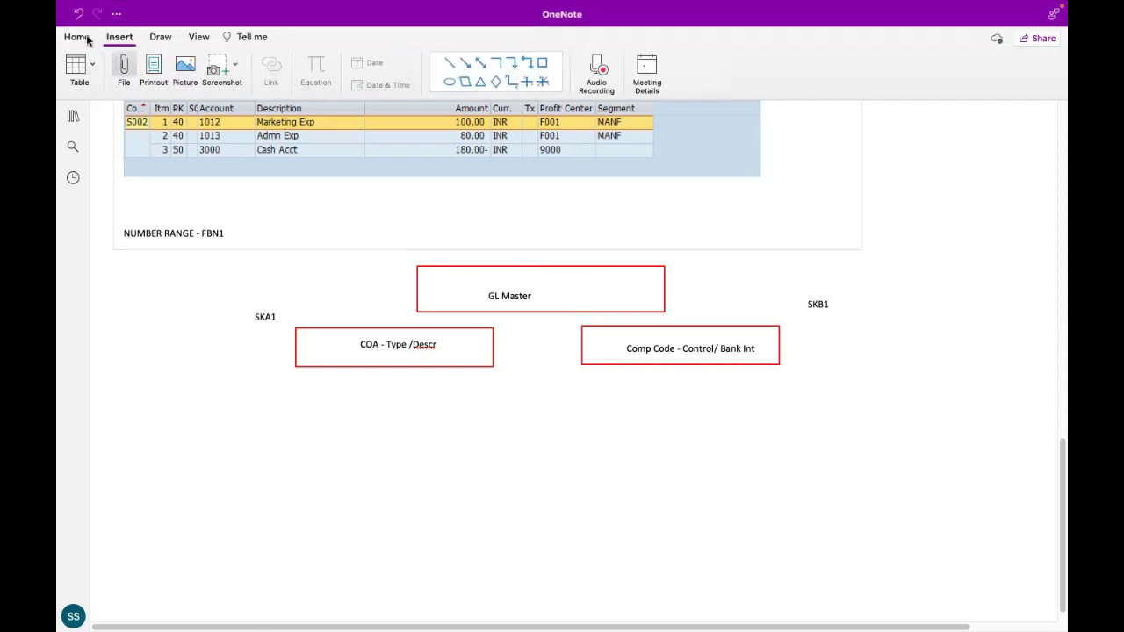
click(160, 37)
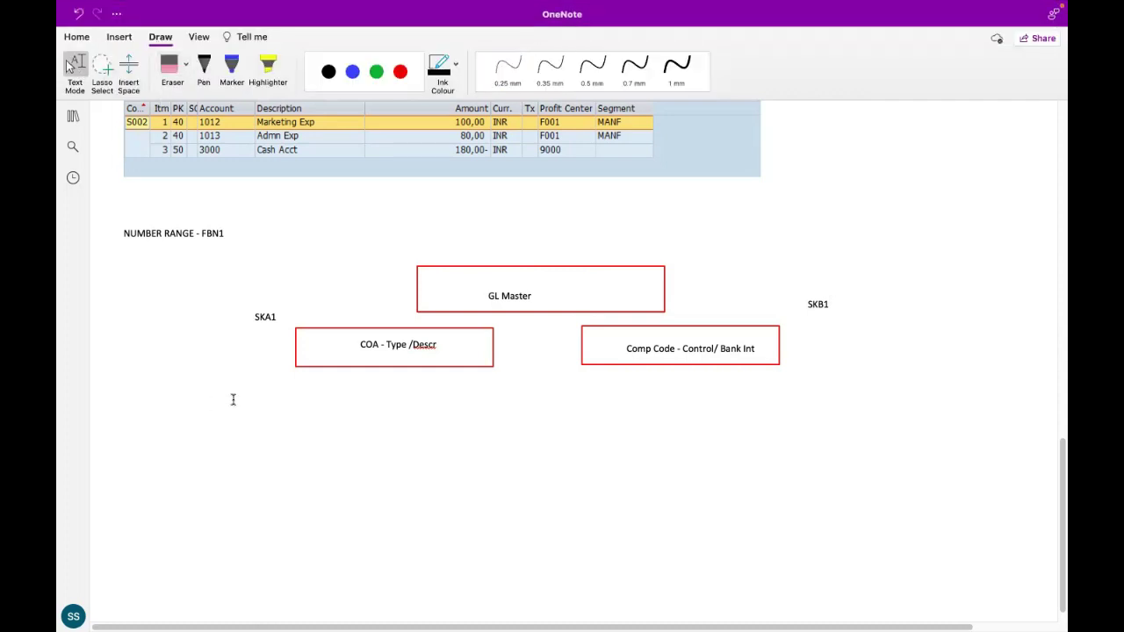
drag(233, 396, 565, 454)
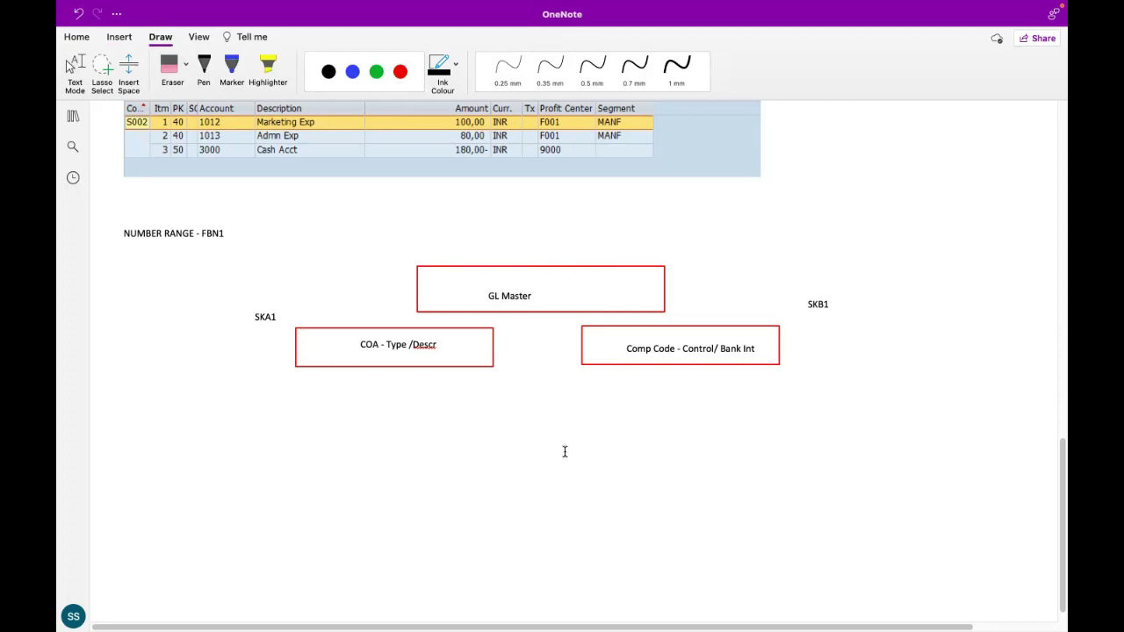
click(290, 412)
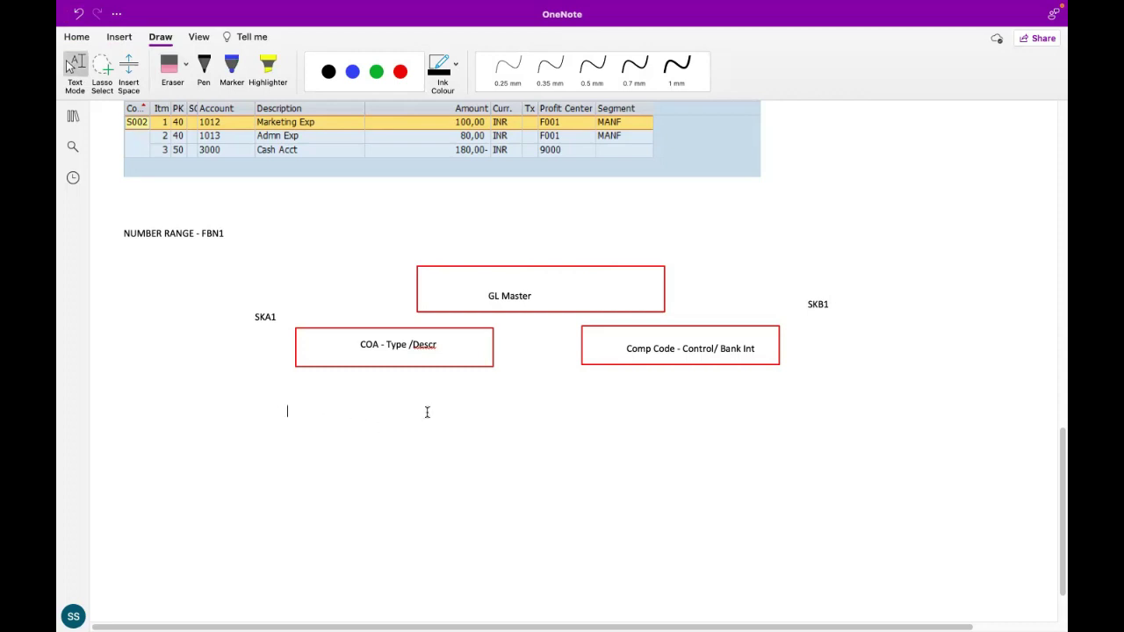
text(GL )
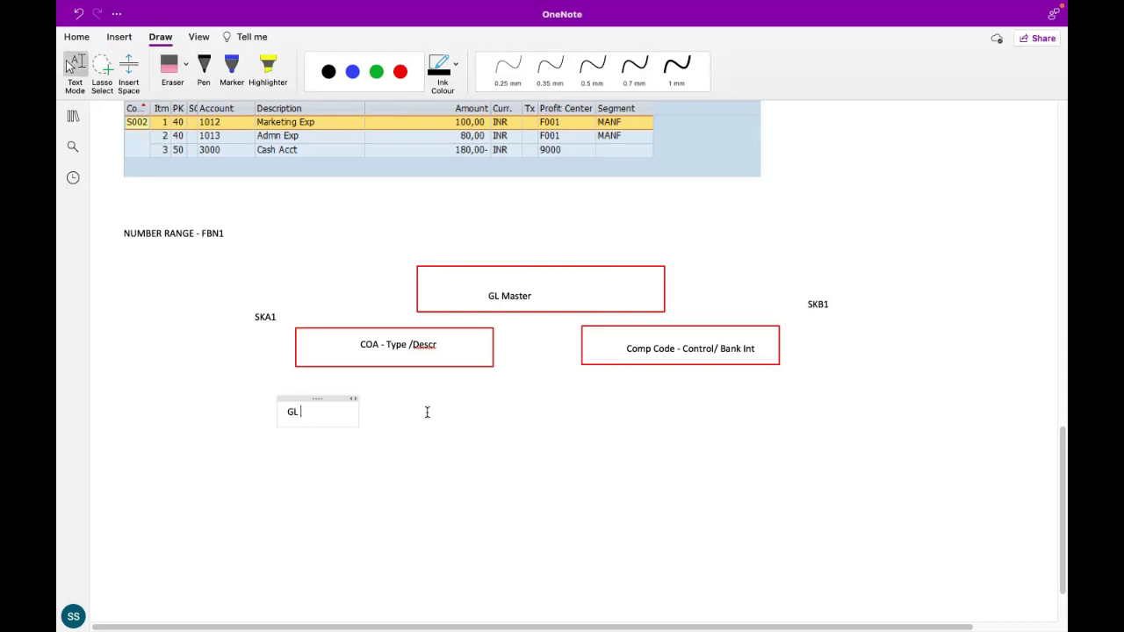
text(ACCOUNT)
key(BackSpace)
key(BackSpace)
key(BackSpace)
key(BackSpace)
key(BackSpace)
key(BackSpace)
key(BackSpace)
text(Account Type)
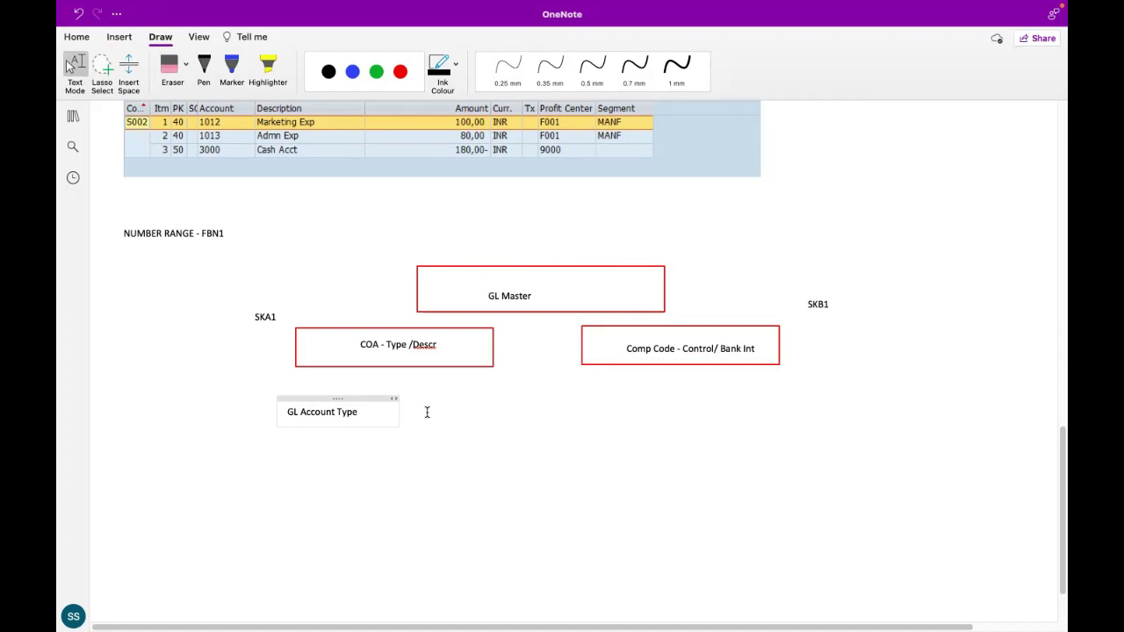
- Add the line "Non-operating Exp or Income- N" under the GL Account Type heading
key(Return)
text(Non)
text(-operating )
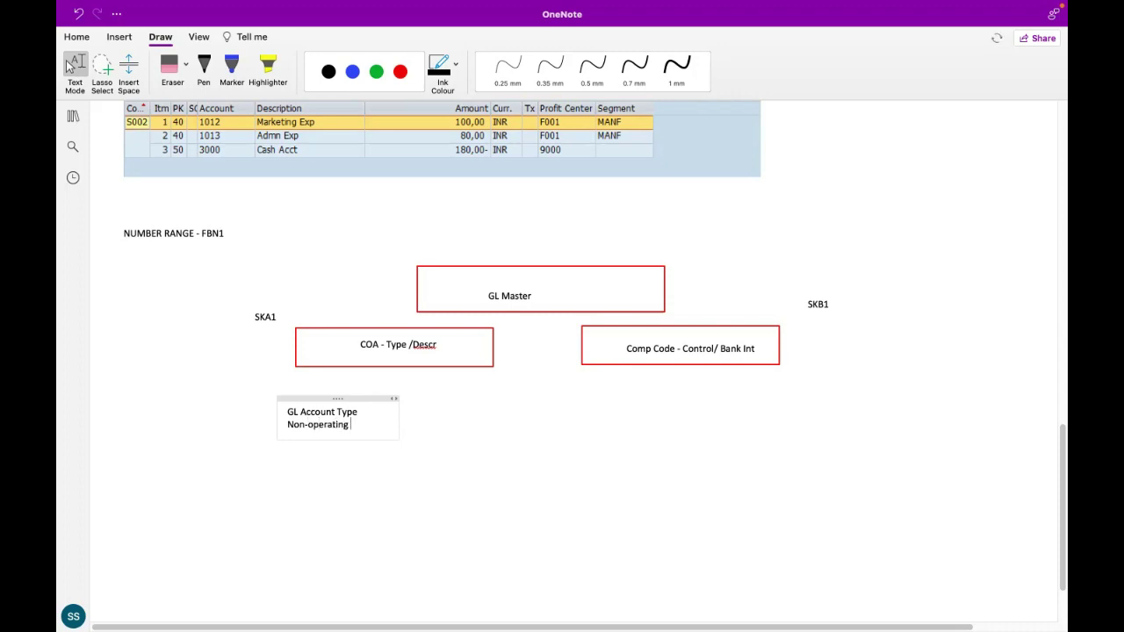
text(Exp or Income)
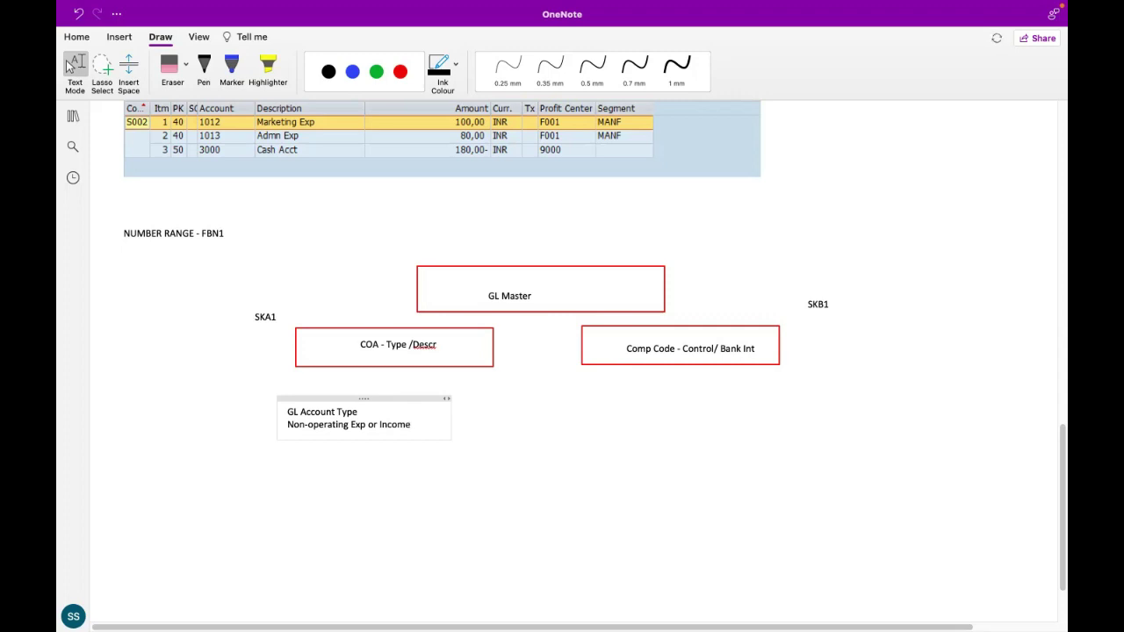
key(Return)
click(424, 422)
text(- N)
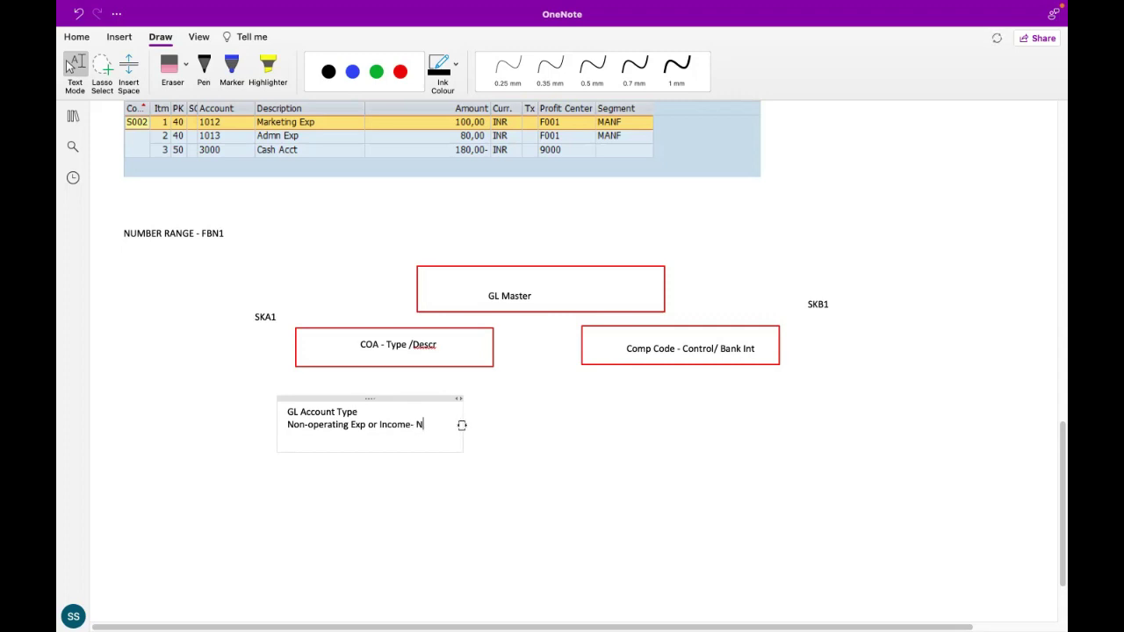
- Add the line "Balance sheet- X" to the account type list
key(Return)
text(Balancesheet)
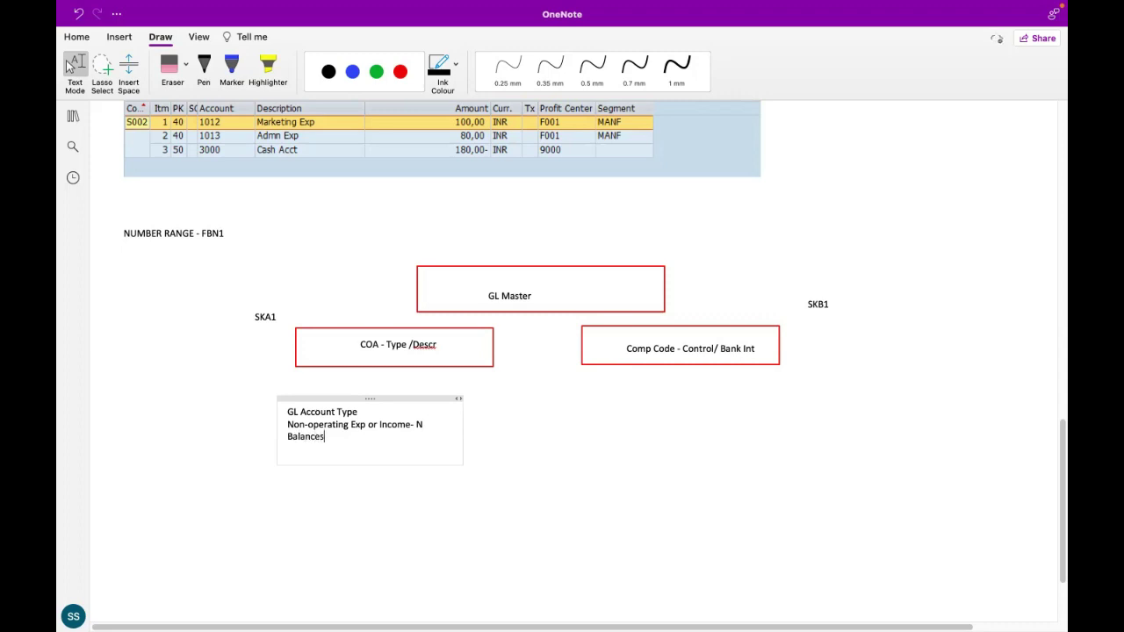
key(Left)
key(Left)
key(Right)
key(Right)
key(Right)
key(Right)
key(Right)
text(- X)
key(Return)
- Add the line "Primary Cost or Revenue- P" to the account type list
text(Pr)
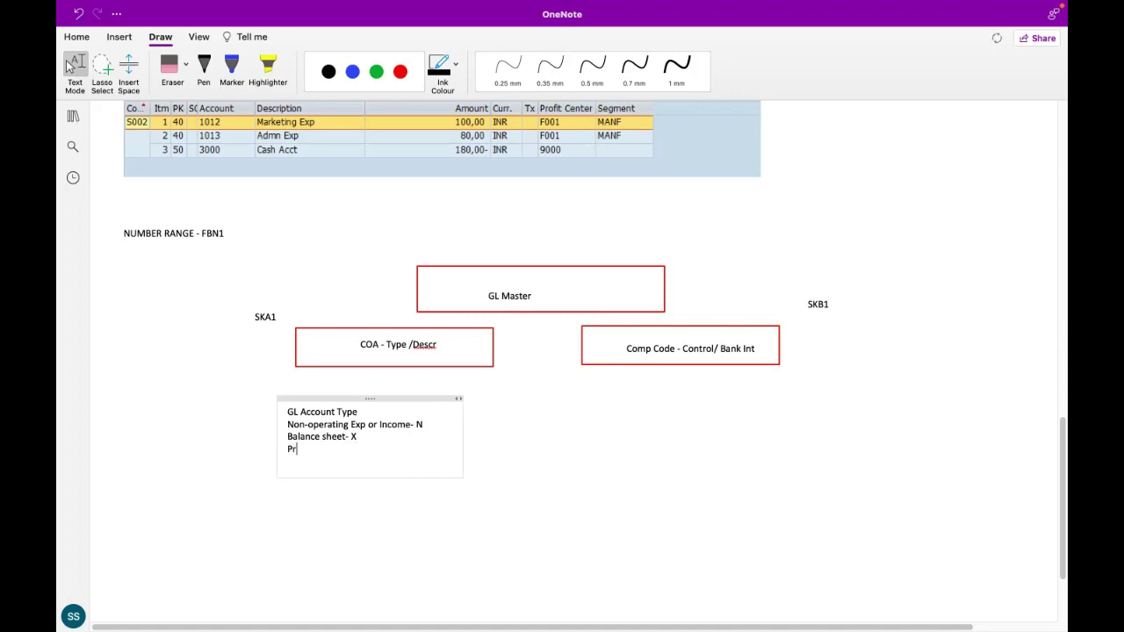
text(imary Cost or Revenue- P)
key(Return)
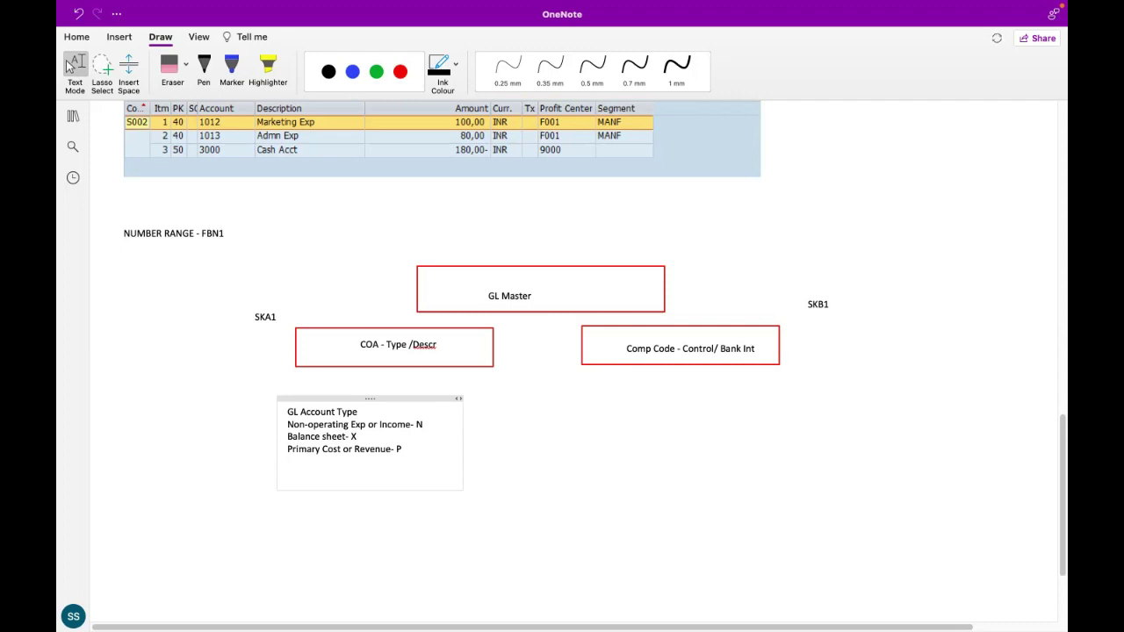
- Complete the account type list with the lines "Secondary Cost- S" and "Cash- C"
text(Secondatu)
key(BackSpace)
key(BackSpace)
key(BackSpace)
text(ry Cost- S)
key(Return)
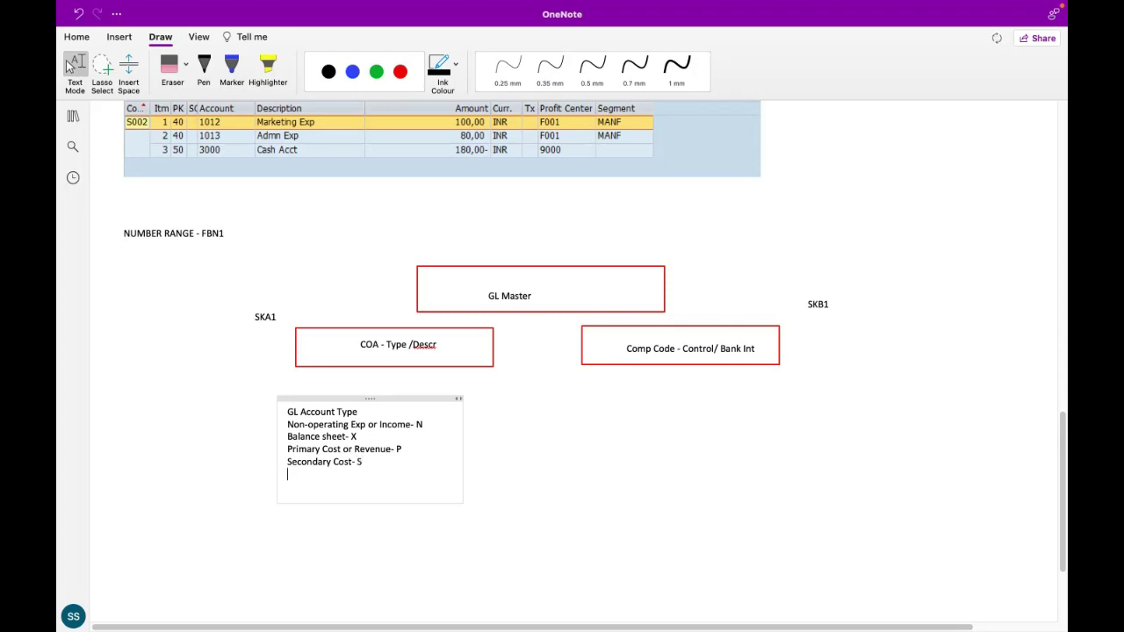
text(Cash- C)
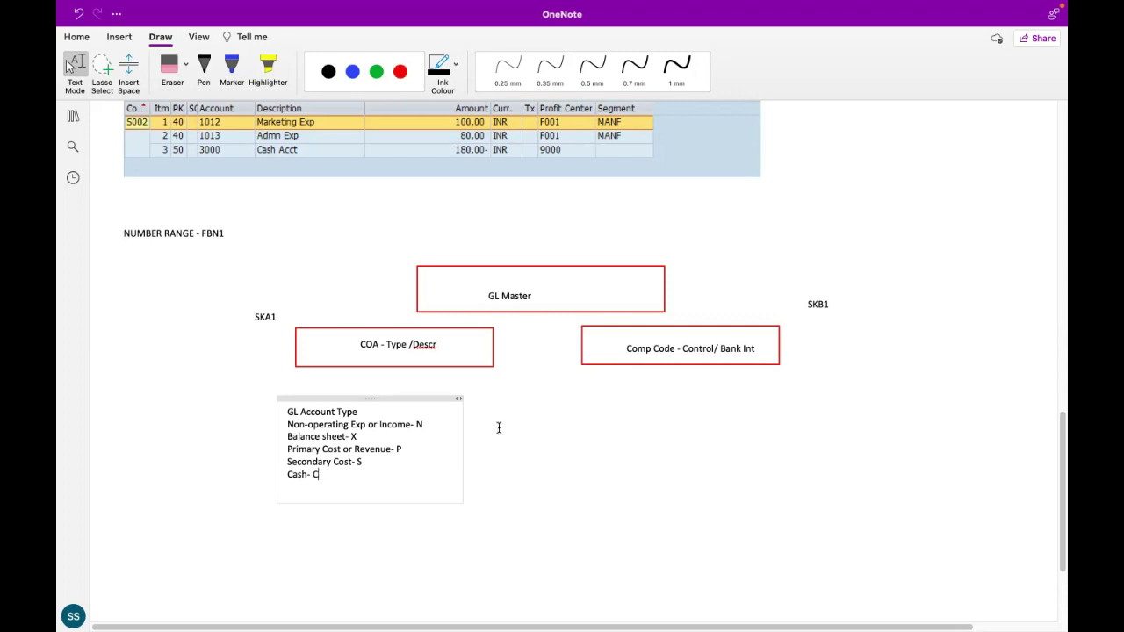
- Leave a blank line after the account types and add the line "GL Account Grp ( OBD4)"
scroll(469, 358, down, 1)
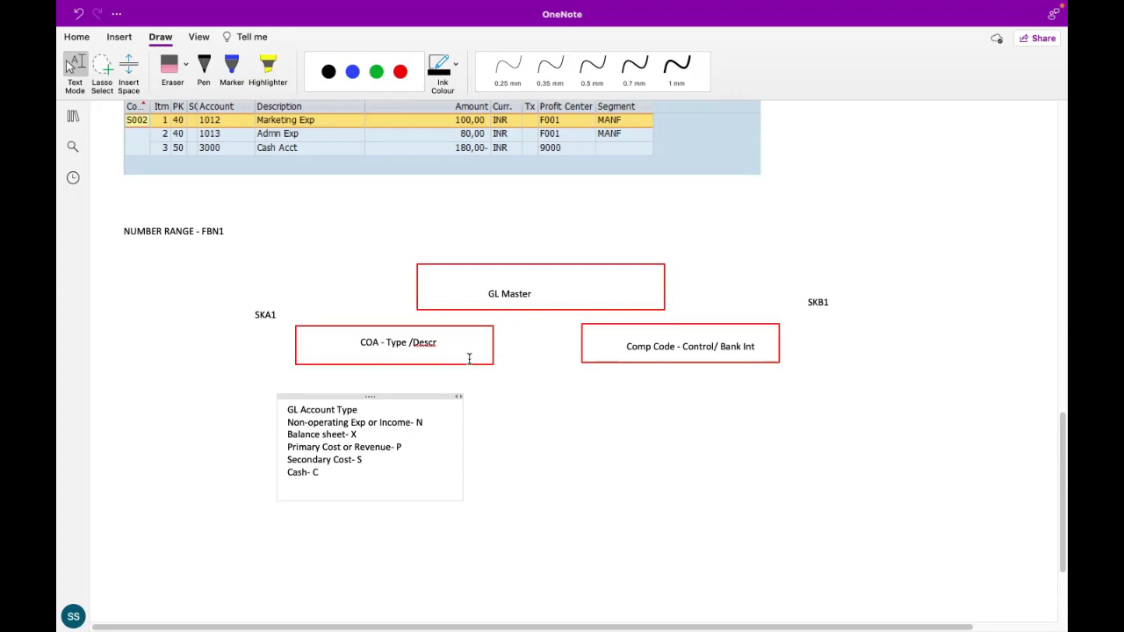
click(496, 454)
click(291, 513)
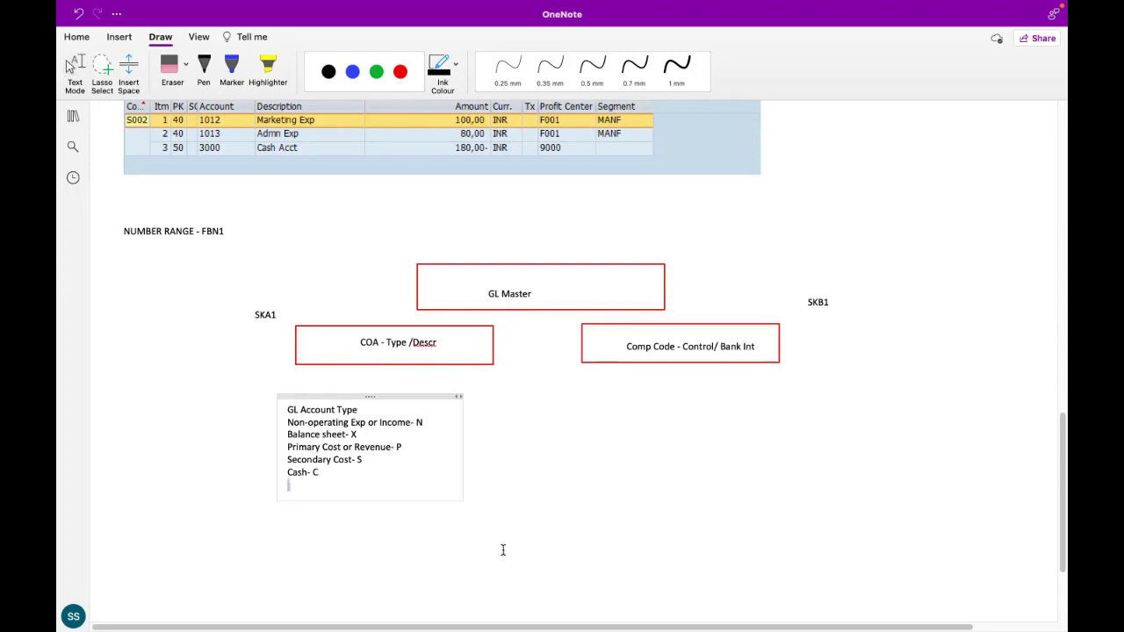
click(518, 480)
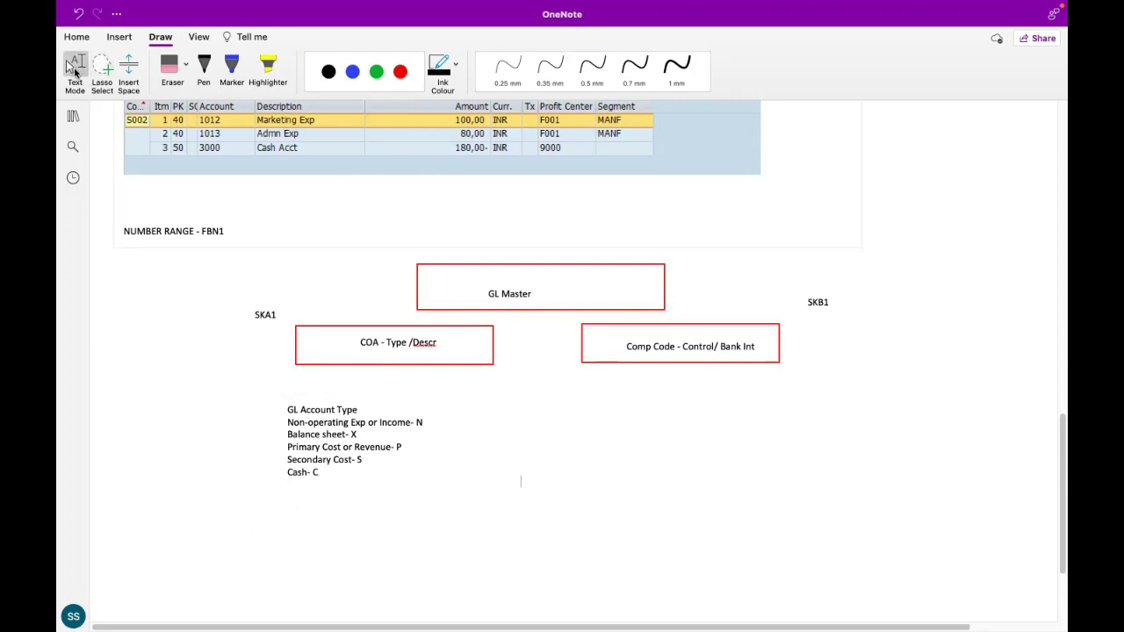
click(249, 509)
click(446, 529)
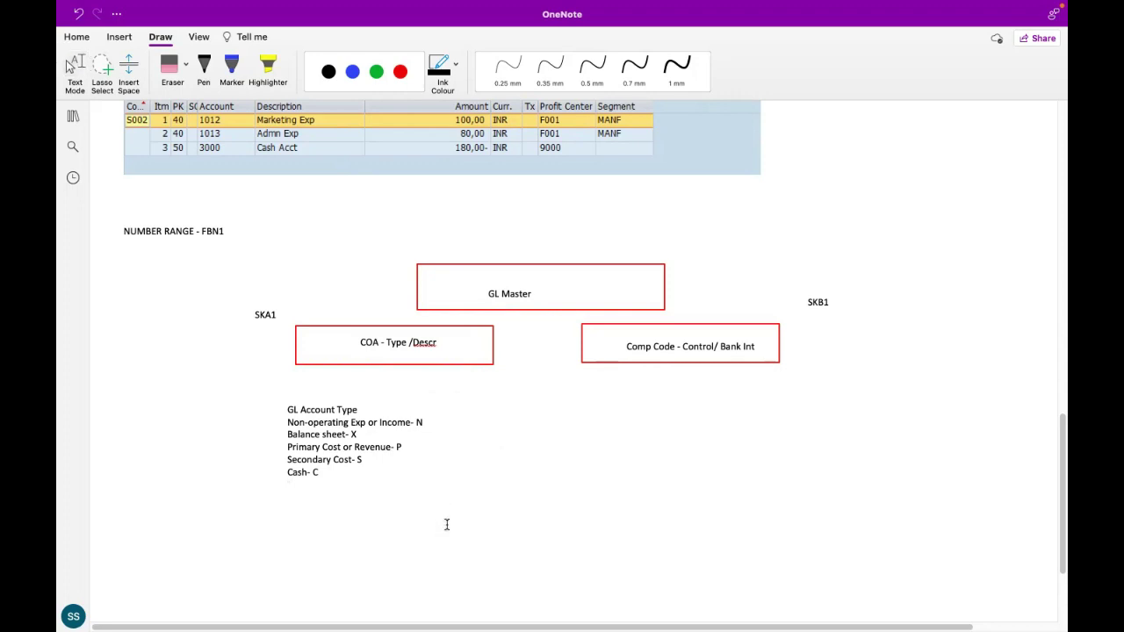
click(301, 503)
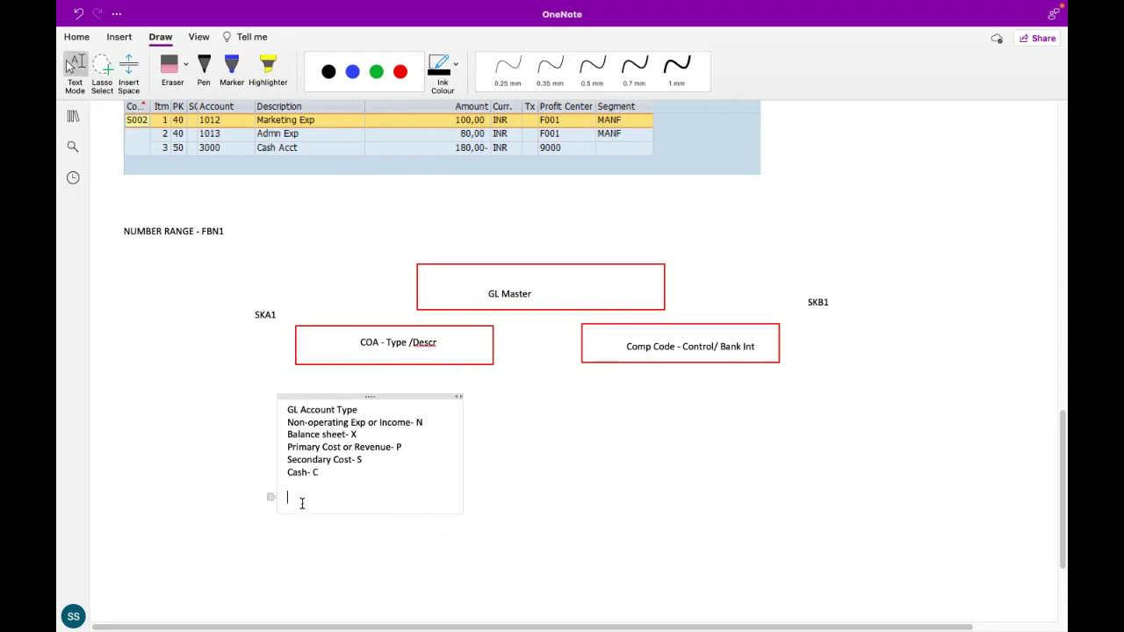
text(S)
key(BackSpace)
text(GL Account Grp ( OBD$)
key(BackSpace)
text(4))
key(Return)
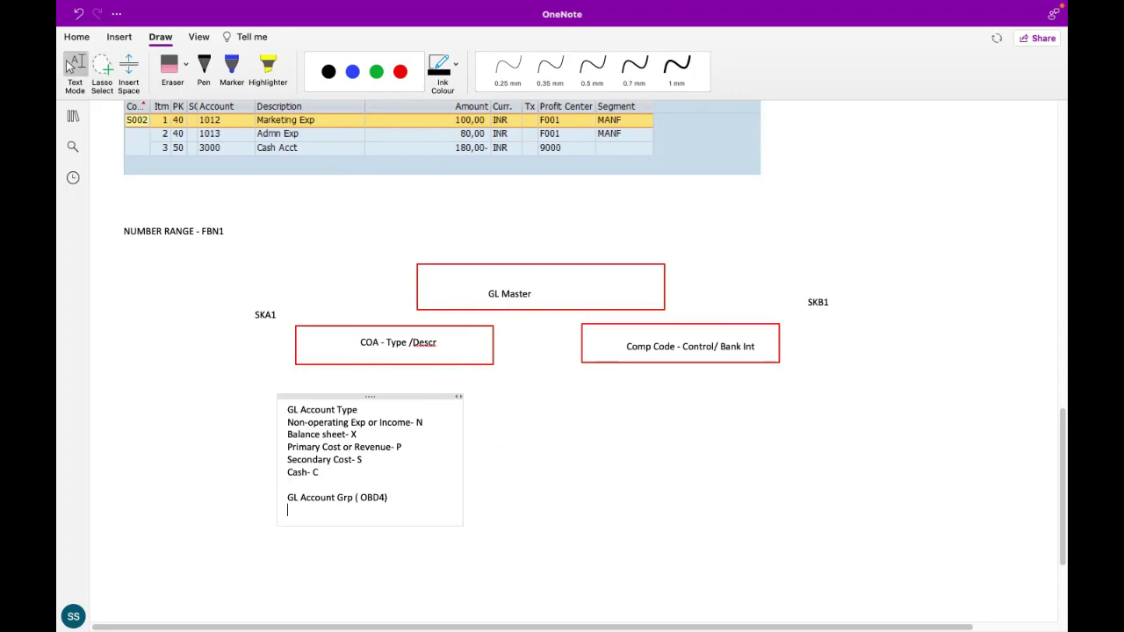
- Add the lines "Short Text" and "LongText" below the GL Account Grp line
text(SHORT)
key(BackSpace)
key(BackSpace)
key(BackSpace)
key(BackSpace)
key(BackSpace)
text(h)
key(BackSpace)
text(hort Text)
key(Return)
text(Lon)
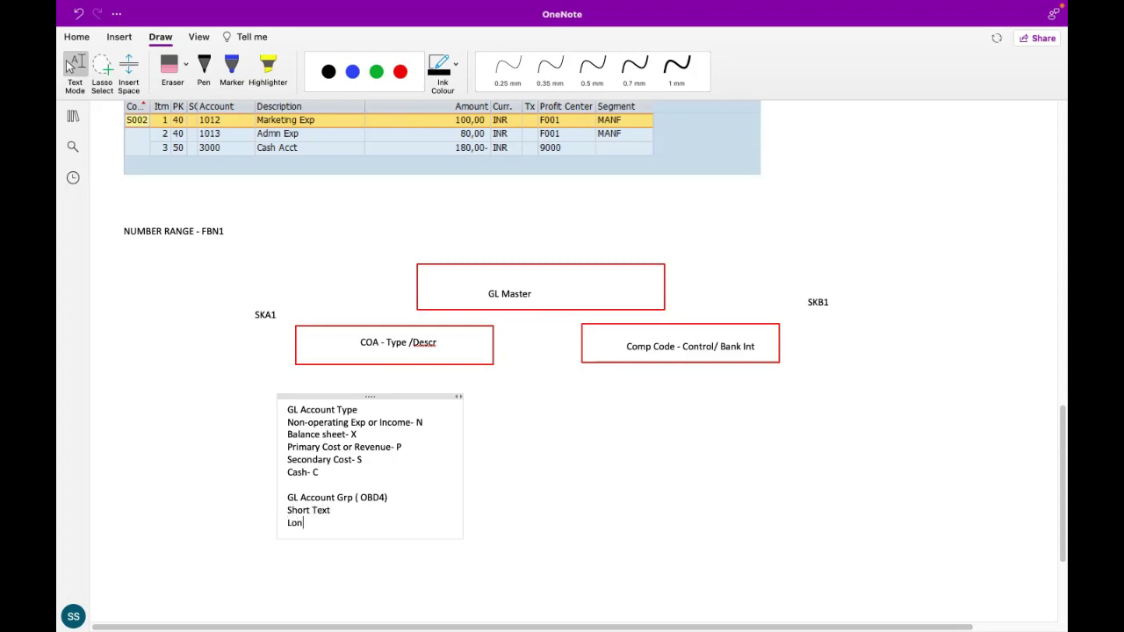
text(gT)
text(Text)
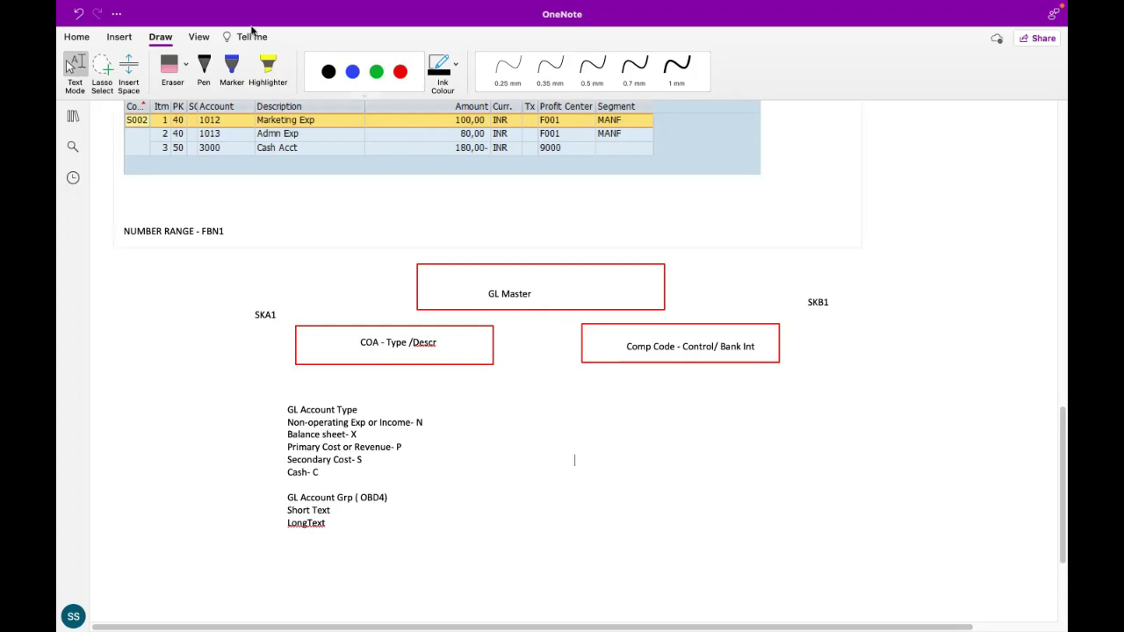
- Circle the GL account type and group notes with the red pen, and undo the stroke
click(399, 74)
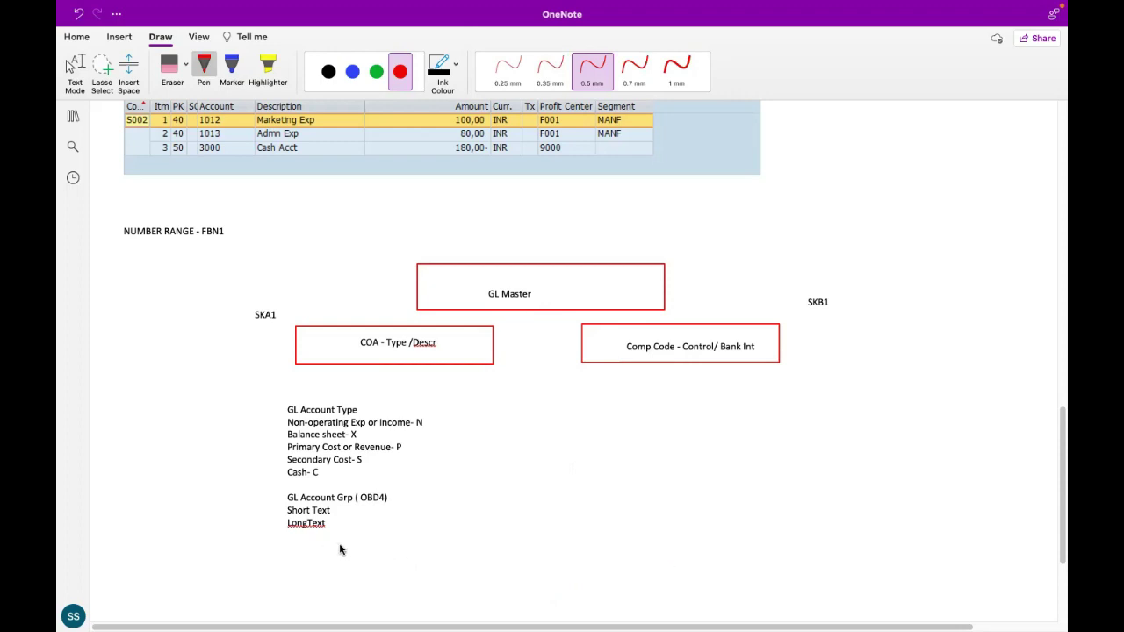
mouse_move(340, 547)
mouse_down()
mouse_move(254, 534)
mouse_move(409, 395)
mouse_move(355, 517)
mouse_up()
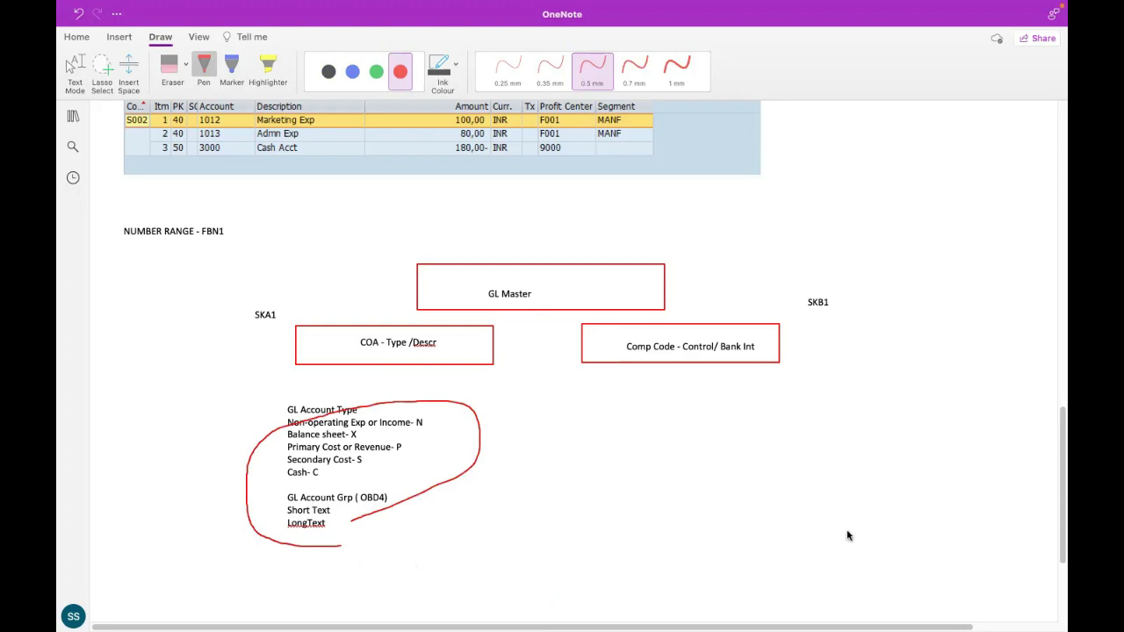
key(ctrl+z)
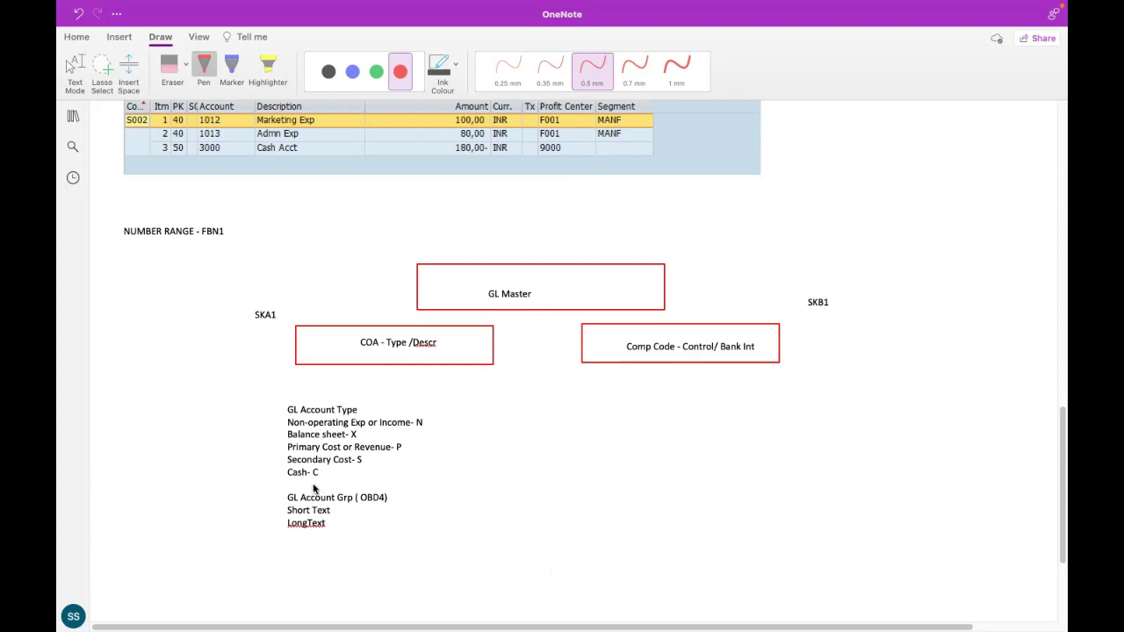
- Circle the "Cash- C" line and mark the top account type lines in red ink, and undo the marks
mouse_move(313, 488)
mouse_down()
mouse_move(297, 462)
mouse_move(322, 484)
mouse_up()
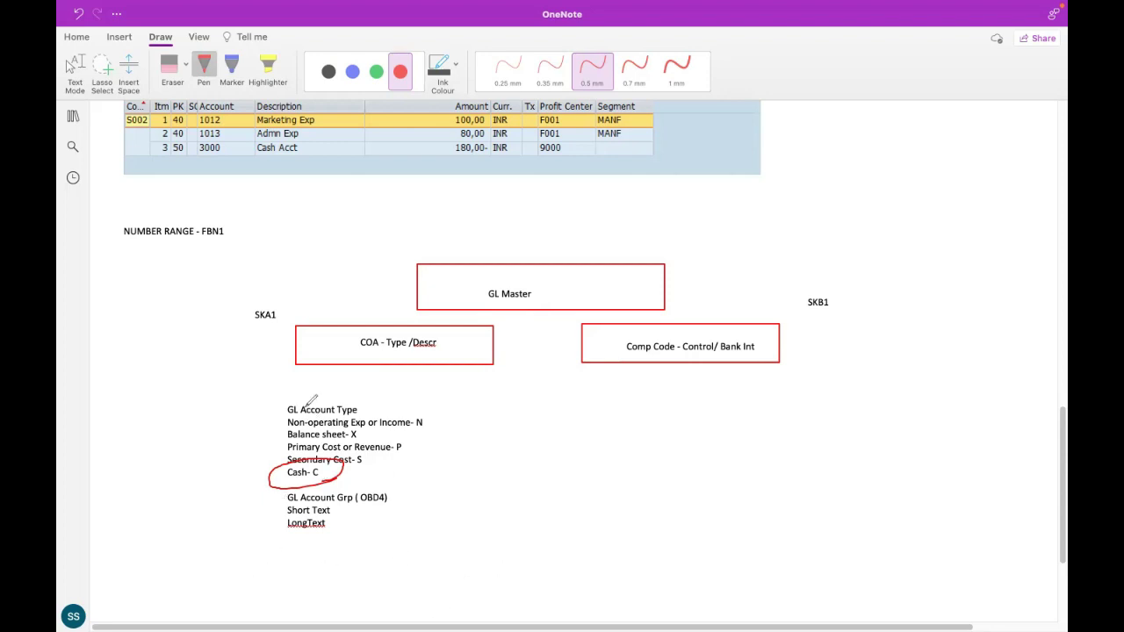
click(271, 424)
drag(272, 424, 309, 413)
drag(373, 433, 419, 401)
key(super+z)
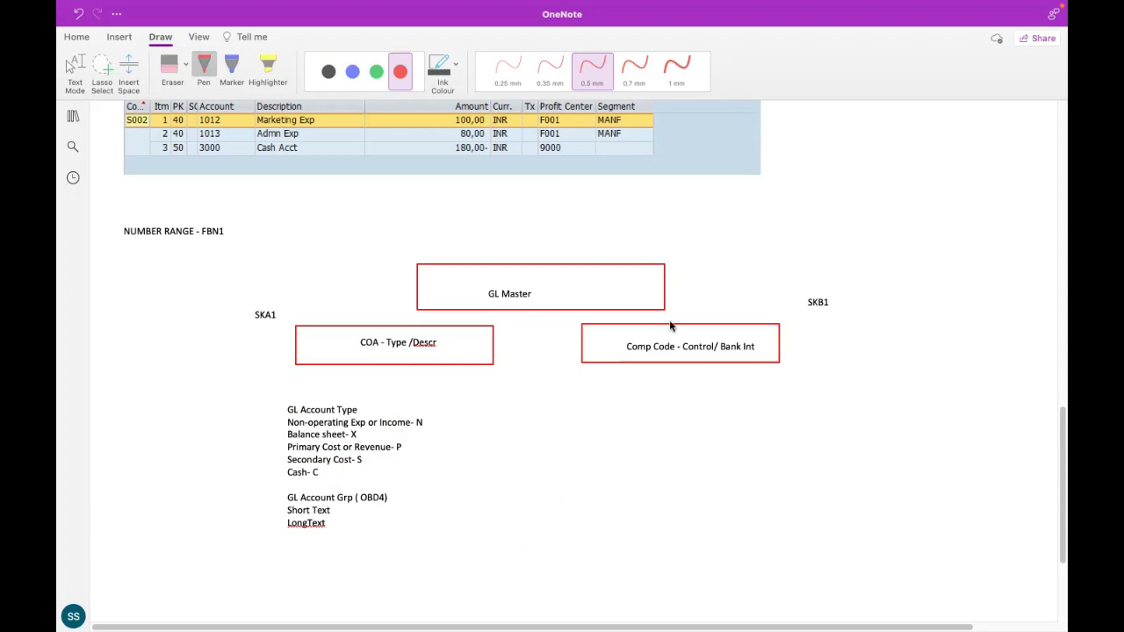
- Switch to the SAP remote desktop session in full screen and end the SAP session with /nex
mouse_move(87, 32)
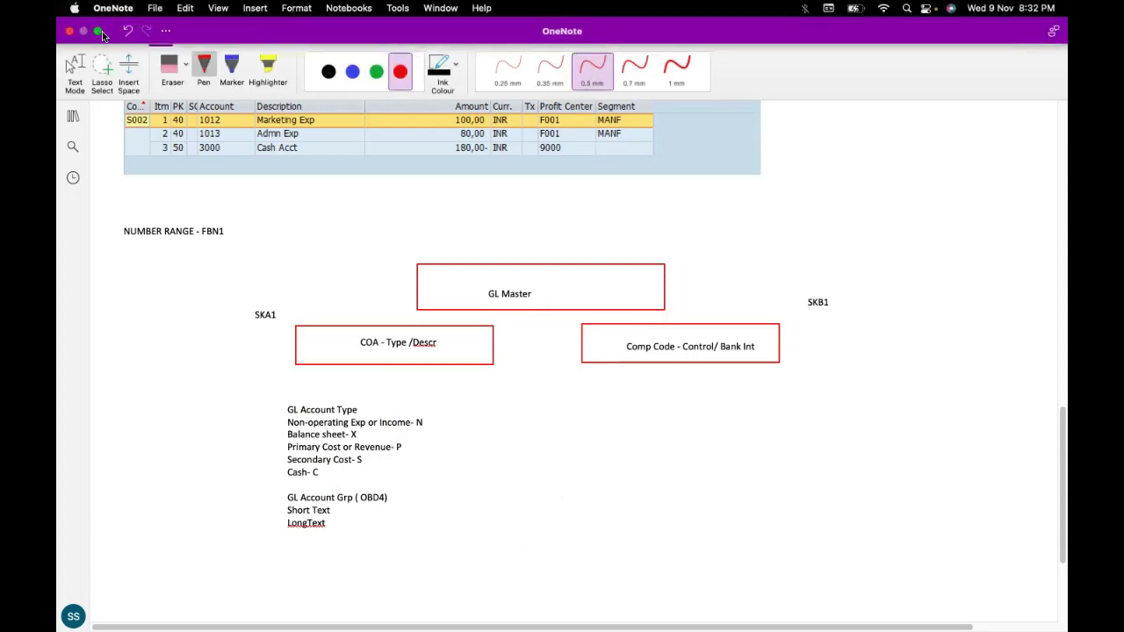
click(99, 32)
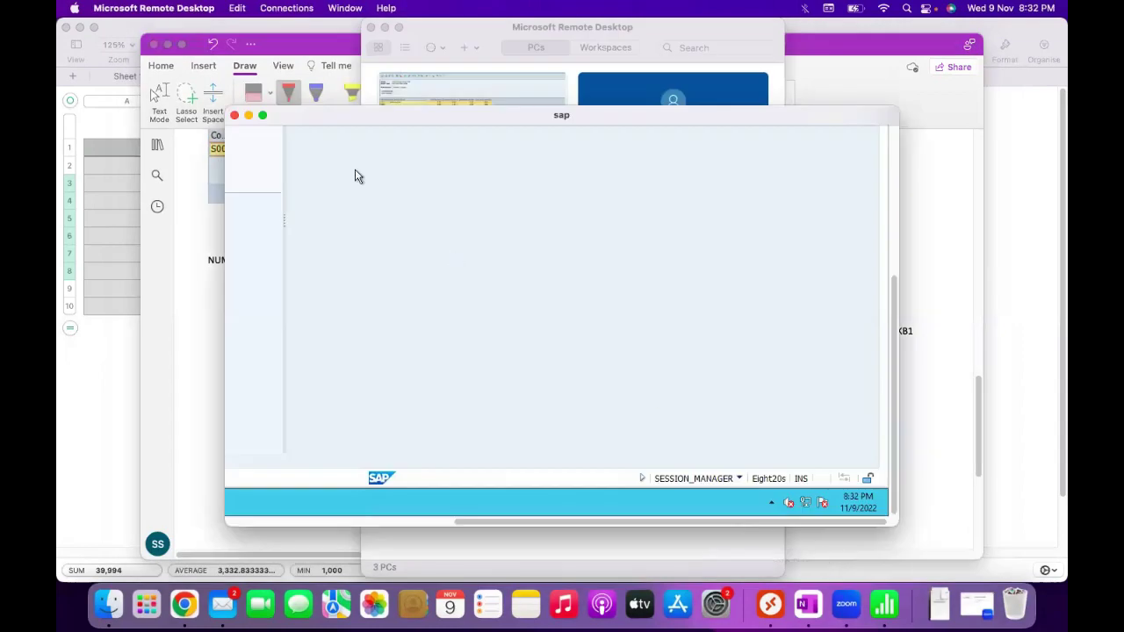
click(263, 116)
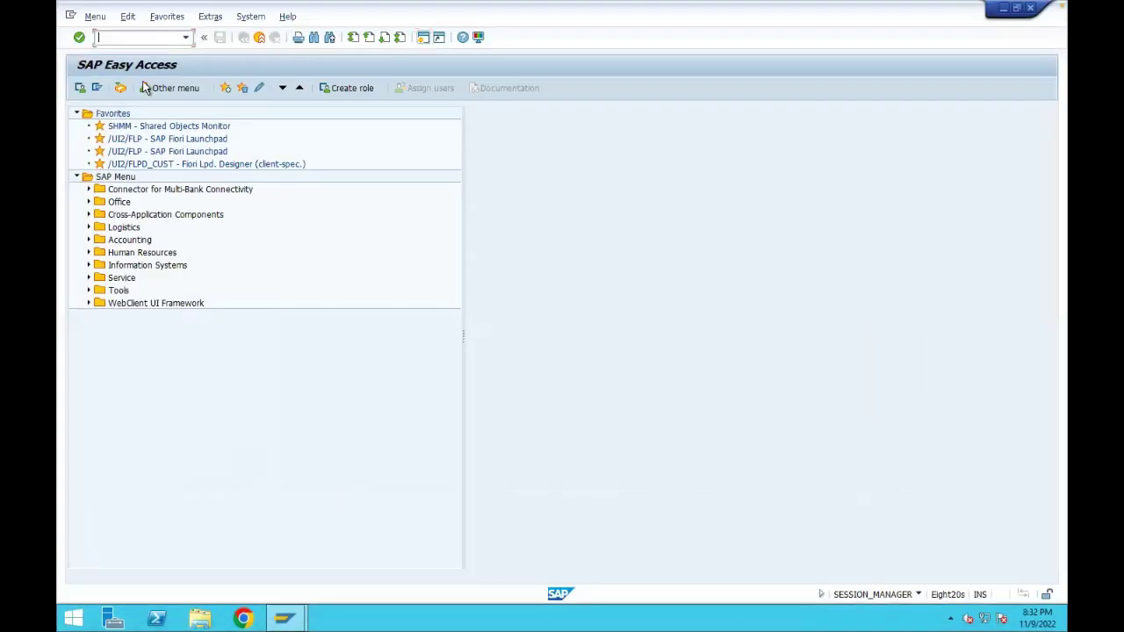
text(/nex)
key(Return)
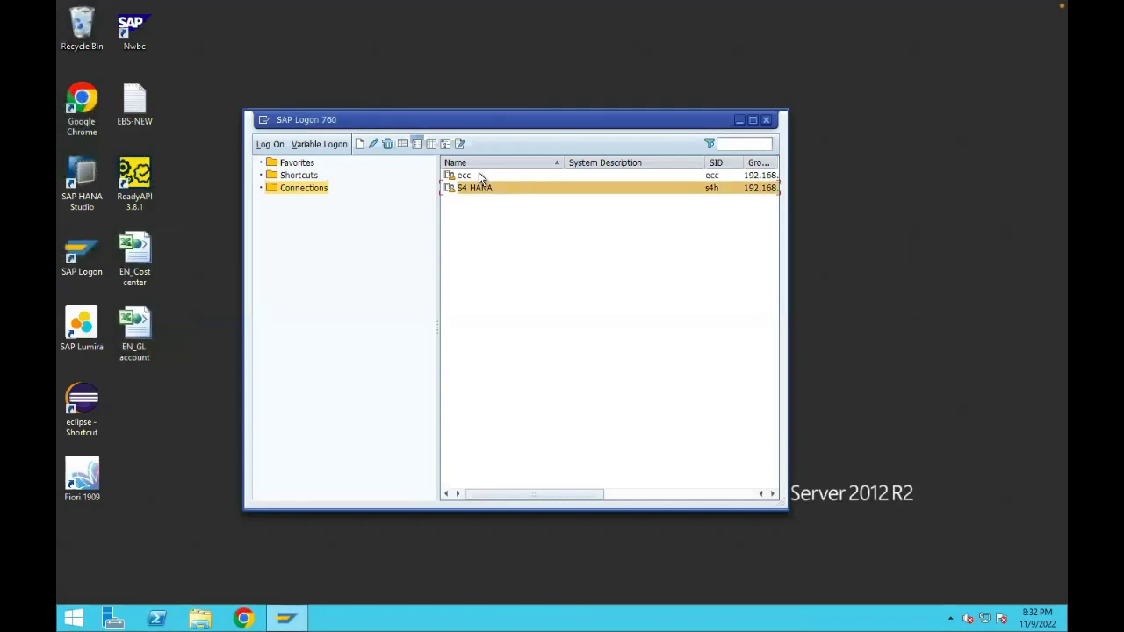
- Open the ecc connection and log on to client 800 with the user name and password
double_click(479, 175)
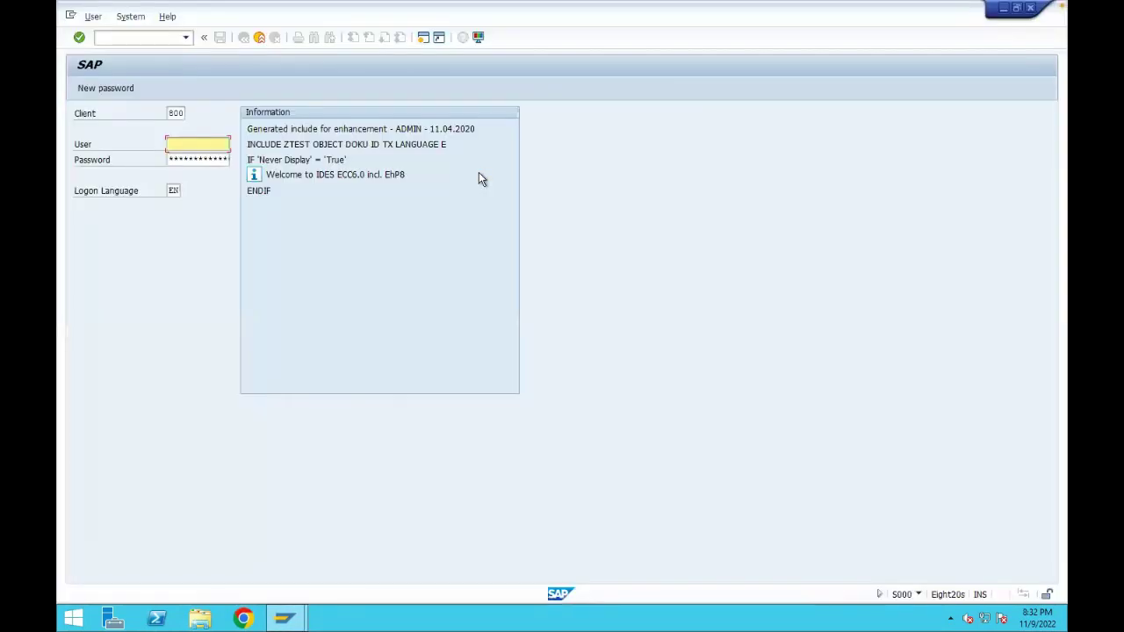
text(pradeep)
key(Tab)
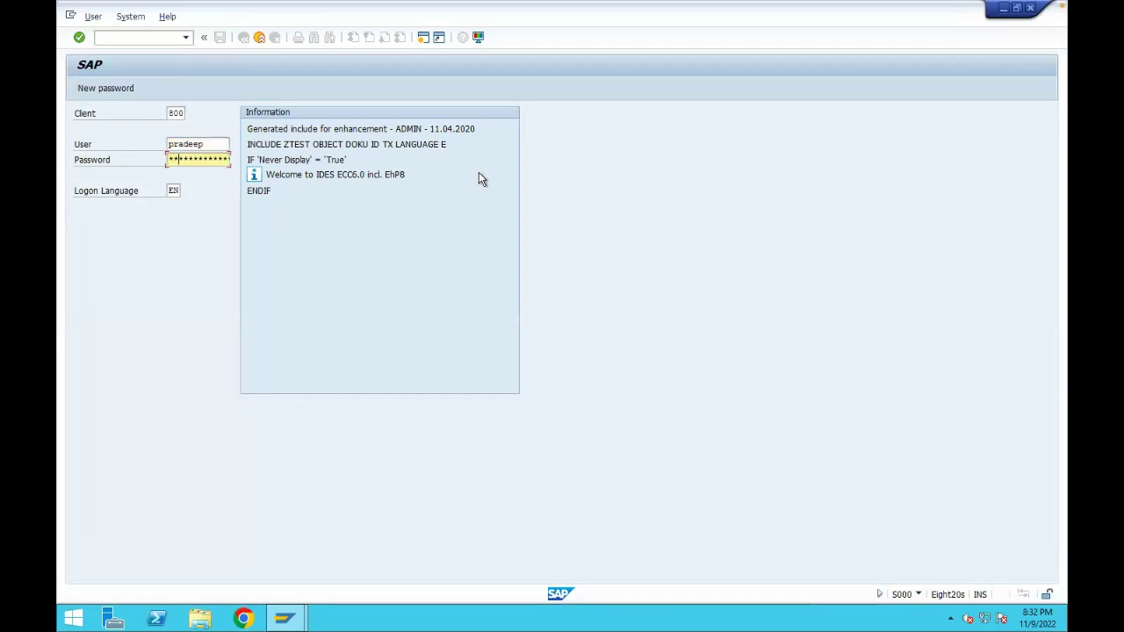
key(Return)
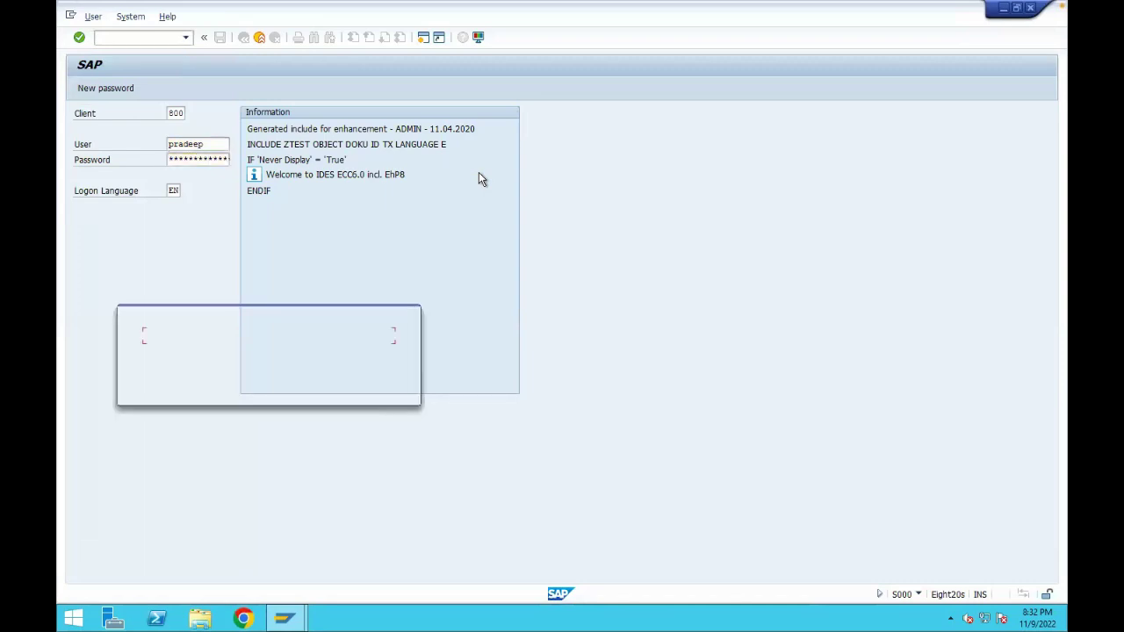
- Complete the logon and expand the SAP menu to Accounting, Financial Accounting, General Ledger, Master Records, G/L Accounts, Individual Processing
key(Return)
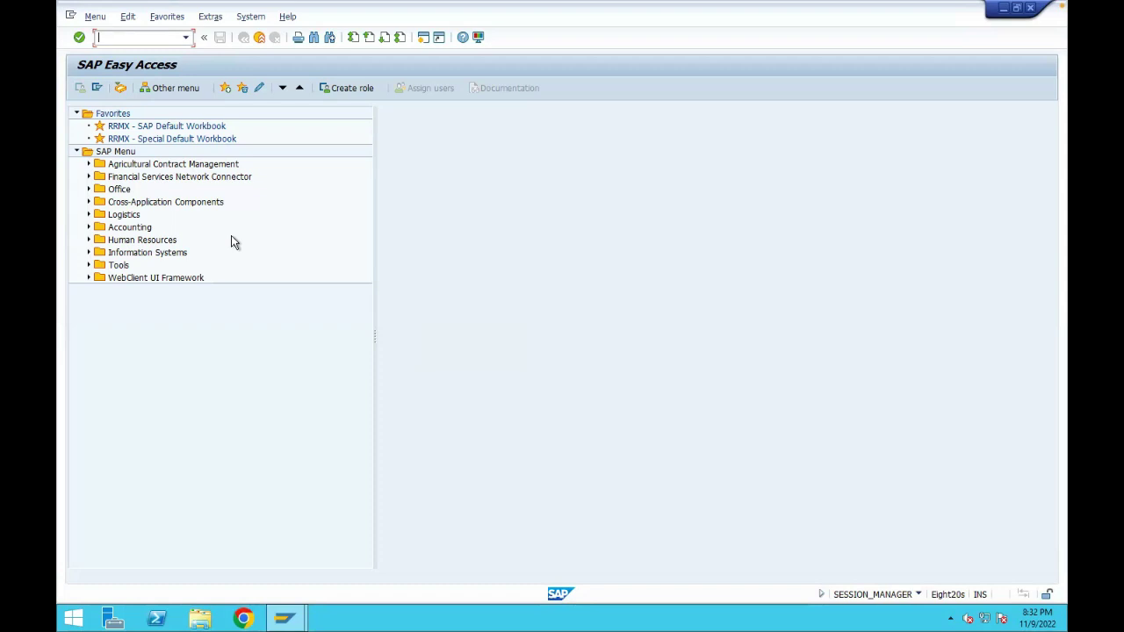
click(88, 227)
click(101, 239)
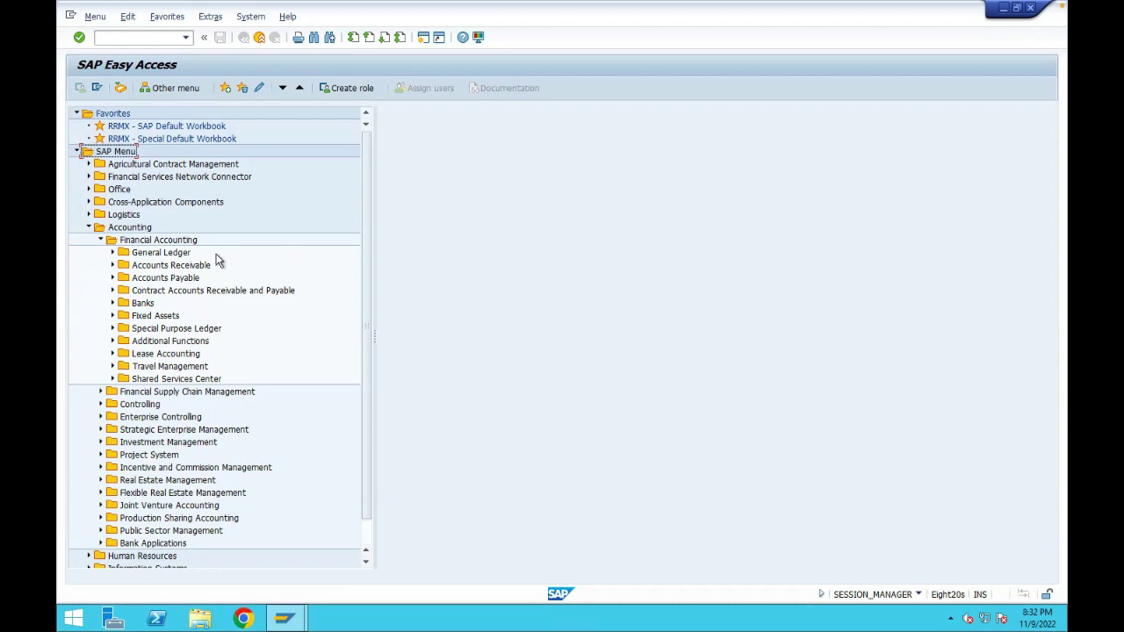
click(113, 253)
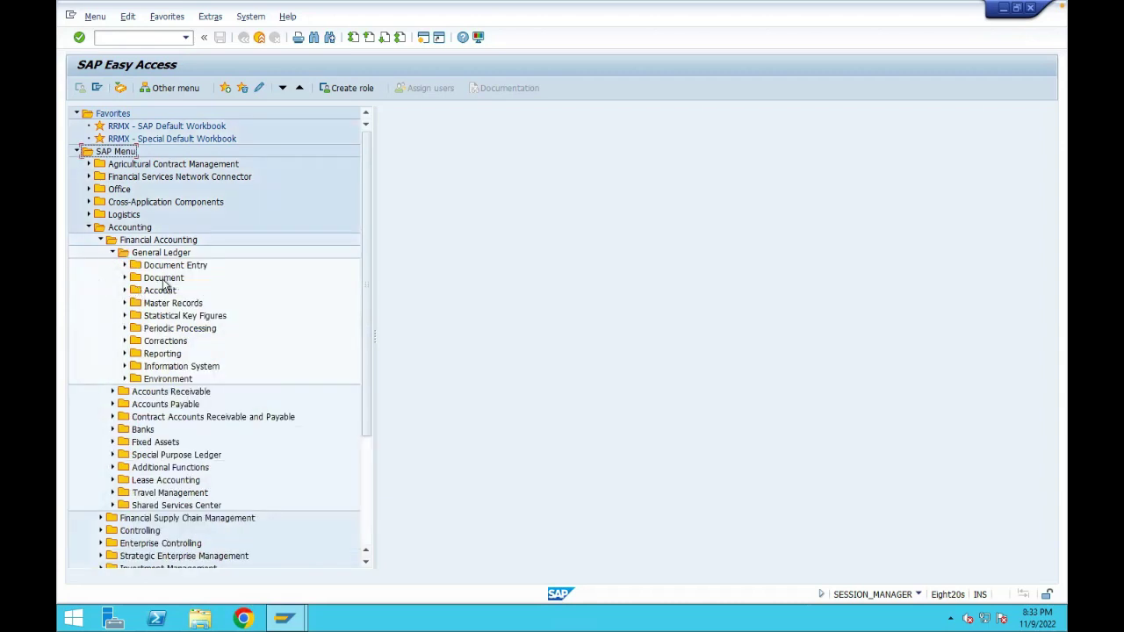
click(160, 306)
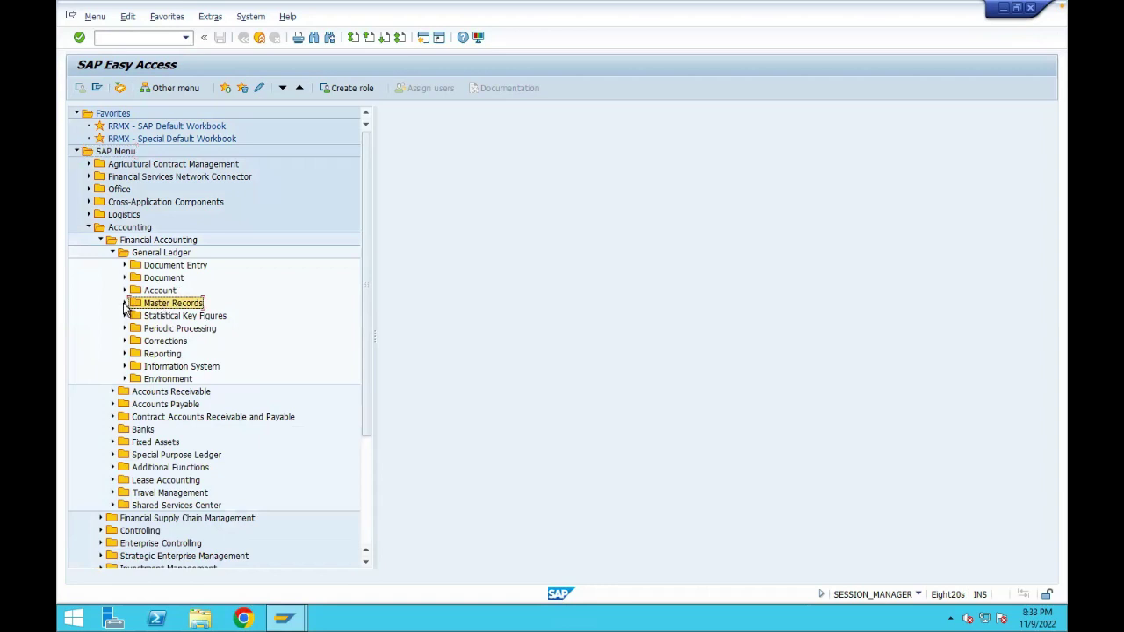
click(126, 303)
click(136, 316)
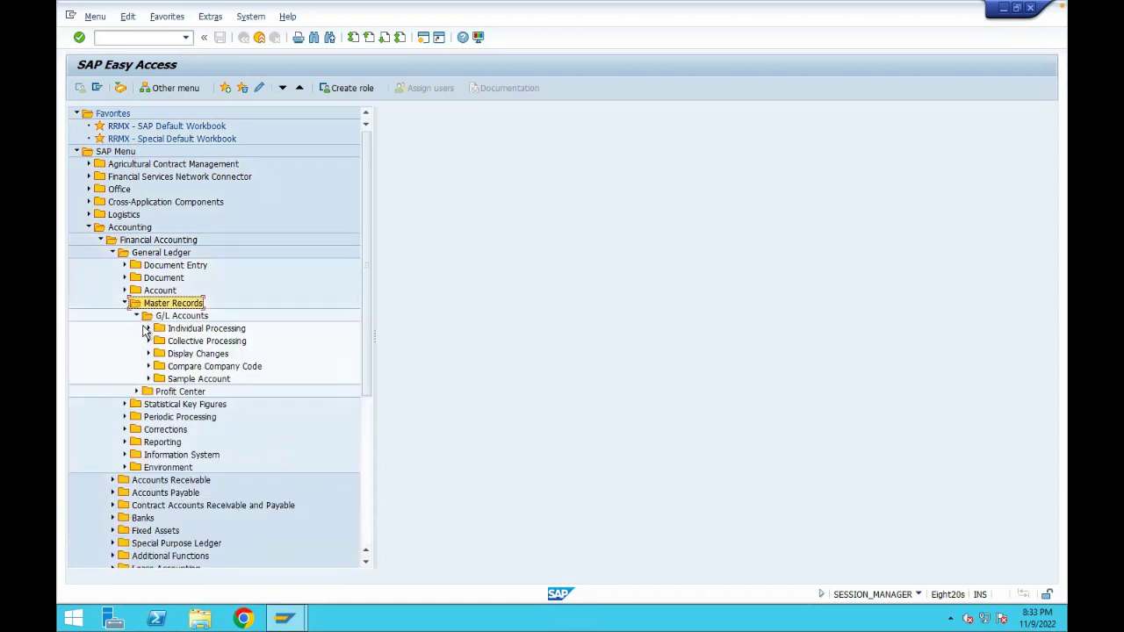
click(148, 328)
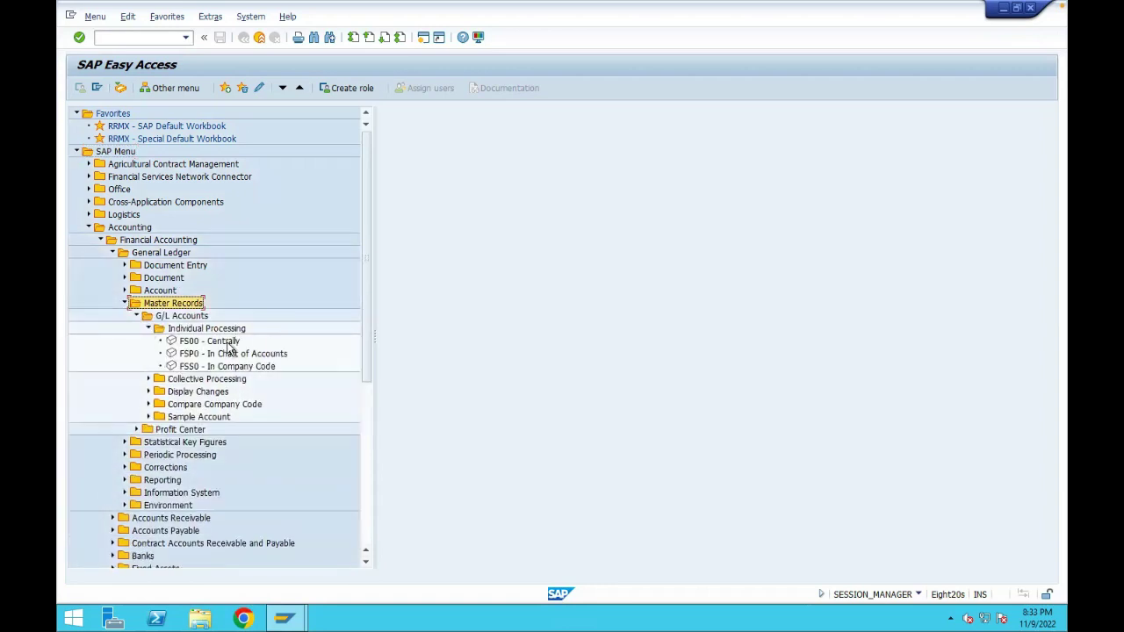
- Open the FS00 - Centrally transaction for individual processing of G/L accounts
click(224, 343)
click(249, 355)
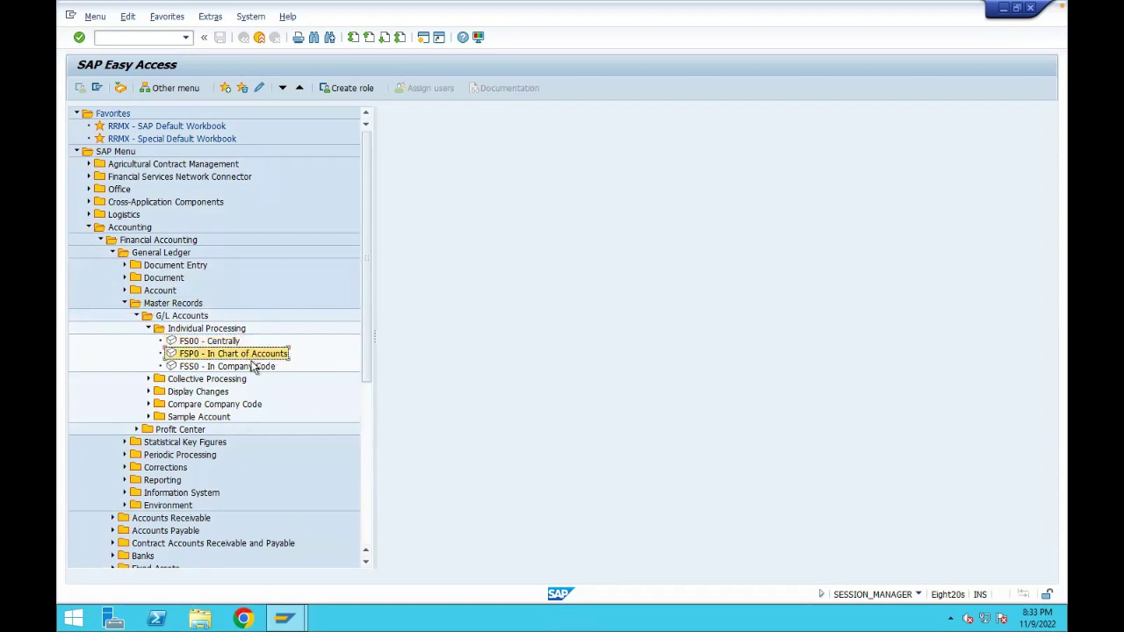
click(242, 368)
click(230, 342)
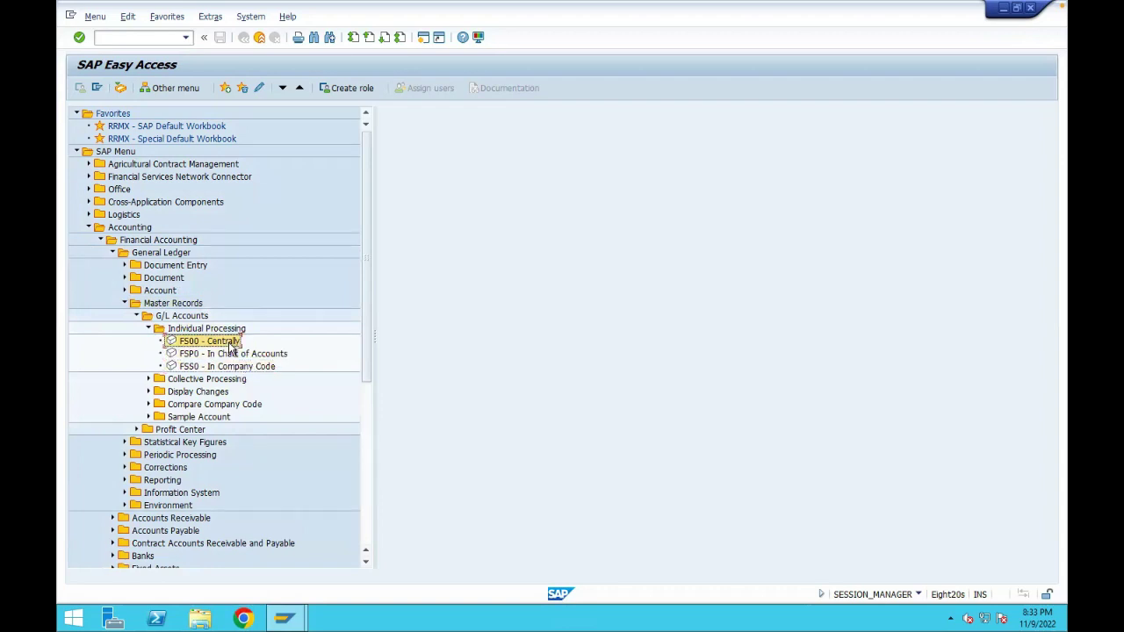
double_click(230, 342)
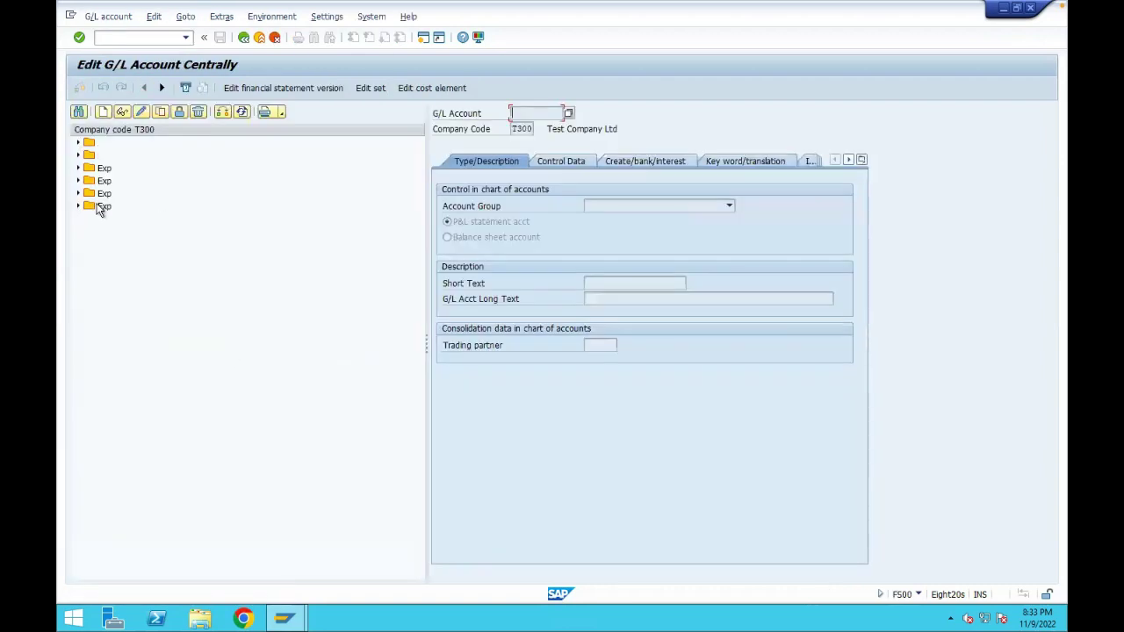
- Display the Sales account 0130000 in company code T300 and circle the P&L statement and balance sheet options in red ink
click(78, 205)
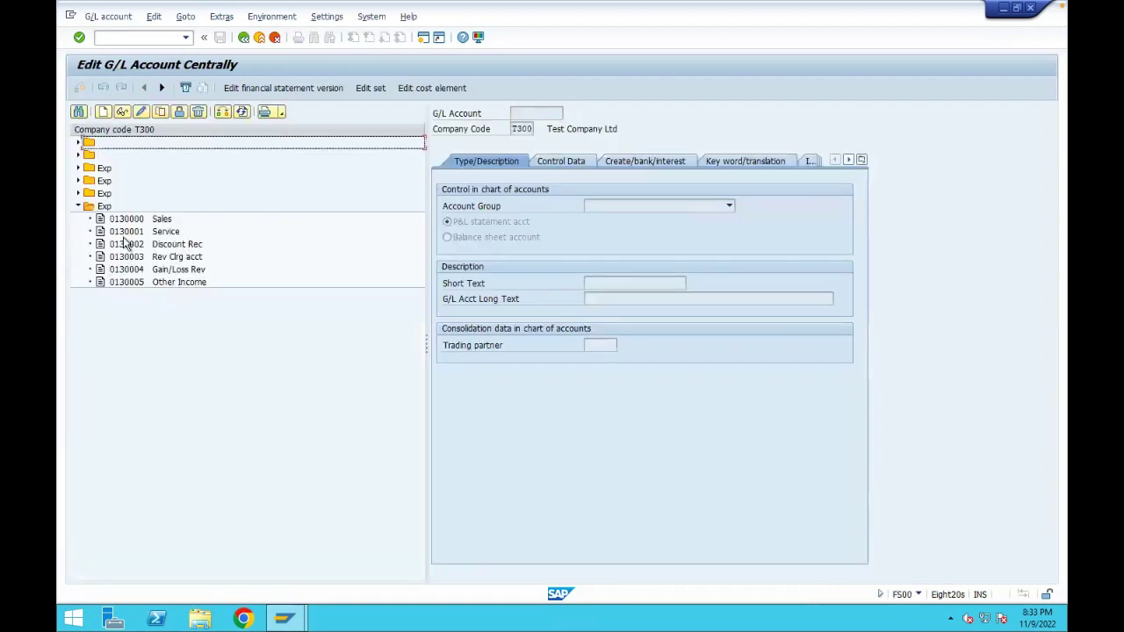
click(163, 222)
click(122, 112)
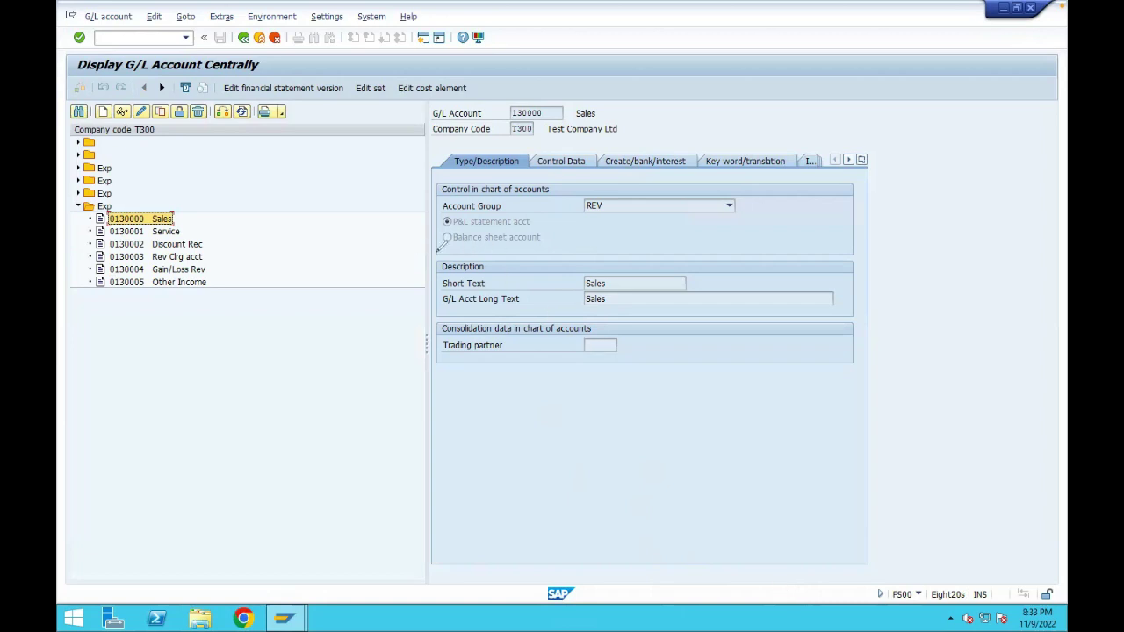
mouse_move(502, 200)
mouse_down()
mouse_move(415, 239)
mouse_move(461, 263)
mouse_up()
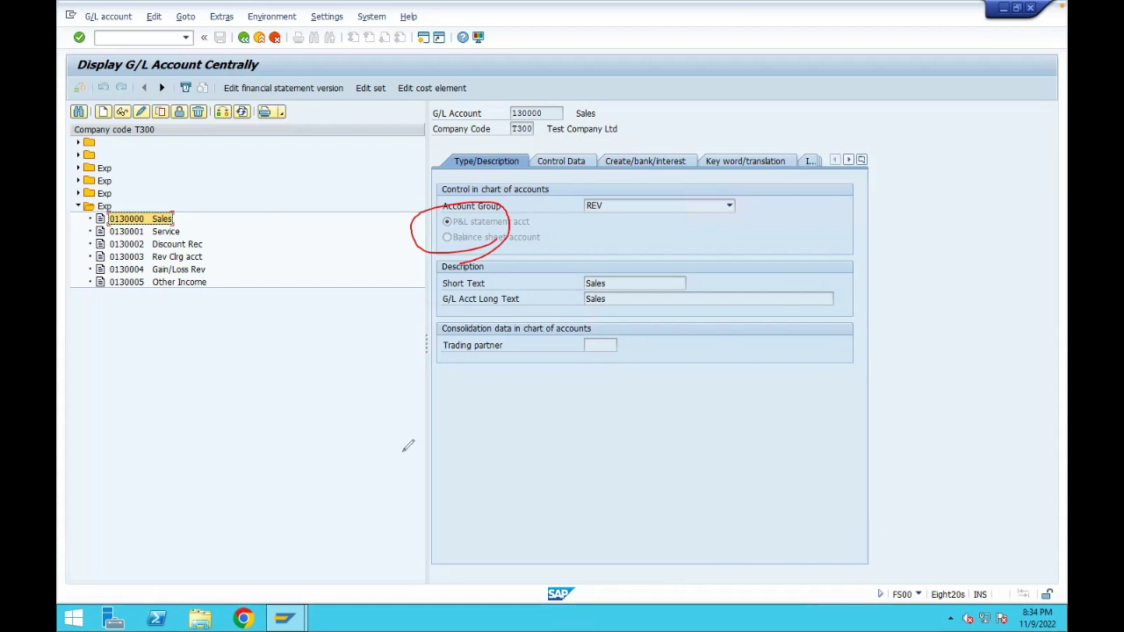
- Leave the full-screen SAP session, switch to OneNote and add the note "ECC" below the GL account group notes
click(95, 28)
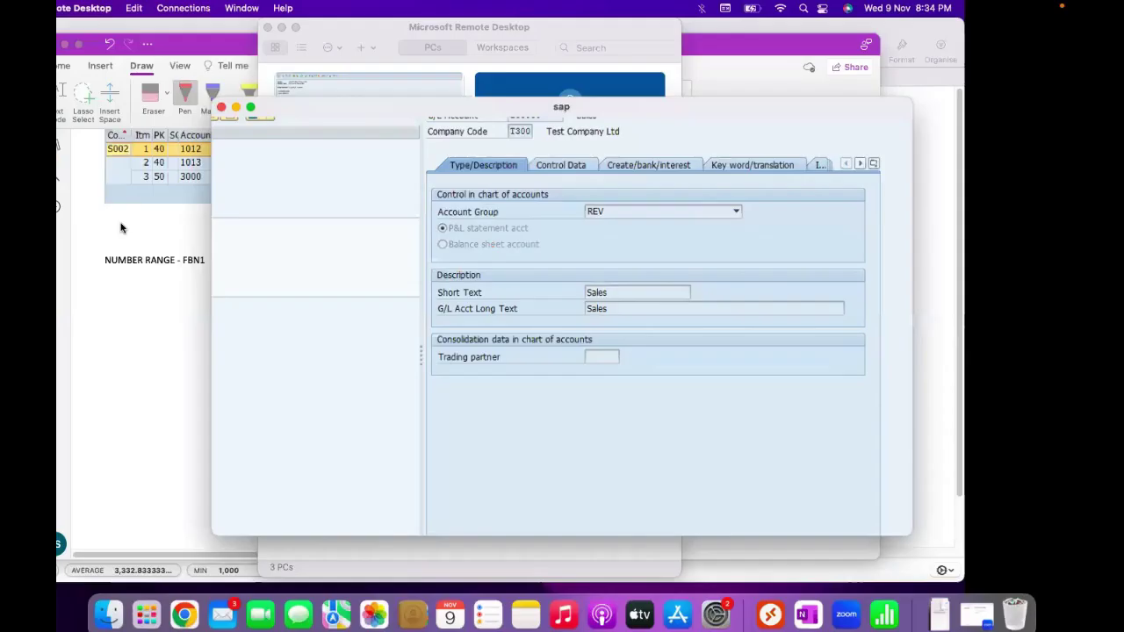
scroll(355, 327, down, 3)
click(913, 318)
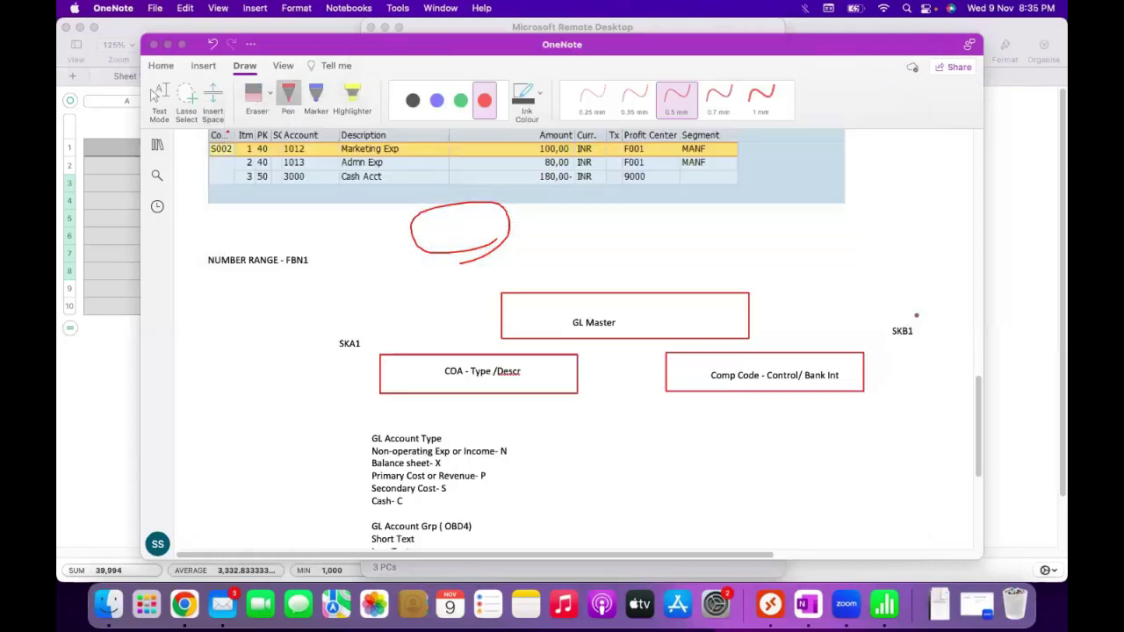
scroll(562, 384, down, 5)
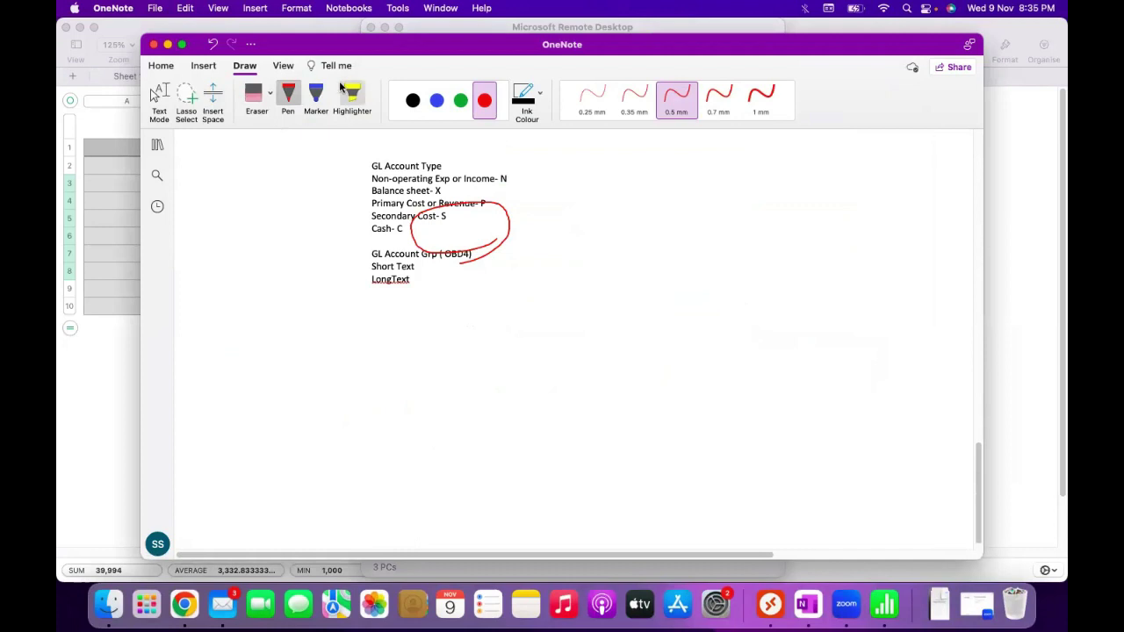
key(Escape)
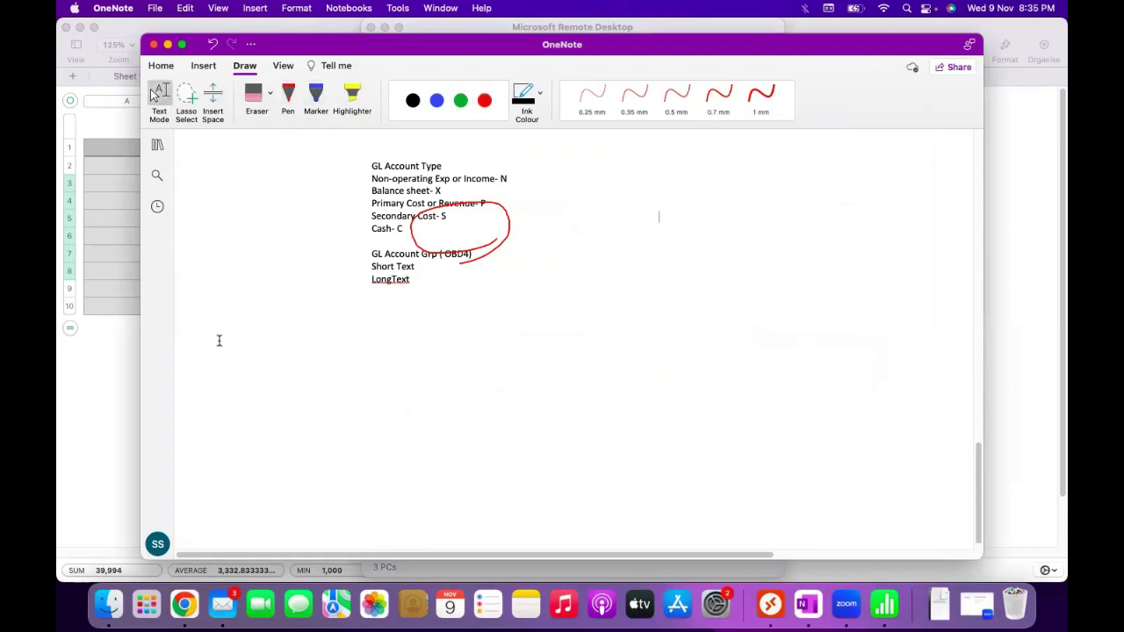
click(220, 345)
text(ECC)
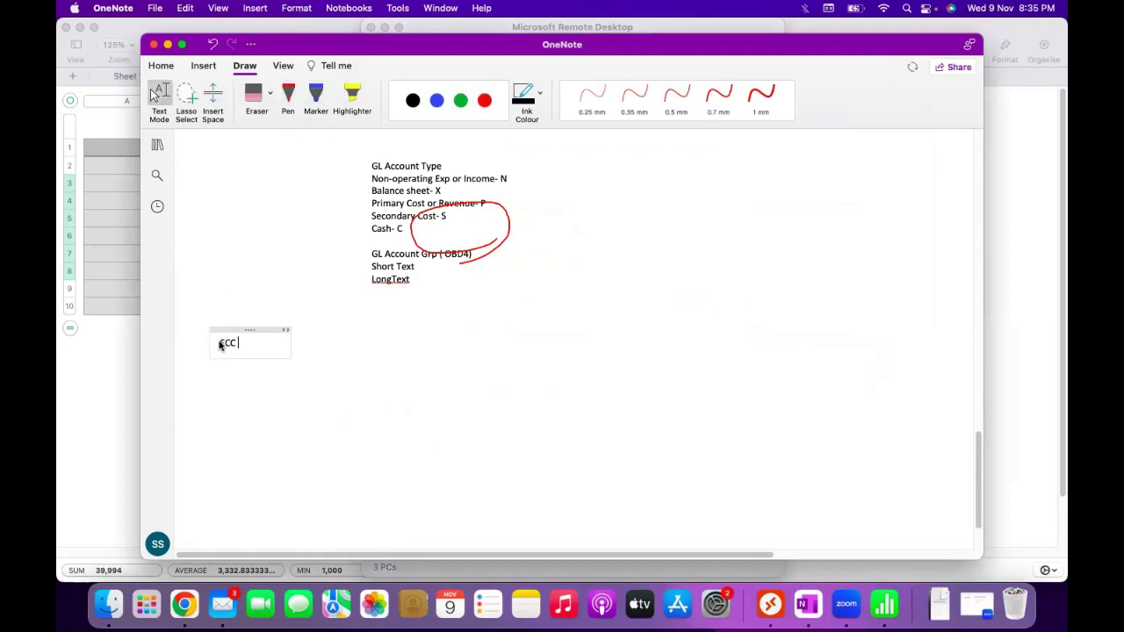
click(365, 379)
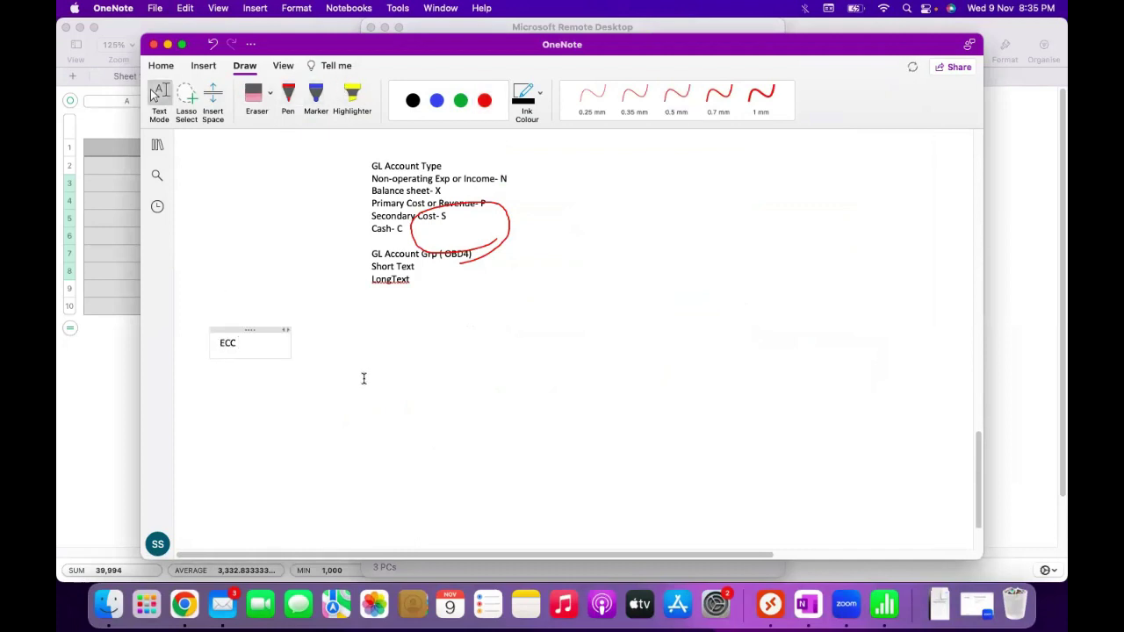
- Try inserting a screenshot of the SAP window beside the ECC note, and delete the image
click(201, 69)
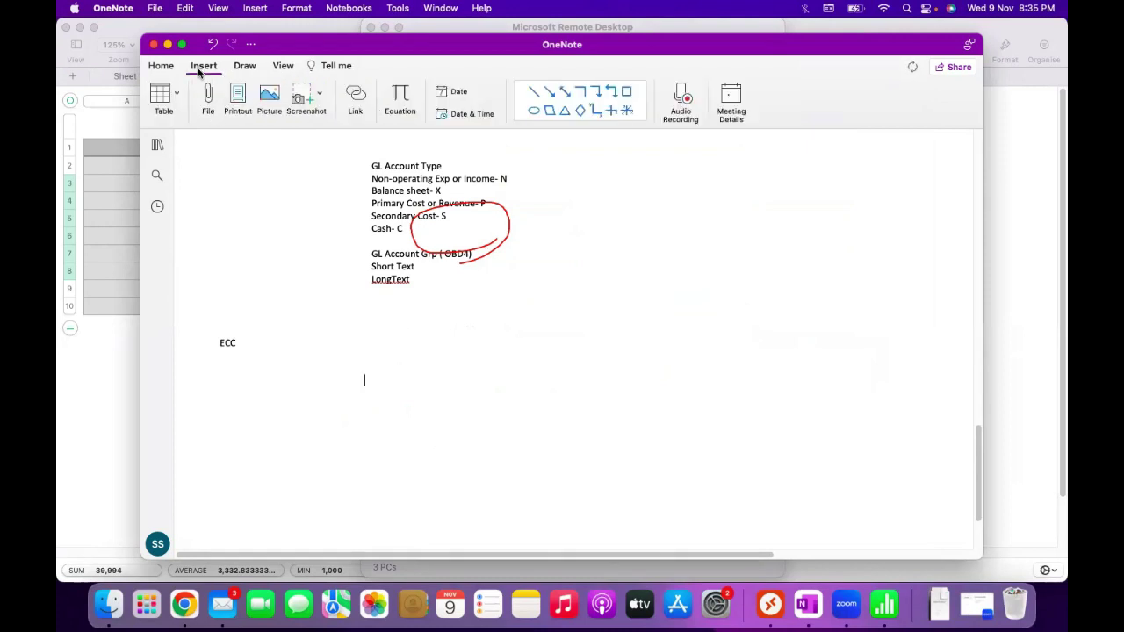
click(297, 99)
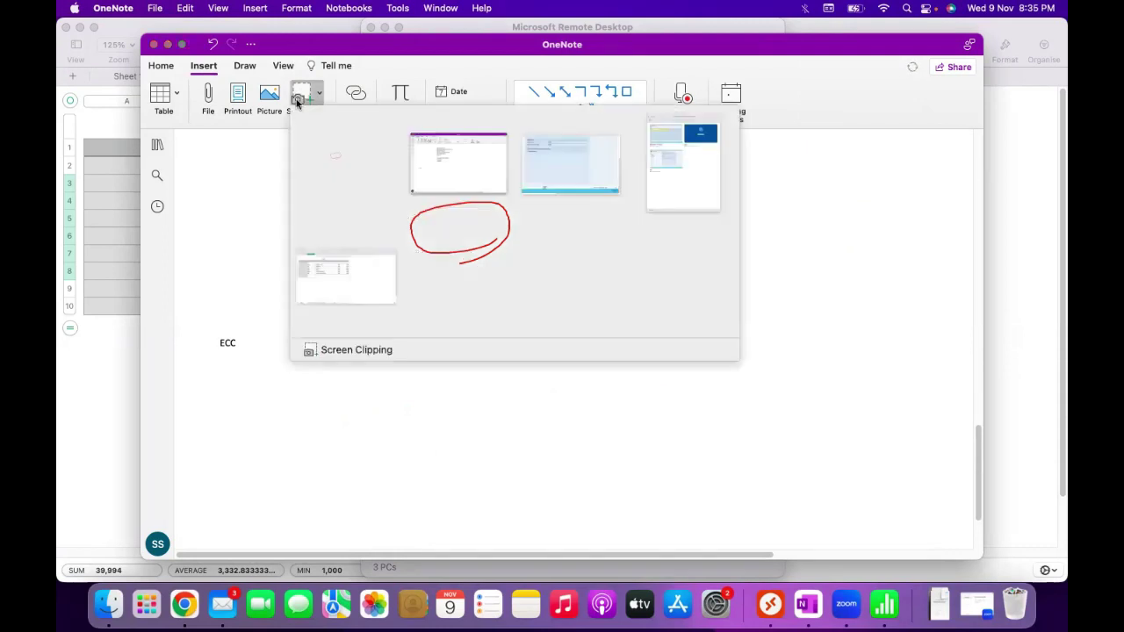
click(574, 151)
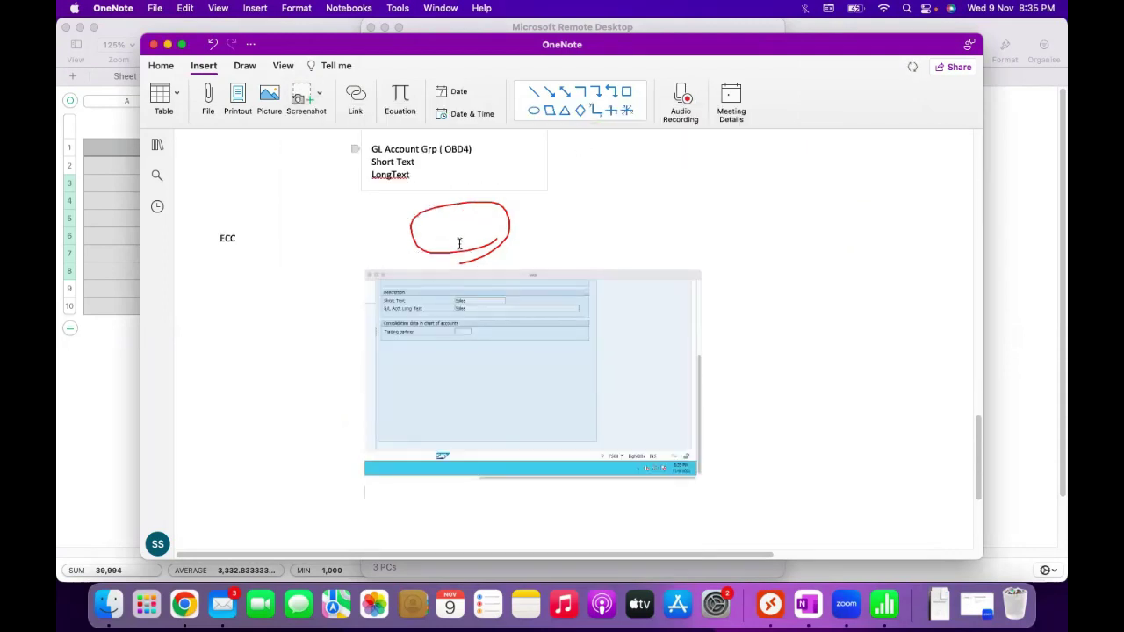
click(384, 275)
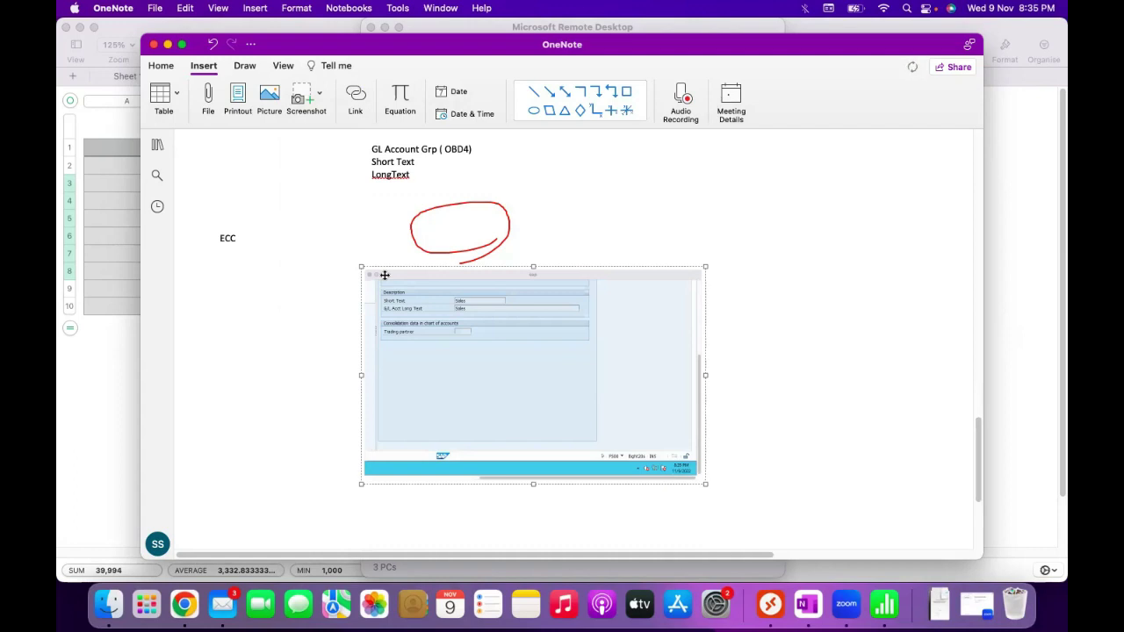
key(Down)
click(384, 277)
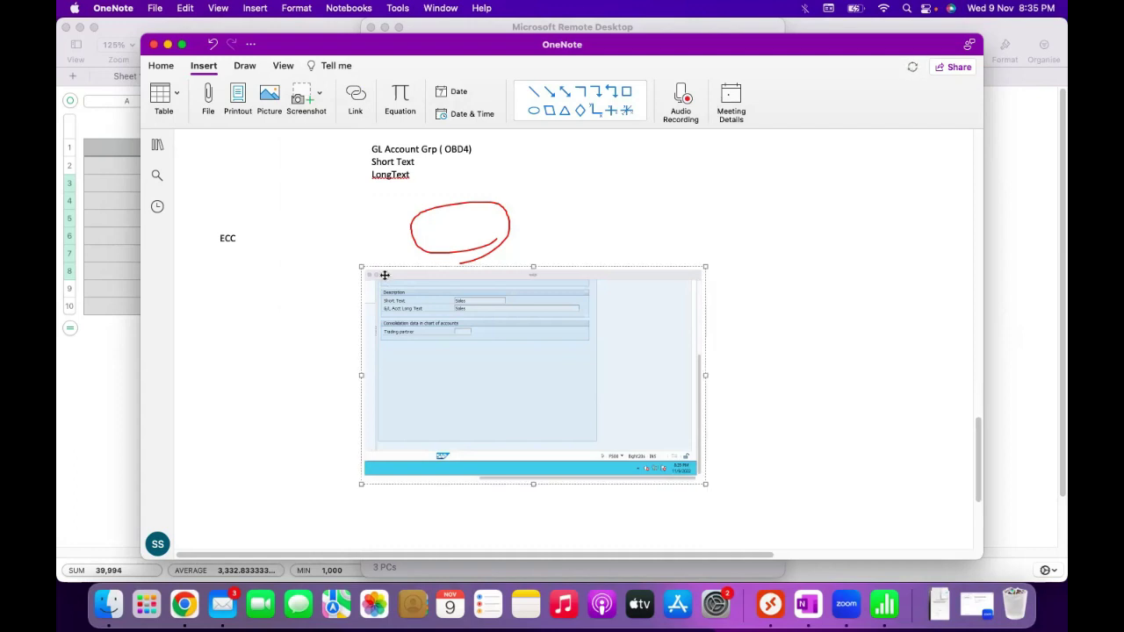
click(724, 290)
click(636, 315)
key(BackSpace)
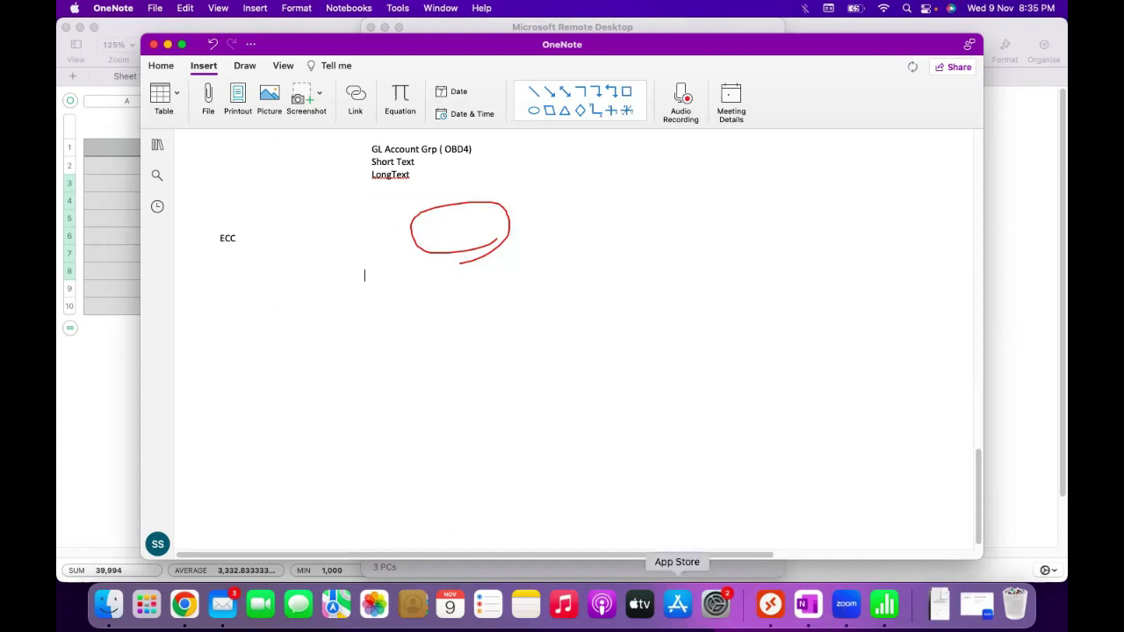
- Switch to the SAP remote desktop session and enlarge its window to show the account's control and description fields
click(770, 604)
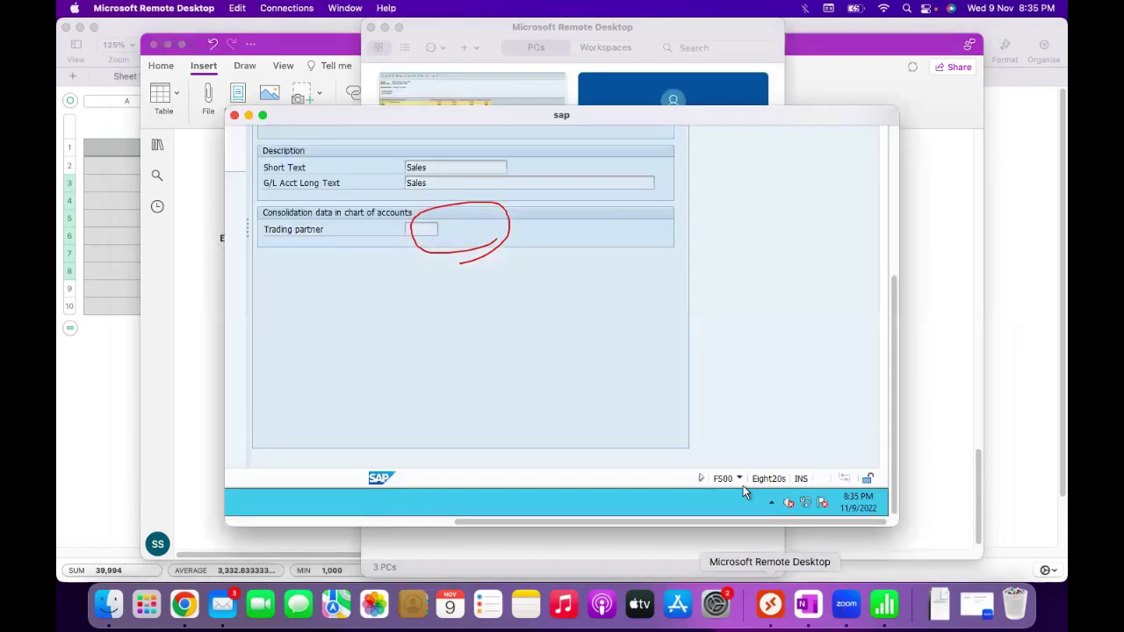
click(263, 116)
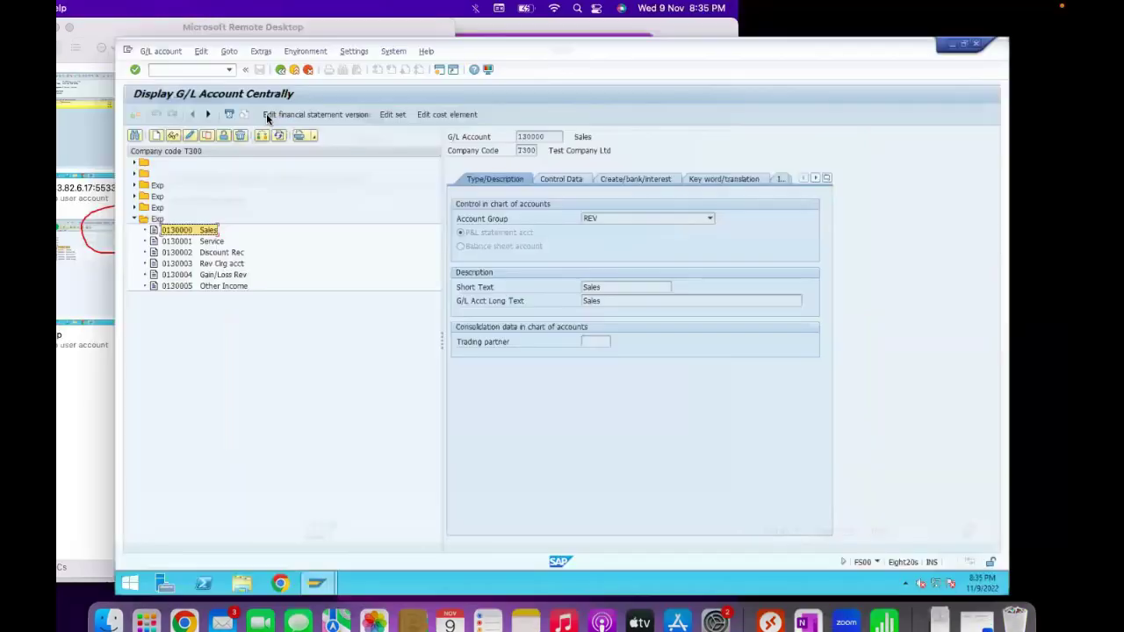
mouse_move(492, 5)
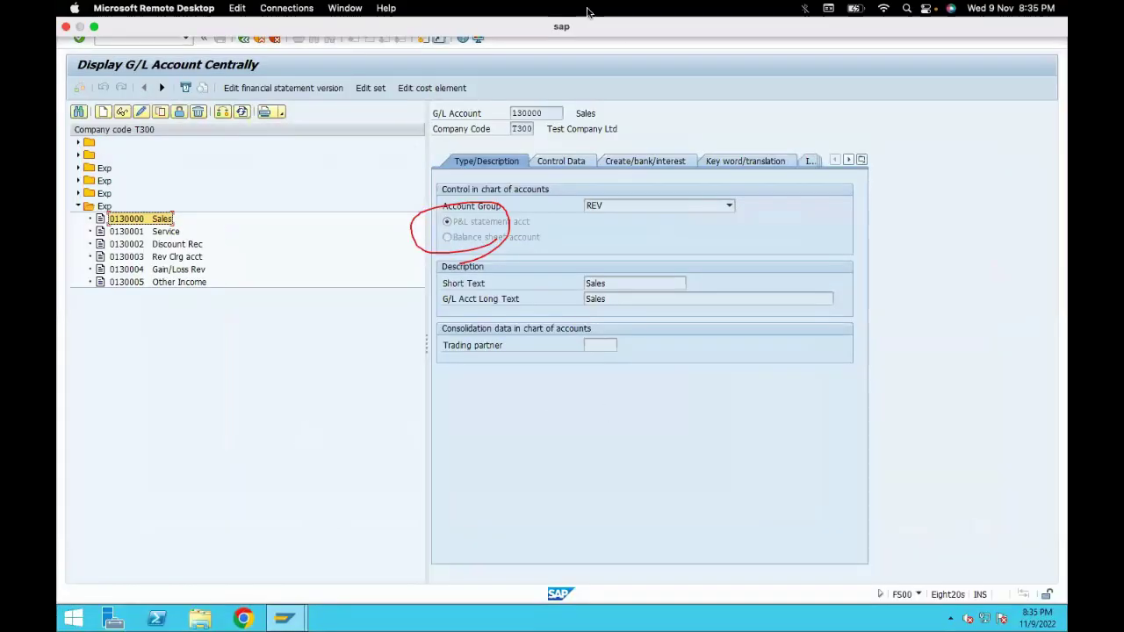
click(95, 28)
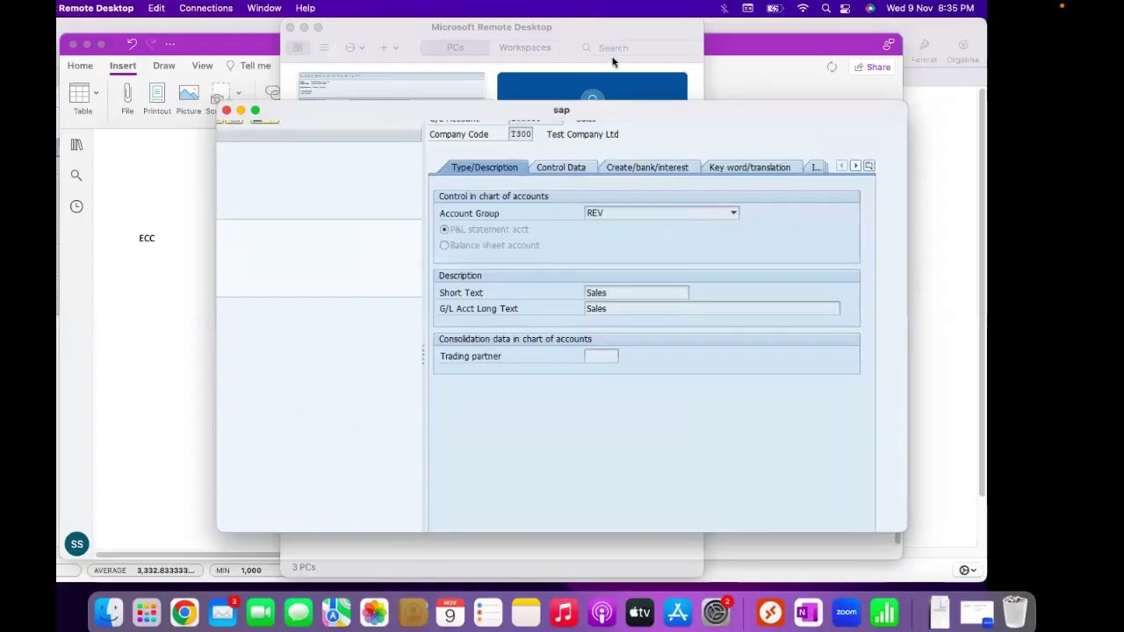
drag(894, 111, 997, 27)
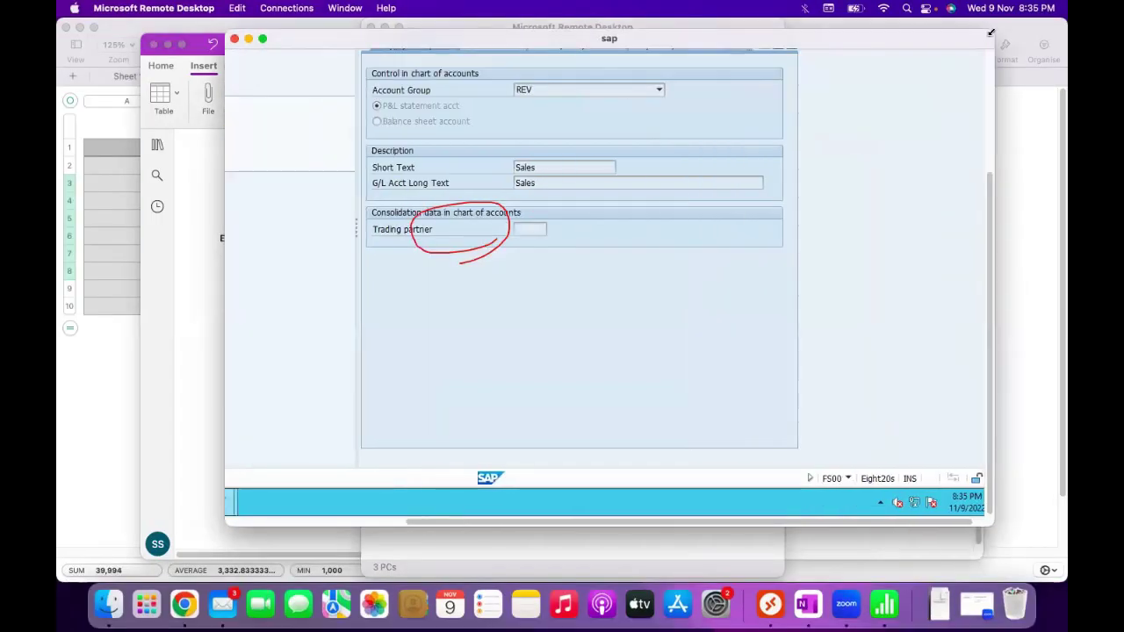
- Try inserting a screenshot of the enlarged SAP window in OneNote, delete it, and dismiss the screenshot selection
click(808, 604)
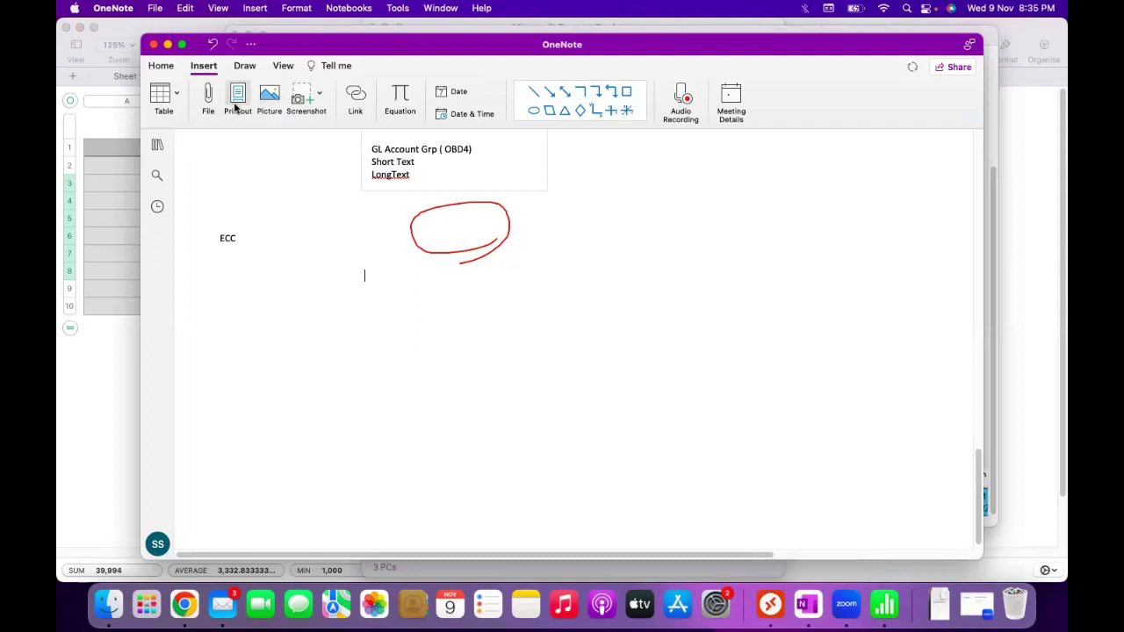
click(299, 98)
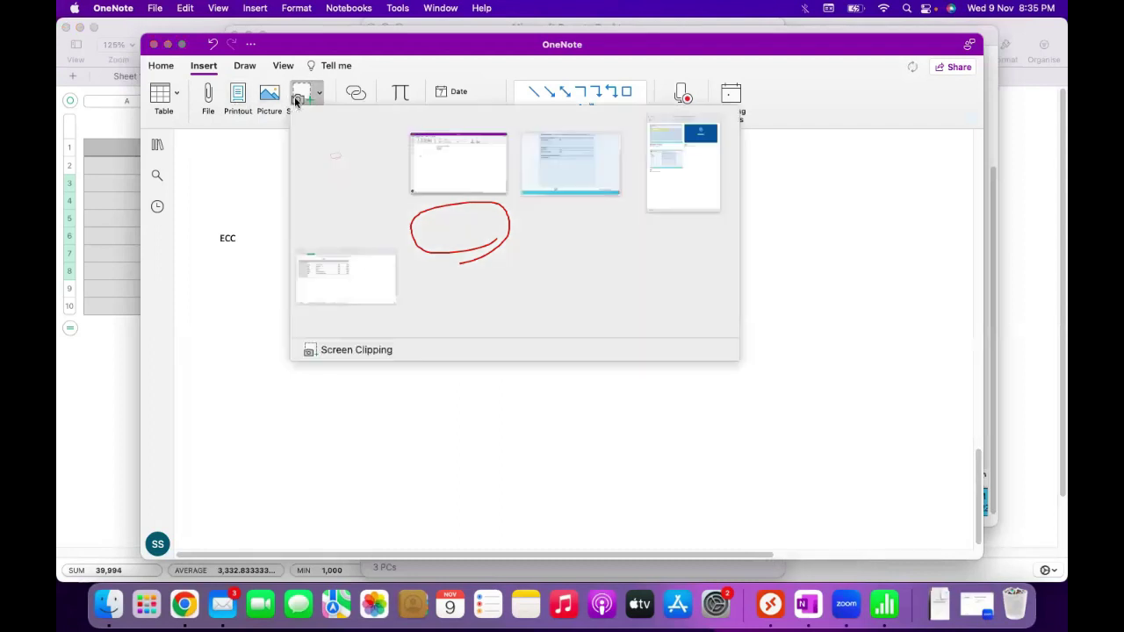
click(591, 159)
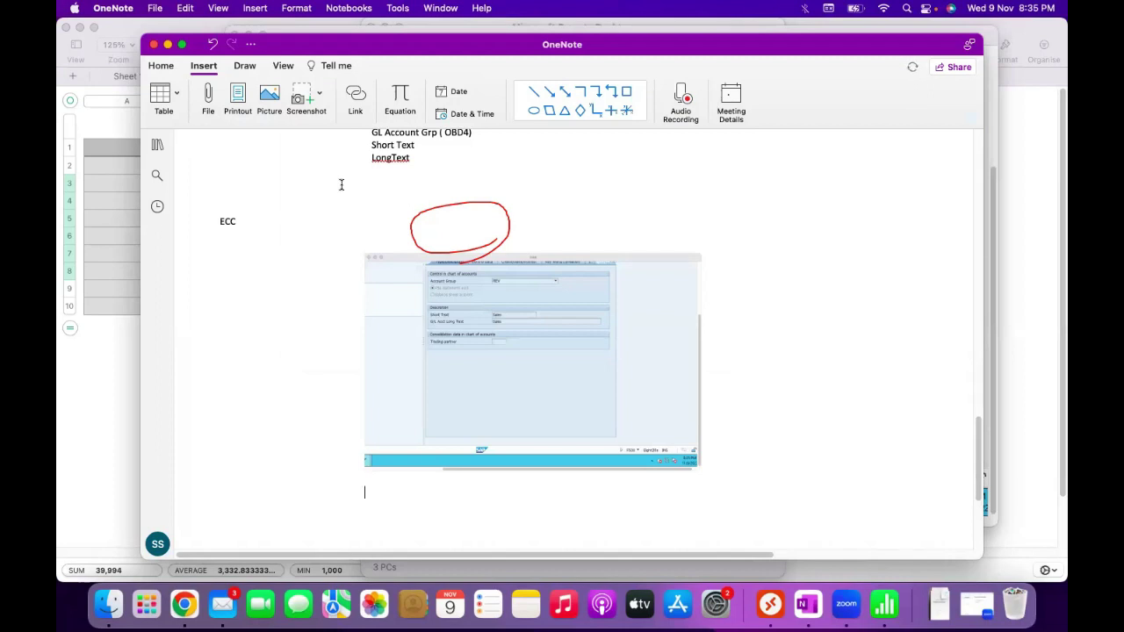
click(540, 338)
key(BackSpace)
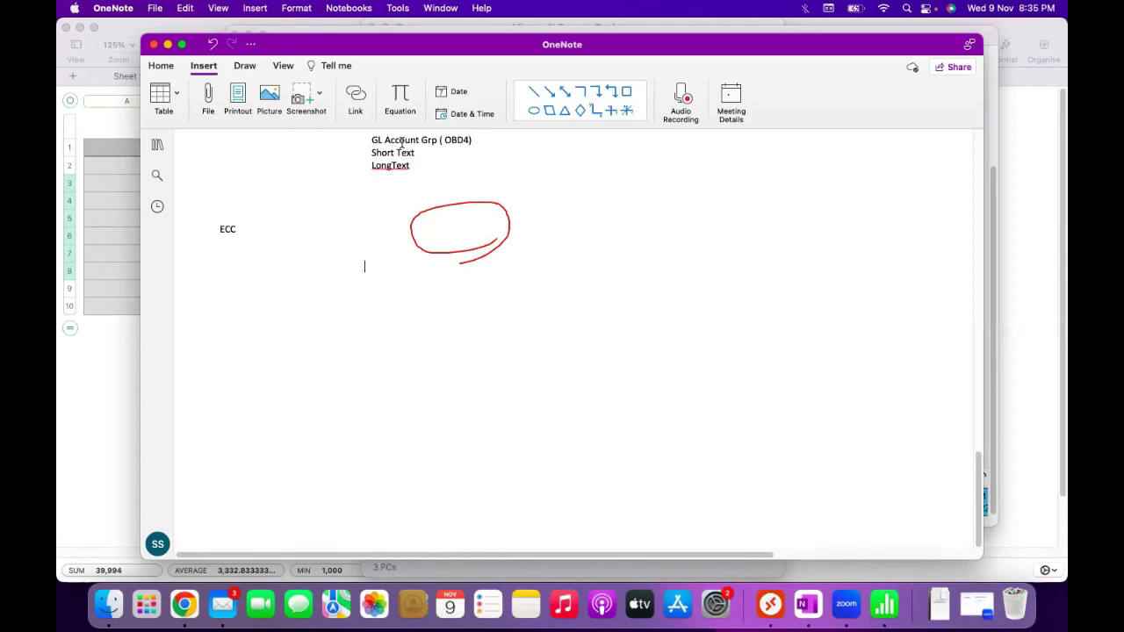
click(300, 96)
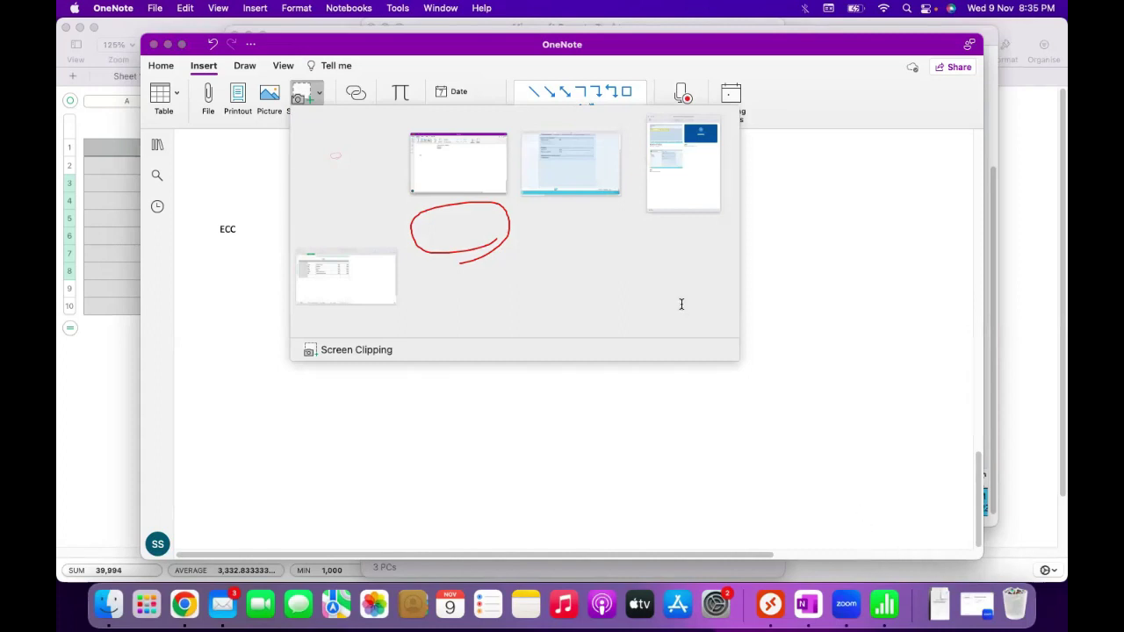
click(760, 444)
- Capture the Type/Description area of the SAP window, open the capture in Preview and select its "Control in chart of accounts" section
click(770, 604)
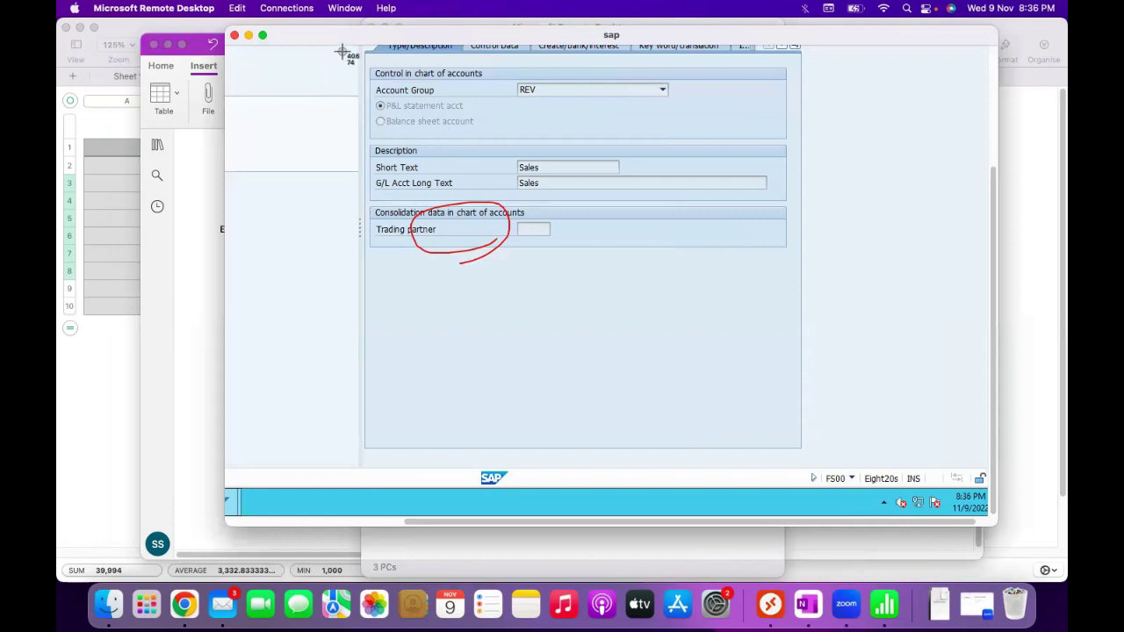
drag(345, 52, 853, 288)
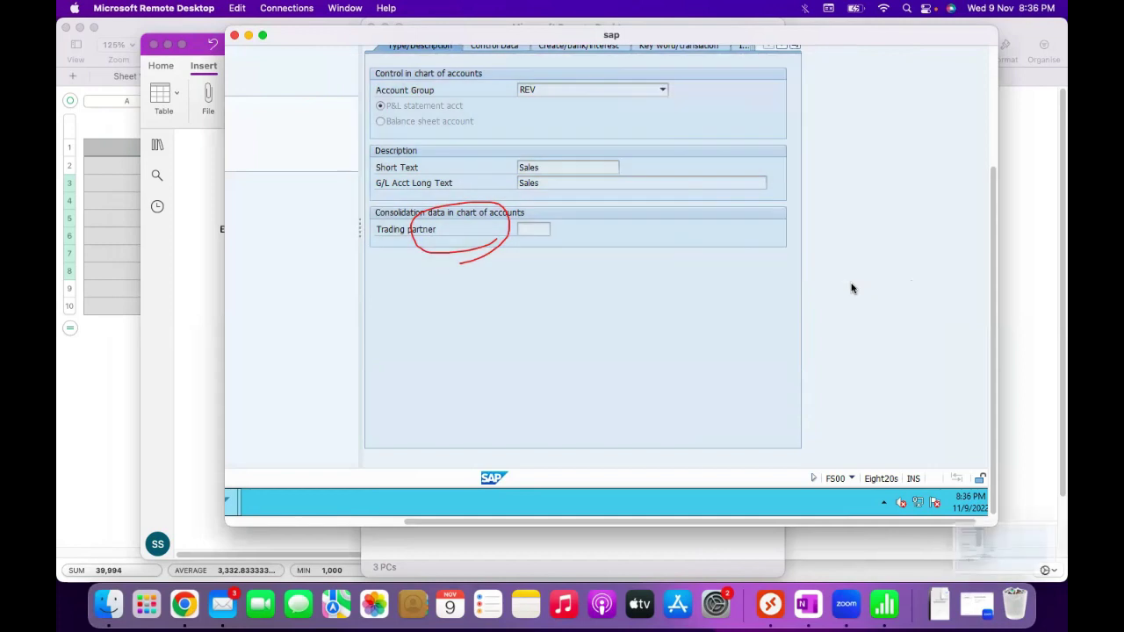
click(1006, 548)
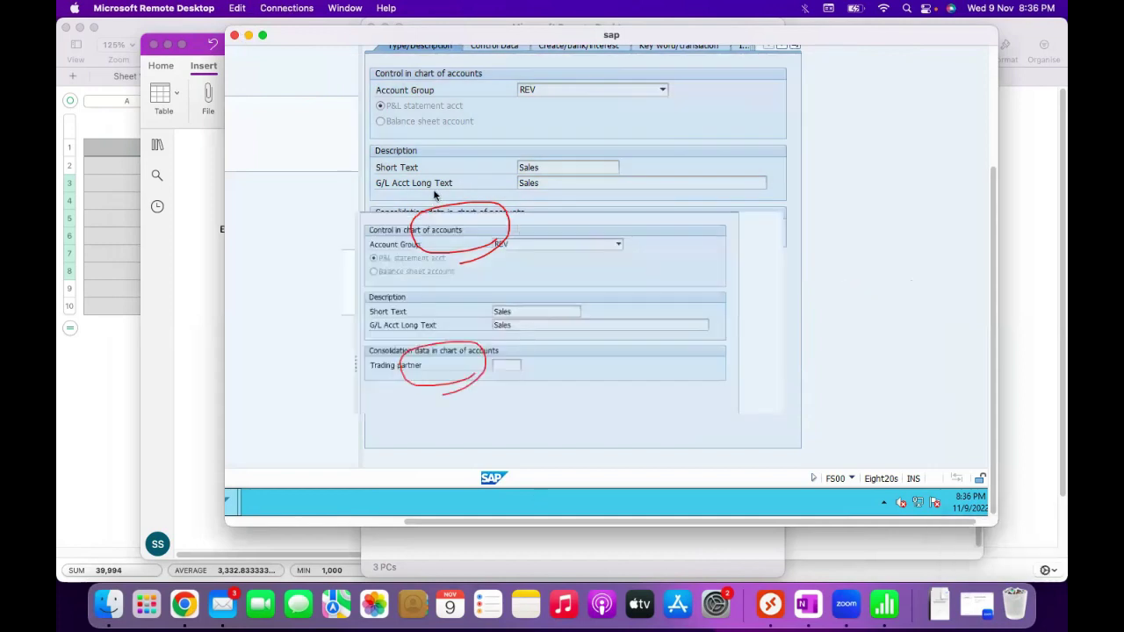
click(859, 198)
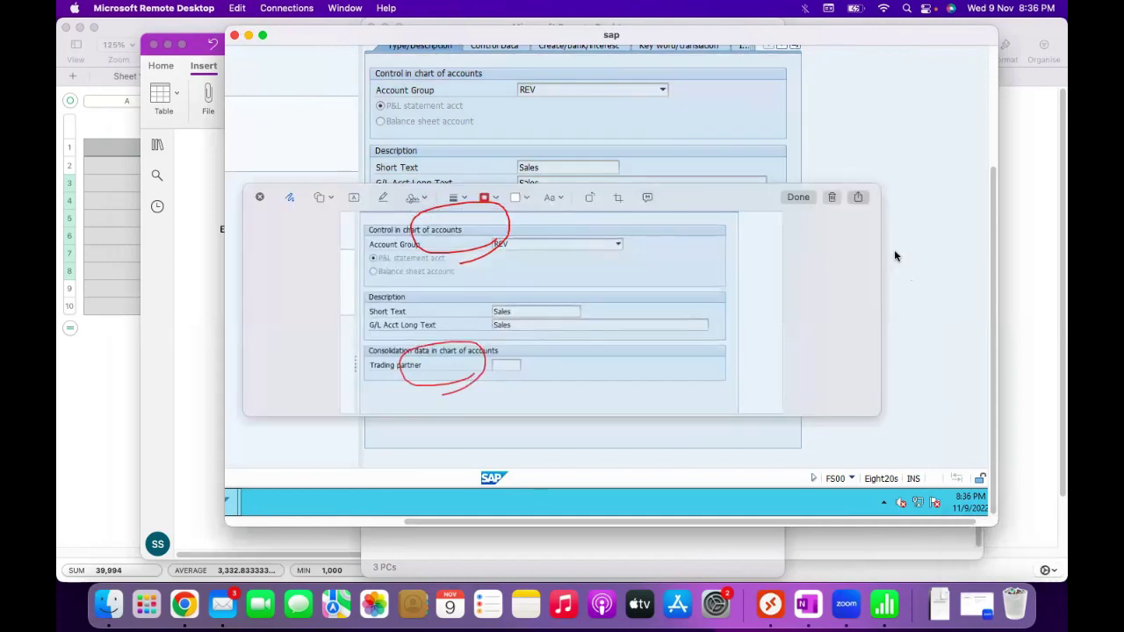
click(890, 256)
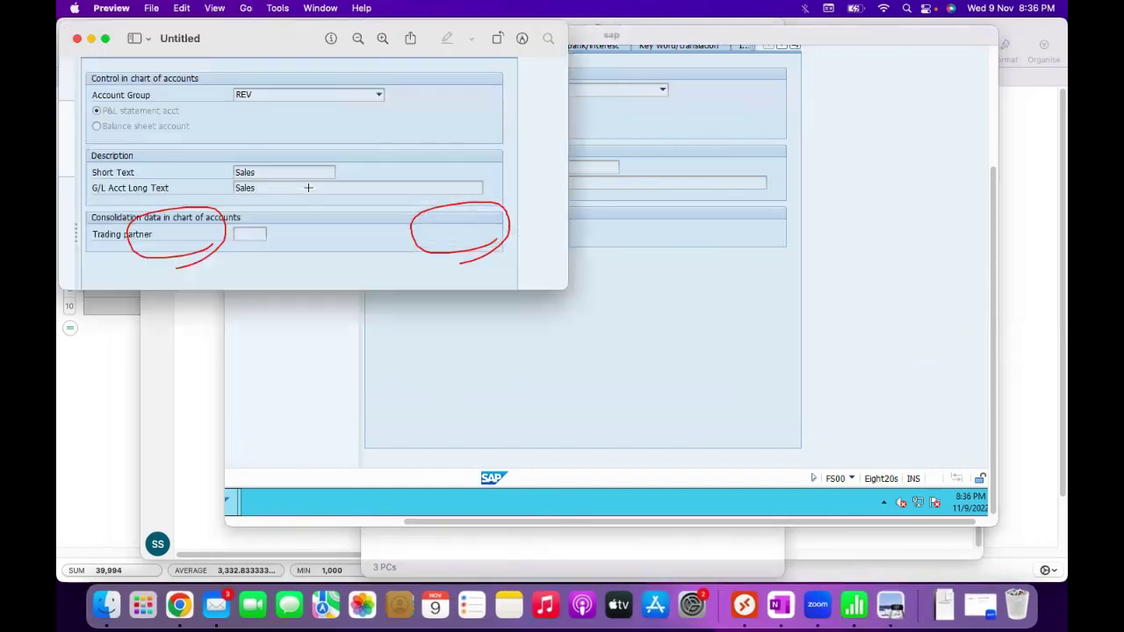
drag(63, 58, 386, 154)
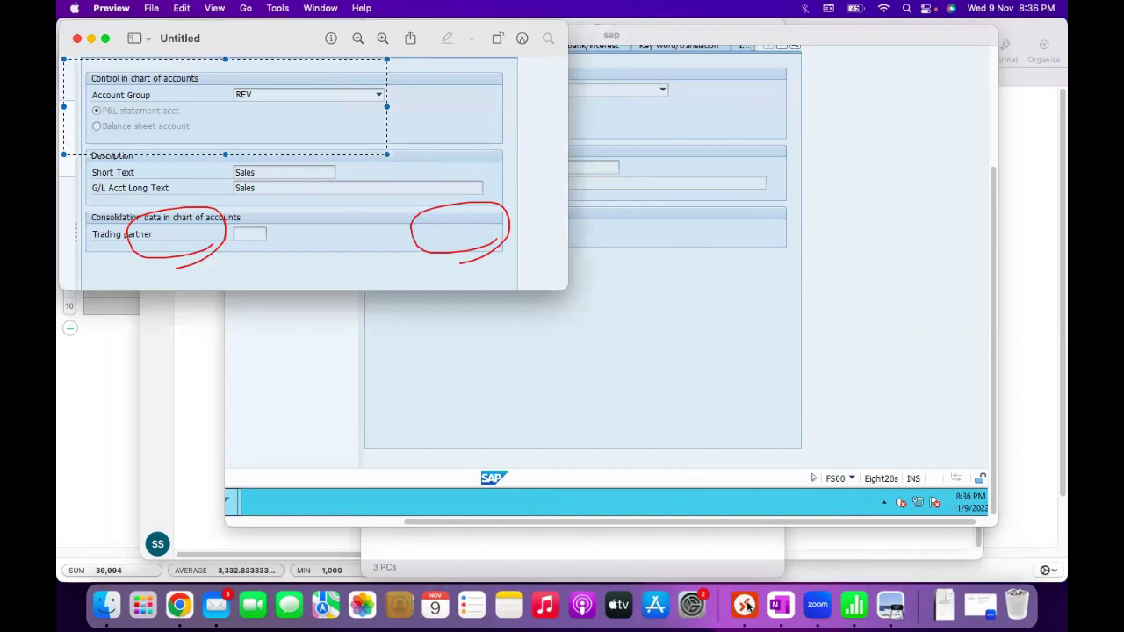
- Switch to OneNote, paste the copied Account Group screenshot below the ECC heading, and annotate its account group and account type fields
click(782, 613)
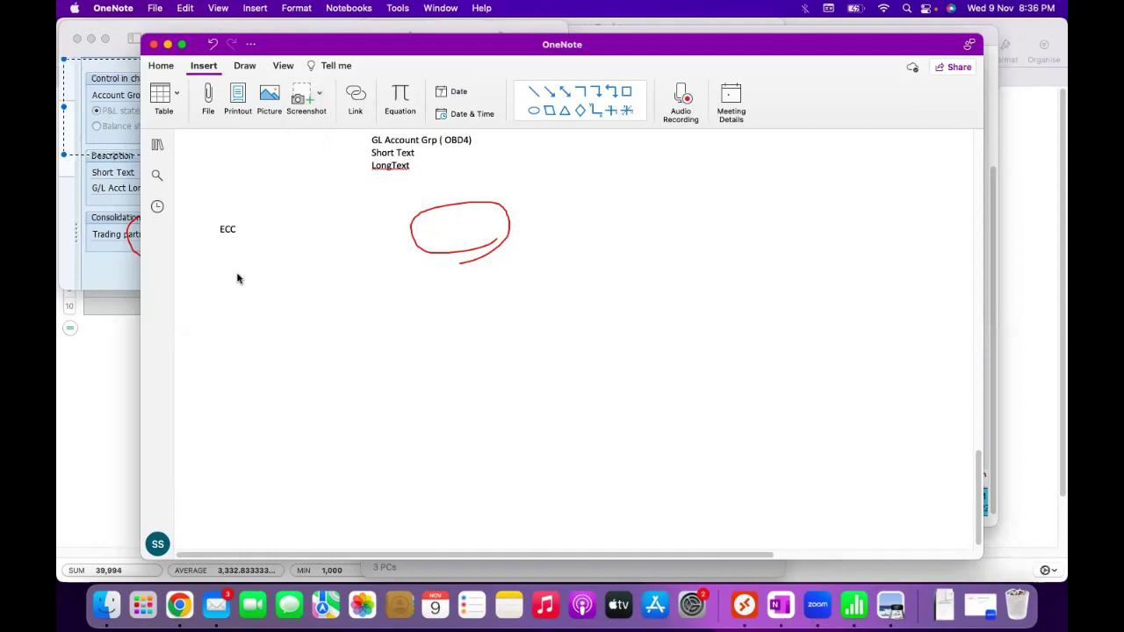
key(super+v)
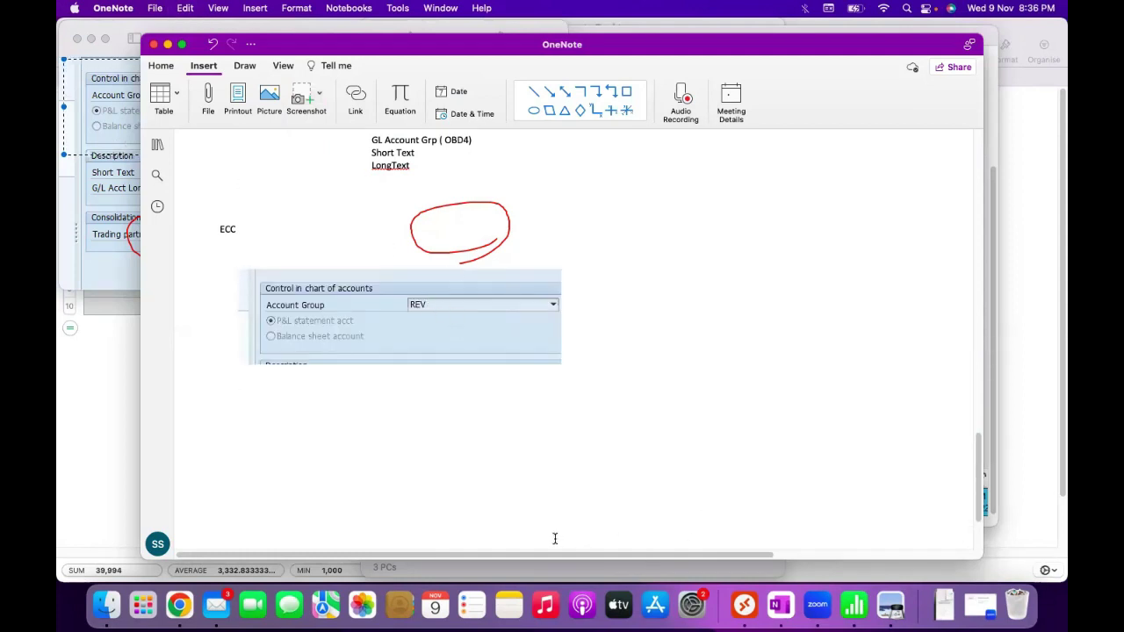
click(472, 567)
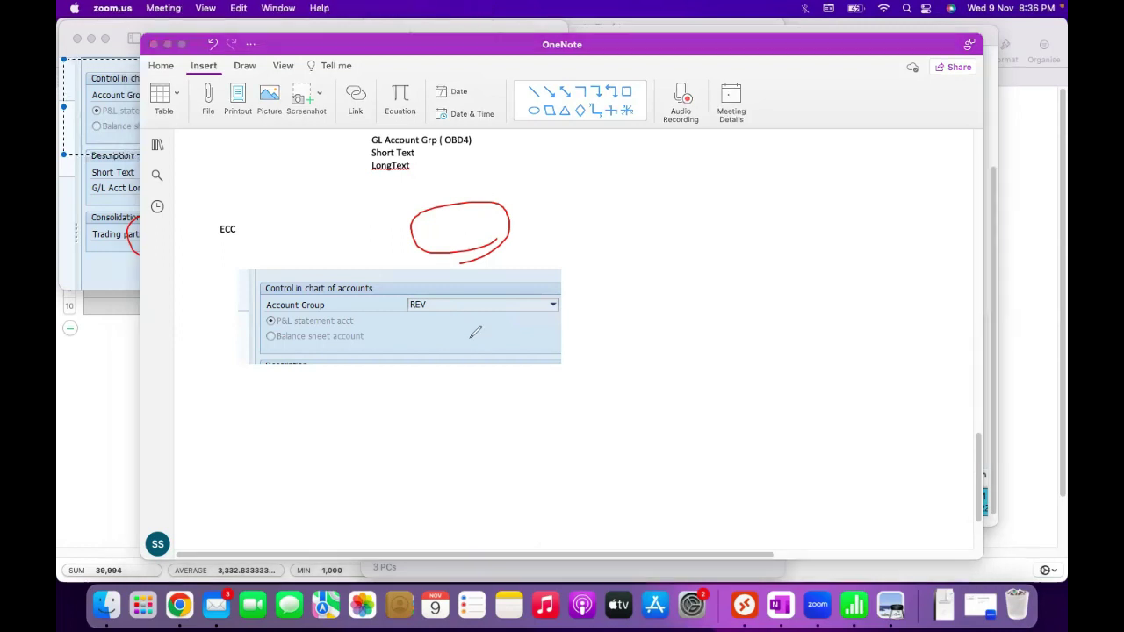
drag(472, 303, 517, 270)
mouse_move(301, 339)
mouse_down()
mouse_move(308, 298)
mouse_move(298, 343)
mouse_up()
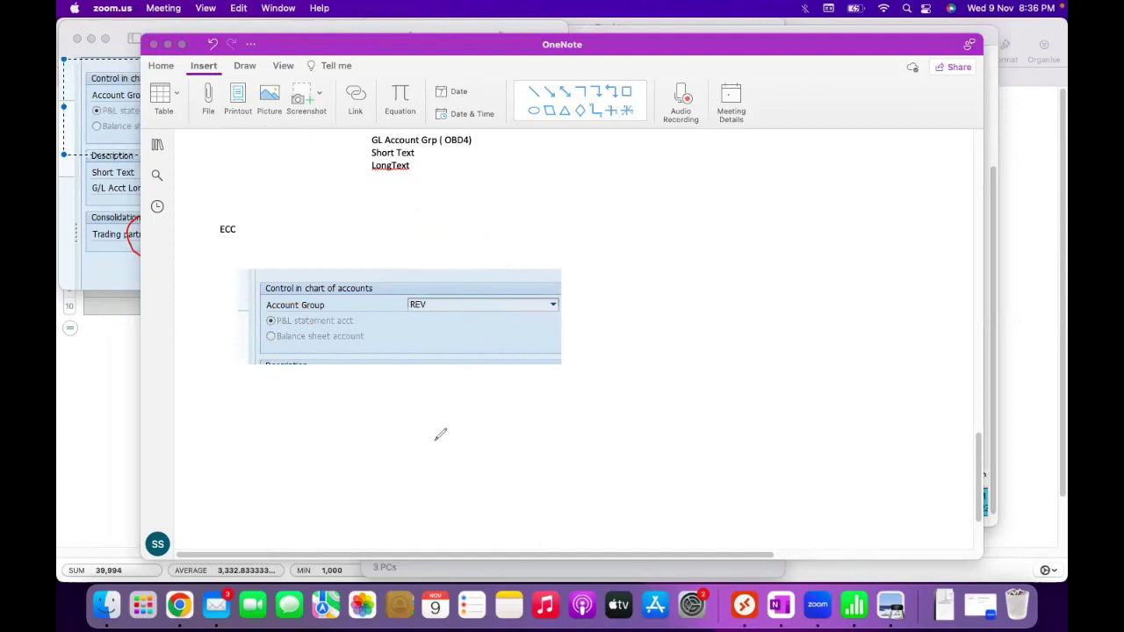
- Minimize the OneNote window and close the Untitled screenshot in Preview, deleting it without saving
click(169, 45)
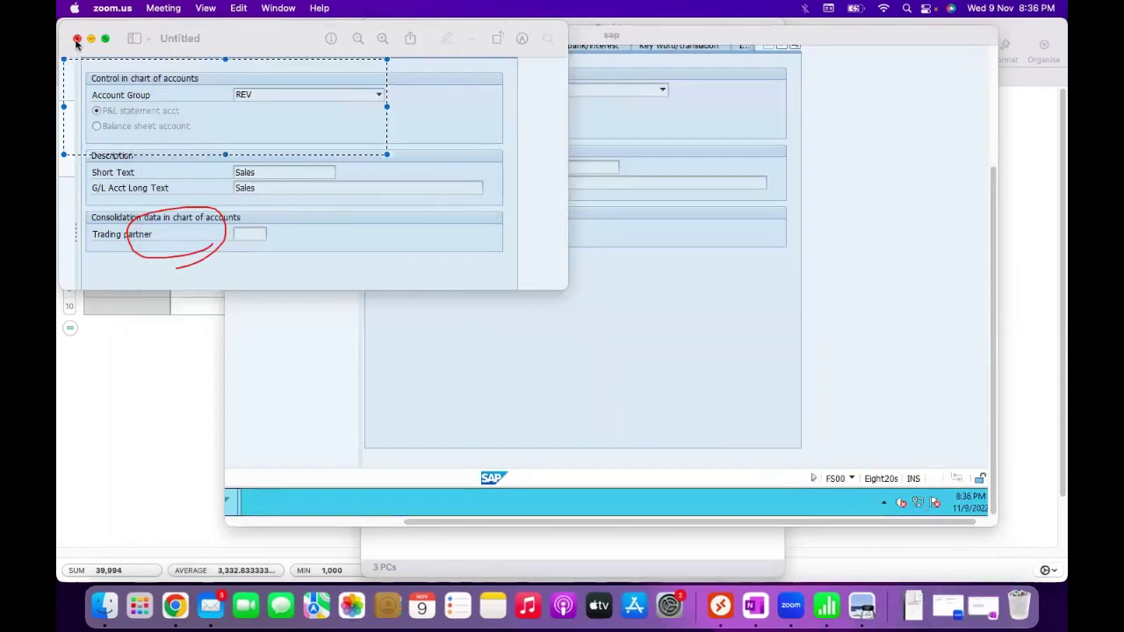
key(super+w)
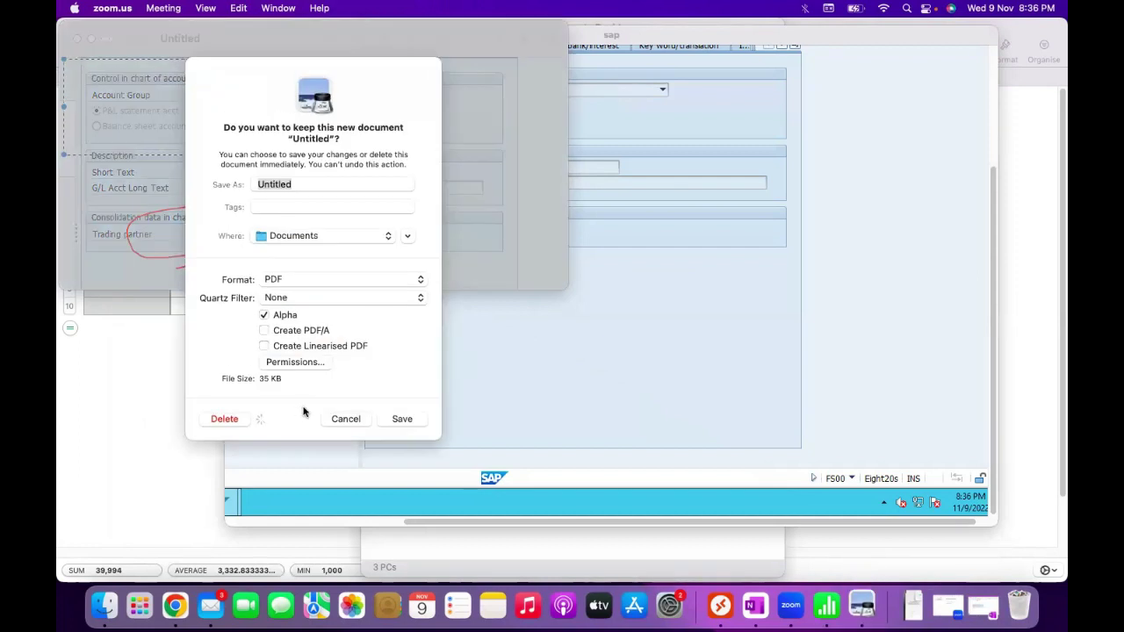
click(235, 422)
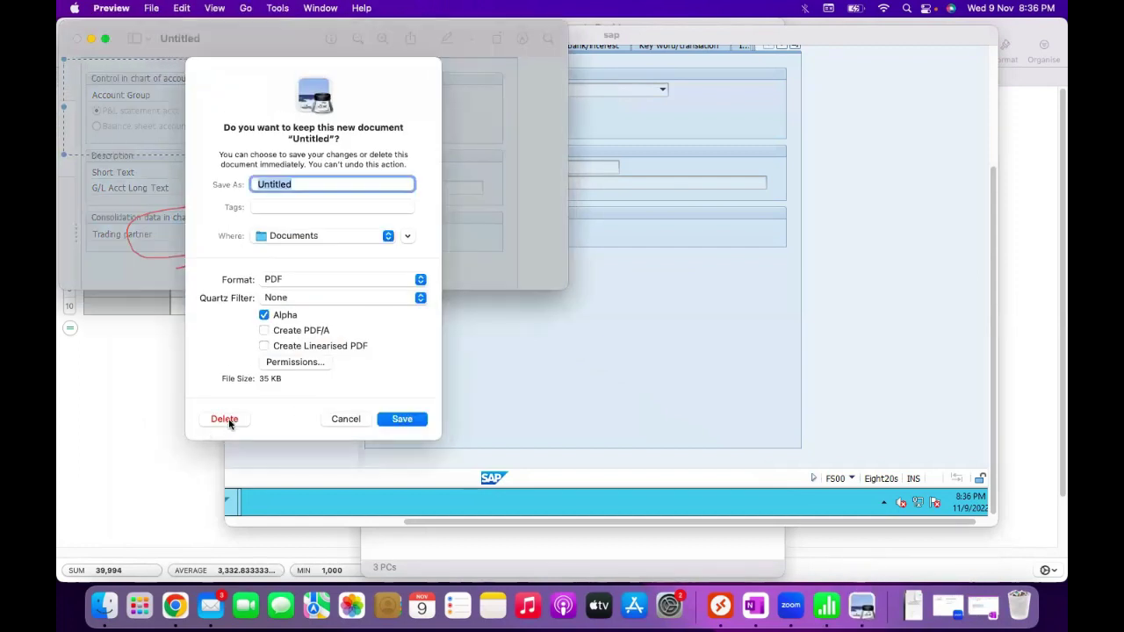
click(229, 421)
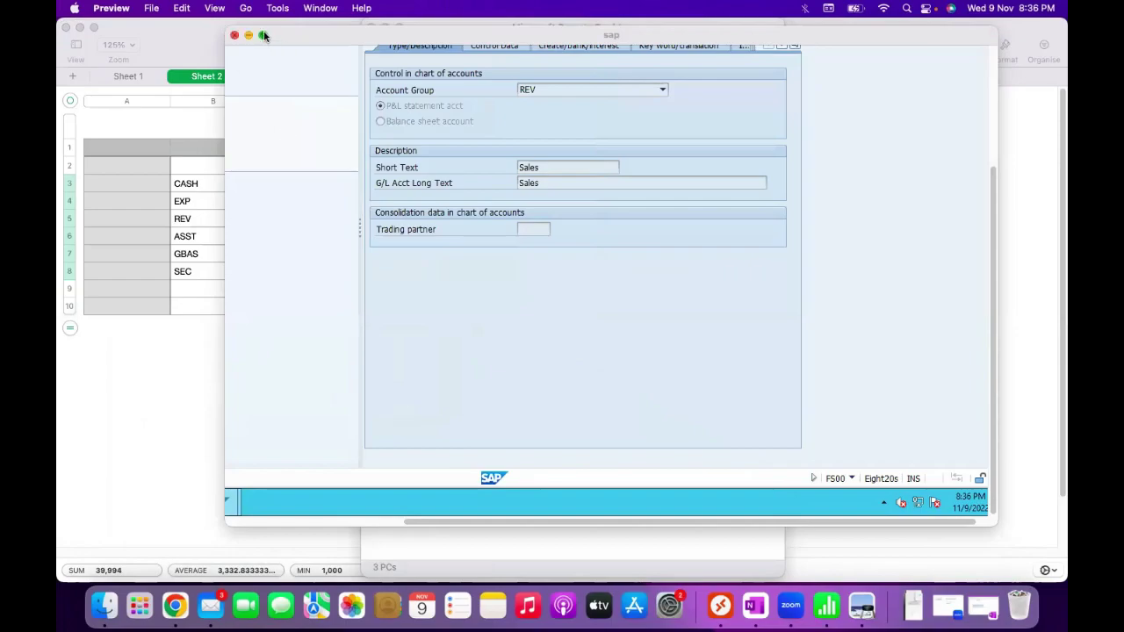
- Bring the SAP remote session to full screen and end the ECC session with the command /nex
click(262, 35)
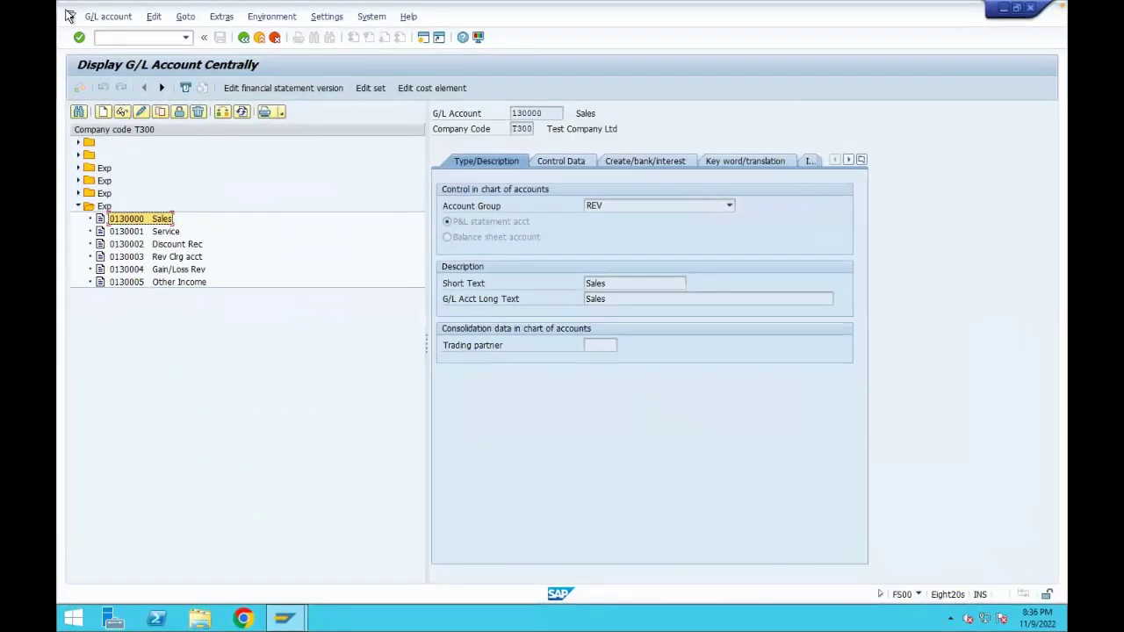
click(112, 37)
text(/ne)
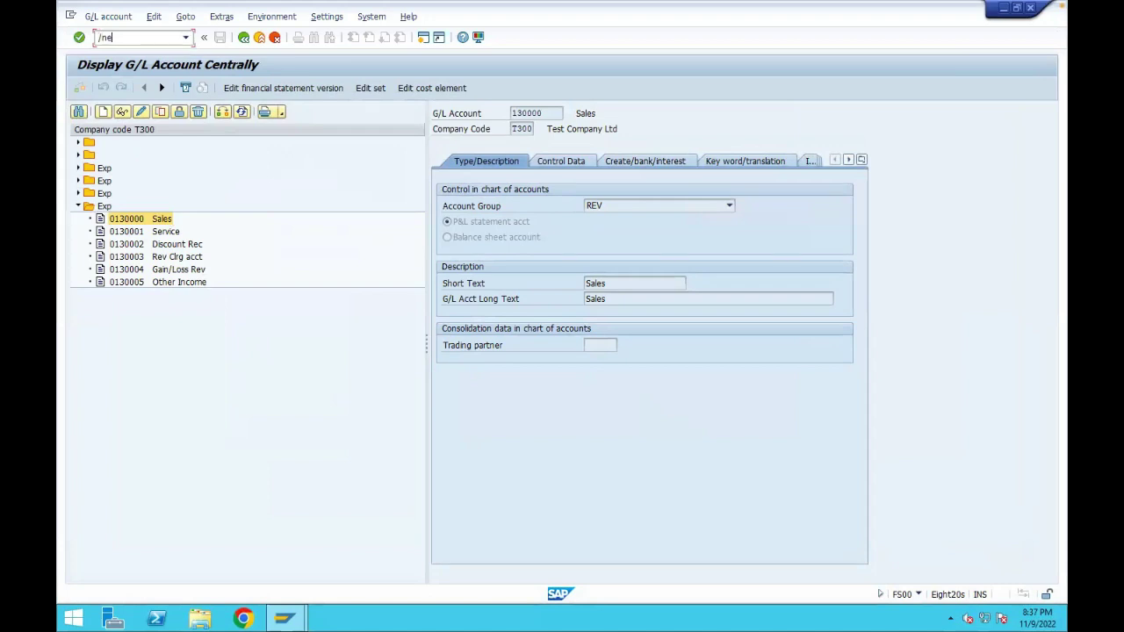
text(x)
key(Return)
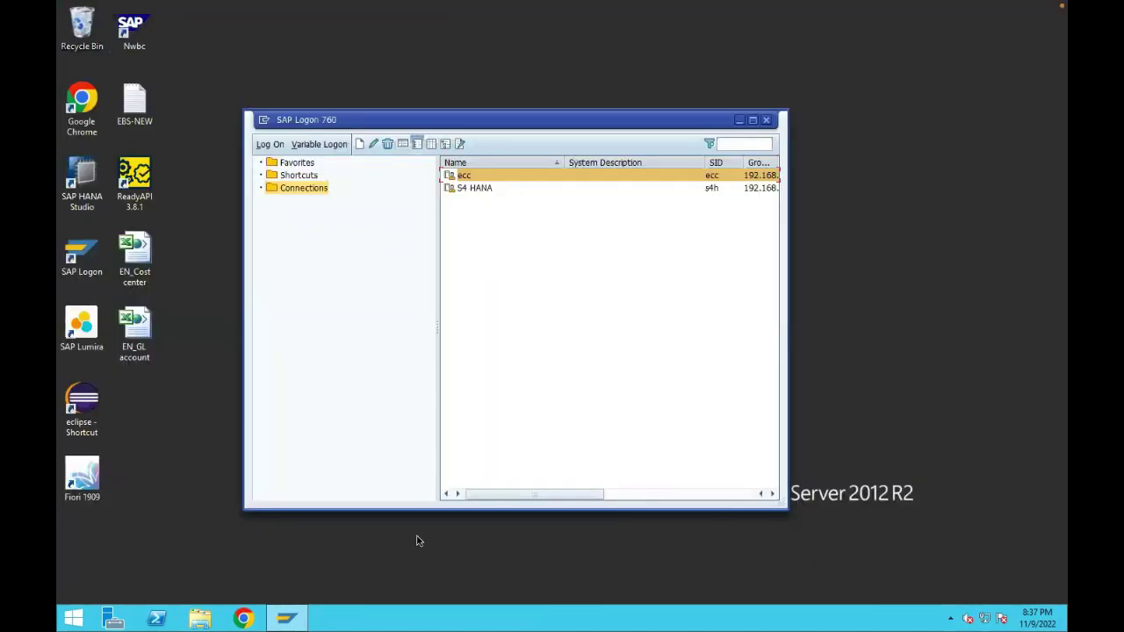
- Log on to the S4 HANA system with the user name and account password, and dismiss the licence notice
click(482, 188)
double_click(482, 188)
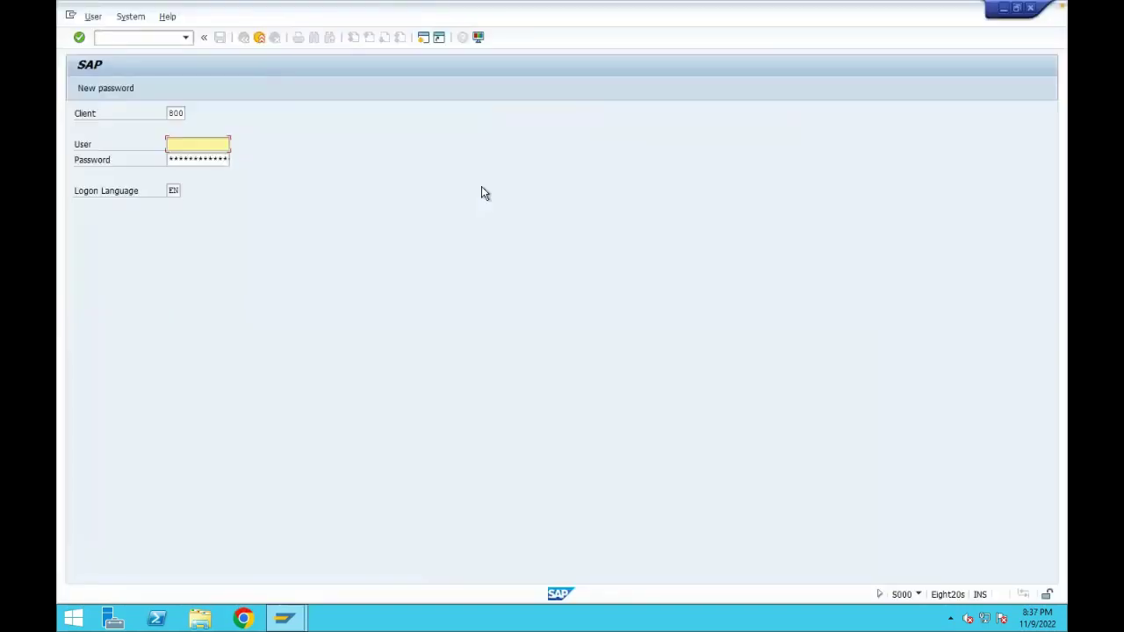
text(pradeep)
key(Tab)
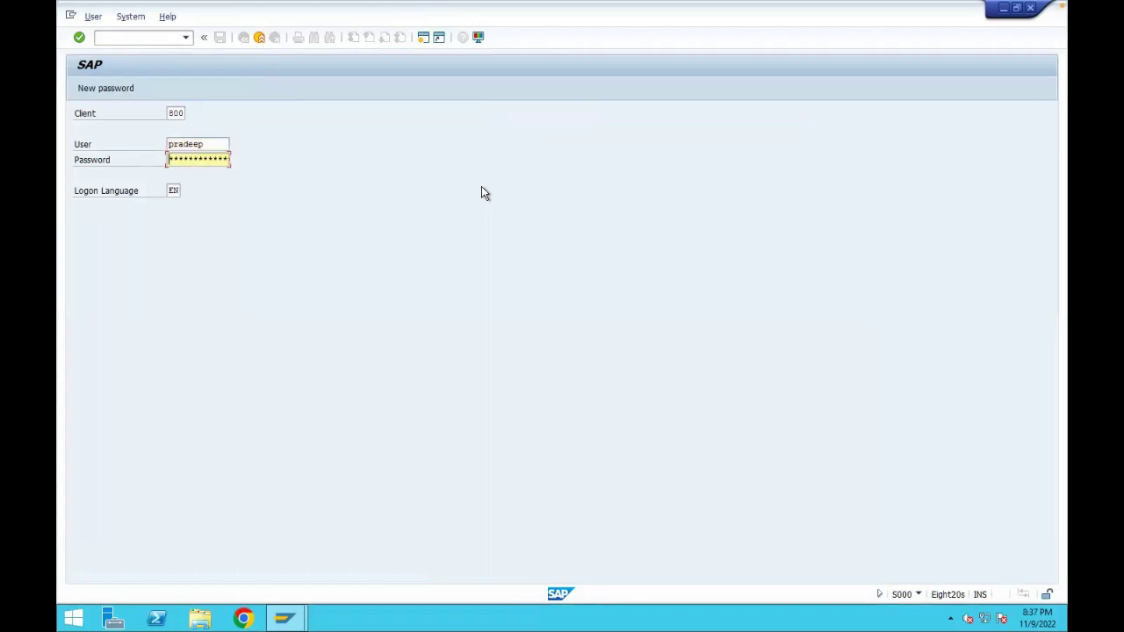
text(**)
key(Return)
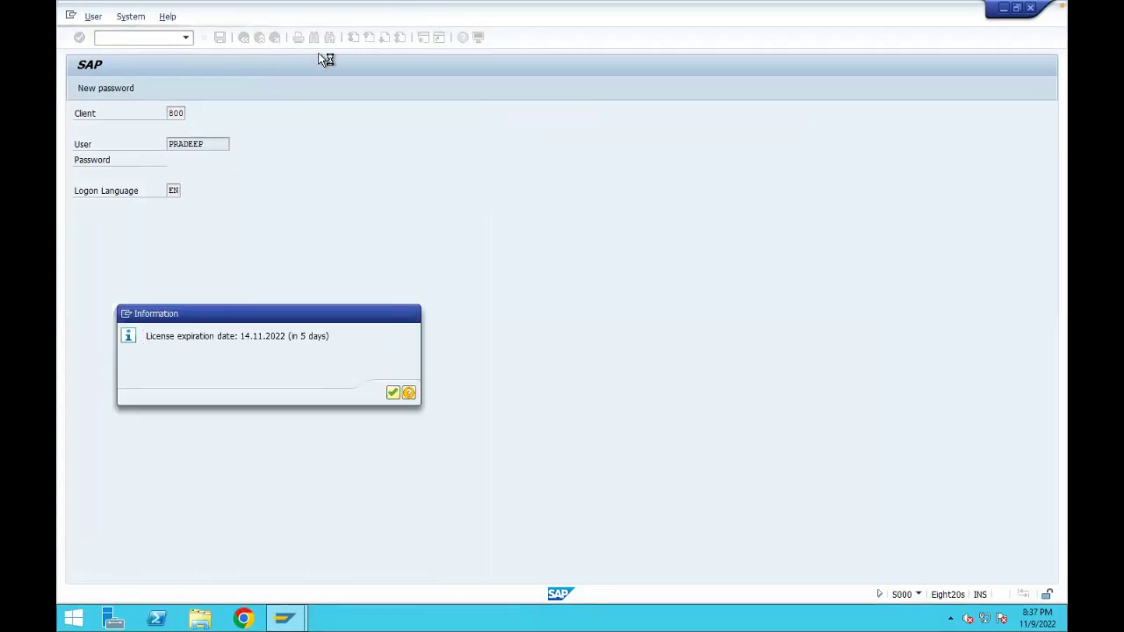
key(Return)
click(96, 32)
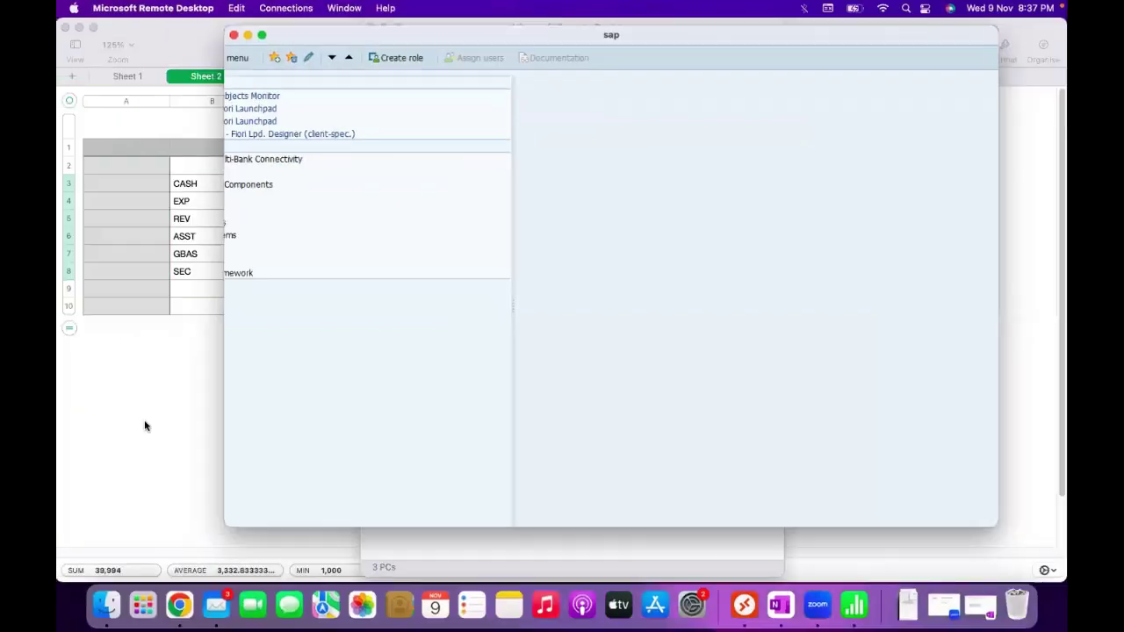
click(784, 606)
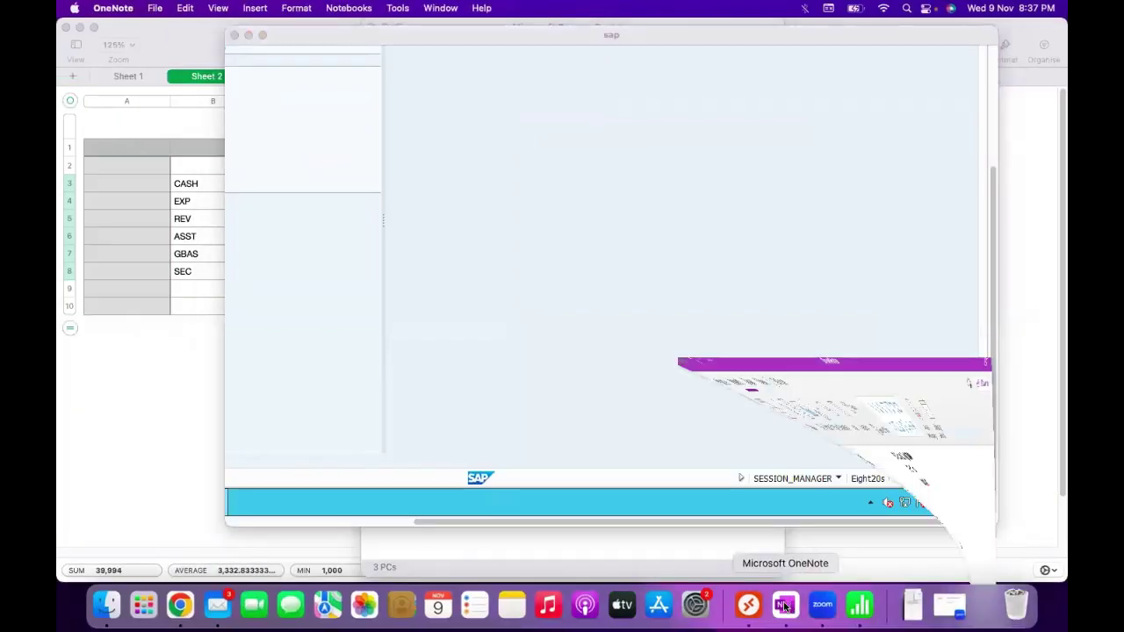
click(168, 44)
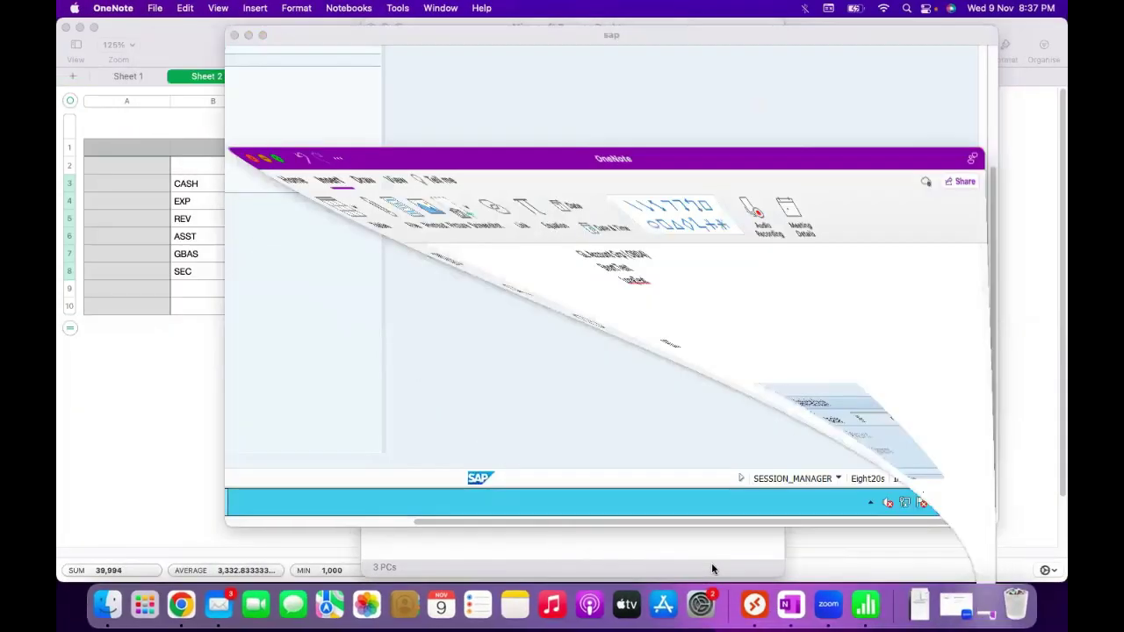
click(744, 604)
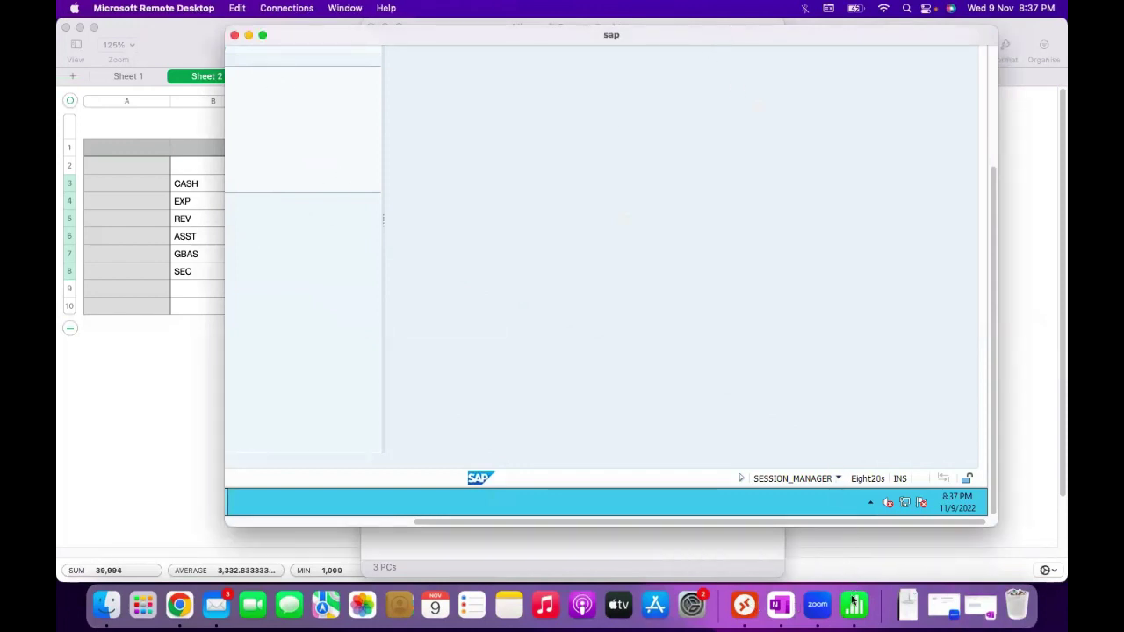
click(249, 35)
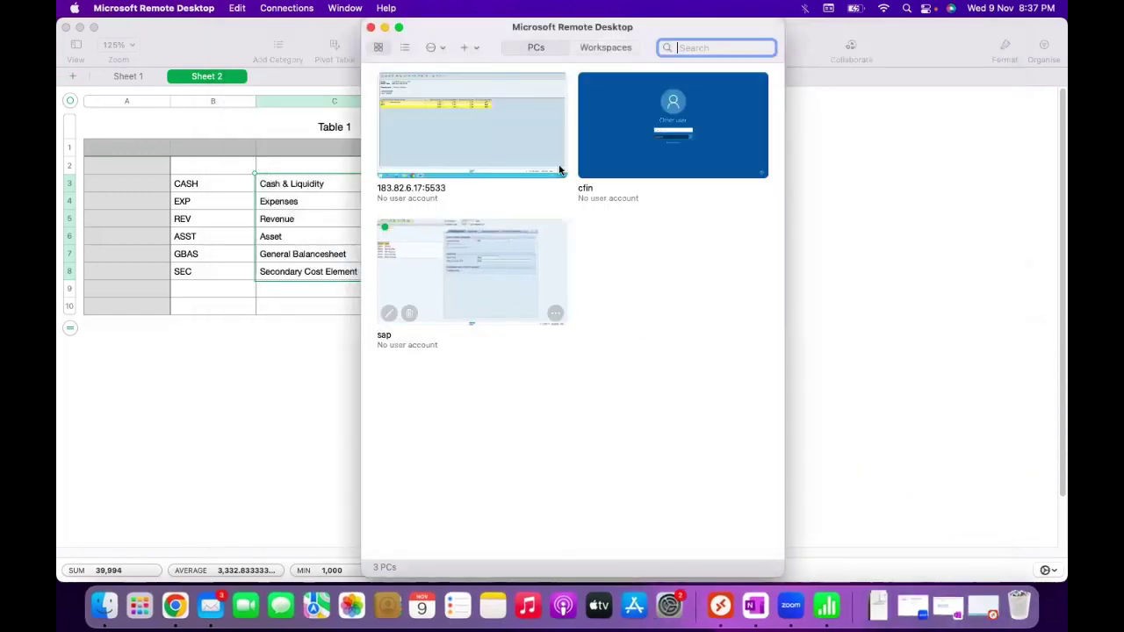
double_click(510, 237)
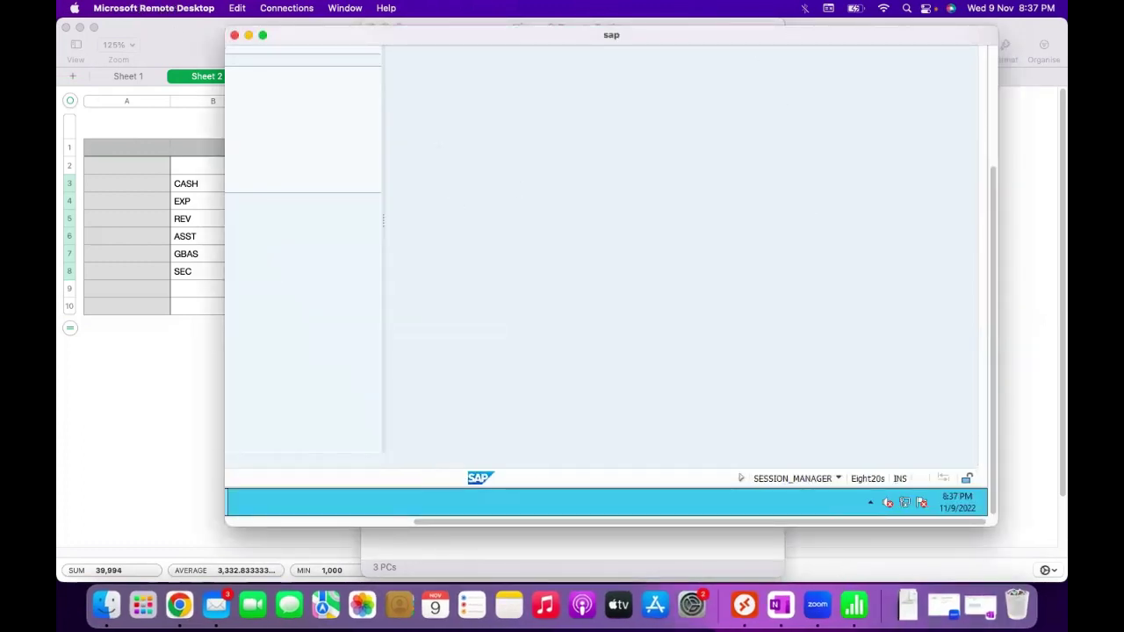
click(263, 36)
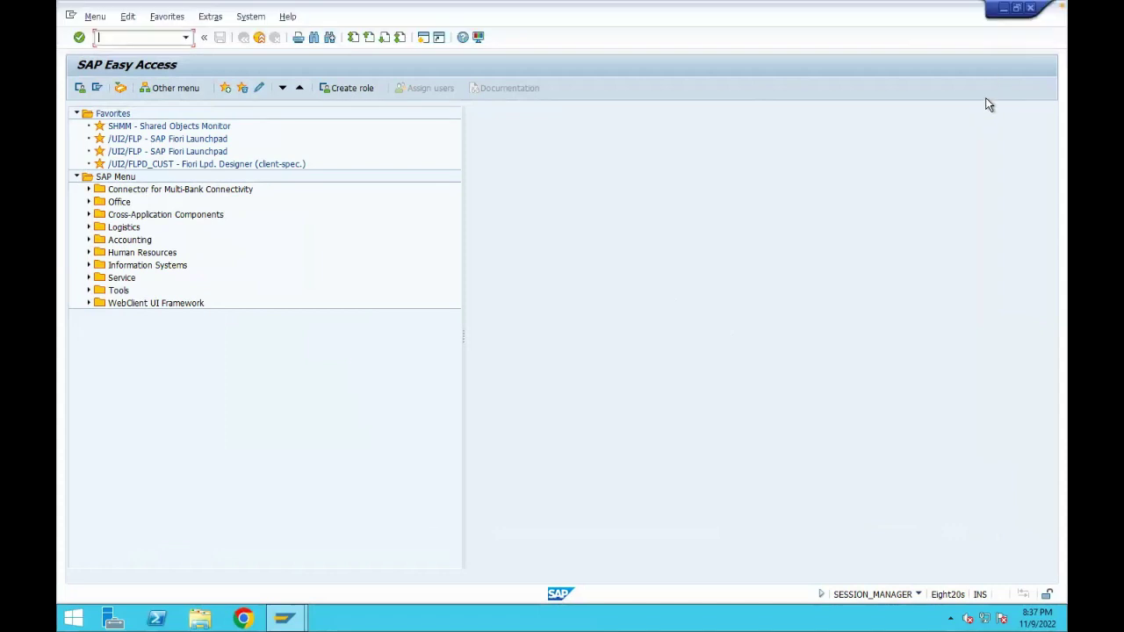
- Minimize the SAP window, launch Fiori 1909 from the desktop, and log on with the user name and account password
click(1005, 11)
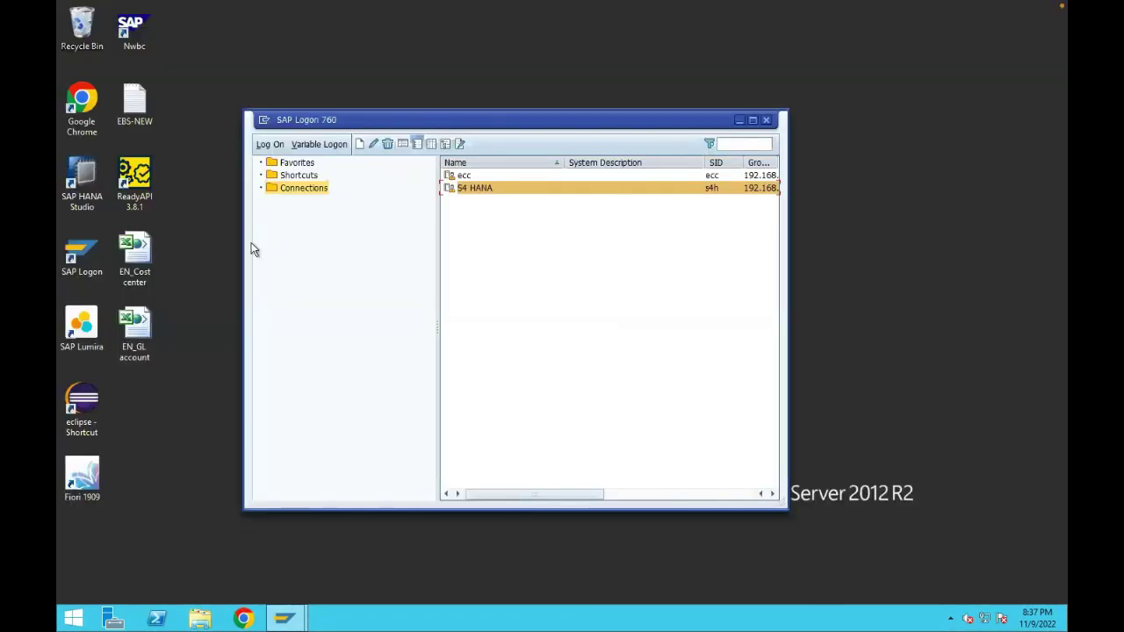
double_click(95, 496)
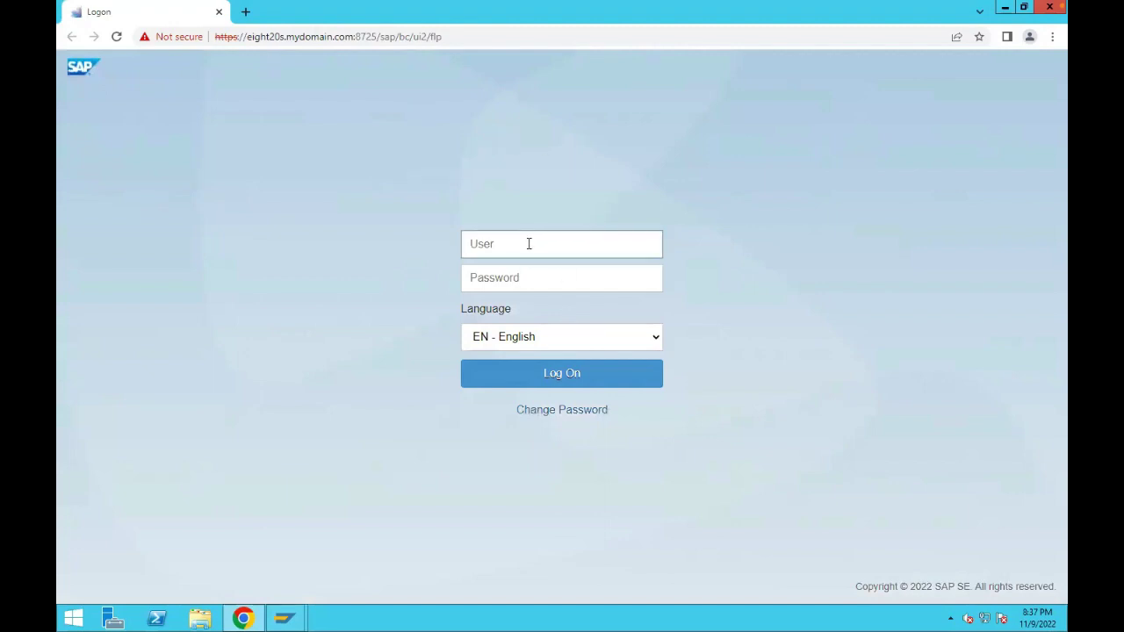
text(pradeep)
key(Tab)
text(****)
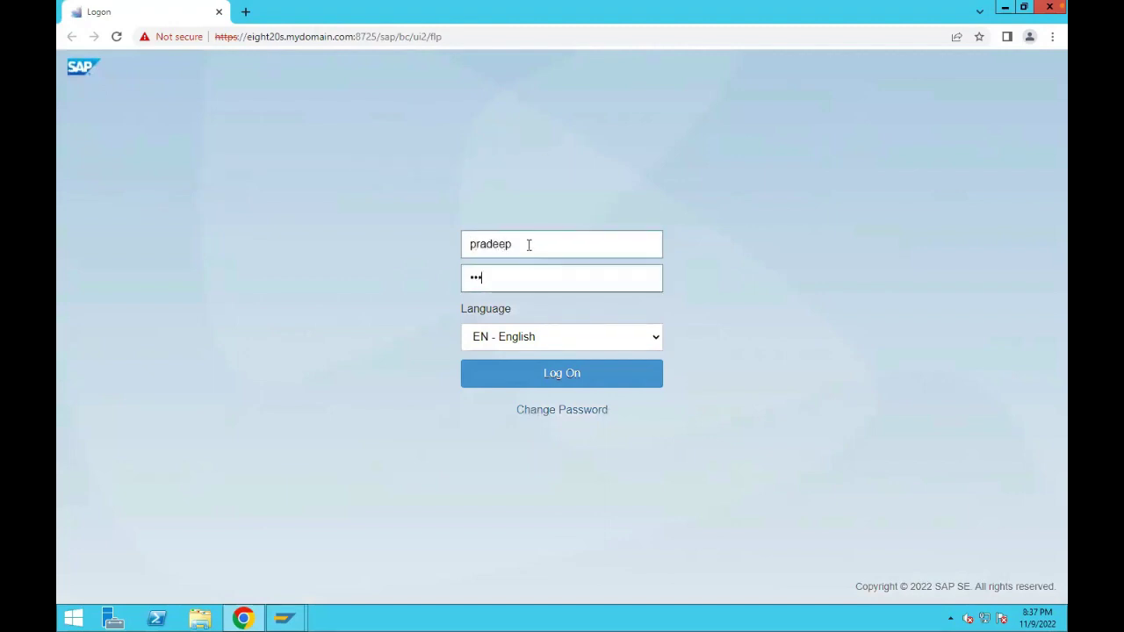
text(****)
key(Return)
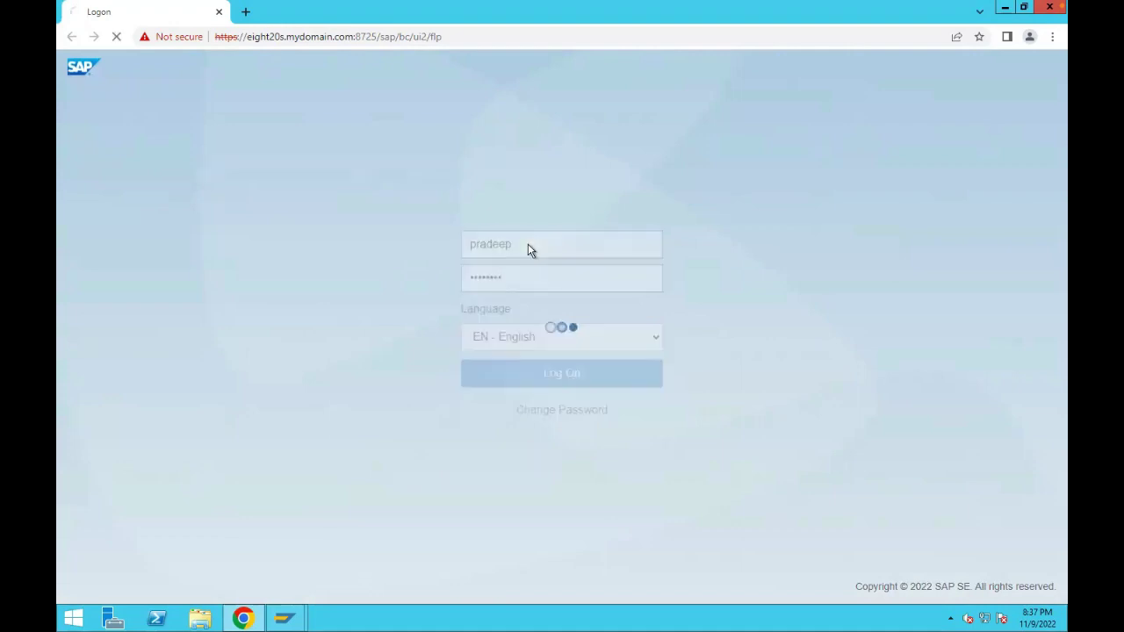
- Return to SAP Easy Access and open FS00 - Centrally under General Ledger > Master Records > G/L Accounts > Individual Processing
mouse_move(284, 618)
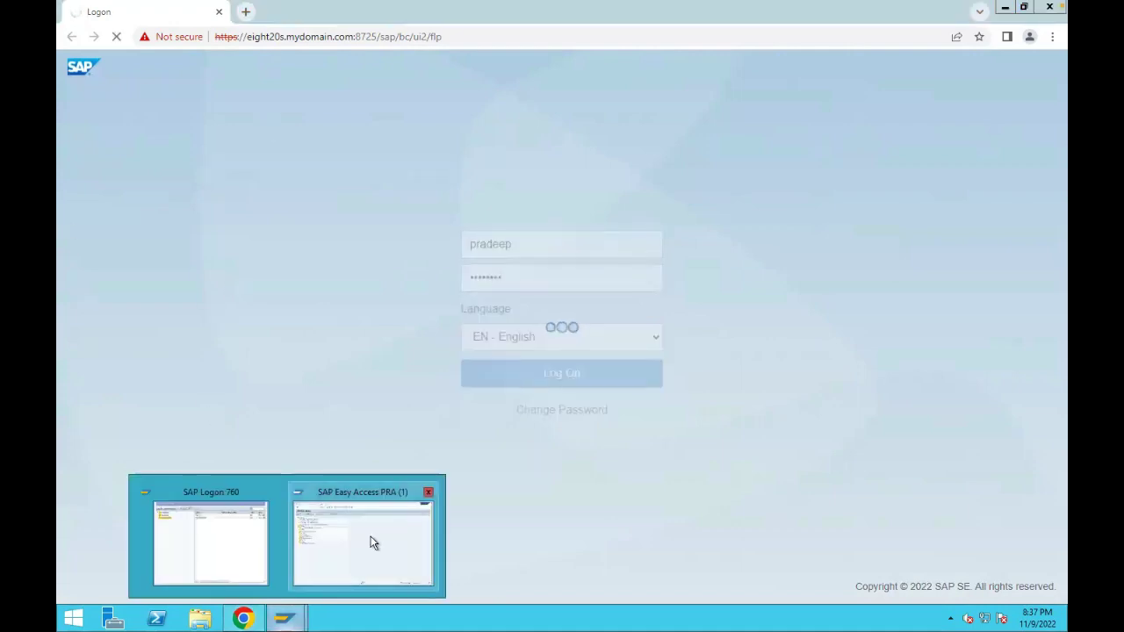
click(372, 539)
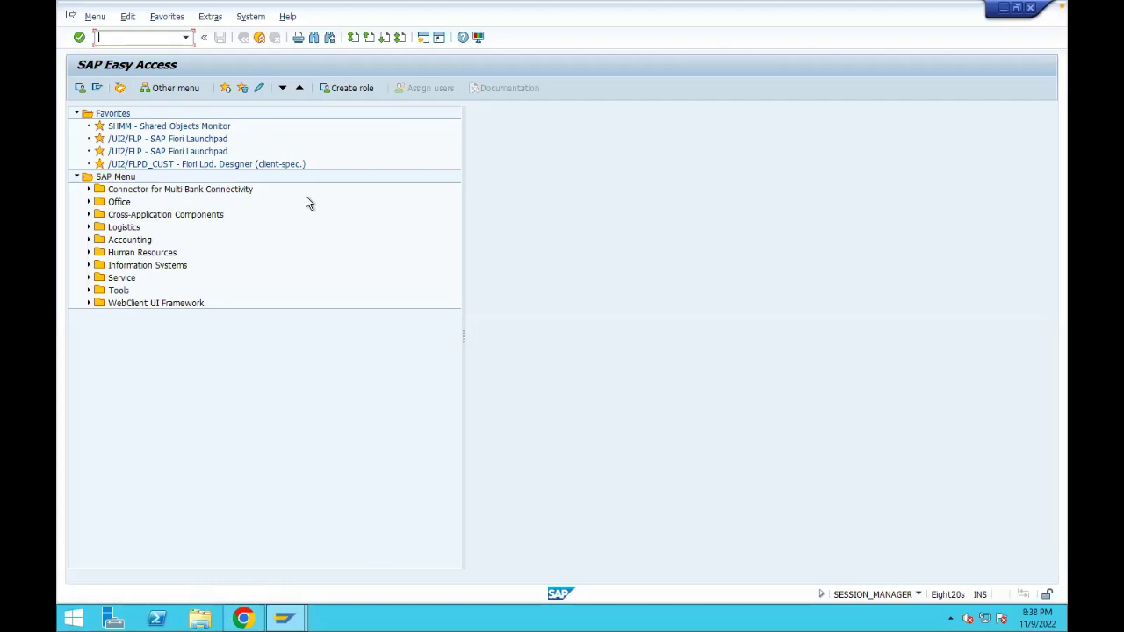
click(89, 240)
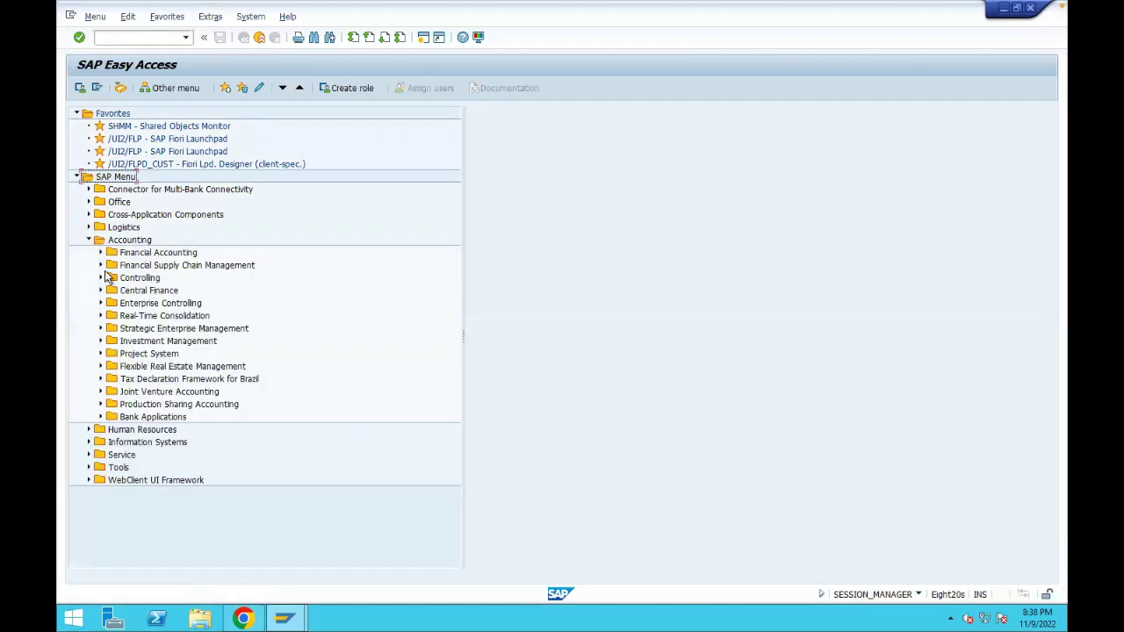
click(100, 253)
click(113, 265)
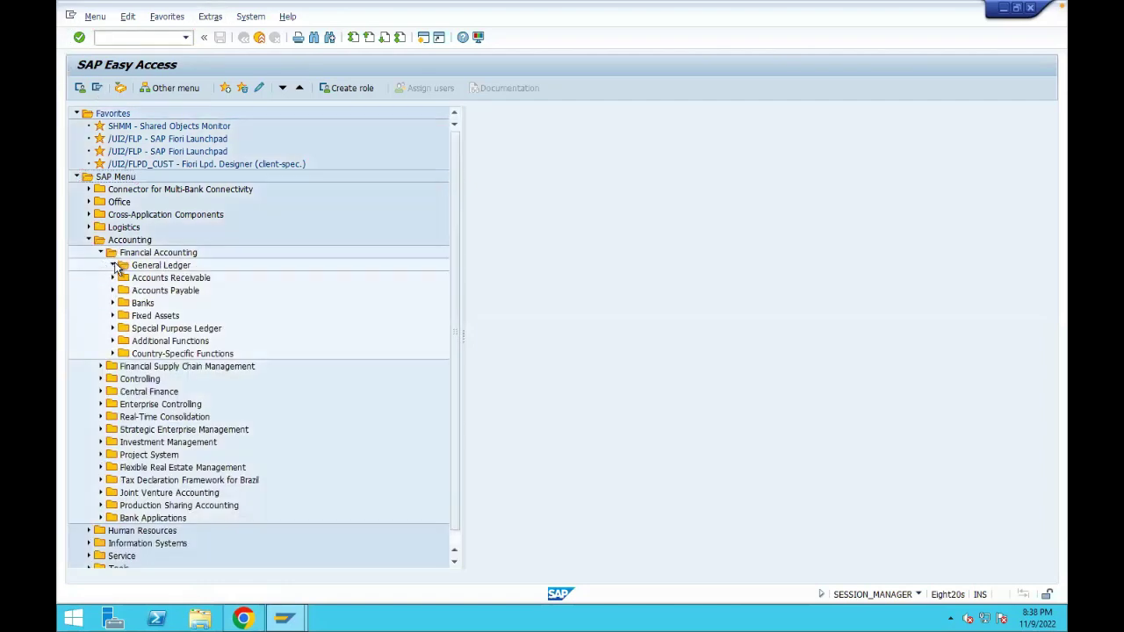
click(125, 317)
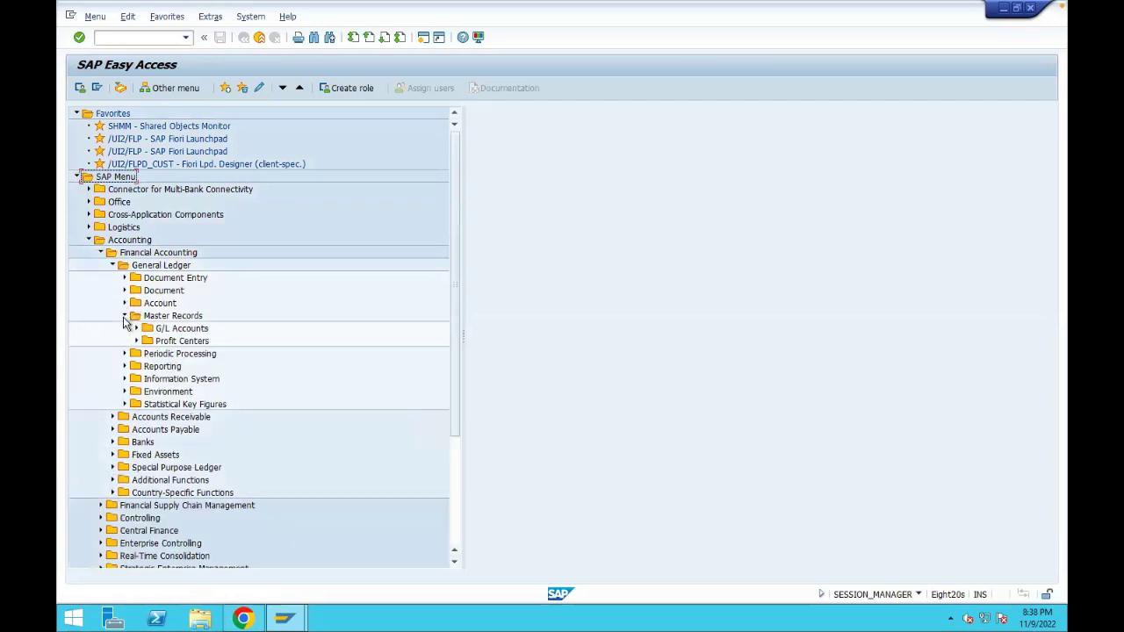
click(136, 329)
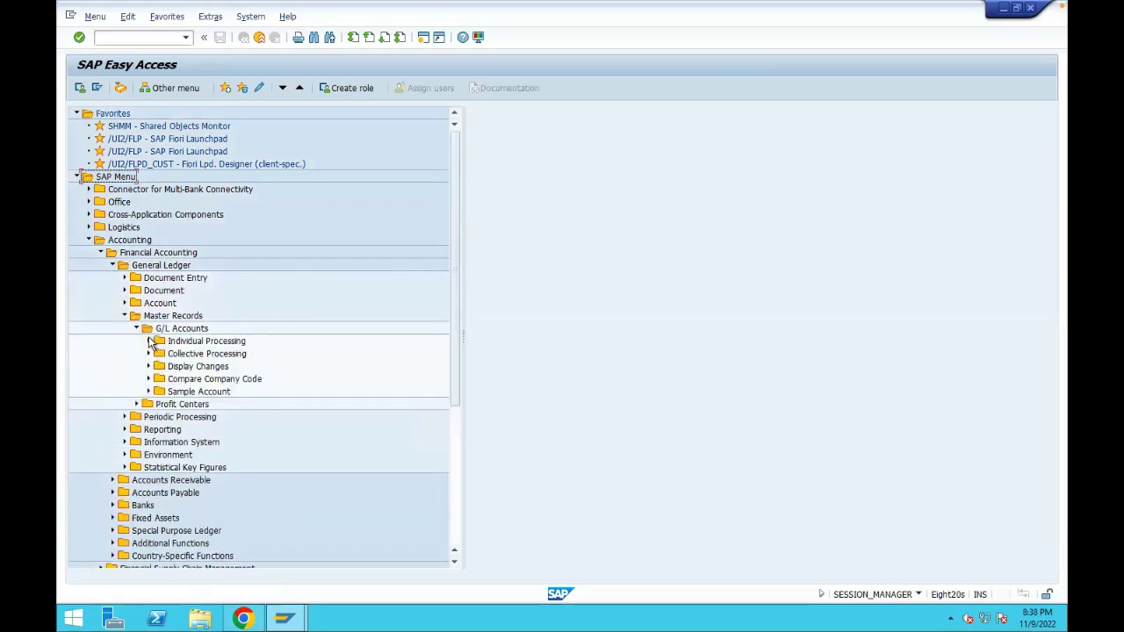
click(149, 341)
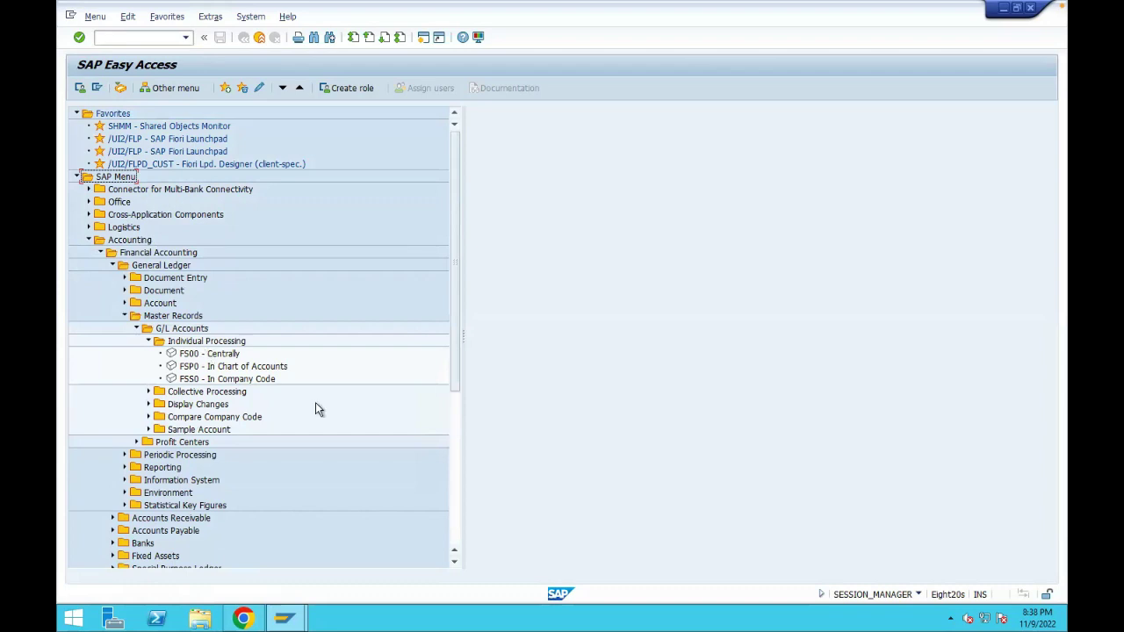
double_click(224, 354)
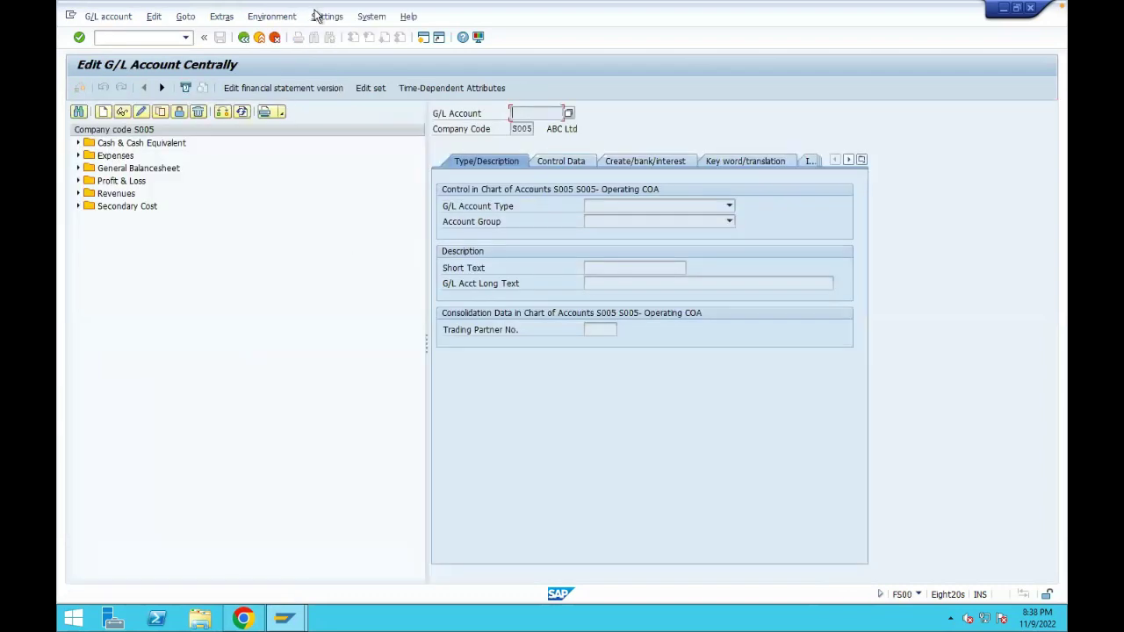
- Set the hierarchy display to not show the navigation tree and restart the transaction with /nfs00
click(323, 17)
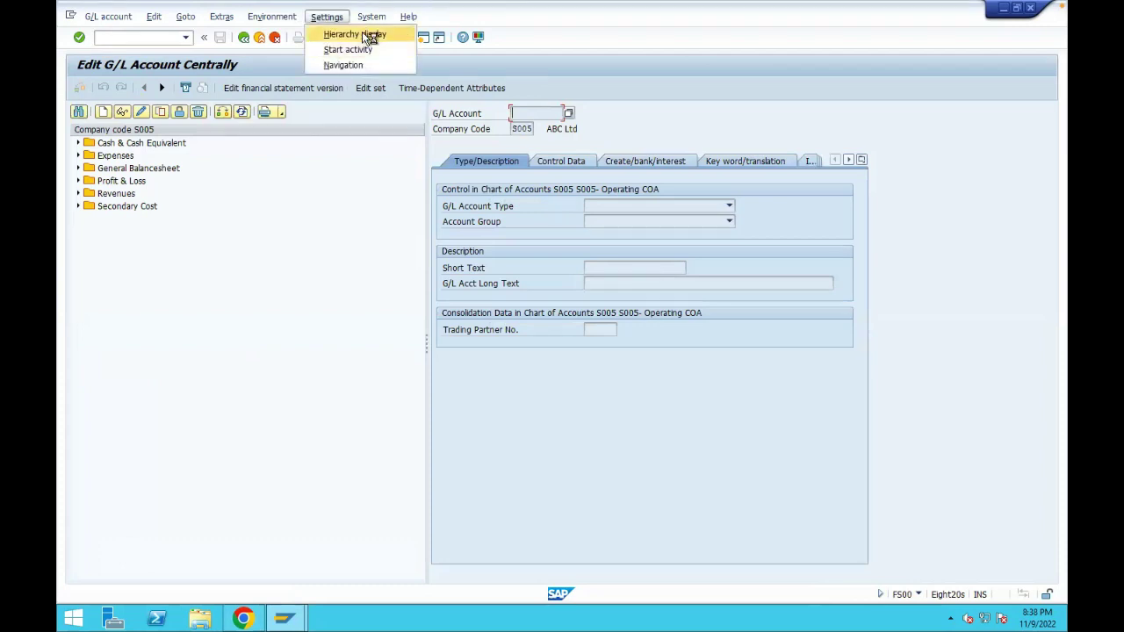
click(371, 34)
click(489, 181)
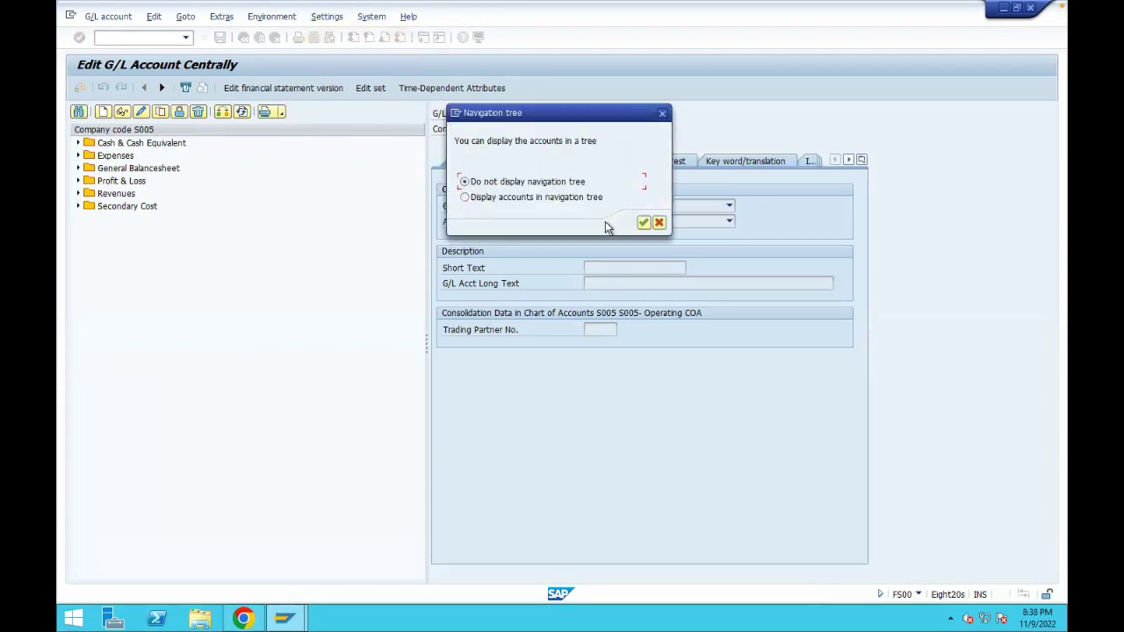
click(644, 223)
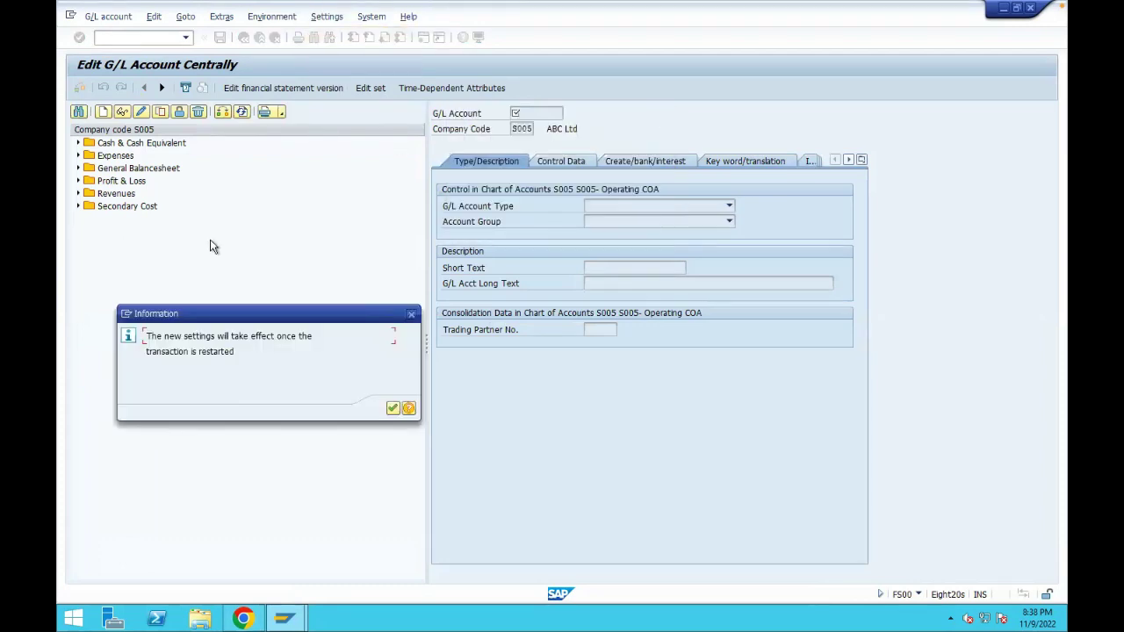
key(Return)
click(112, 36)
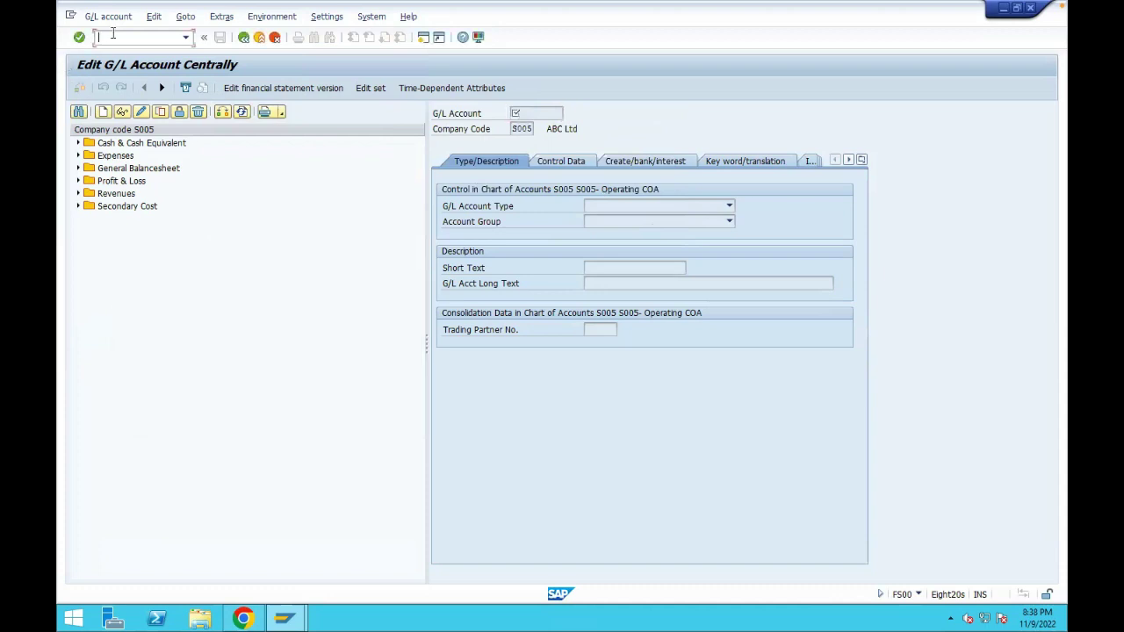
text(/nfs00)
key(Return)
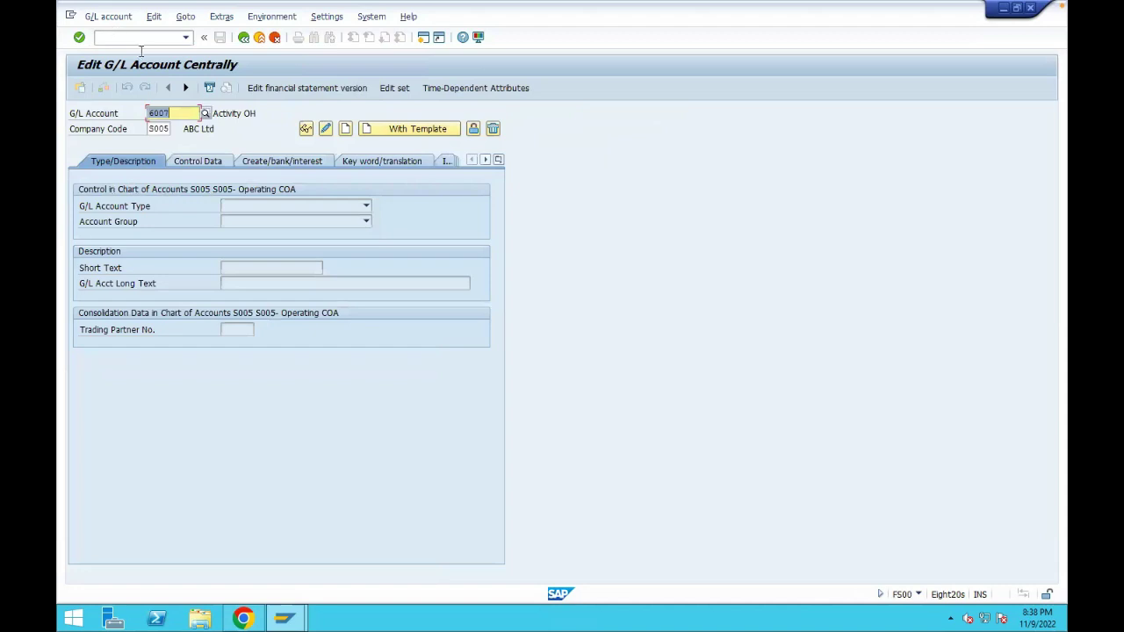
- Change the company code to S007 for the G/L account
click(172, 129)
double_click(171, 129)
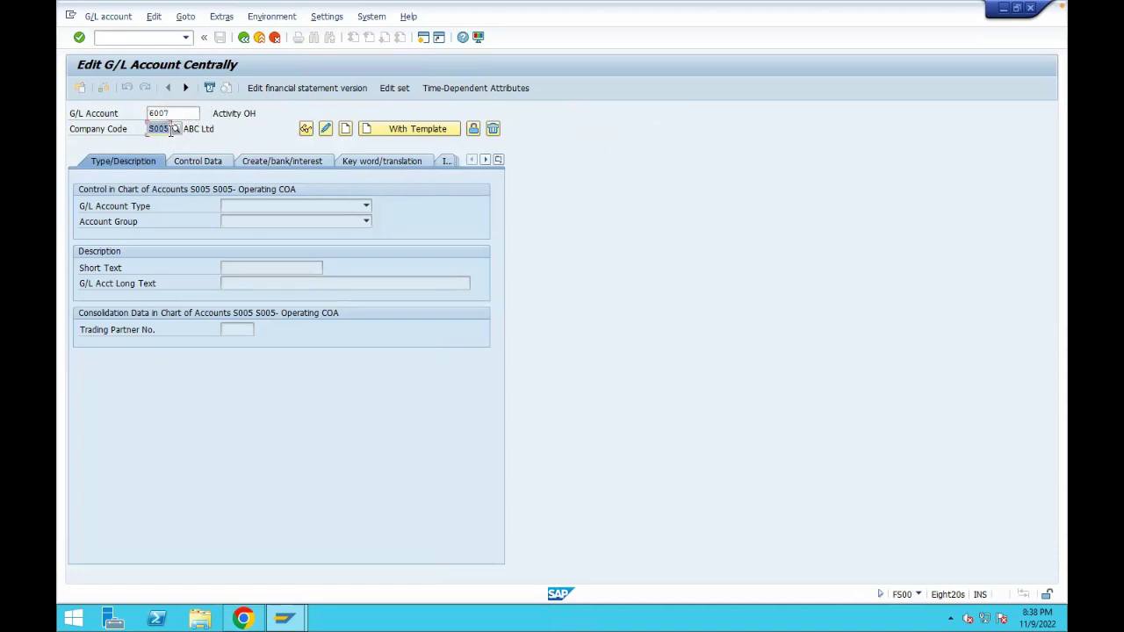
text(s007)
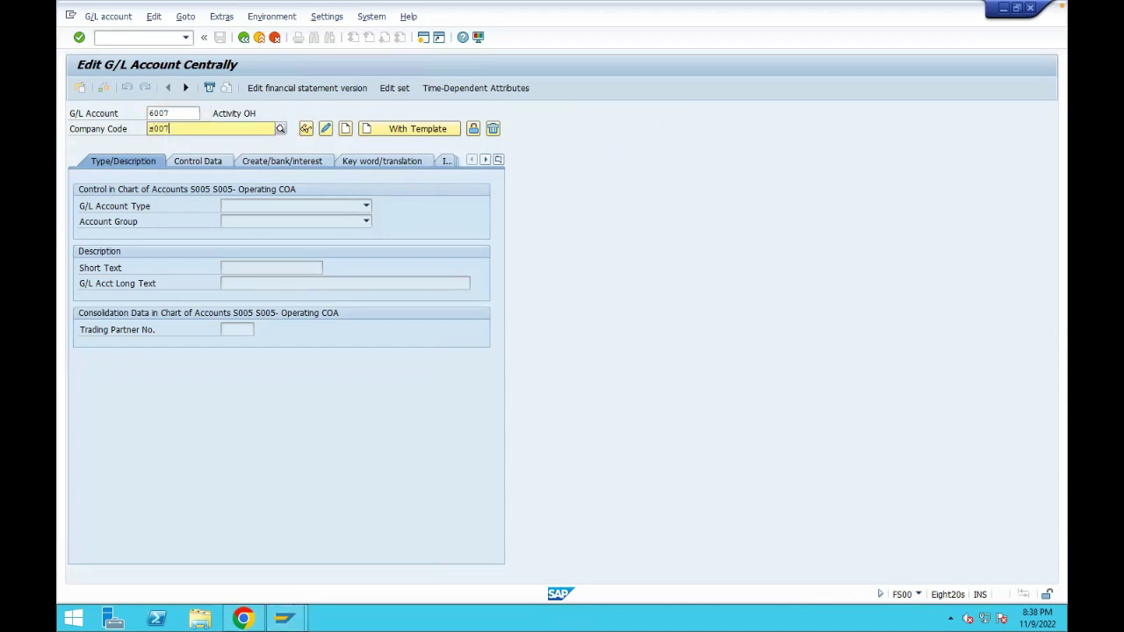
key(Return)
key(Return)
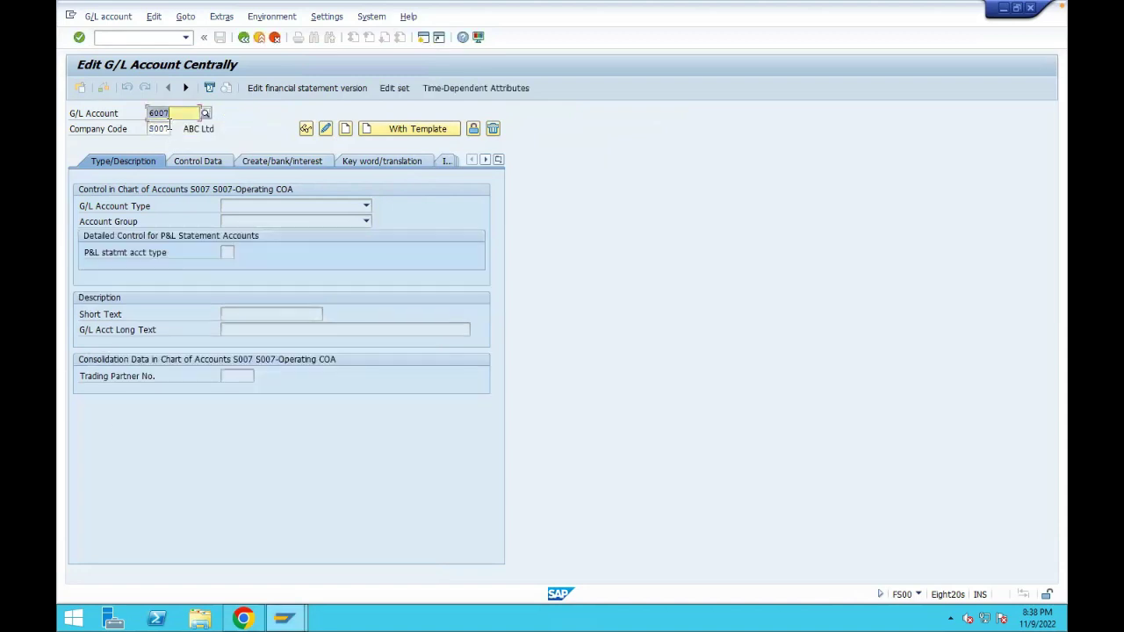
- Clear the G/L account number, search chart of accounts S007 for existing accounts, and close the search
key(BackSpace)
click(204, 113)
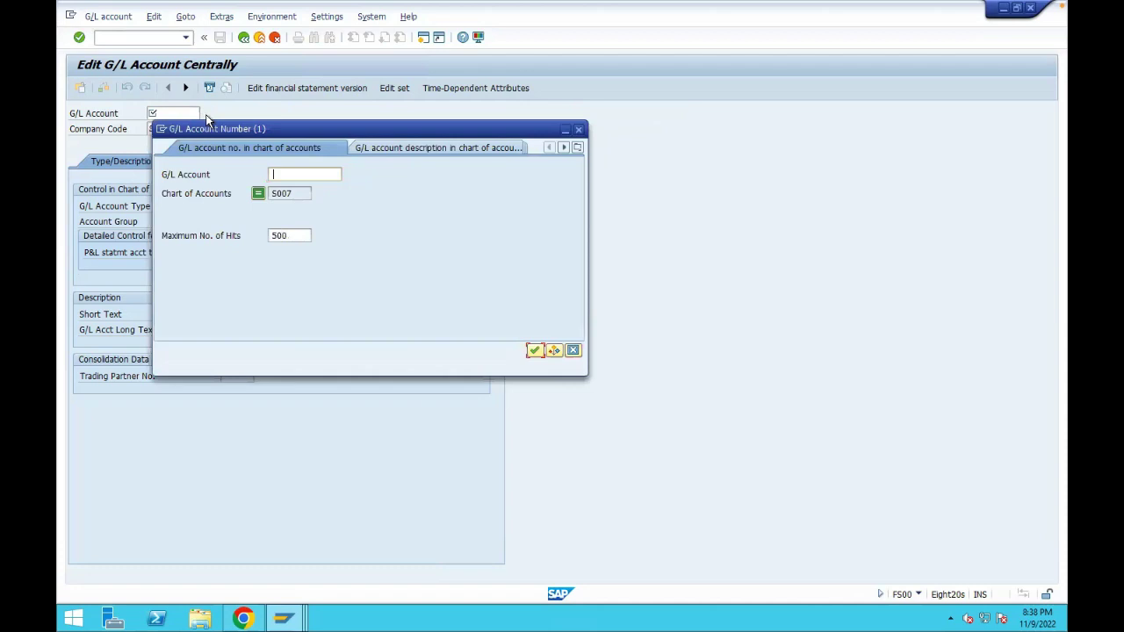
key(Return)
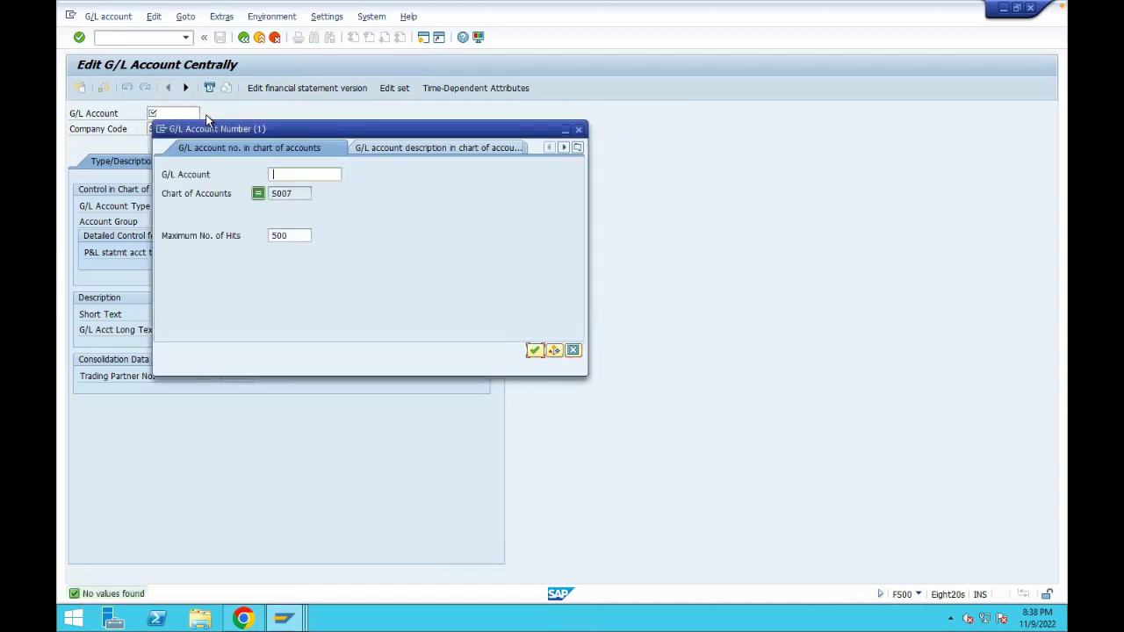
click(574, 351)
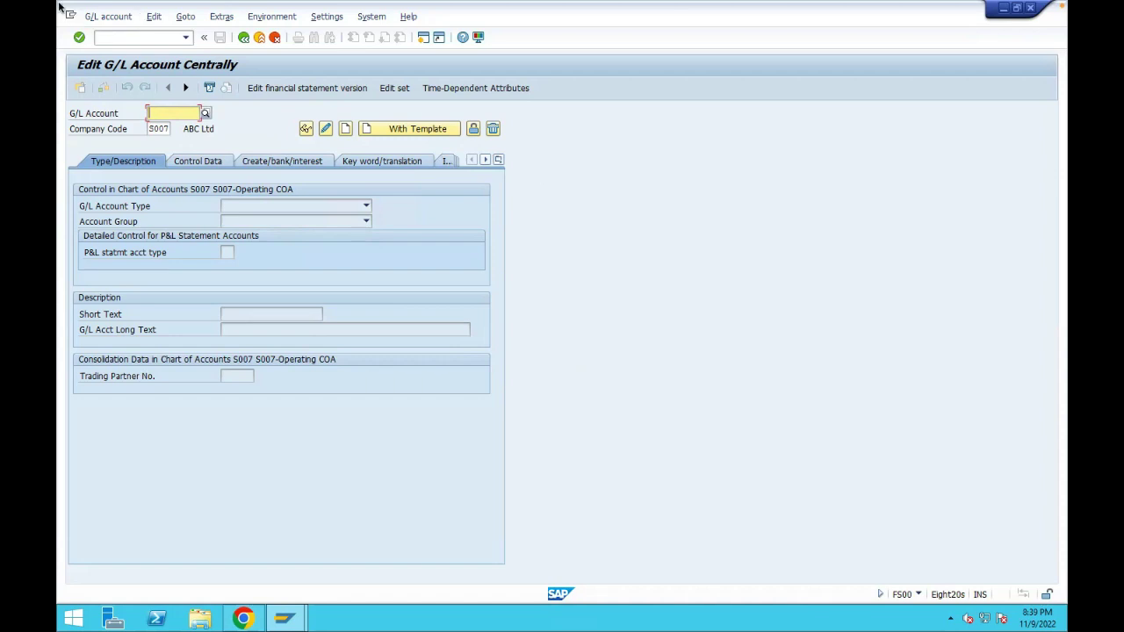
- Open a new session with transaction OBD4 and position the G/L account groups list at chart of accounts S007
click(423, 38)
text(obd4)
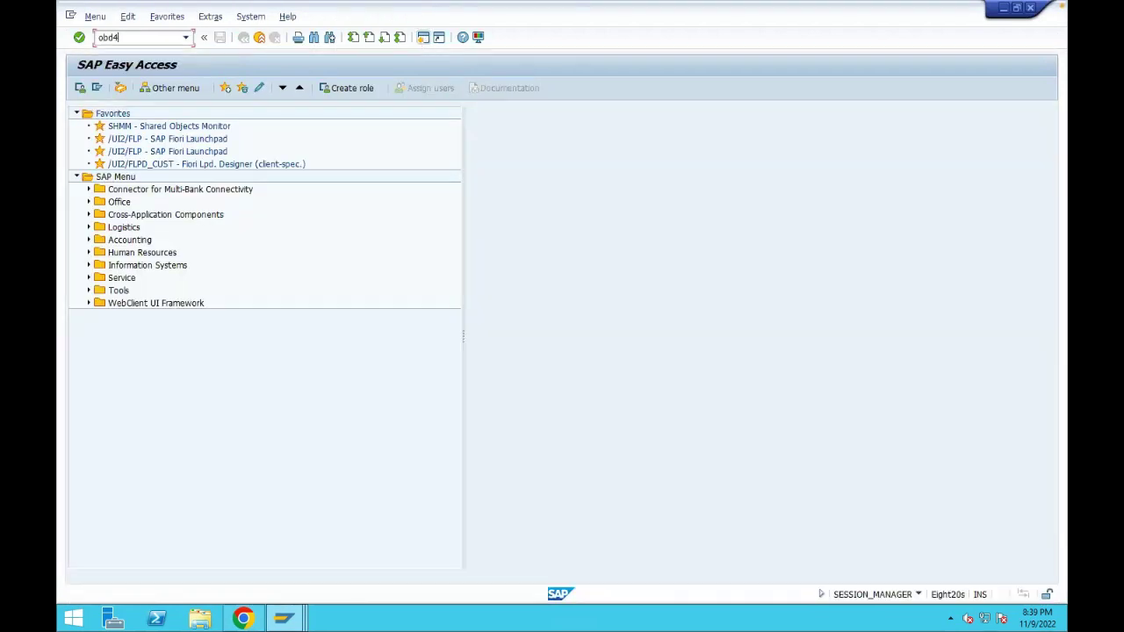
key(Return)
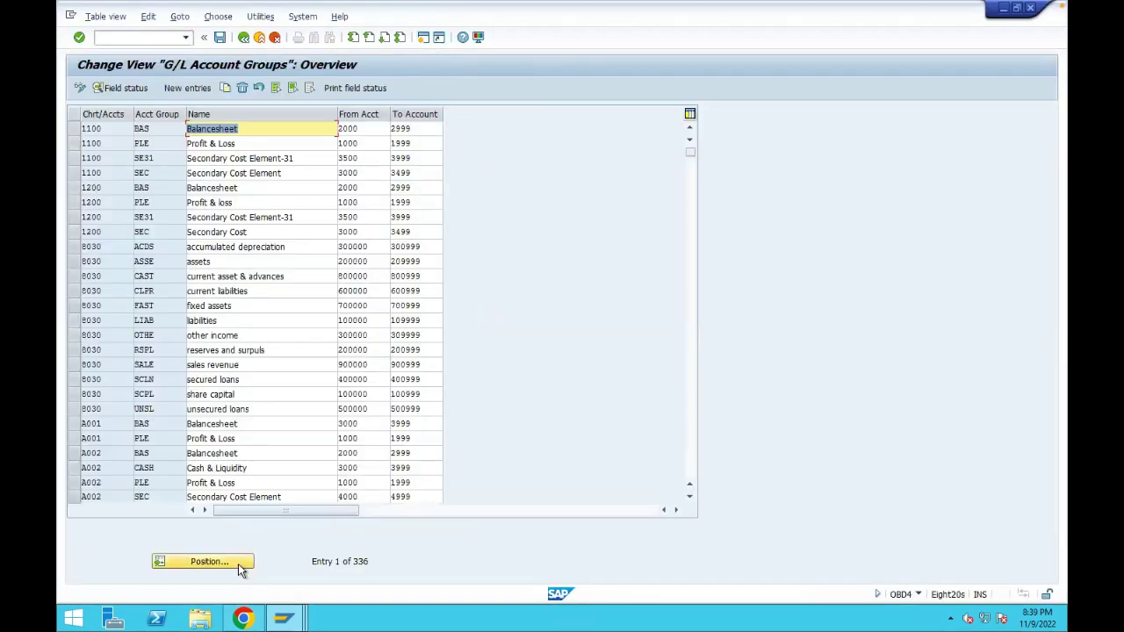
click(239, 564)
text(S007)
key(Return)
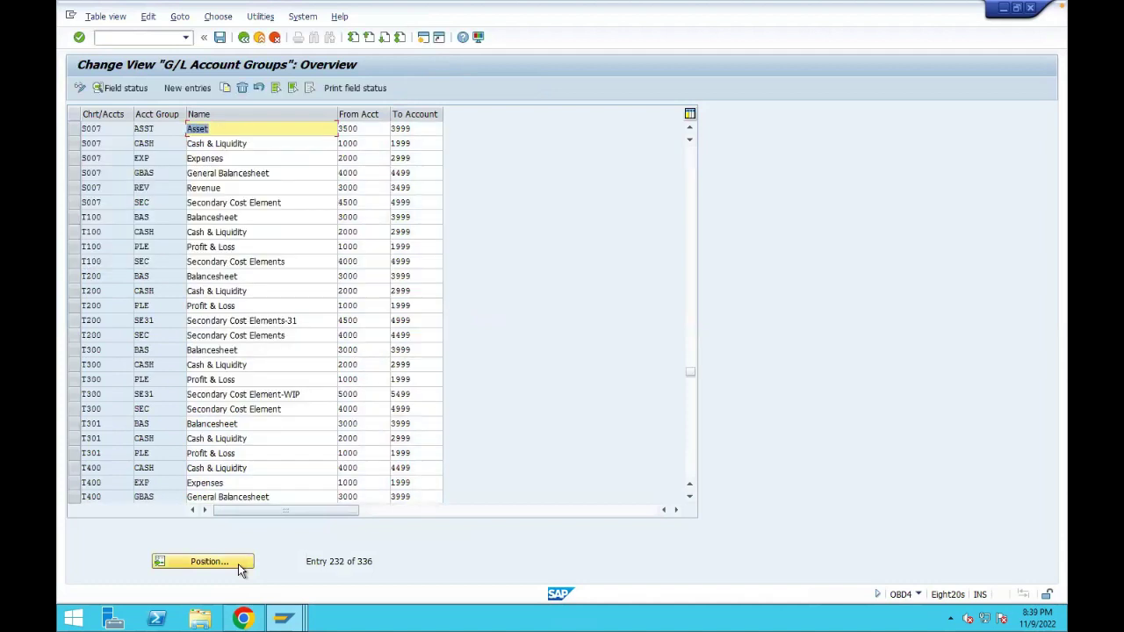
- Restrict the overview to the S007 account groups from Asset through Secondary Cost Element, and deselect the rows
click(75, 129)
click(75, 144)
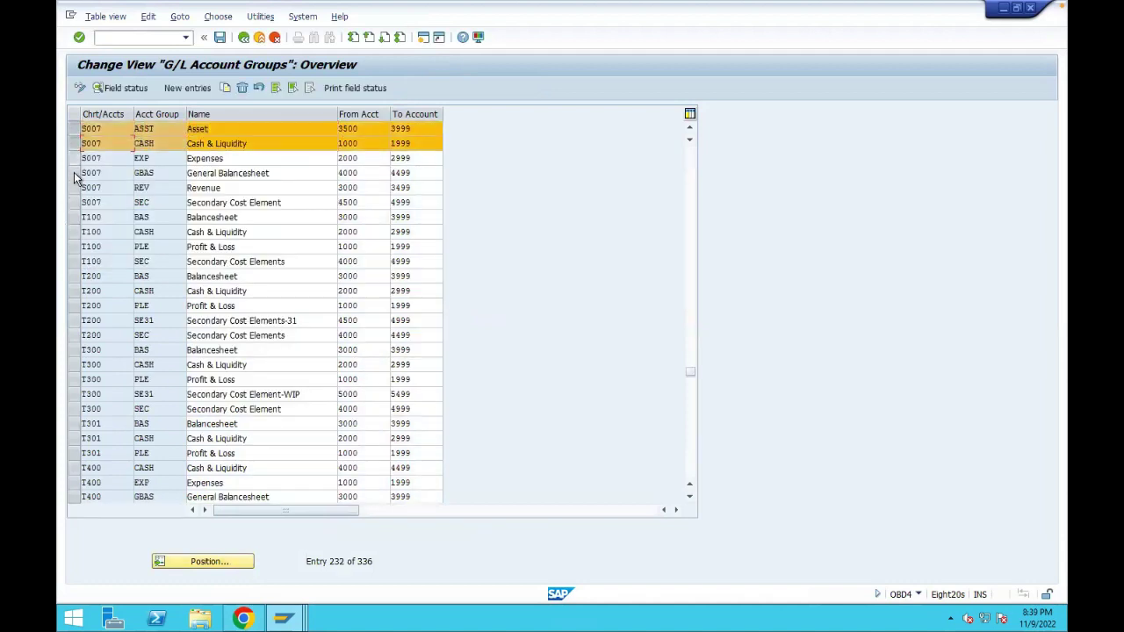
click(73, 173)
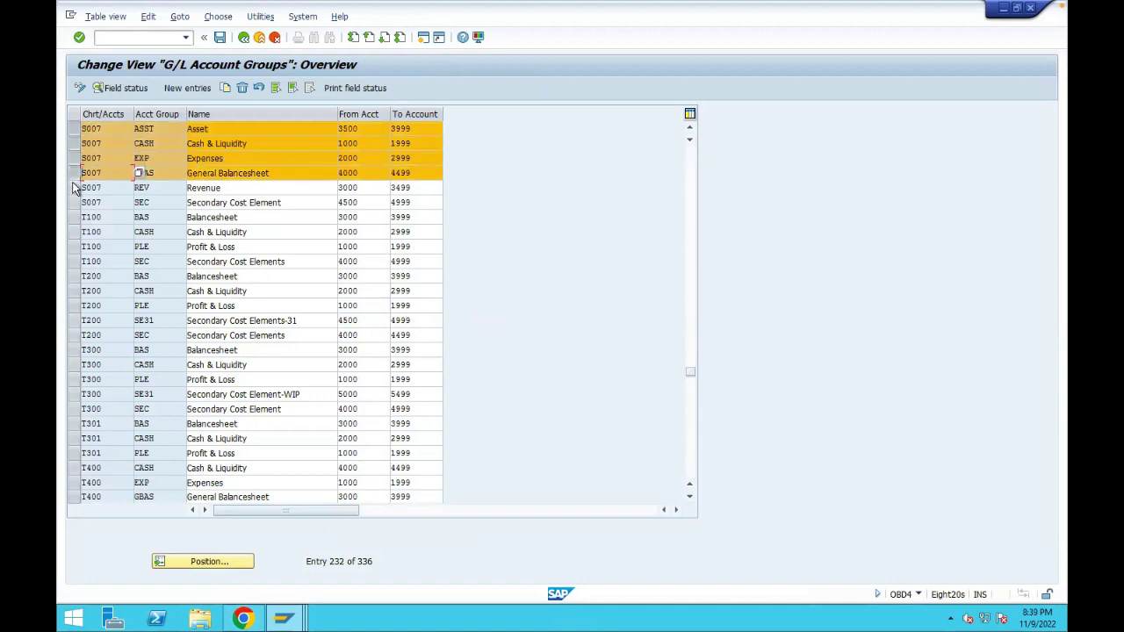
click(73, 187)
click(74, 202)
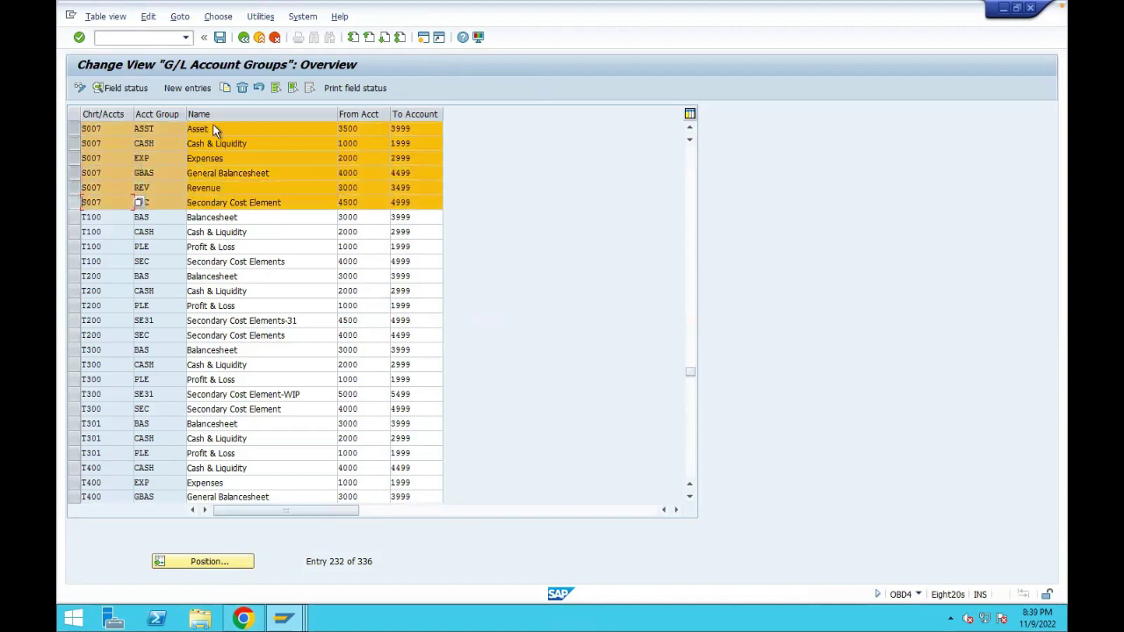
click(218, 16)
click(263, 45)
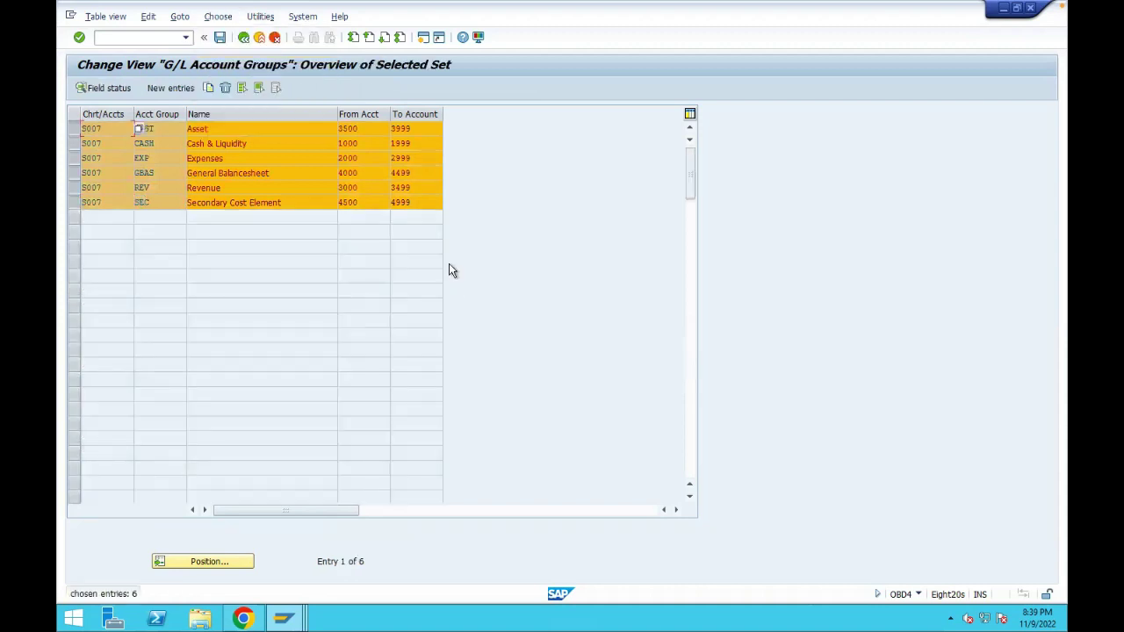
click(275, 89)
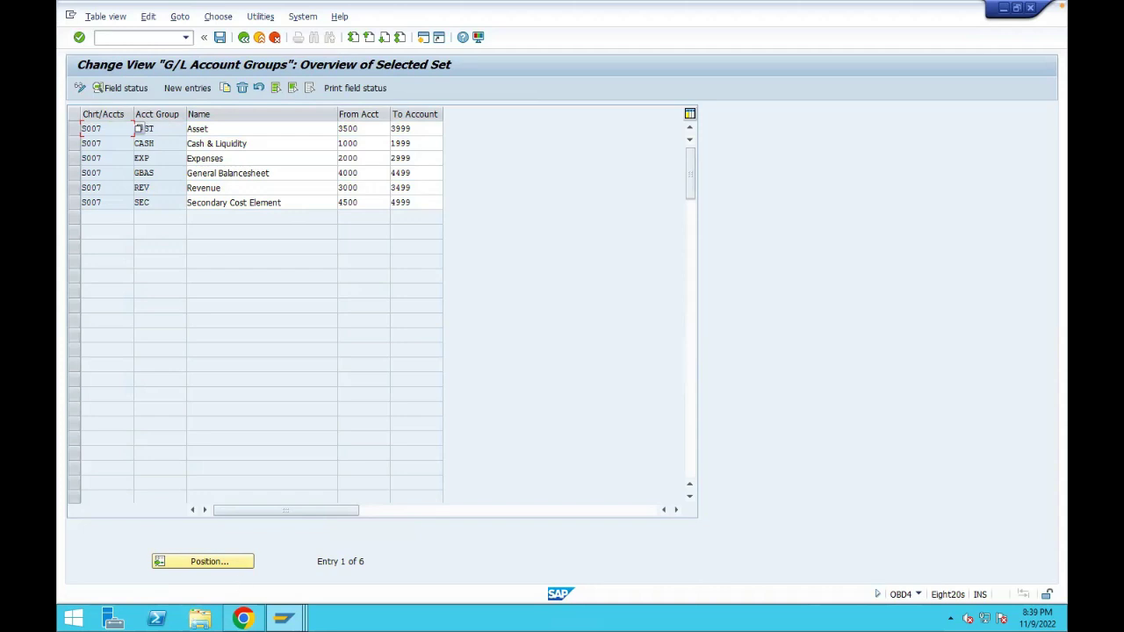
- Switch back to the FS00 session and enter 1000 as the G/L account for company code S007
mouse_move(283, 619)
click(331, 540)
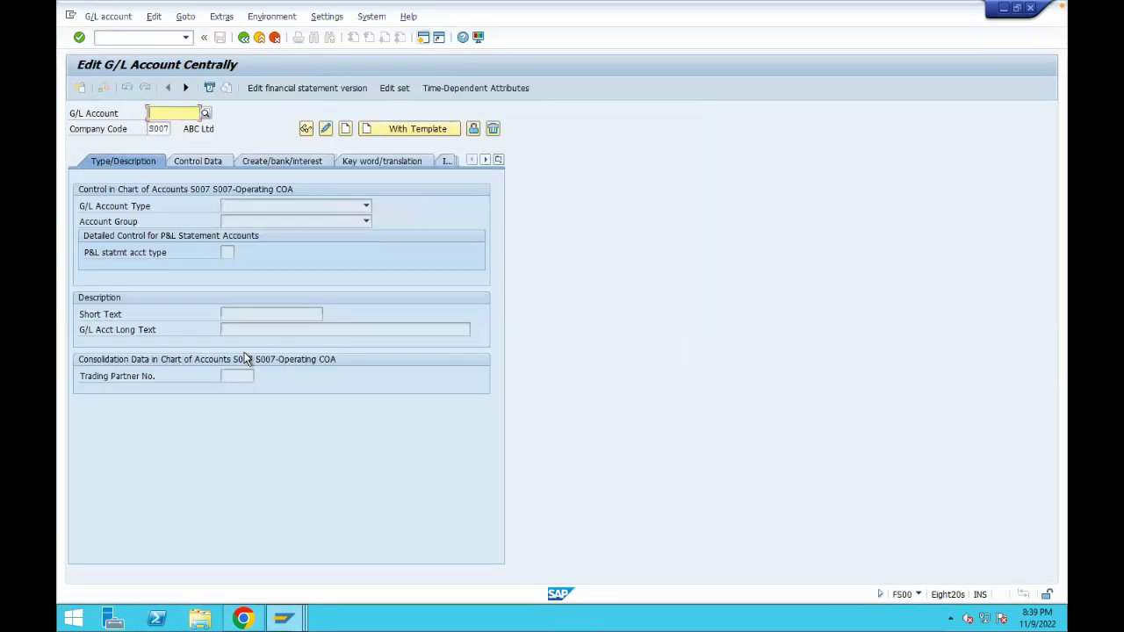
text(1000)
key(Tab)
key(shift+Tab)
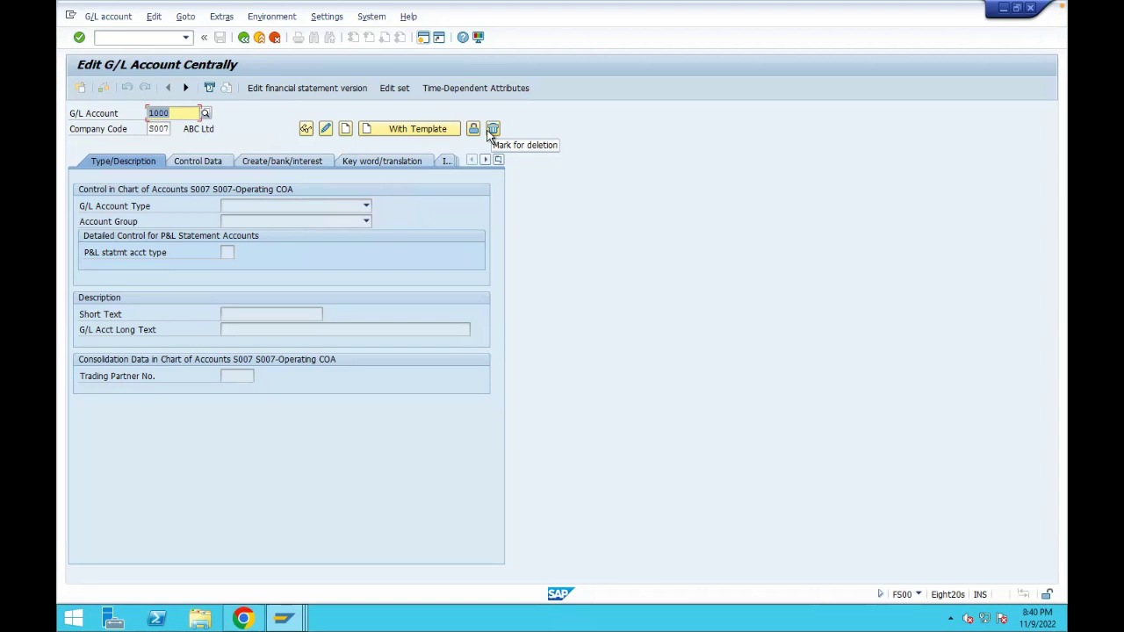
- Try to create G/L account 1000 in company code S007, dismiss the information message, and try again
click(346, 130)
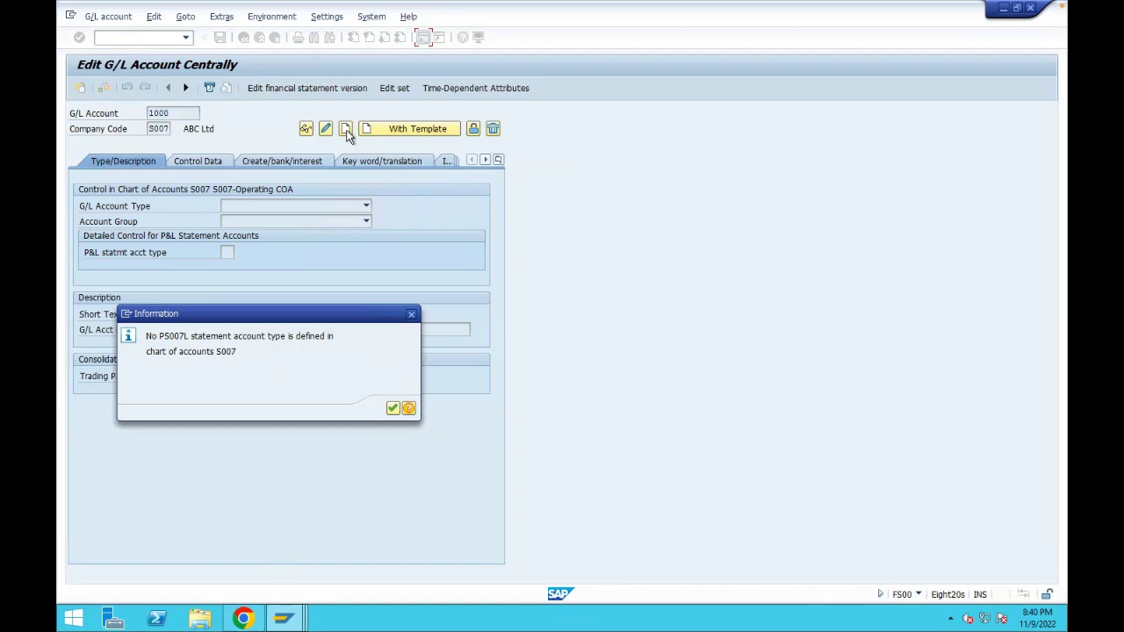
click(393, 411)
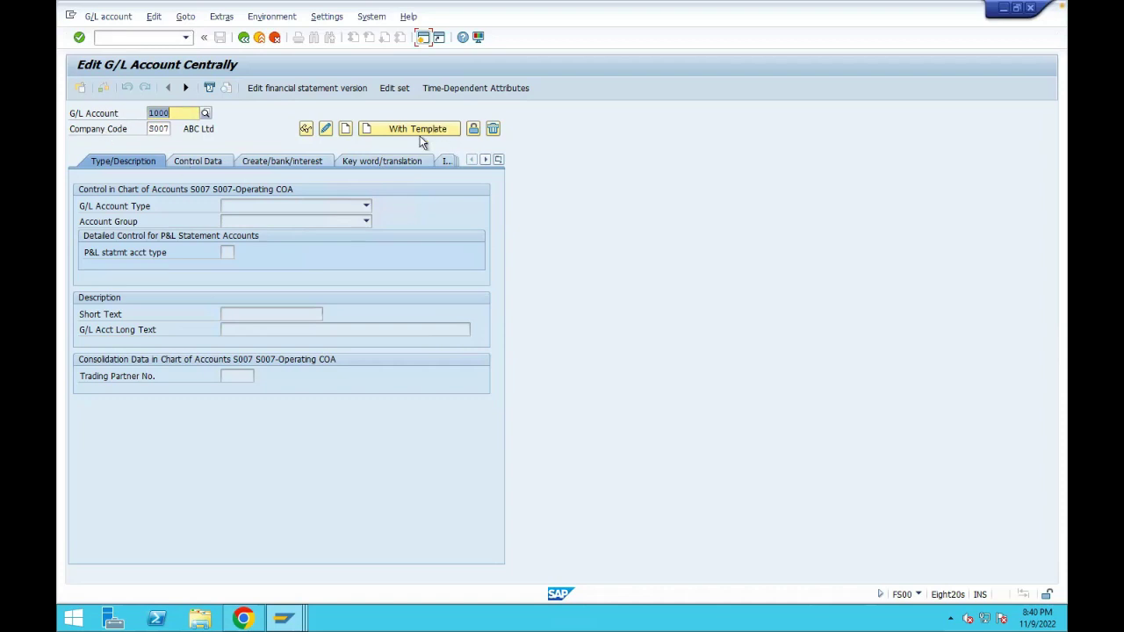
click(347, 130)
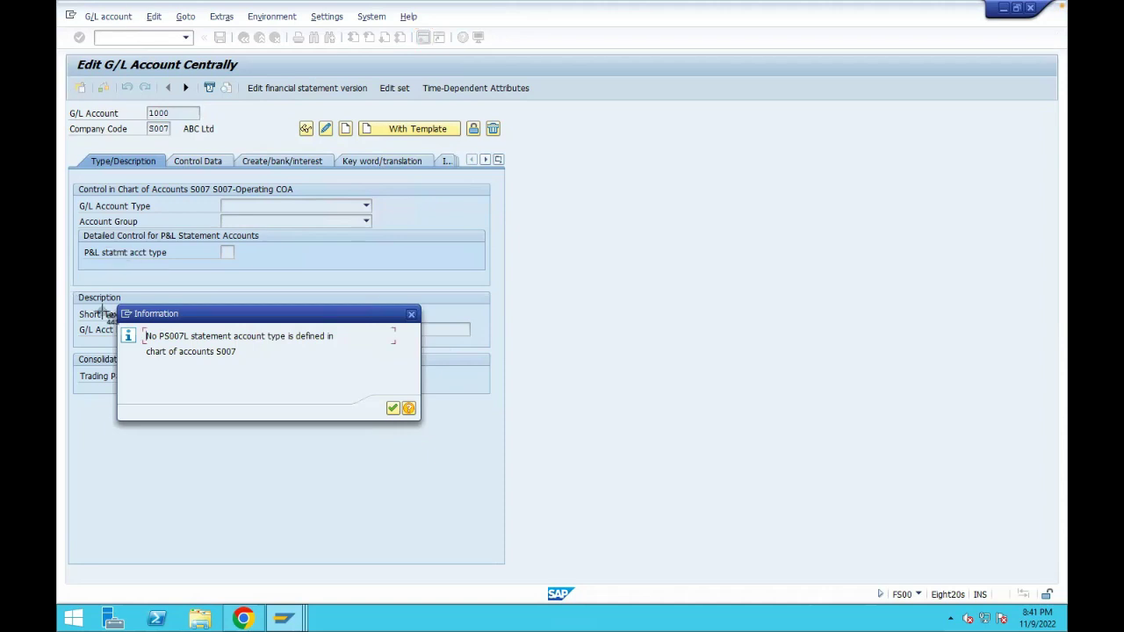
- Capture a screenshot of the Information dialog about the missing statement account type and open it in Preview
mouse_move(97, 265)
mouse_down()
mouse_move(393, 426)
mouse_move(521, 439)
mouse_up()
click(1018, 568)
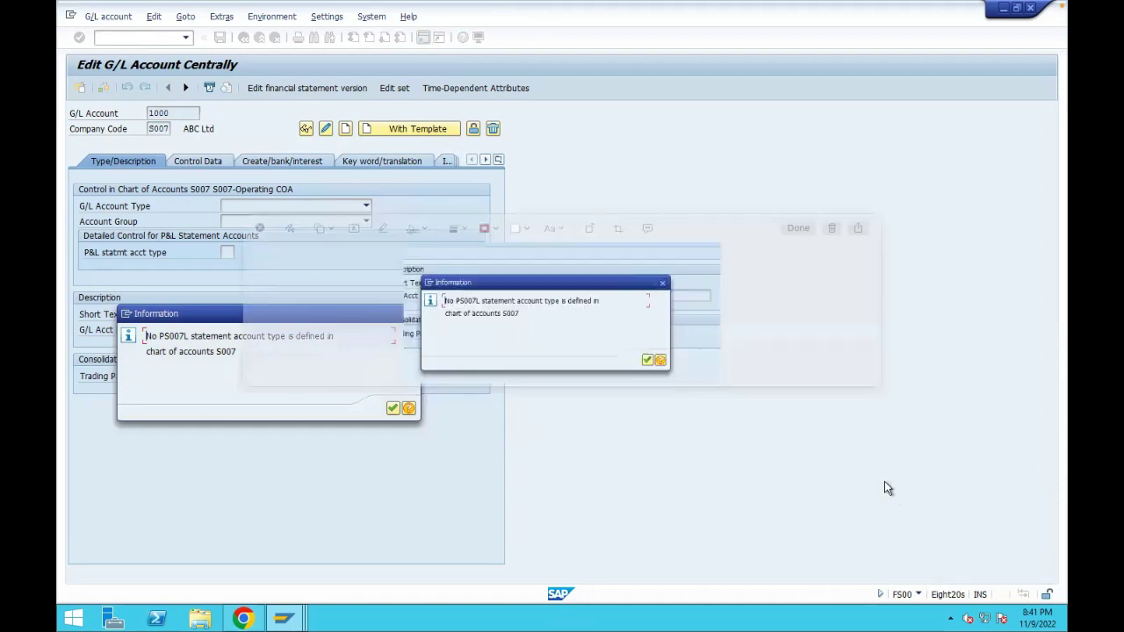
click(858, 230)
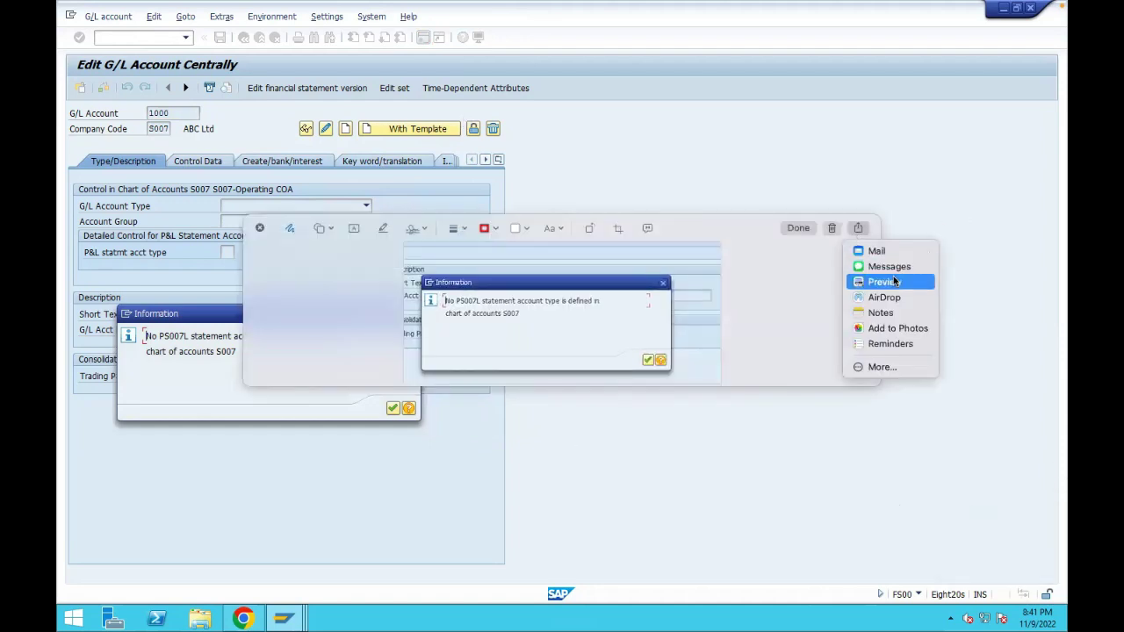
click(884, 284)
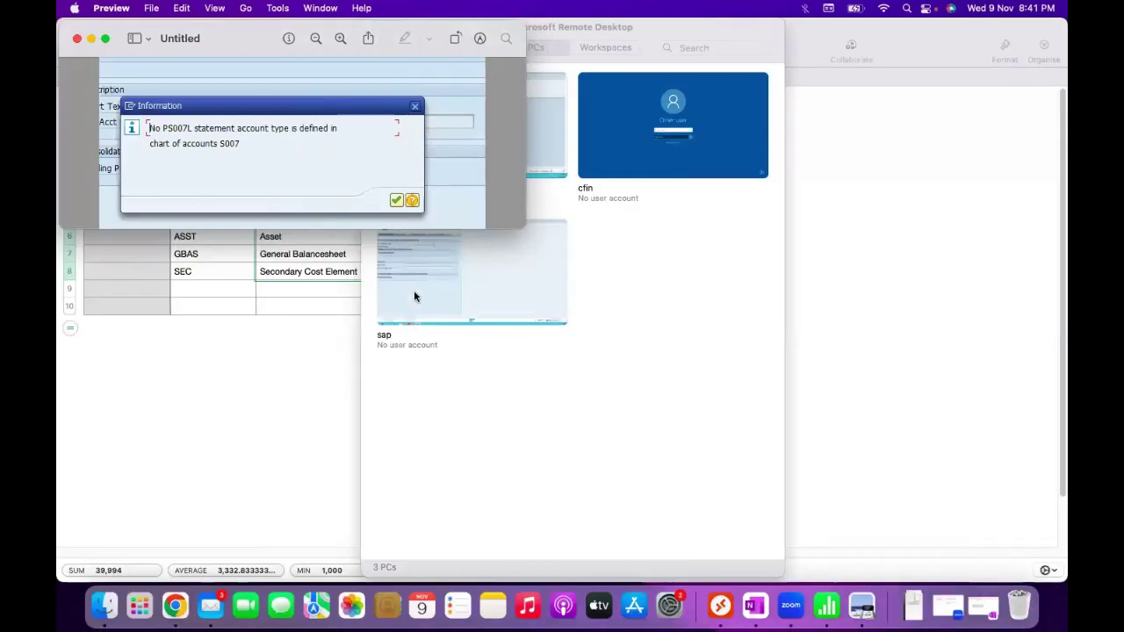
- Copy the Information dialog area of the screenshot and paste it into the OneNote page under the ECC image
drag(95, 66, 474, 221)
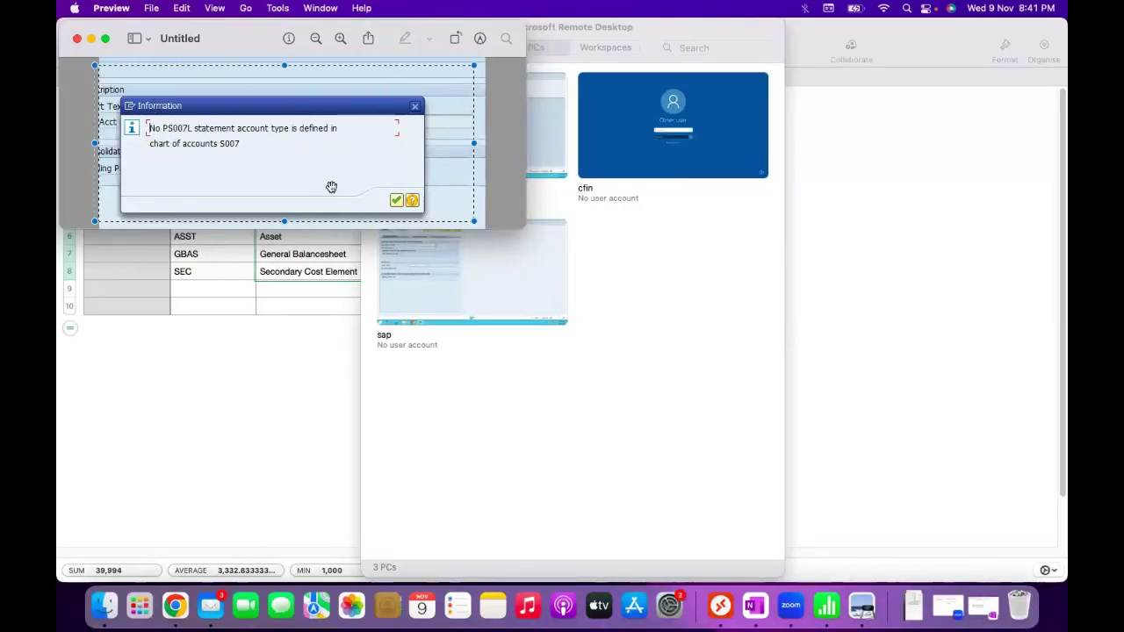
key(super+c)
click(755, 604)
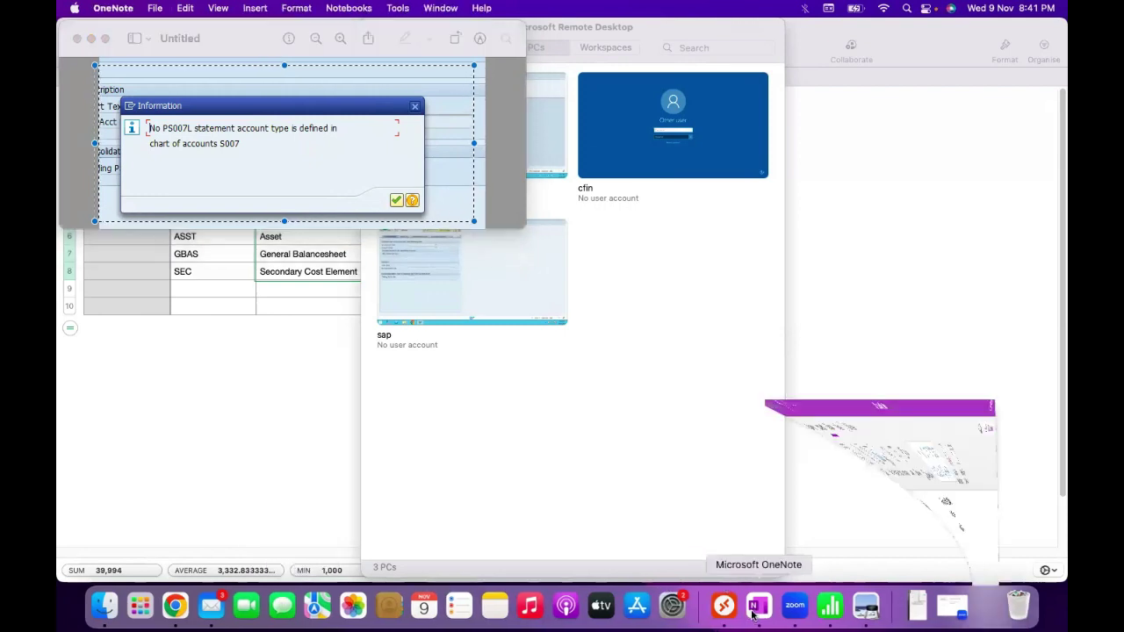
key(super+v)
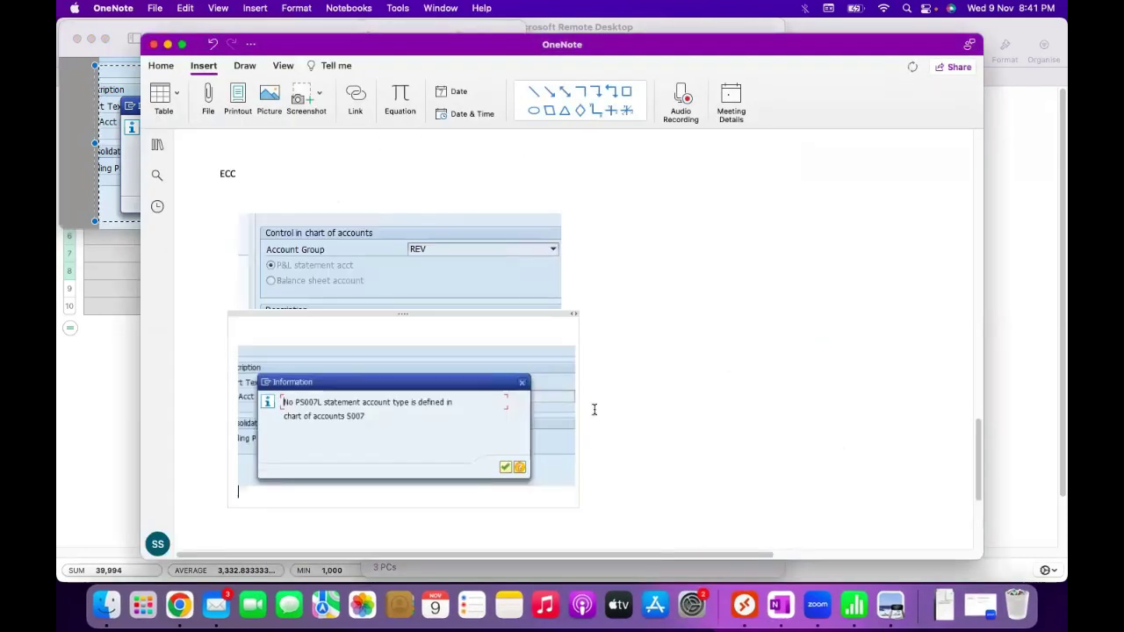
- Add the note "Error - RE confg Missing - OB53" between the ECC image and the pasted error screenshot
click(585, 287)
key(Return)
key(Return)
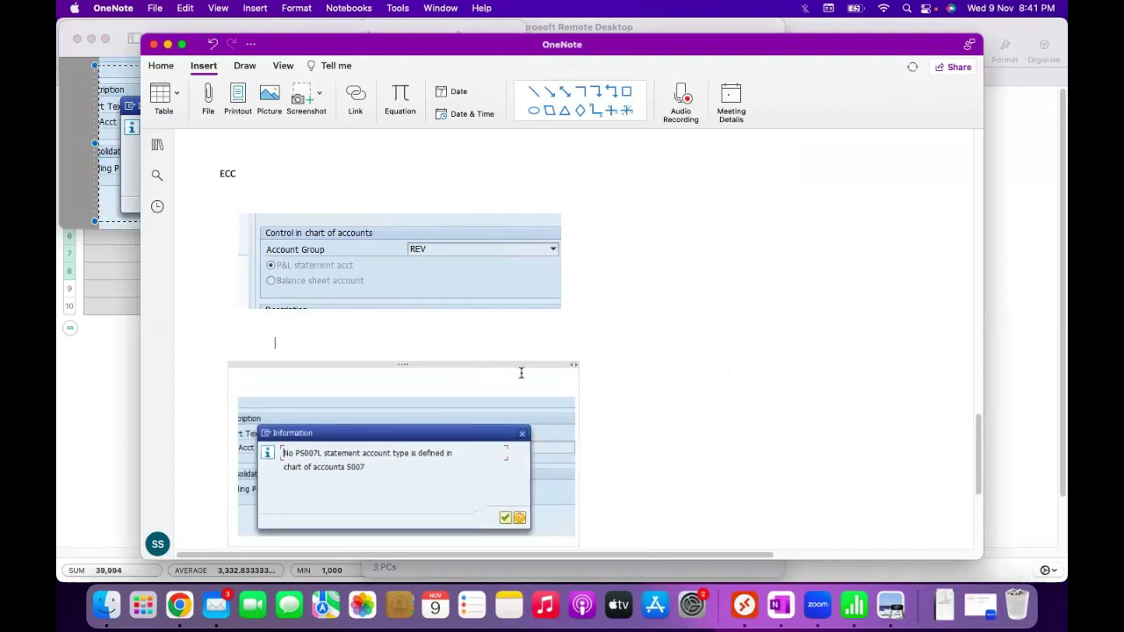
text(Error )
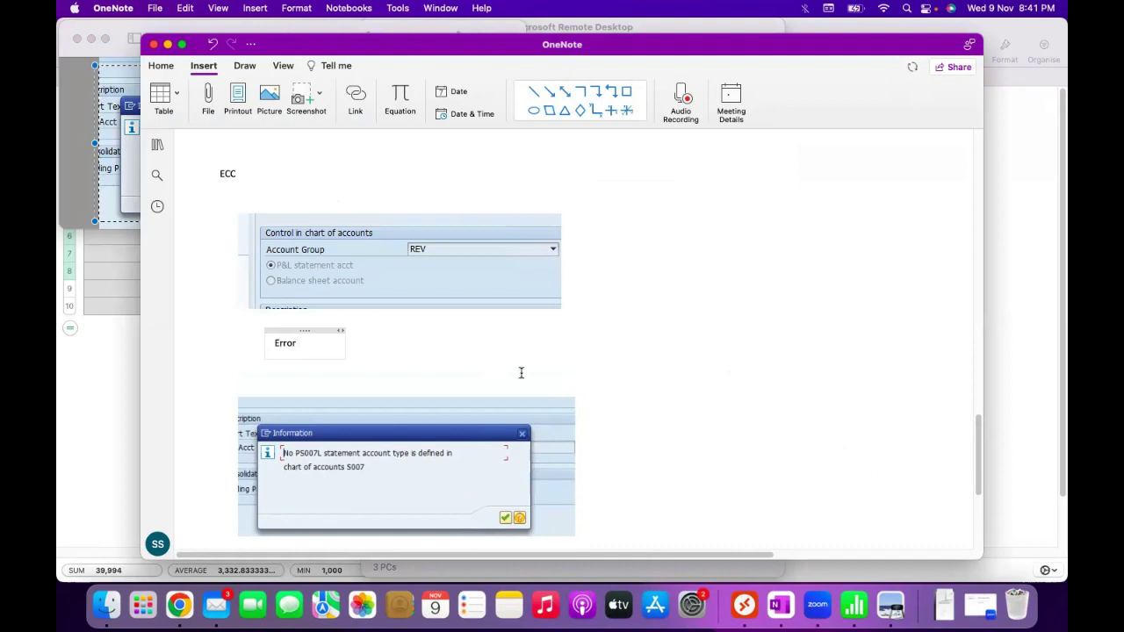
text(- RE confg )
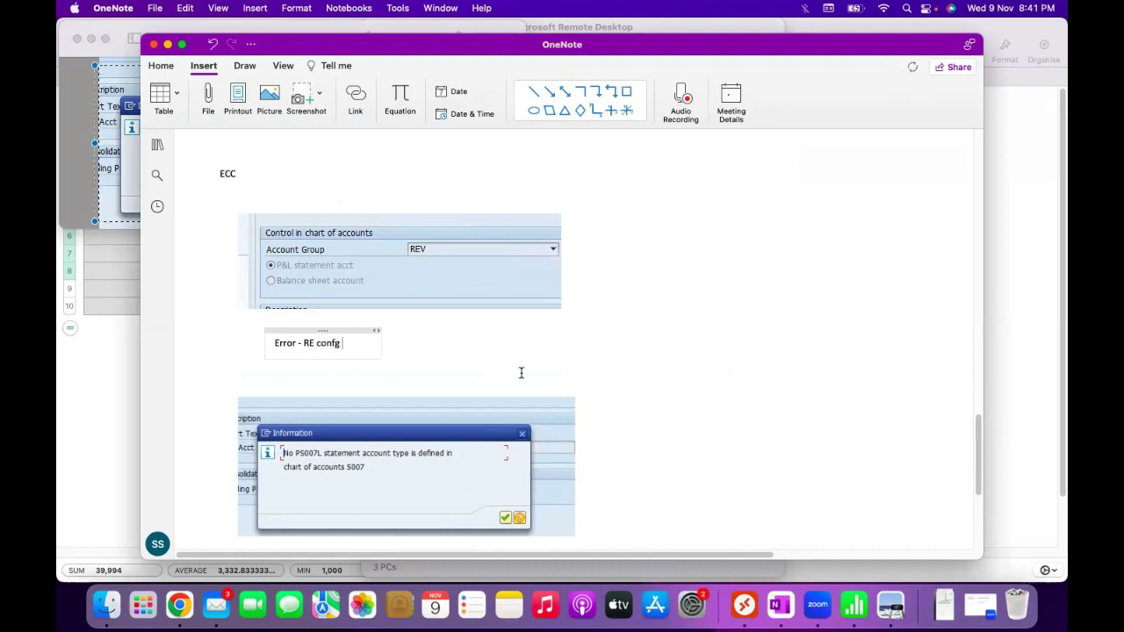
text(Missing - )
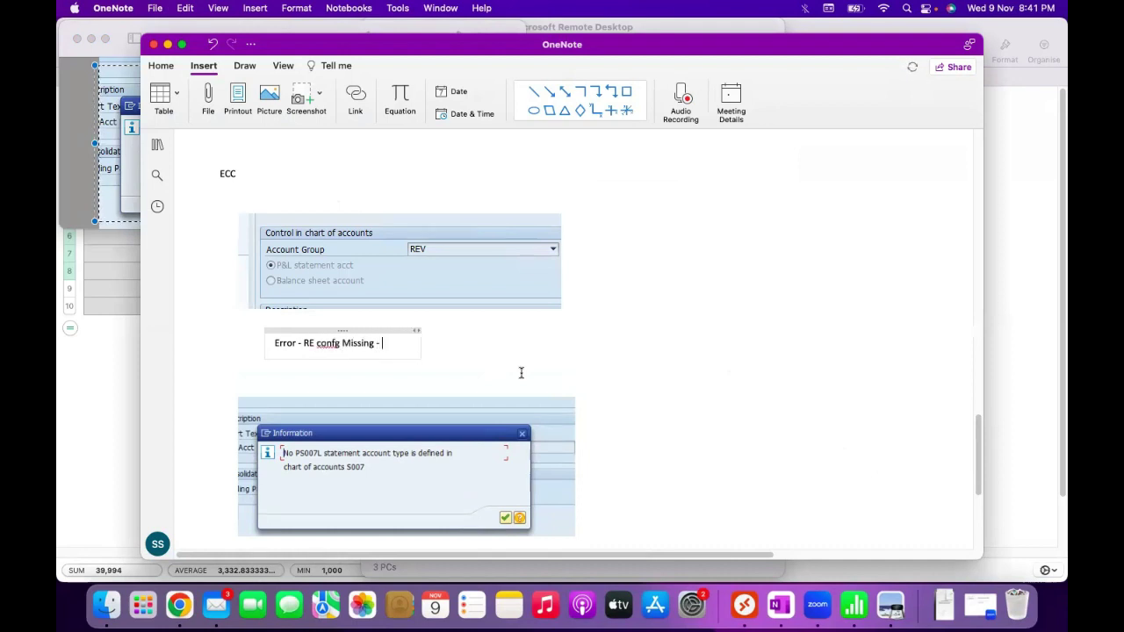
text(OB53)
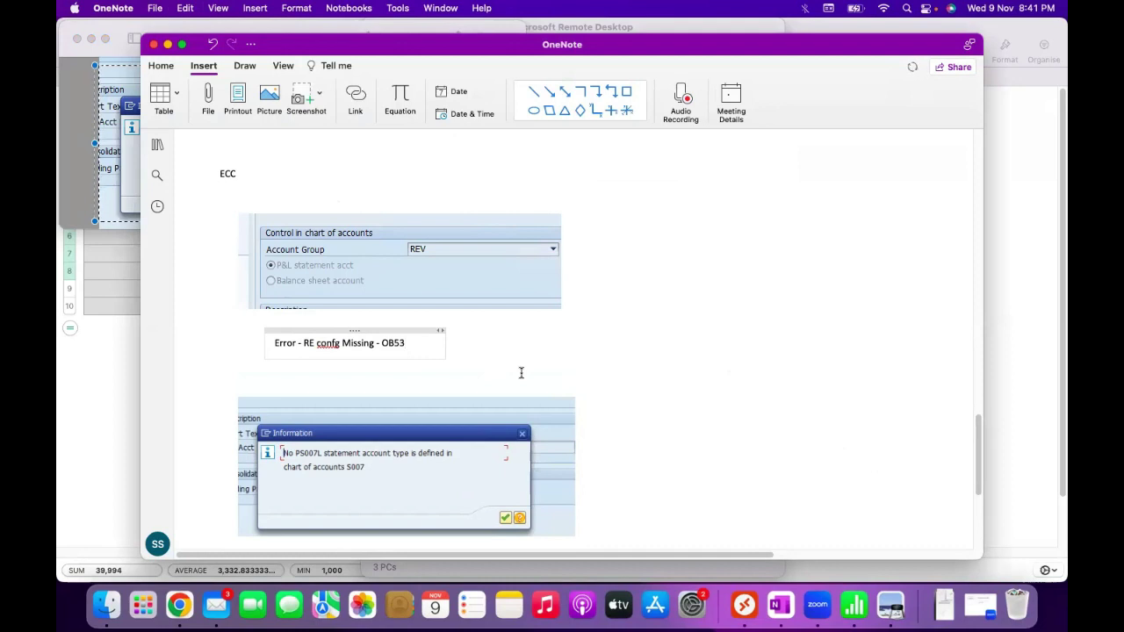
- Switch to the Cost Allocation working spreadsheet in Numbers and append four empty rows to Table 1 on Sheet 2
click(853, 606)
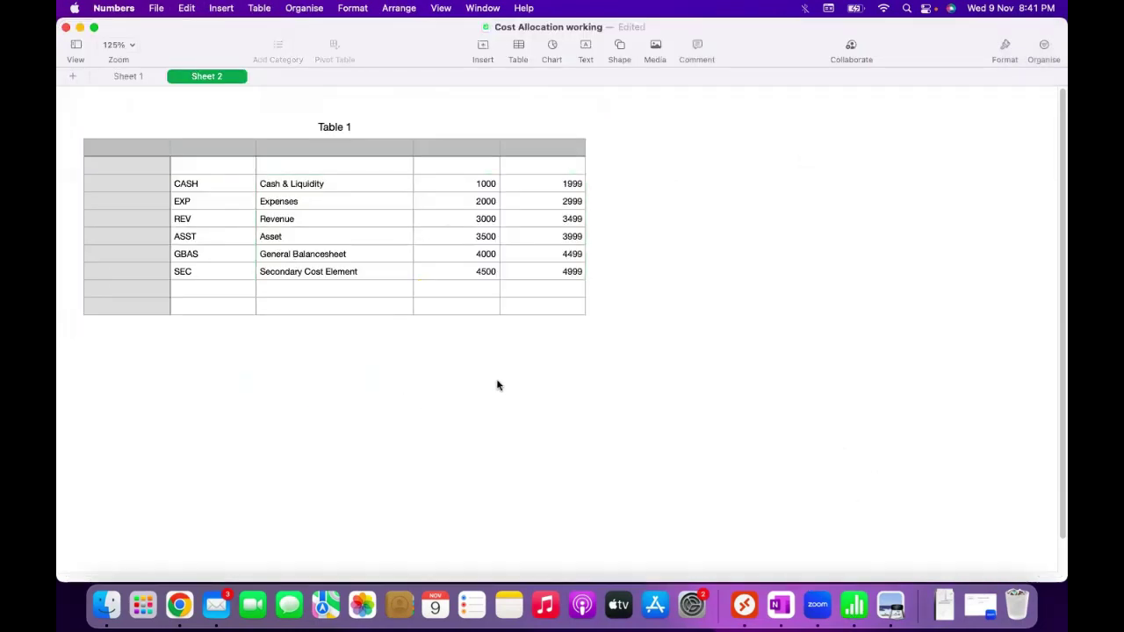
click(112, 303)
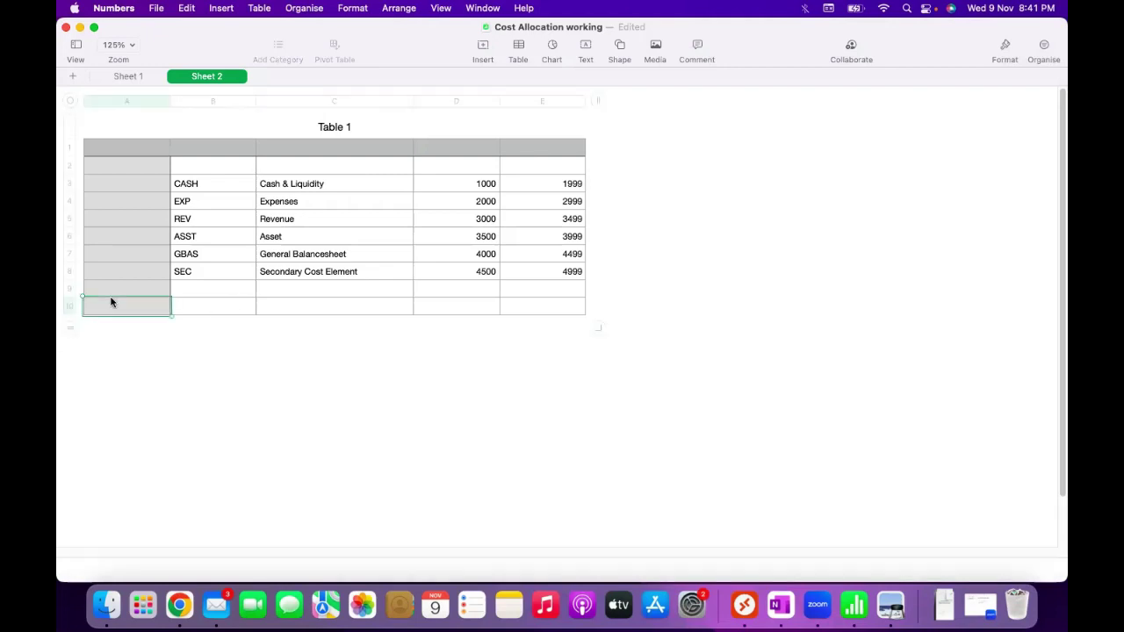
click(70, 330)
click(69, 327)
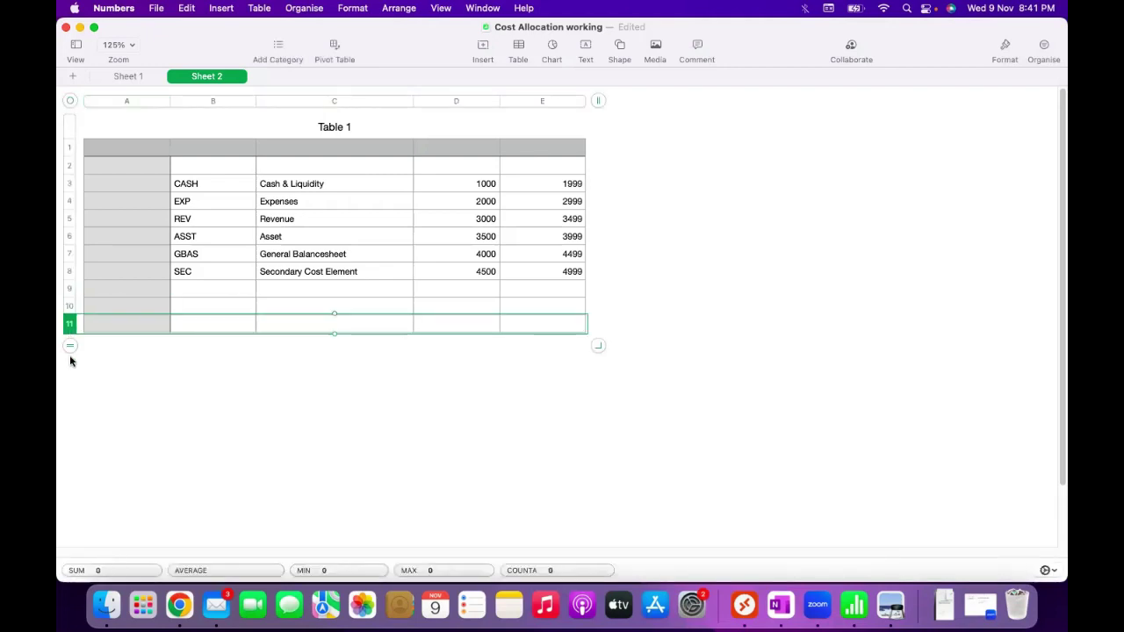
click(71, 346)
click(70, 363)
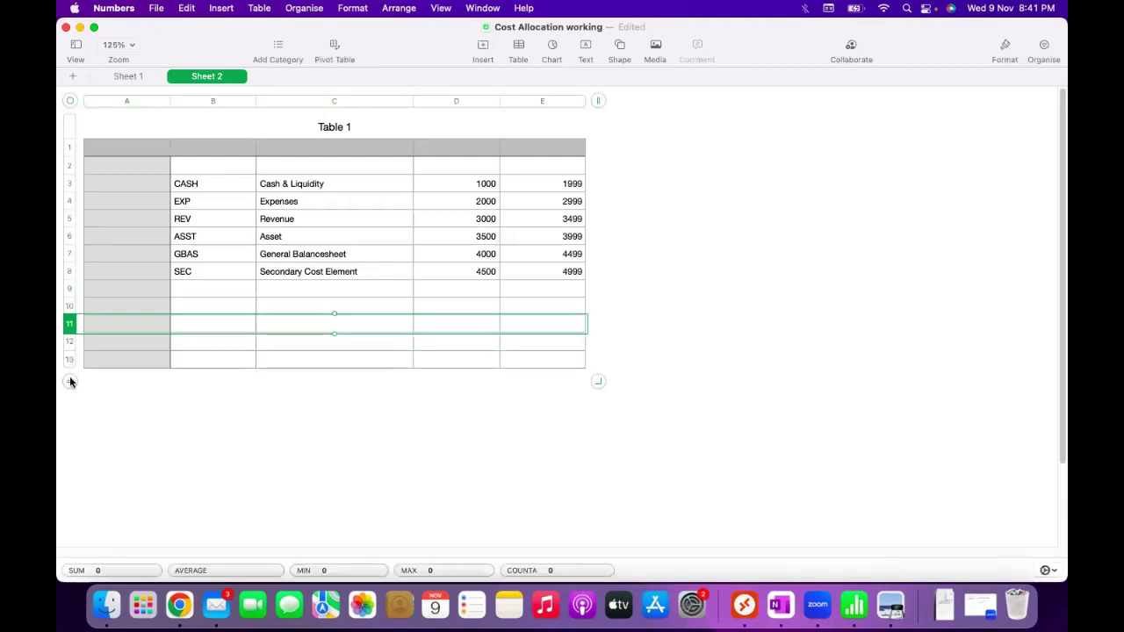
click(71, 382)
- Enter the heading Machine in C11, with the label Opening in B12 and the amount 90000 in C12
click(286, 327)
click(286, 327)
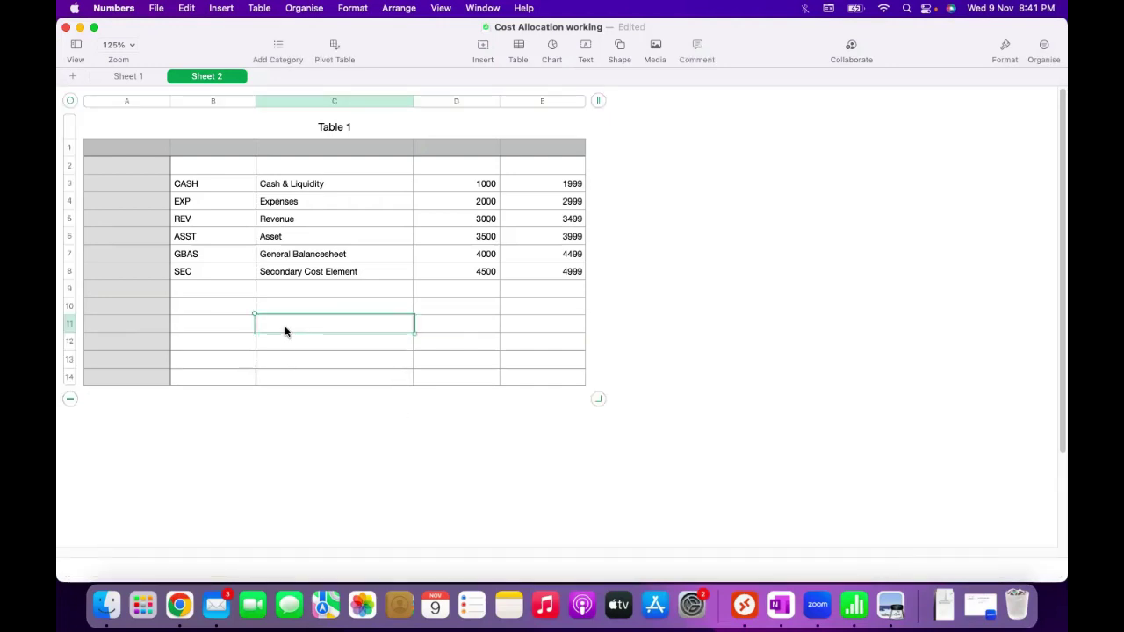
text(Machine)
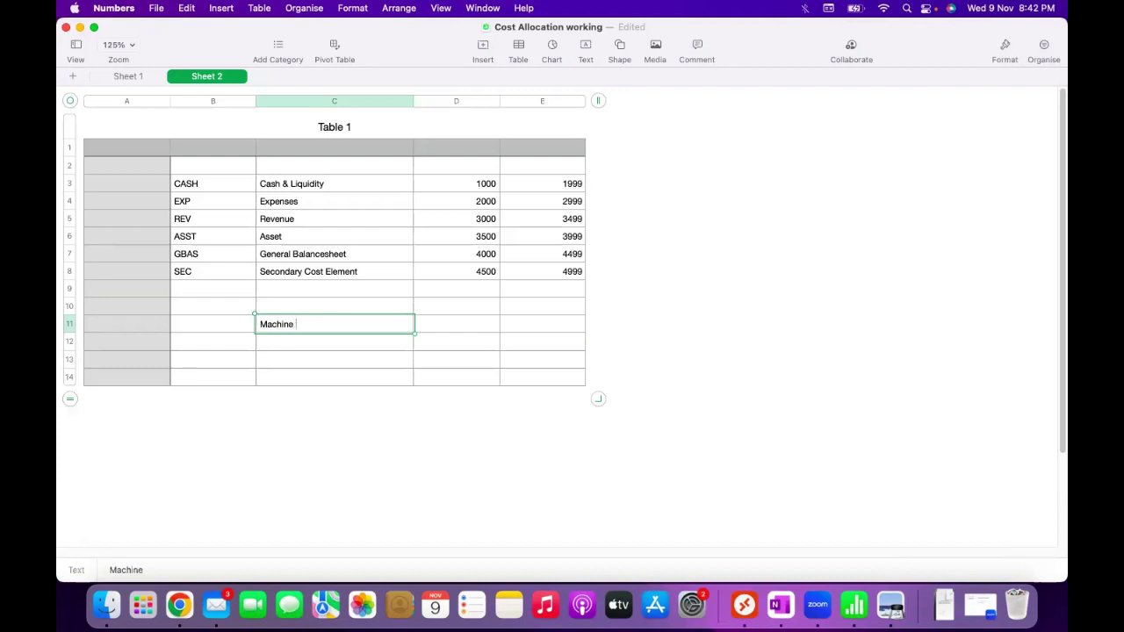
key(Tab)
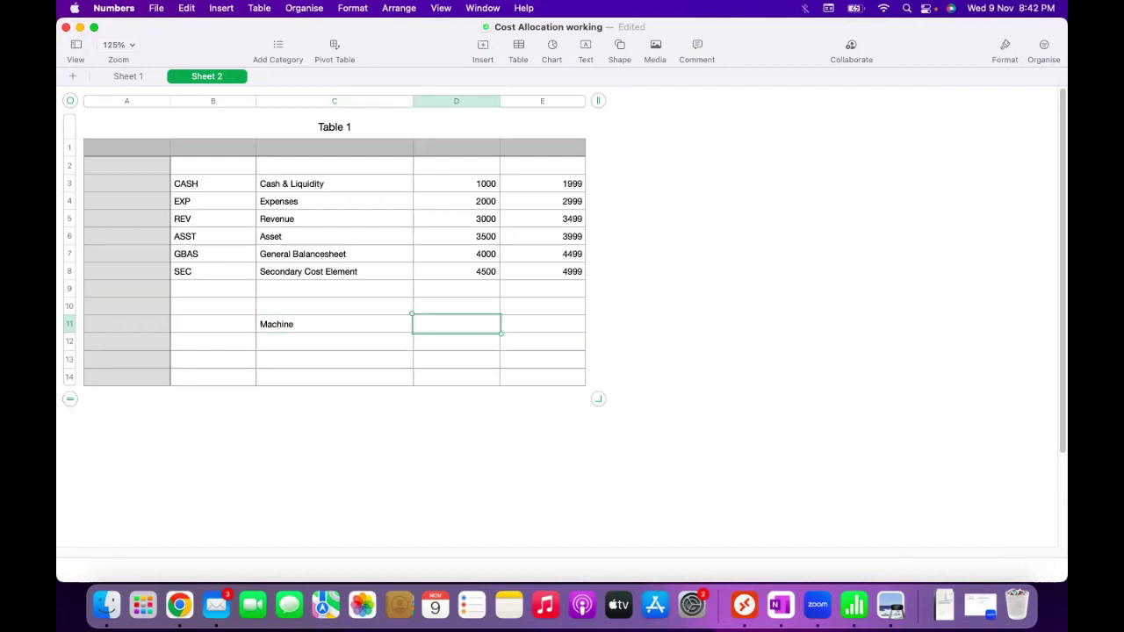
click(180, 351)
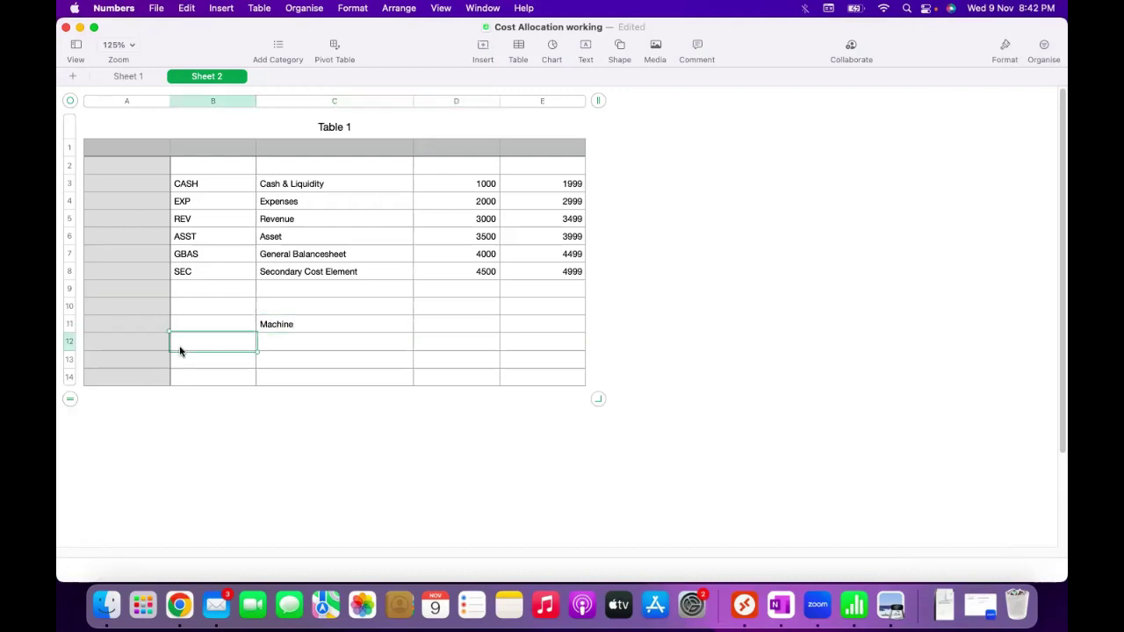
text(Opening)
key(Tab)
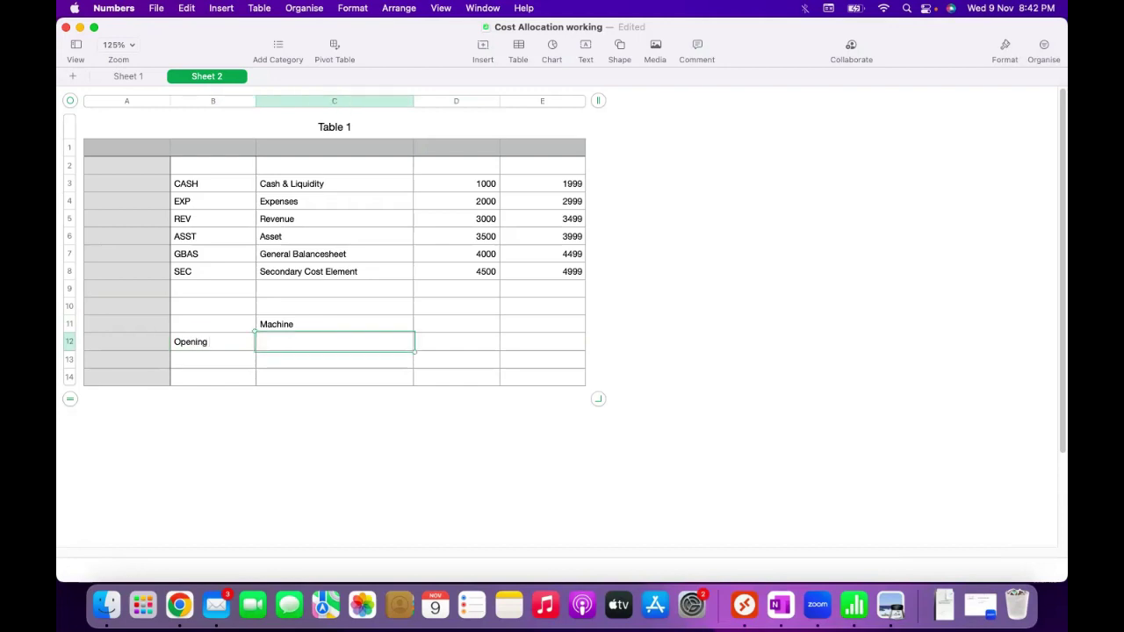
text(90000)
key(Tab)
click(334, 342)
click(456, 342)
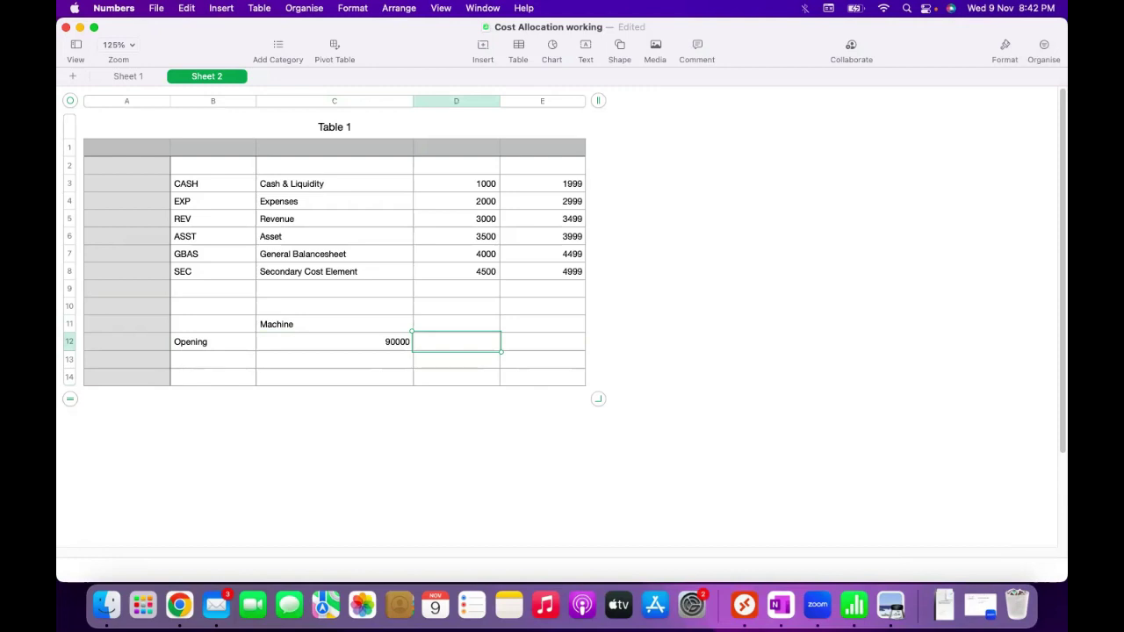
- Record the depreciation beside the opening amount: Dep in D12 and 9000 in E12
text(Dep)
key(Tab)
text(9000)
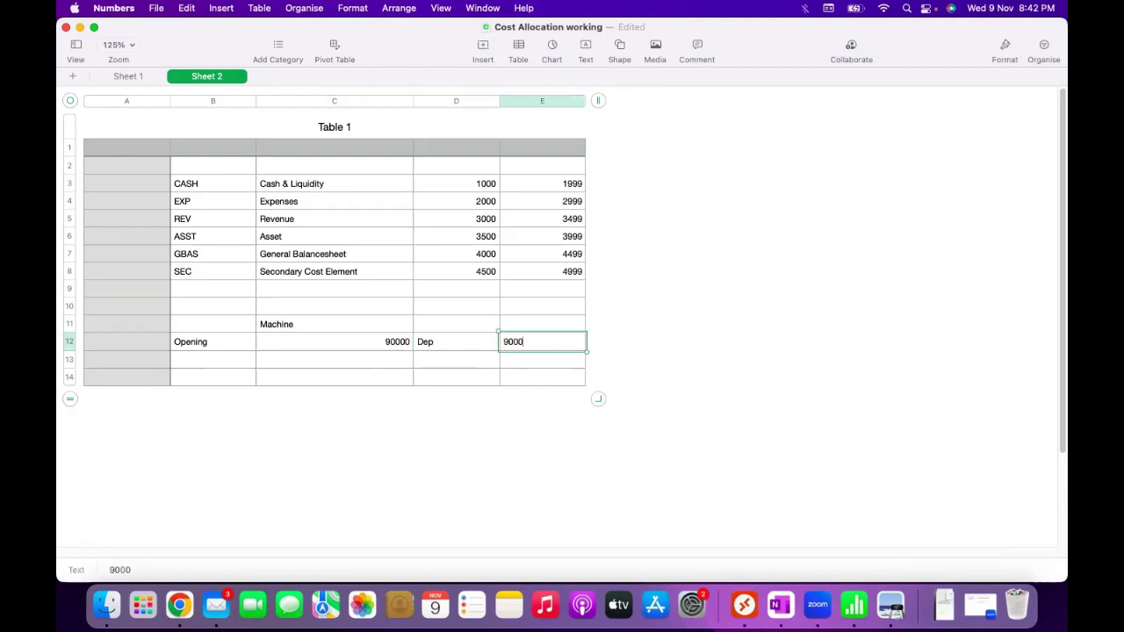
key(Return)
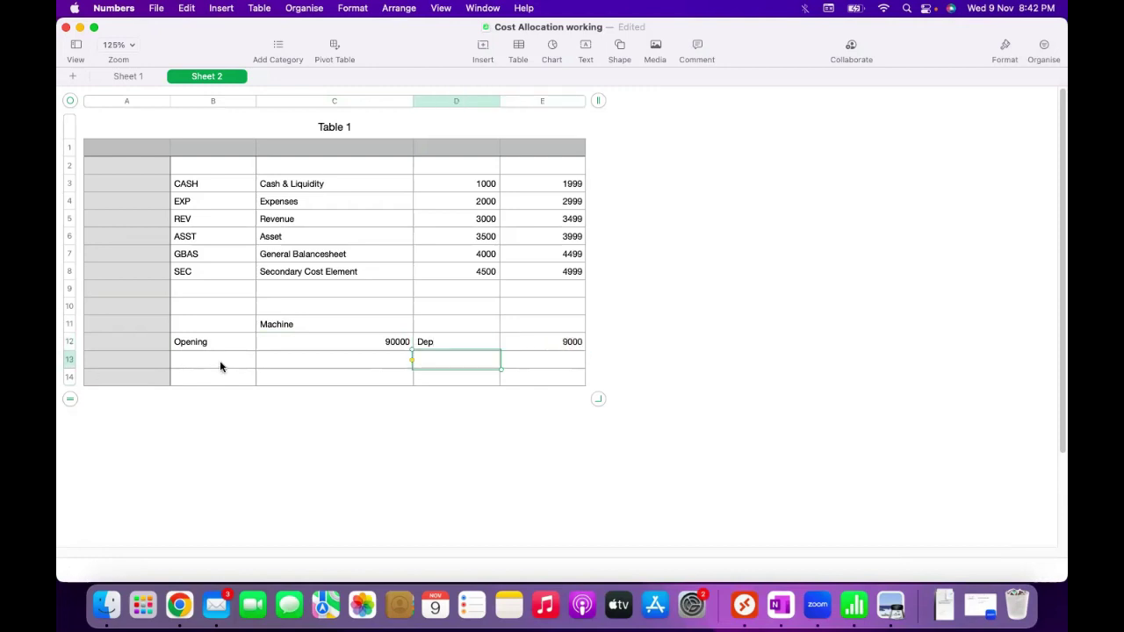
click(219, 360)
text(CAS)
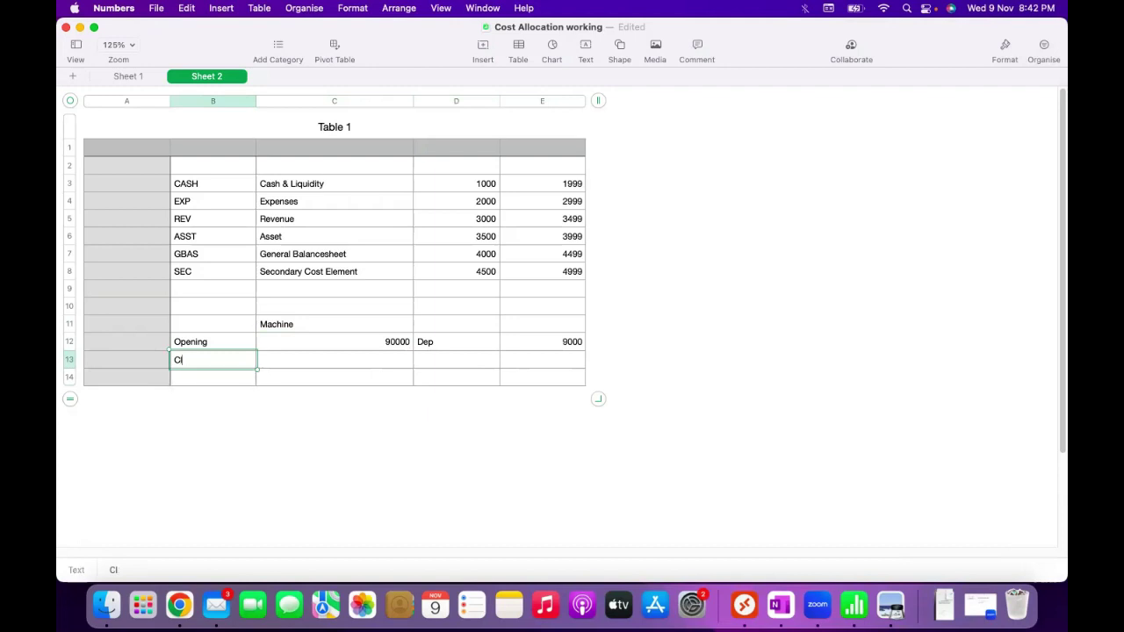
key(Escape)
- Enter the label Closing Asset in D13 and the amount 81000 in E13
click(456, 360)
text(Clos)
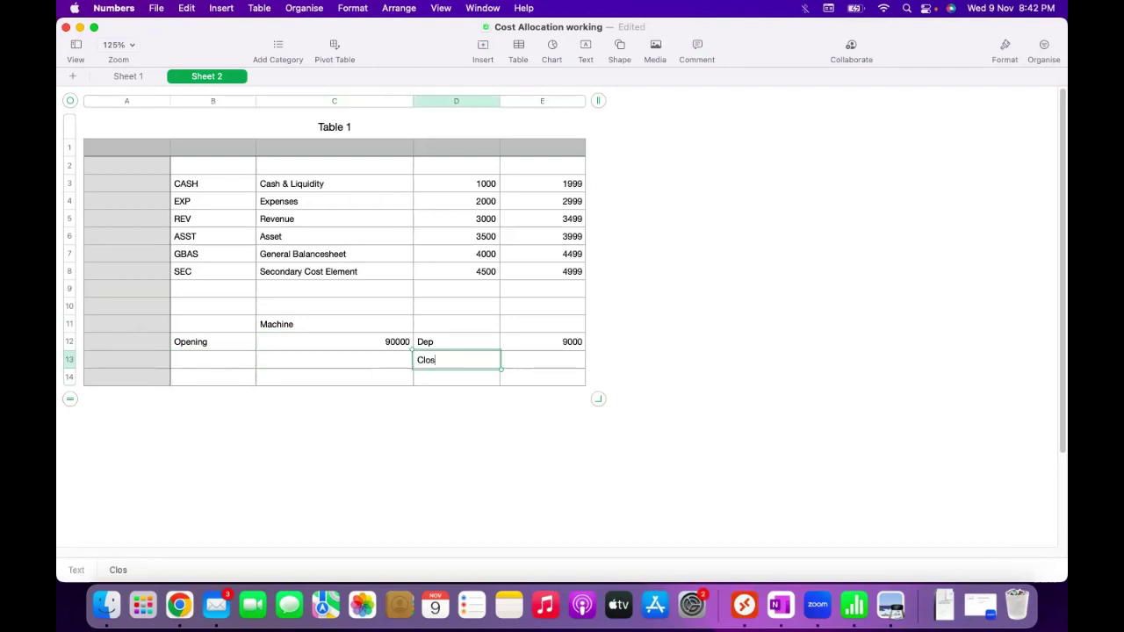
text(ing Asset)
key(Tab)
text(81000)
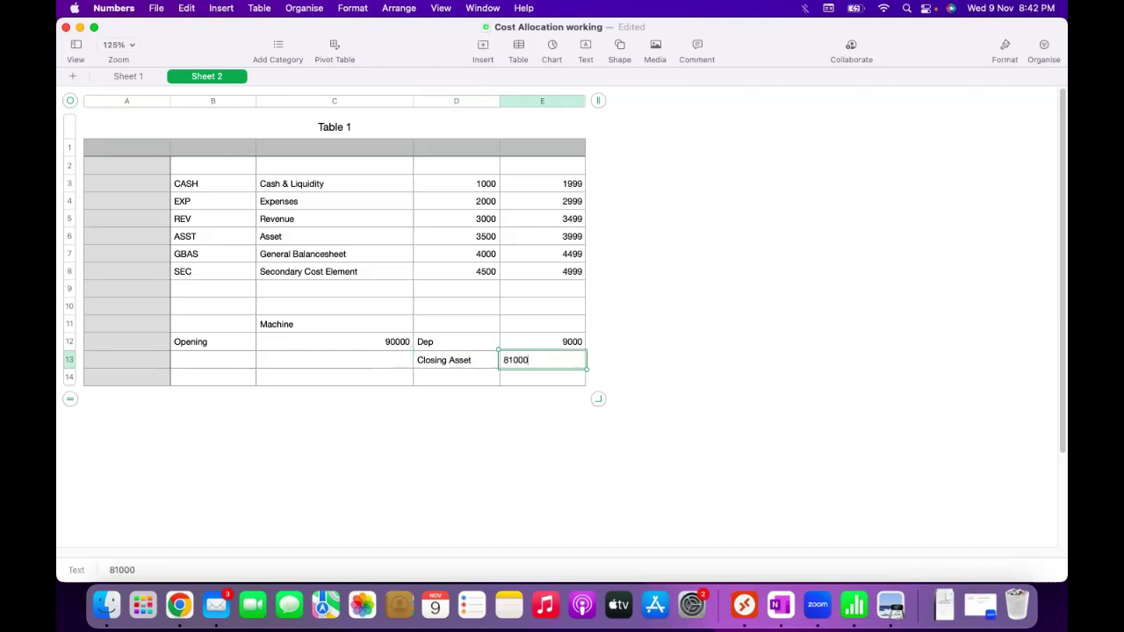
key(Return)
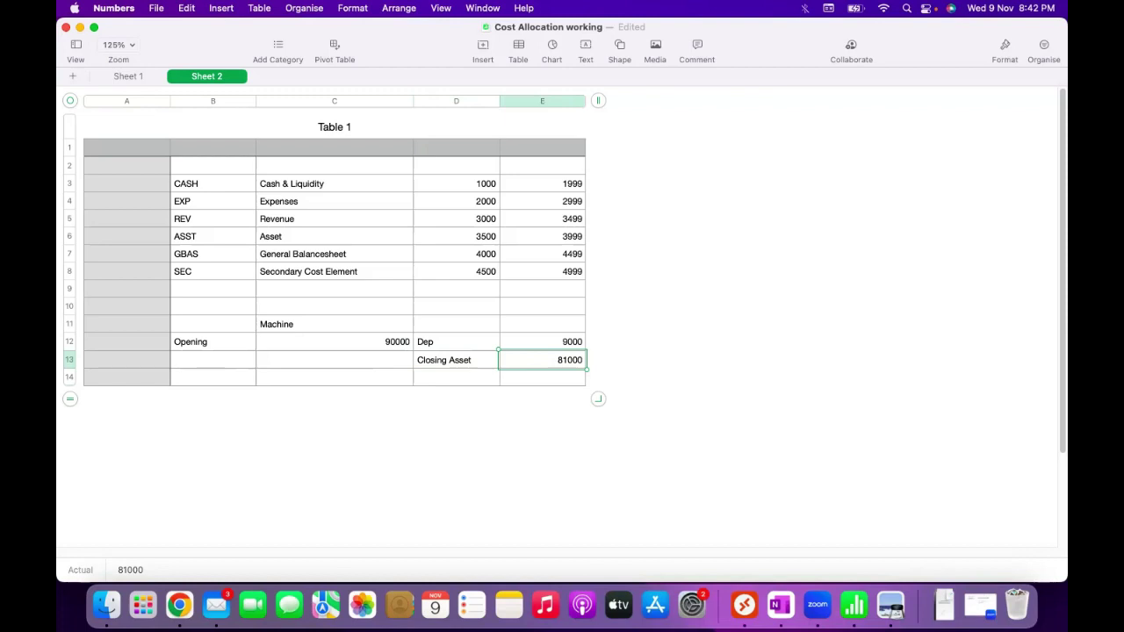
- Append three more empty rows to the end of Table 1
click(70, 400)
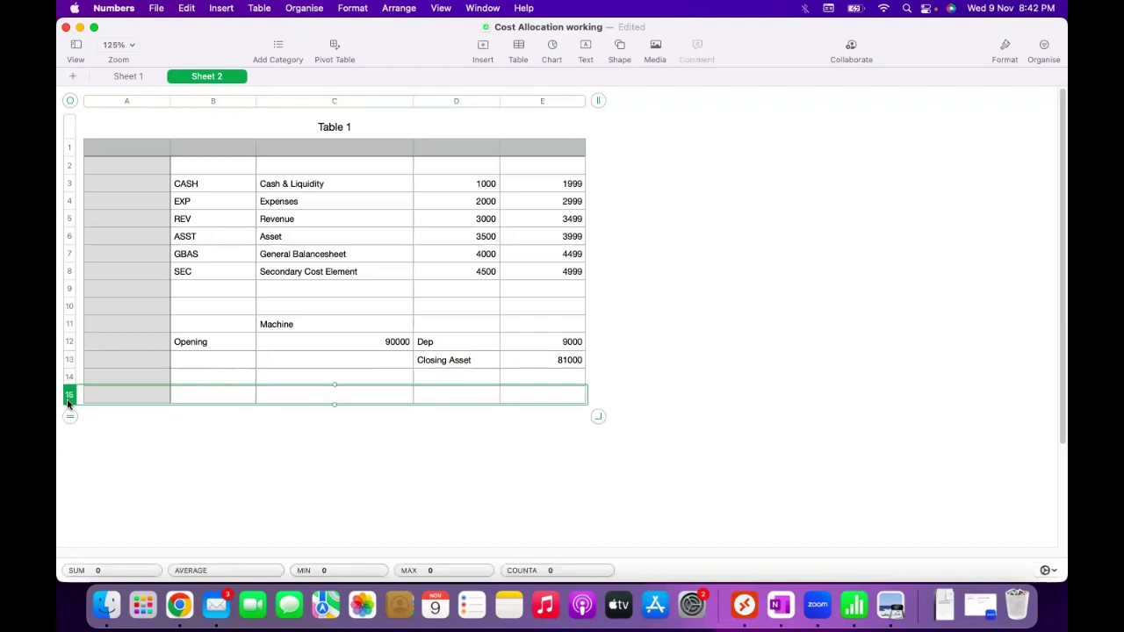
click(67, 422)
click(66, 435)
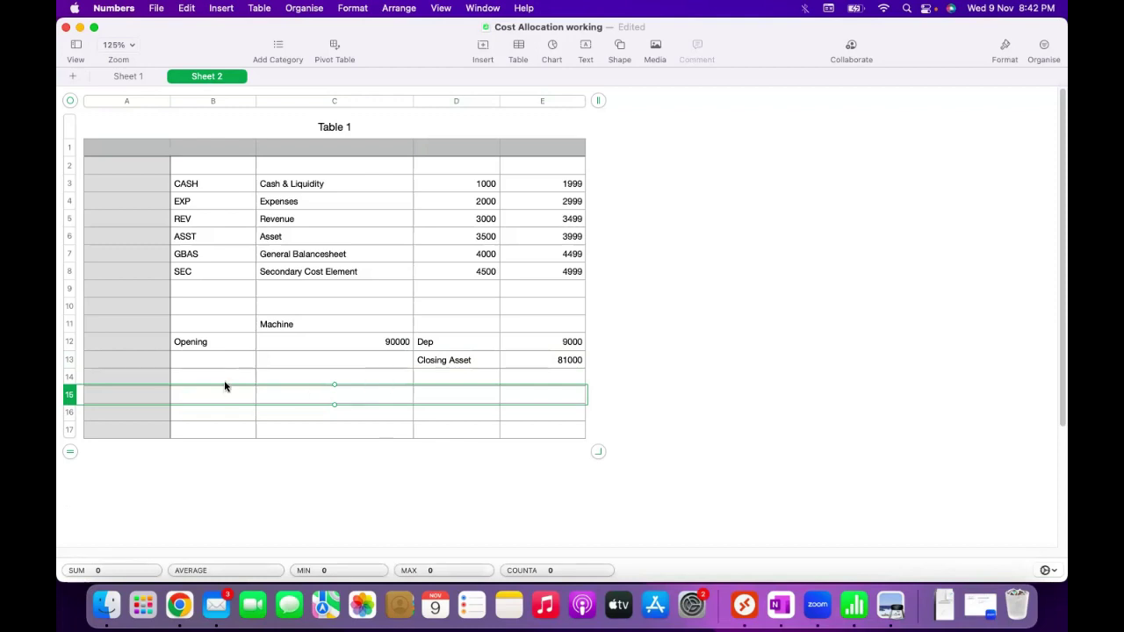
- Carry the machine's balance forward by entering Opening in B14 and 81000 in C14
key(Up)
text(Ope)
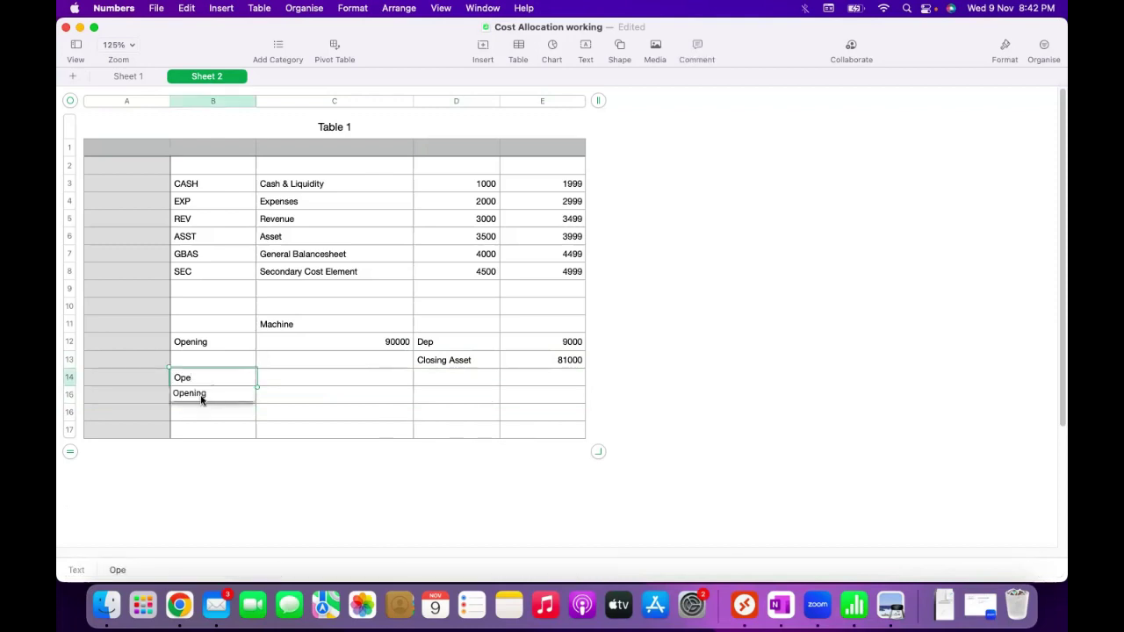
key(Return)
click(407, 381)
text(81000)
key(Tab)
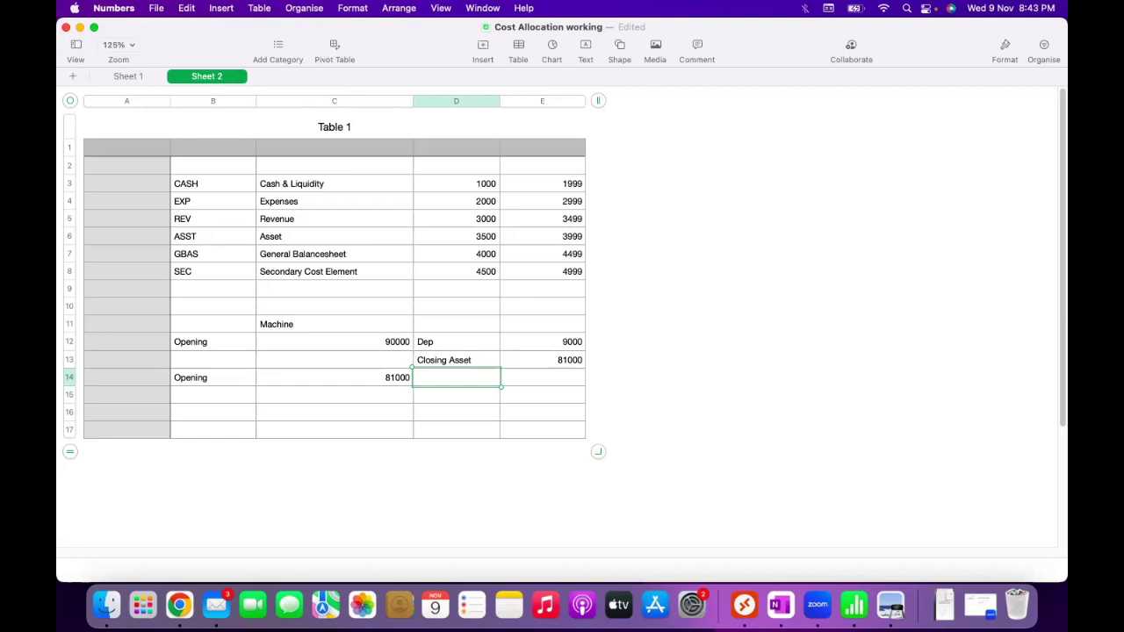
- Start a depreciation account line with Dep in B16 and 9000 in C16
click(213, 415)
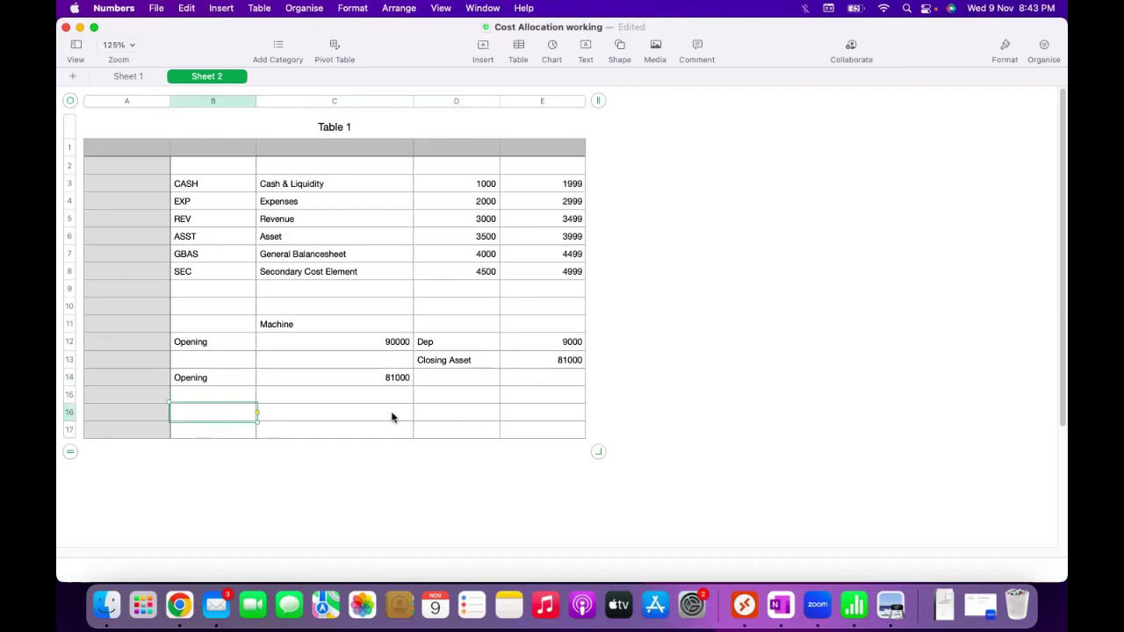
text(Dep)
key(Tab)
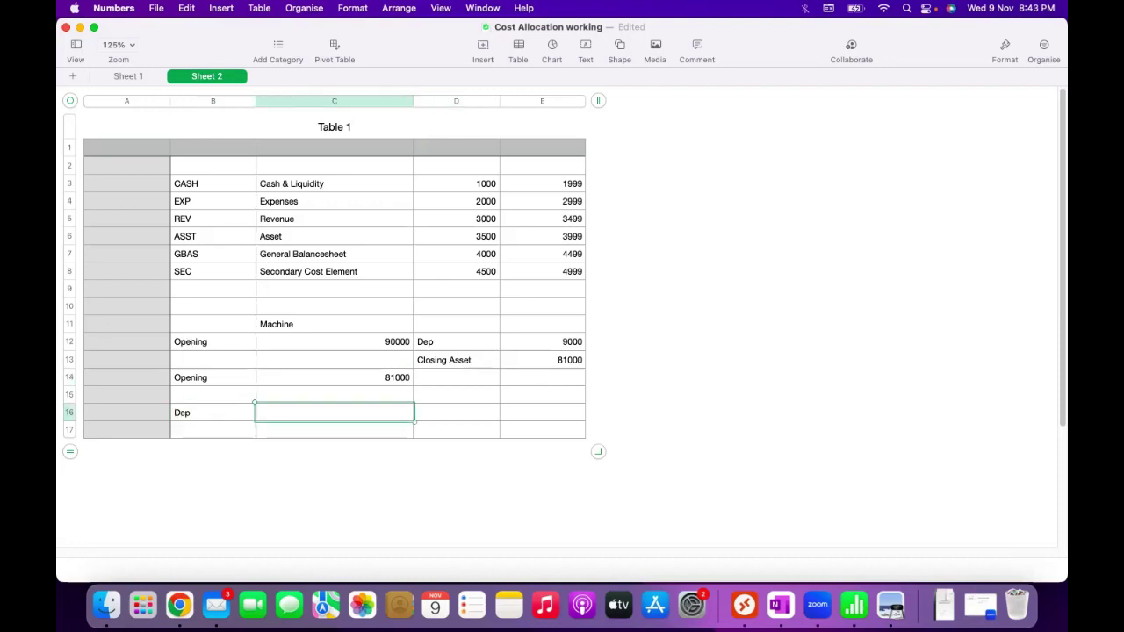
text(9000)
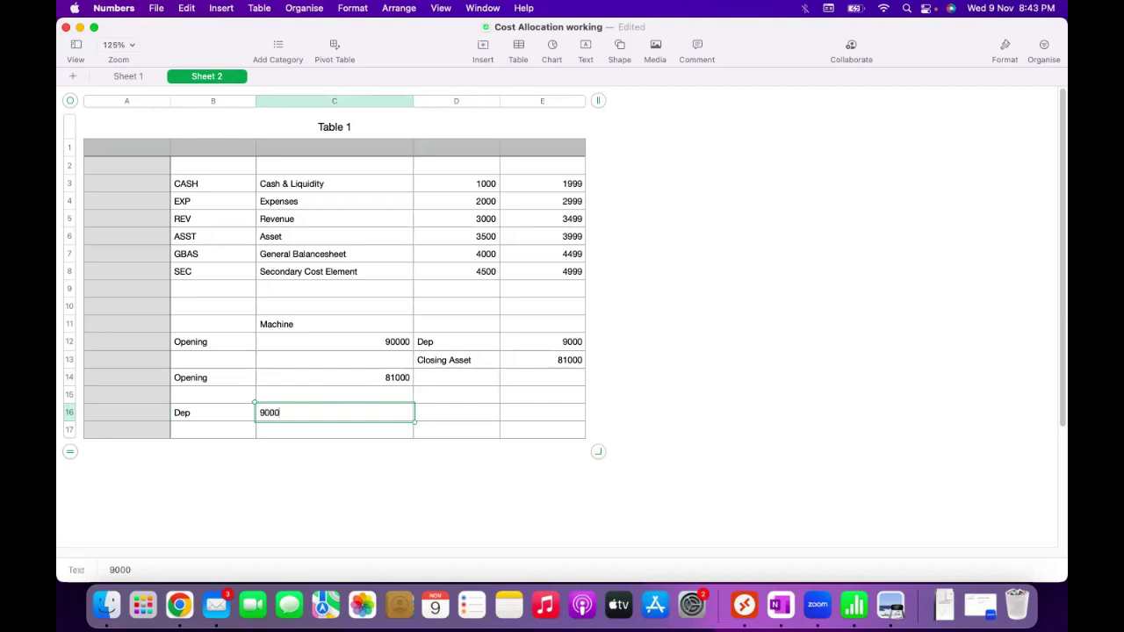
key(Tab)
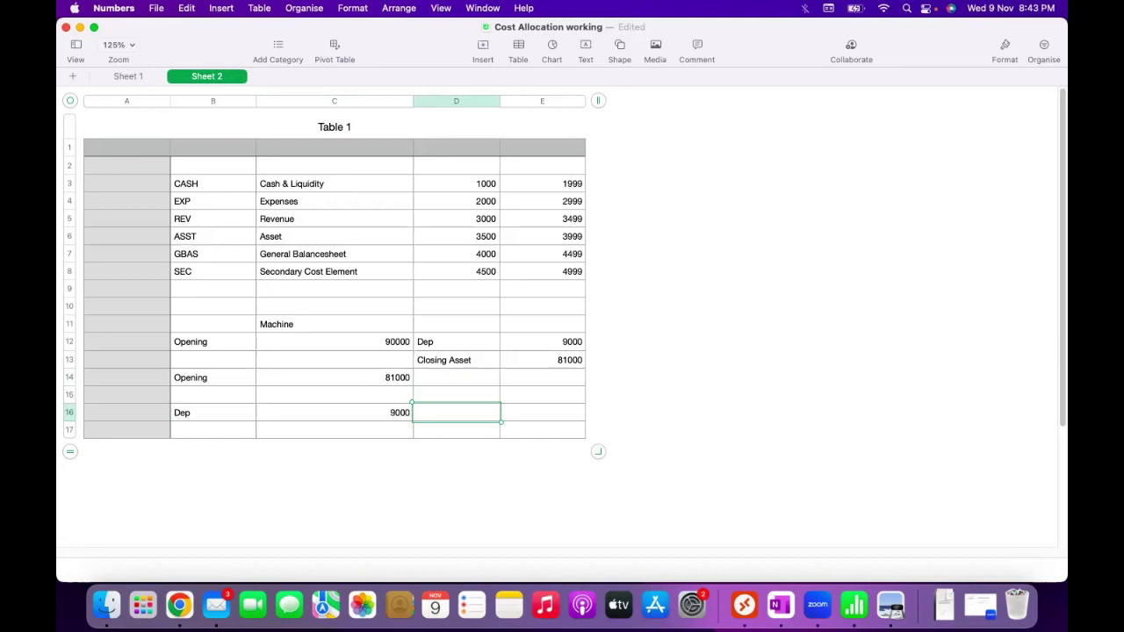
- Enter the closing transfer of the depreciation as Transfer to P/I in D16 and 9000 in E16
text(Transfer to P)
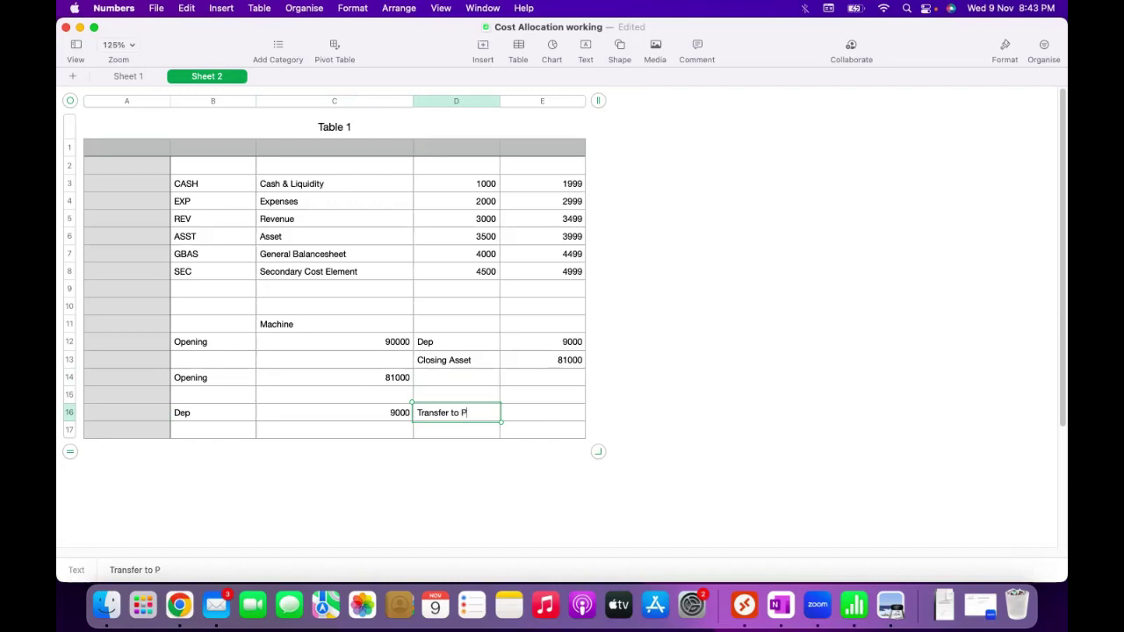
text(/I)
key(Tab)
text(9000)
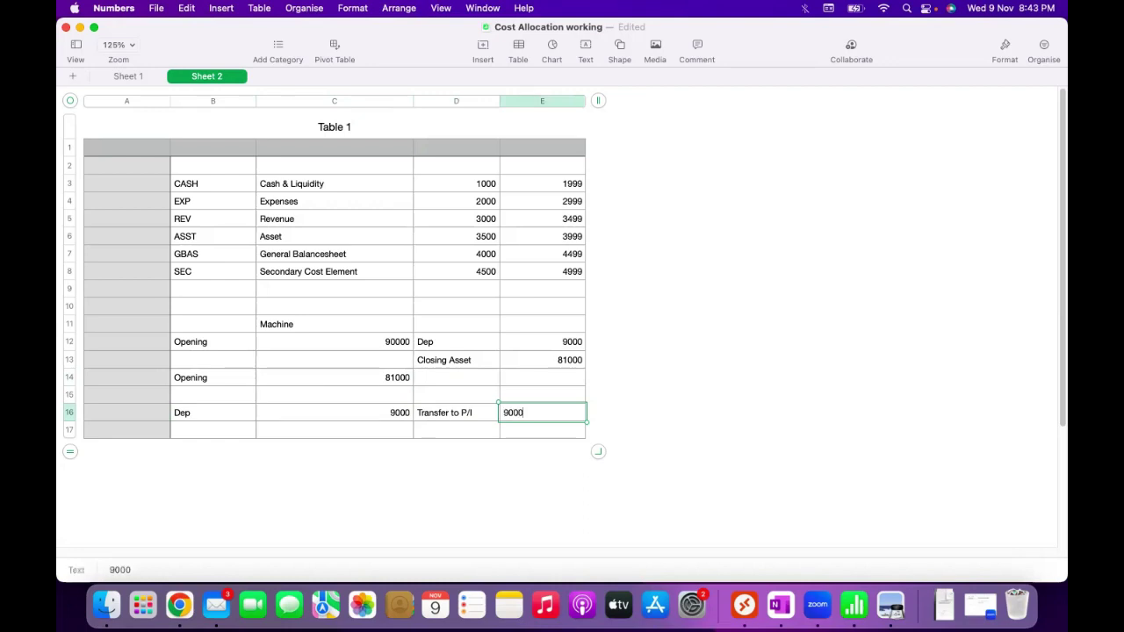
key(super+Return)
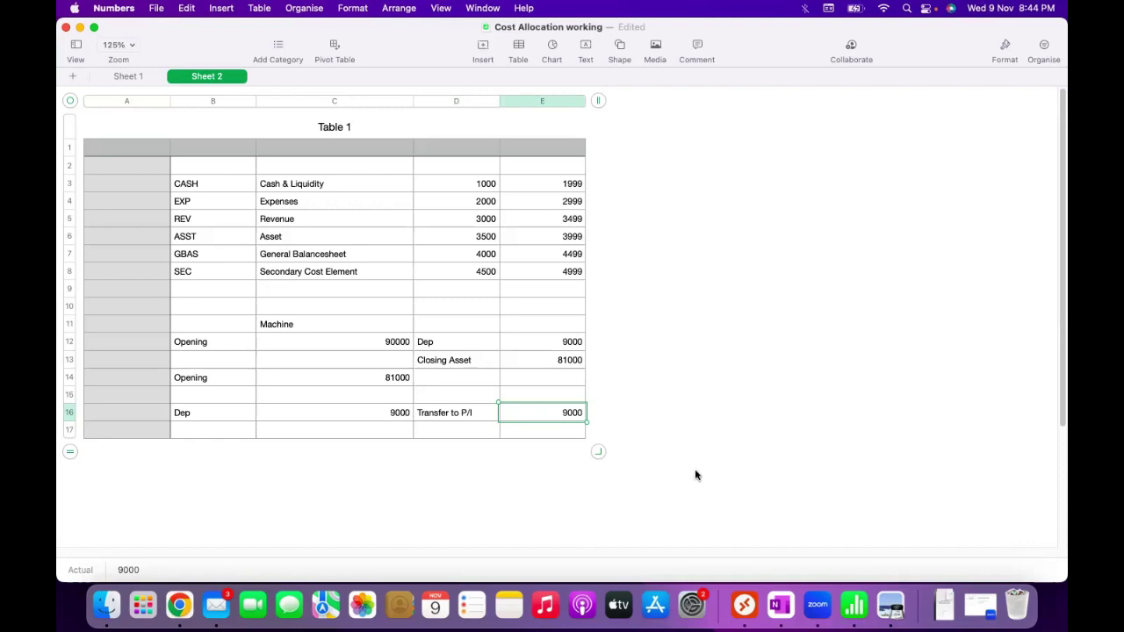
- Switch to the sap session in Microsoft Remote Desktop, dismiss the information message, and exit G/L account editing to SAP Easy Access
click(745, 613)
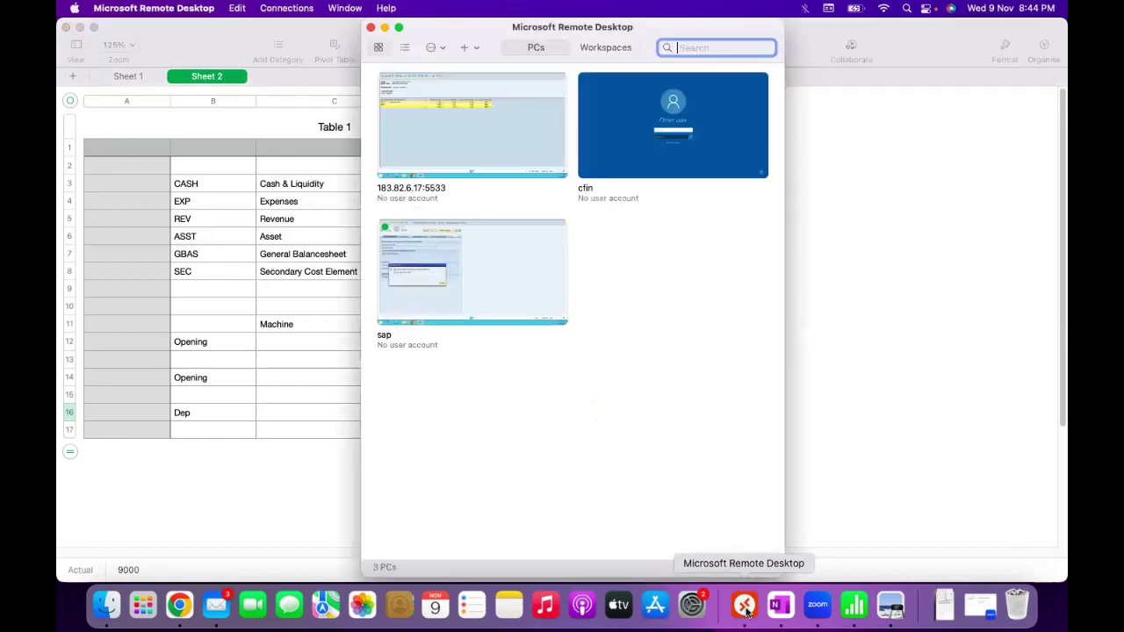
click(490, 250)
double_click(490, 249)
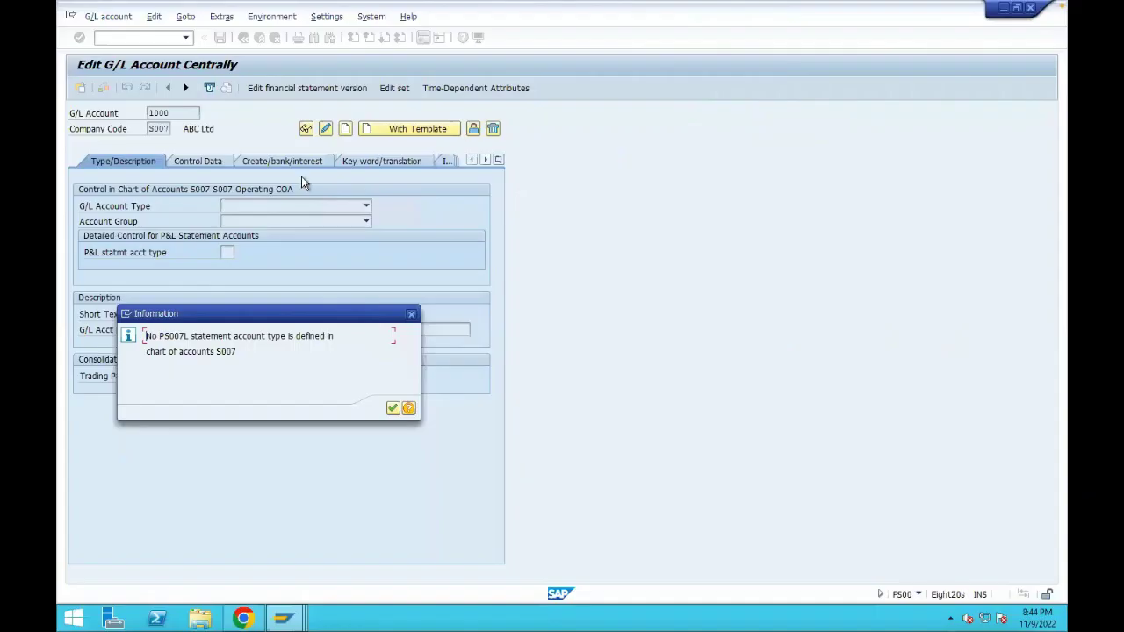
key(Return)
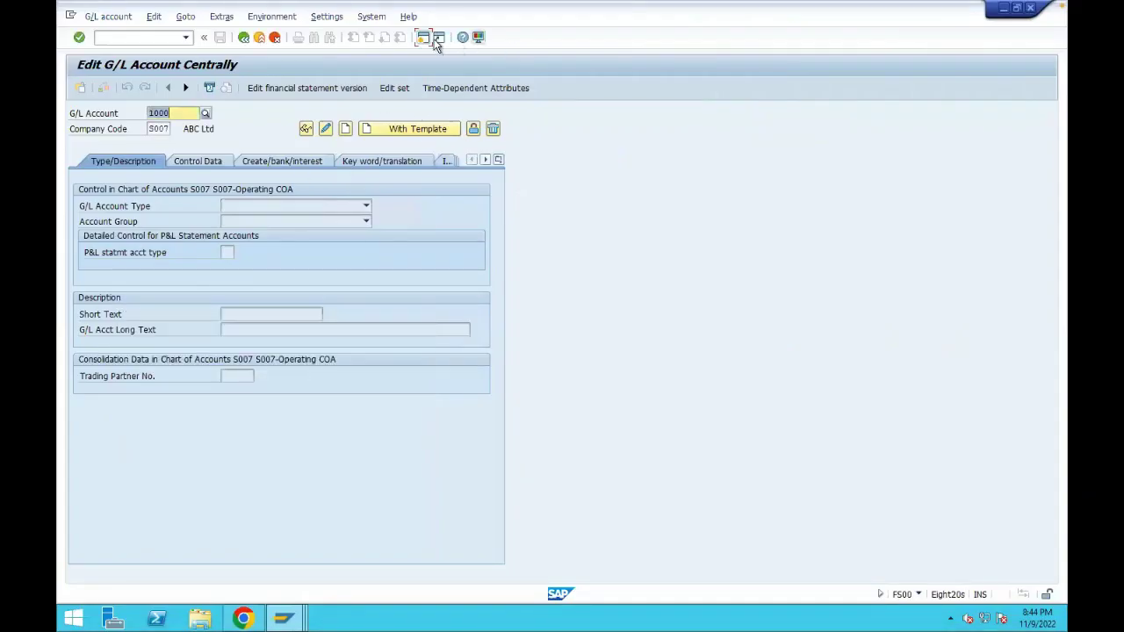
click(569, 164)
key(F3)
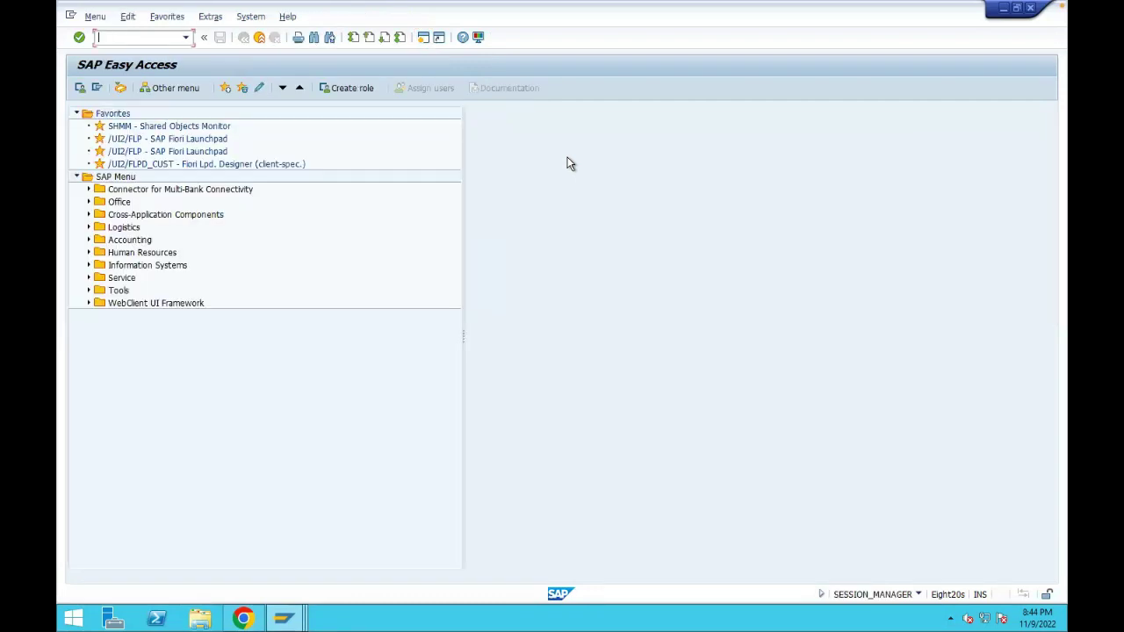
- Open the Balance Carryforward program with transaction FAGLGVTR
text(fagll)
key(BackSpace)
key(BackSpace)
key(BackSpace)
key(BackSpace)
text(FAGLGVTR)
key(Return)
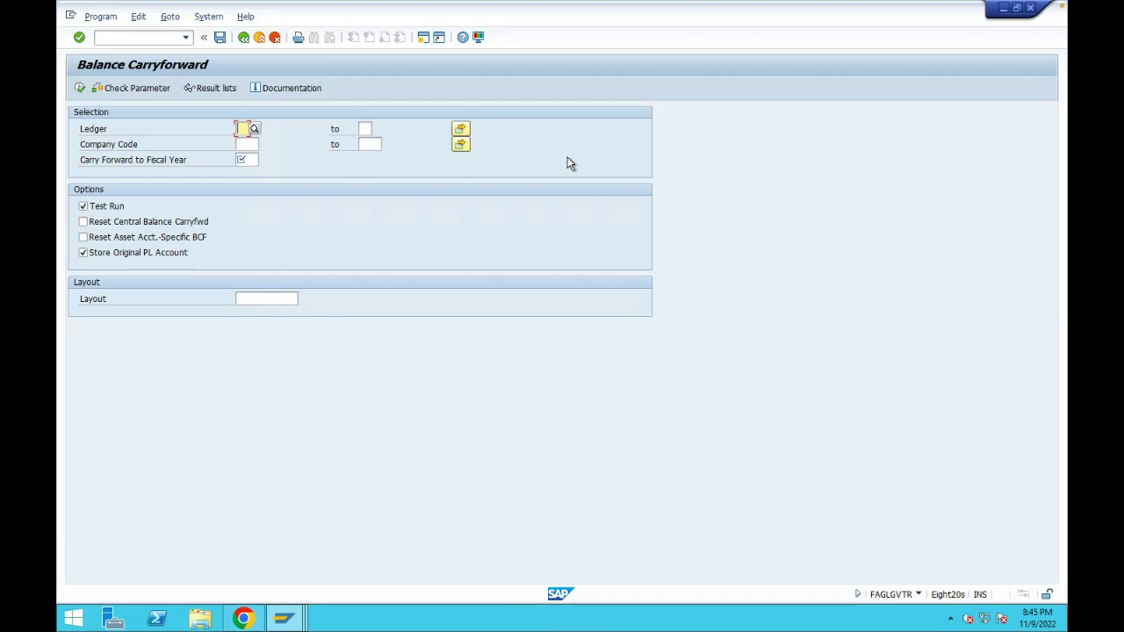
- Return to transaction FS00, try again to create G/L account 1000 in company code S007, and dismiss the information message
click(260, 38)
text(fs00)
key(Return)
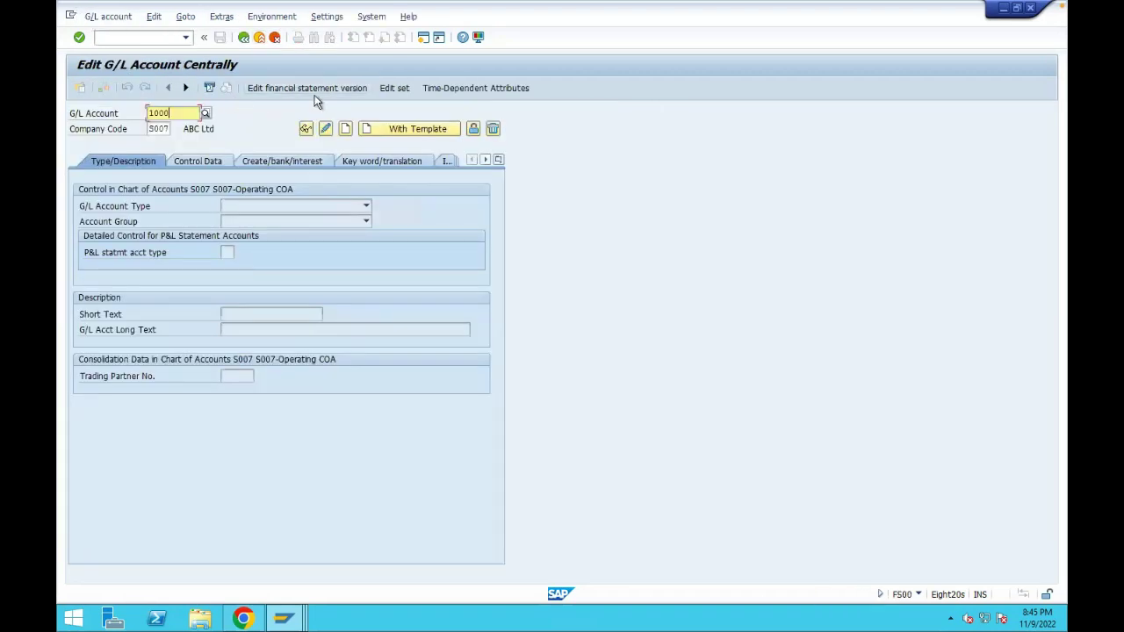
click(346, 129)
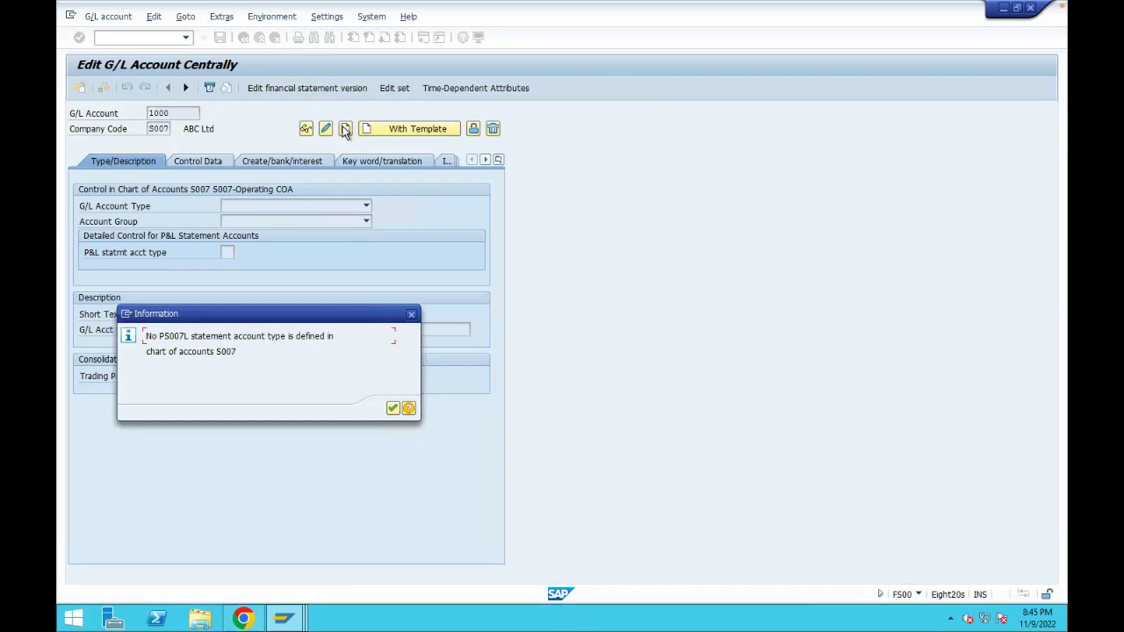
click(393, 410)
- Switch to the G/L Account Groups session and open the SAP Reference IMG through transaction SPRO
mouse_move(283, 620)
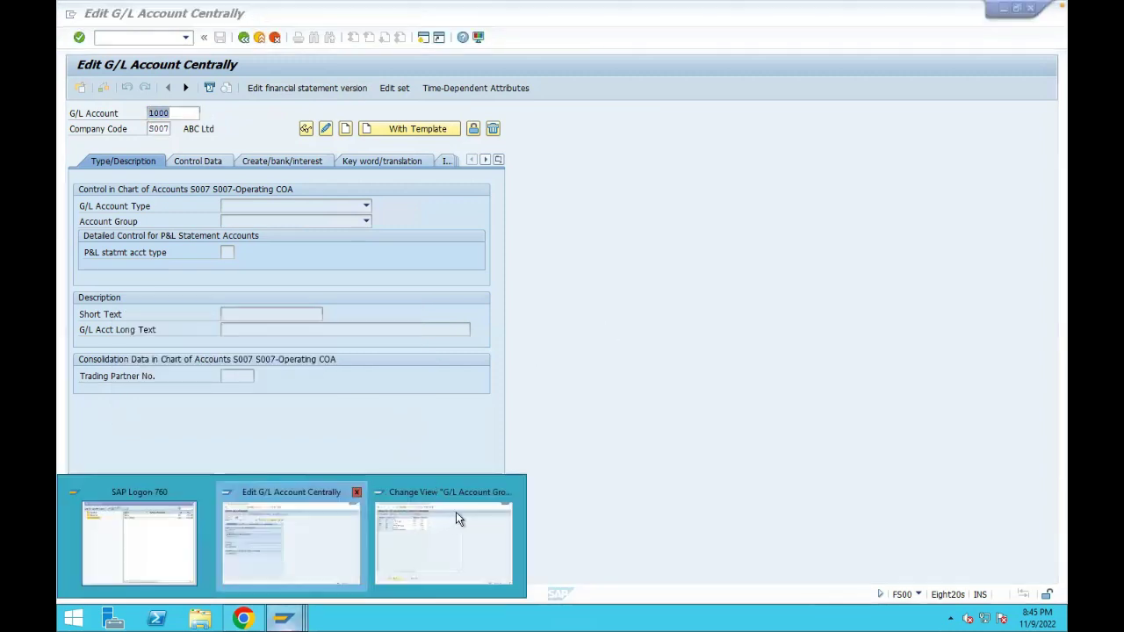
click(463, 537)
click(145, 38)
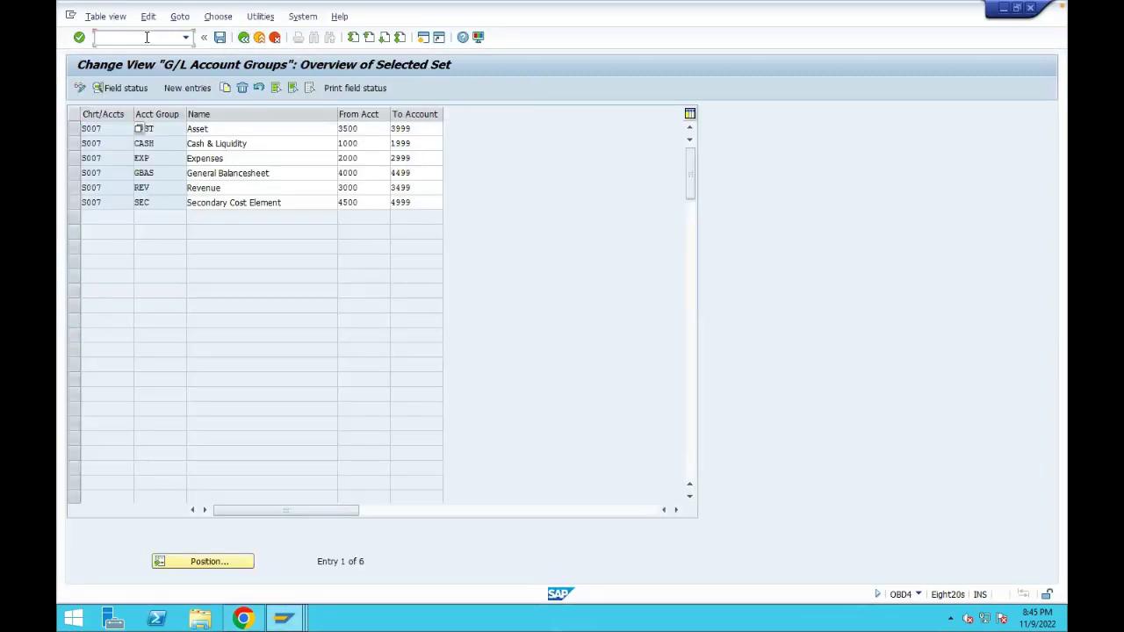
text(/NSPRO)
key(Return)
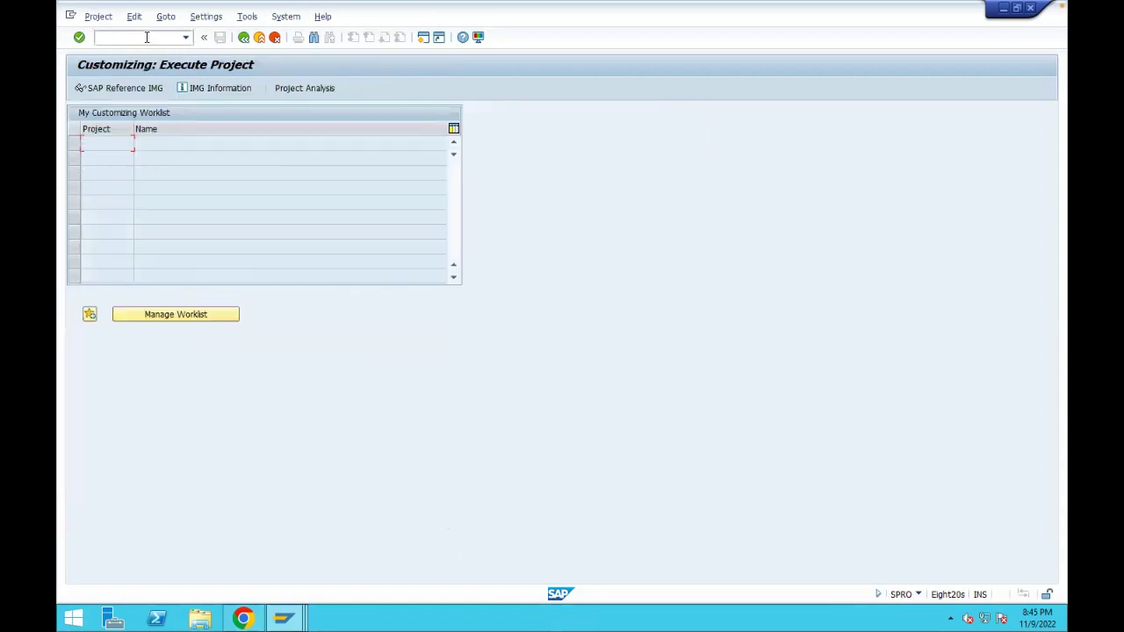
click(158, 88)
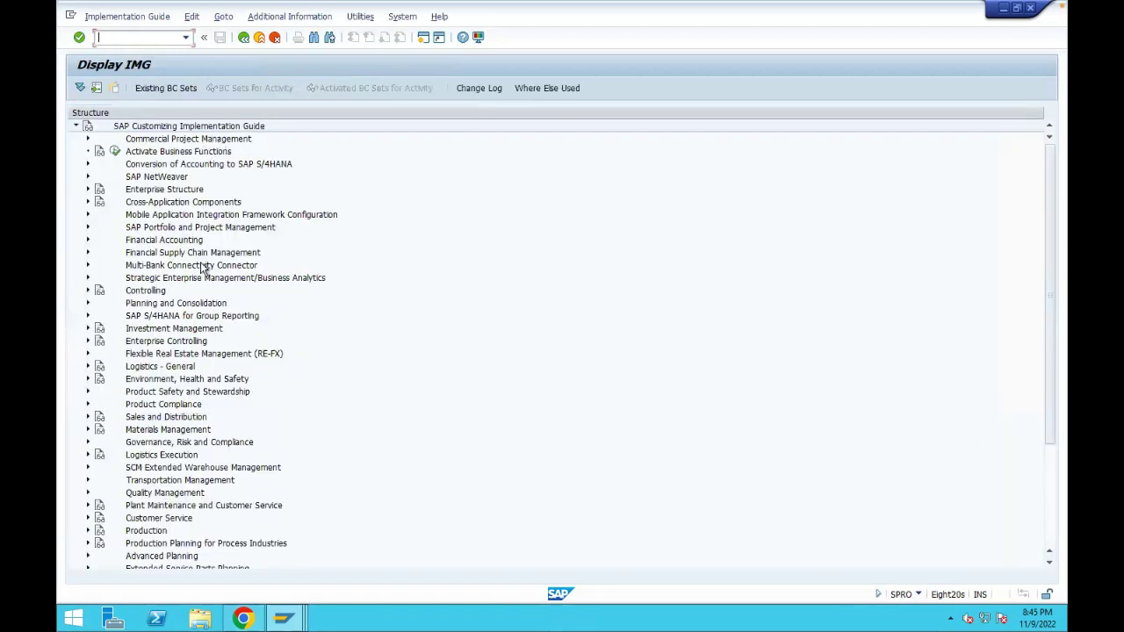
- Open Define Retained Earnings Account under Financial Accounting, General Ledger Accounting, Master Data, G/L Accounts, Preparations for chart of accounts S007
click(87, 239)
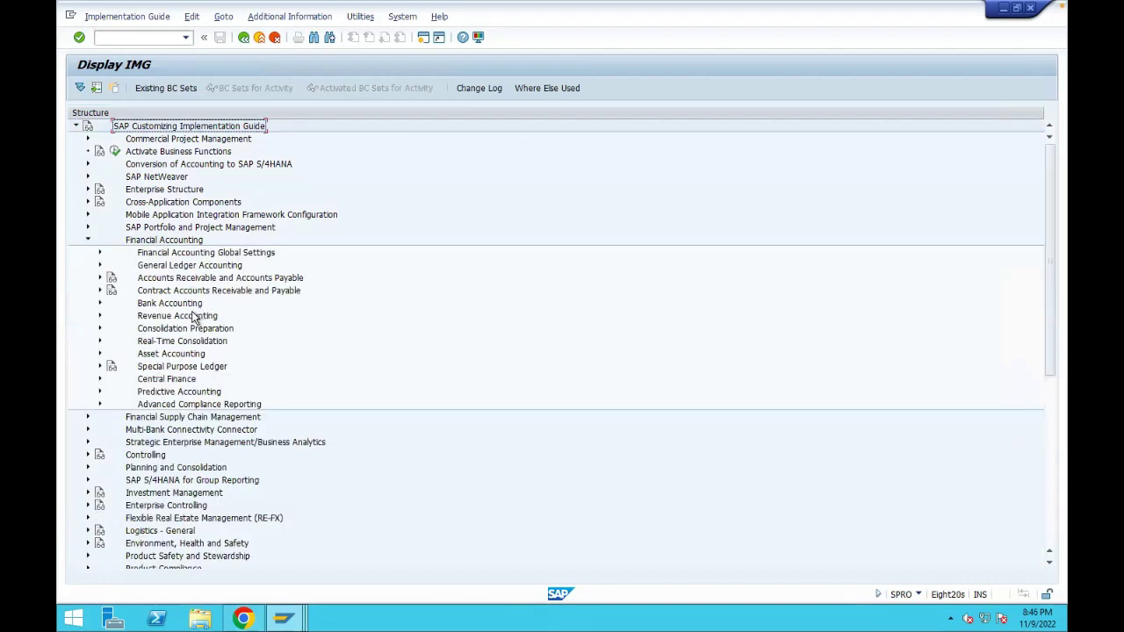
click(100, 265)
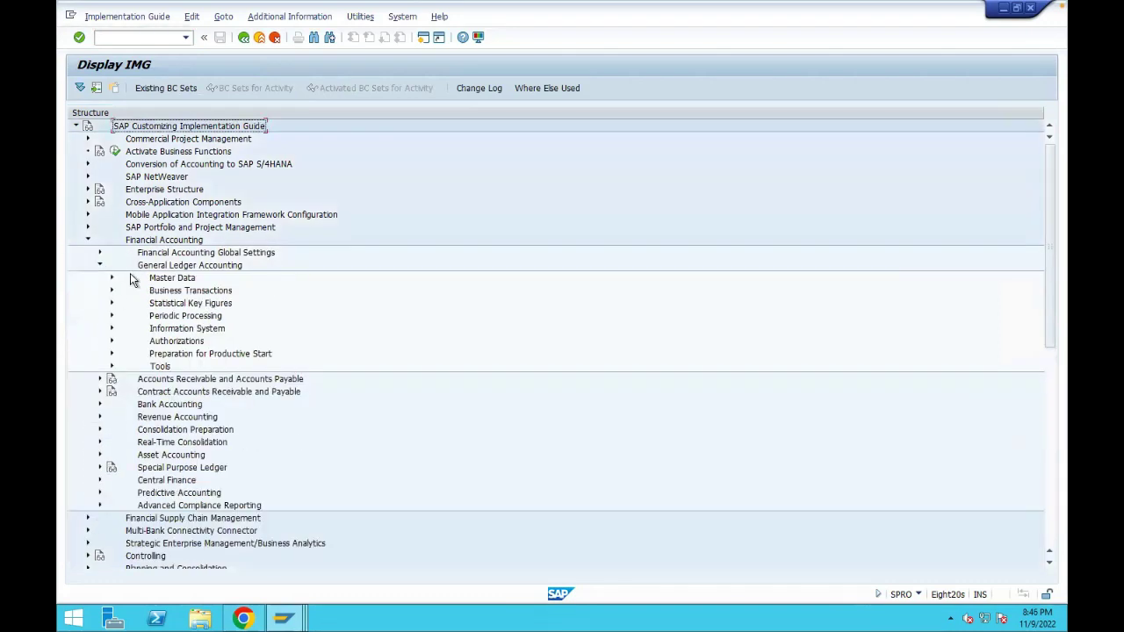
click(112, 278)
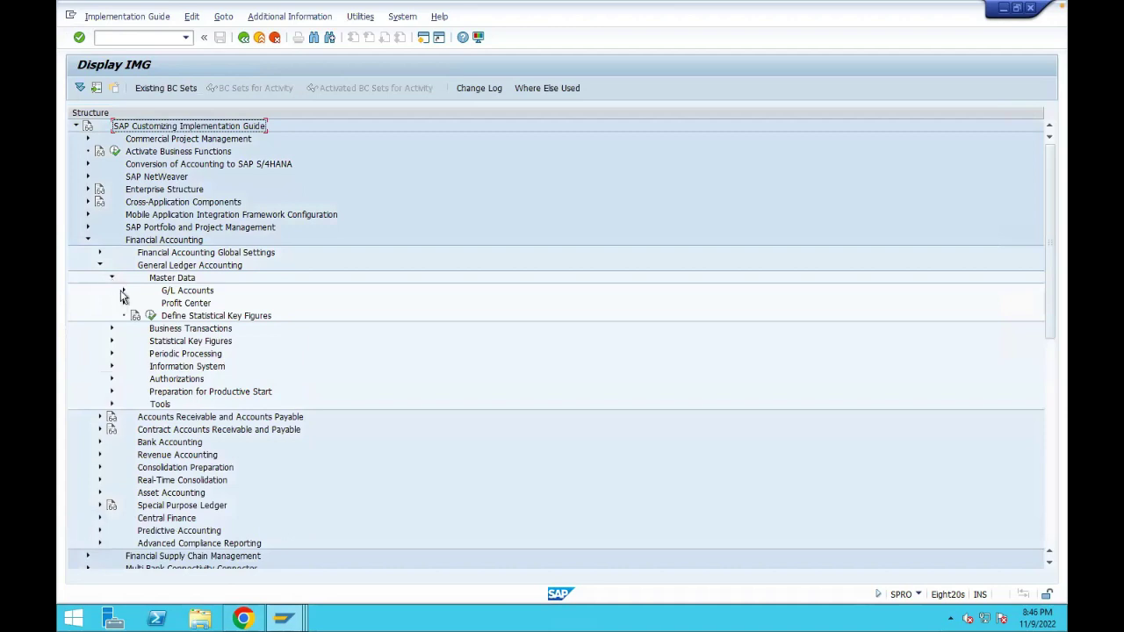
click(123, 290)
click(136, 303)
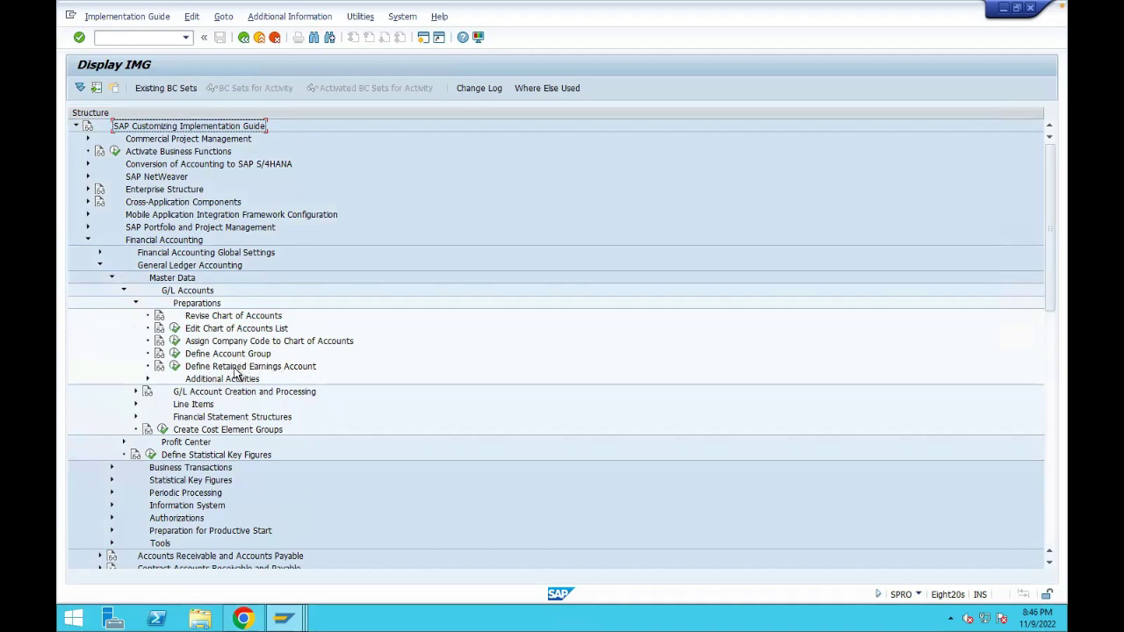
click(175, 367)
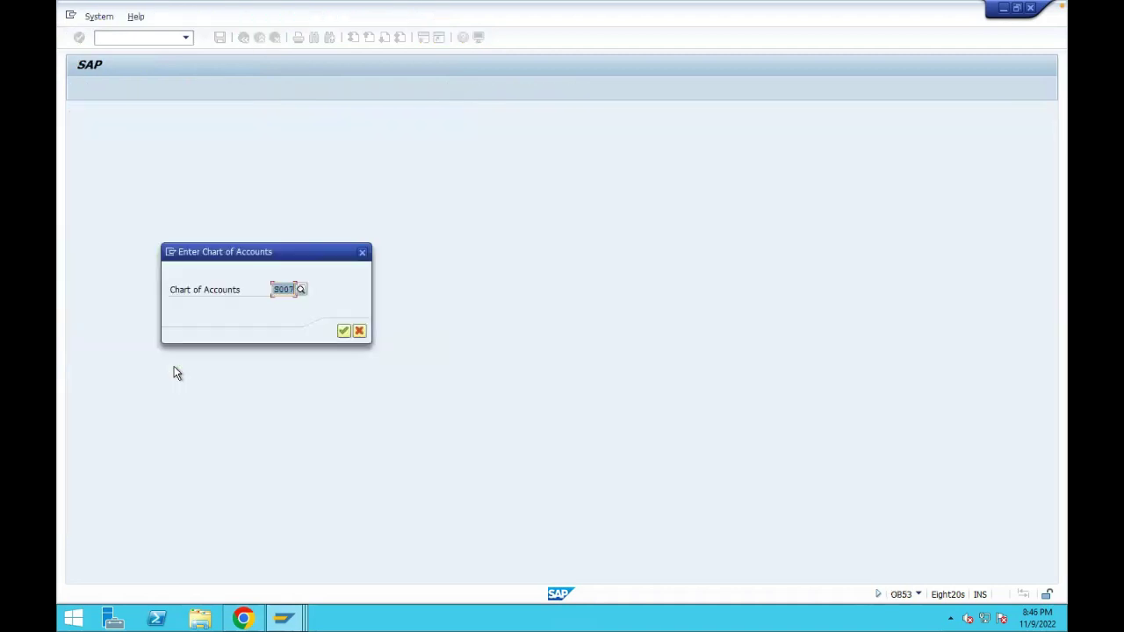
key(Return)
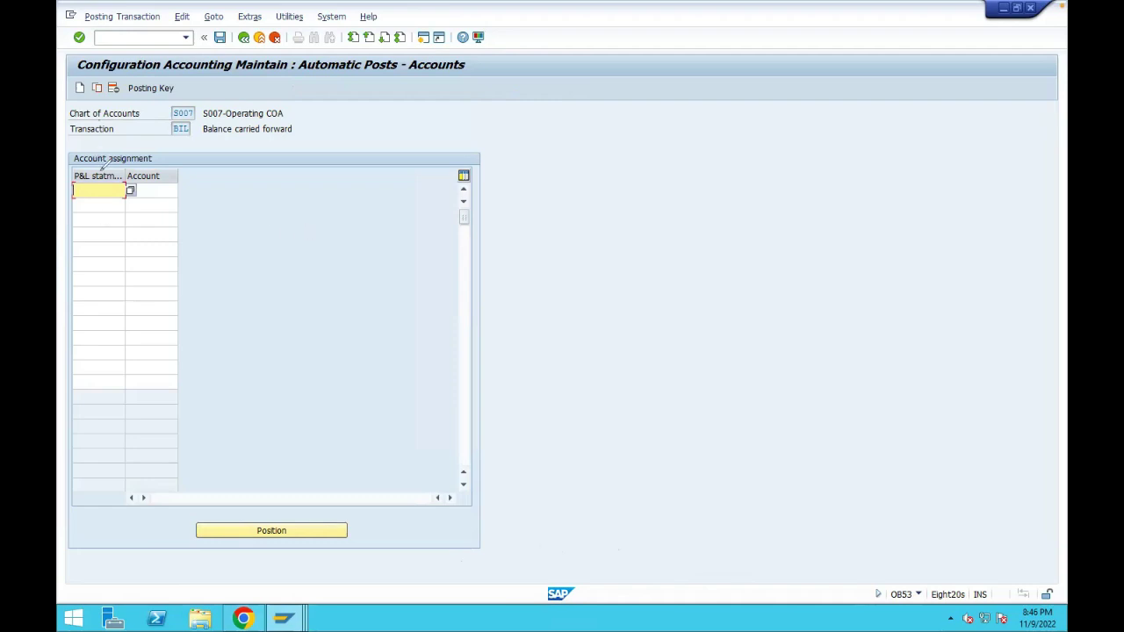
- Enter X as the P&L statement account type for balance carried forward, leave the account empty, and save the assignment
mouse_move(99, 123)
mouse_down()
mouse_move(102, 172)
mouse_move(112, 159)
mouse_up()
mouse_move(153, 128)
mouse_down()
mouse_move(149, 151)
mouse_move(162, 153)
mouse_up()
key(e)
text(x)
key(BackSpace)
text(x)
key(Tab)
key(Return)
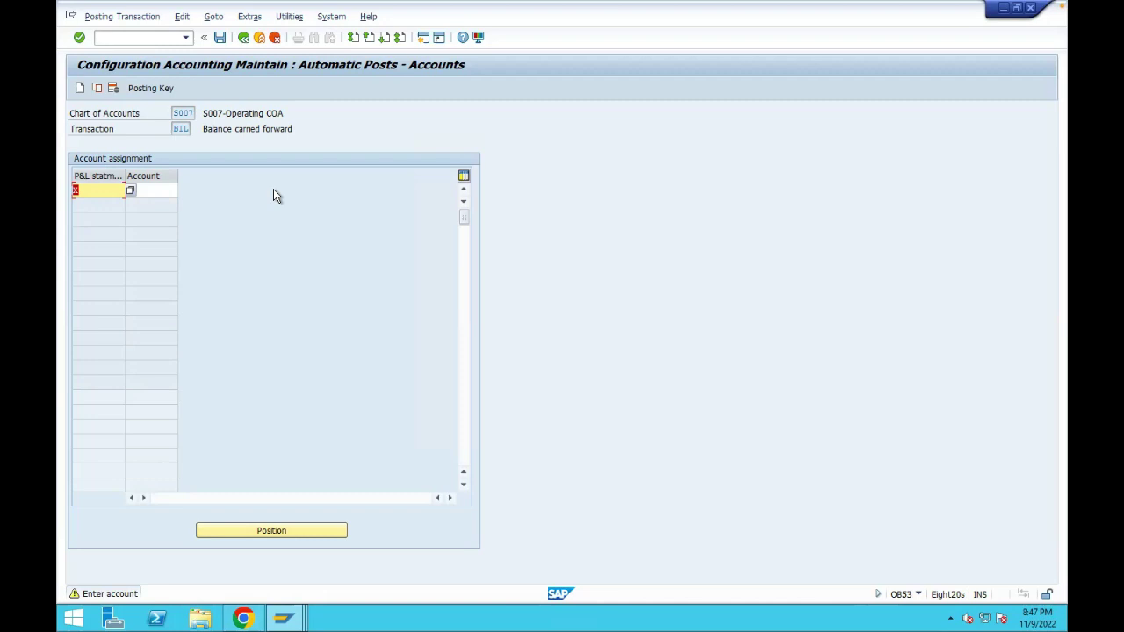
key(Return)
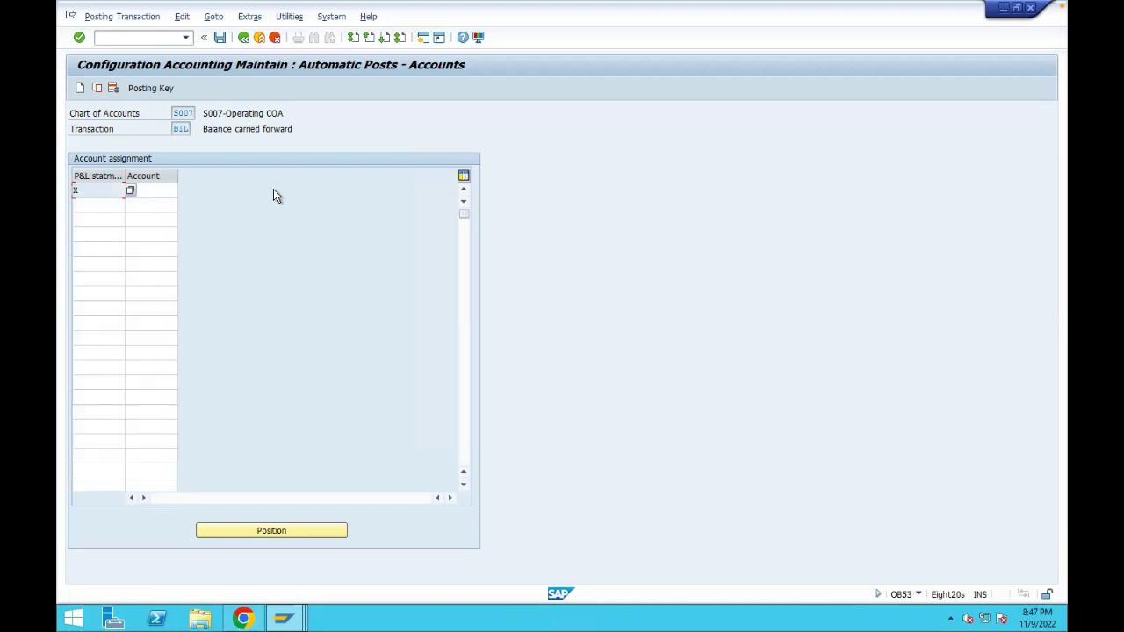
click(220, 37)
click(263, 238)
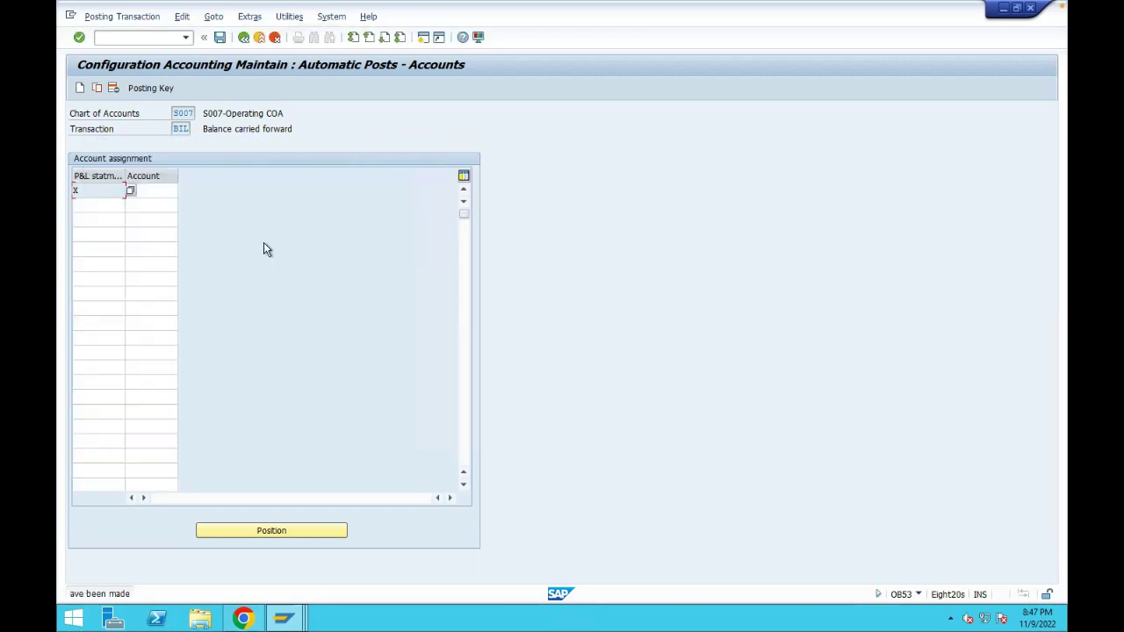
- Switch back to the Edit G/L Account Centrally session and start creating account 1000
mouse_move(283, 620)
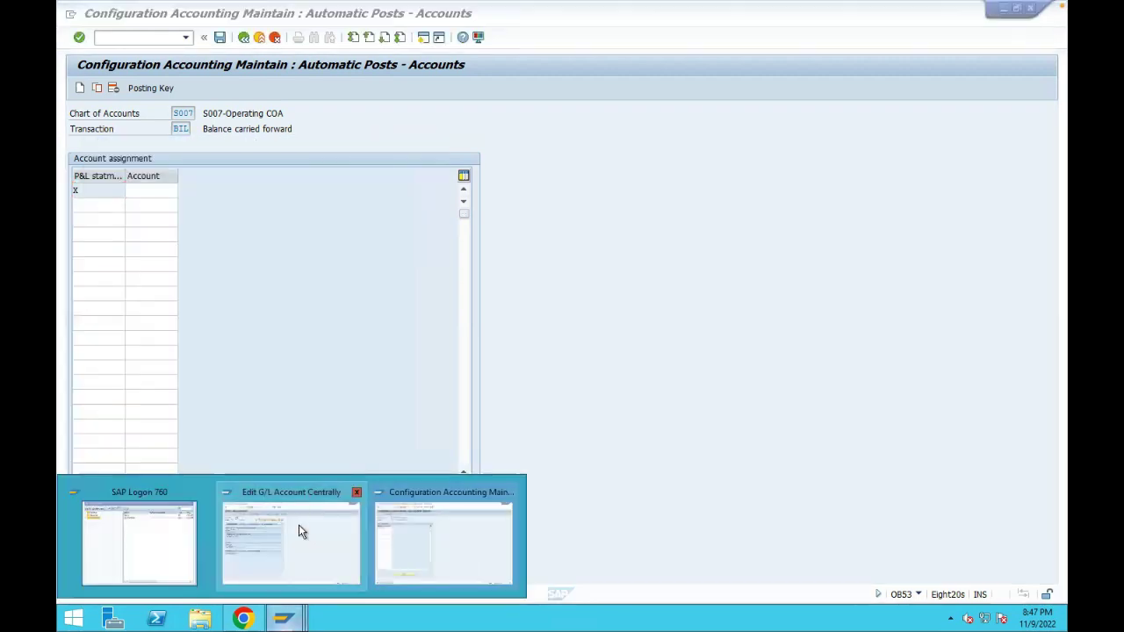
click(299, 524)
click(347, 130)
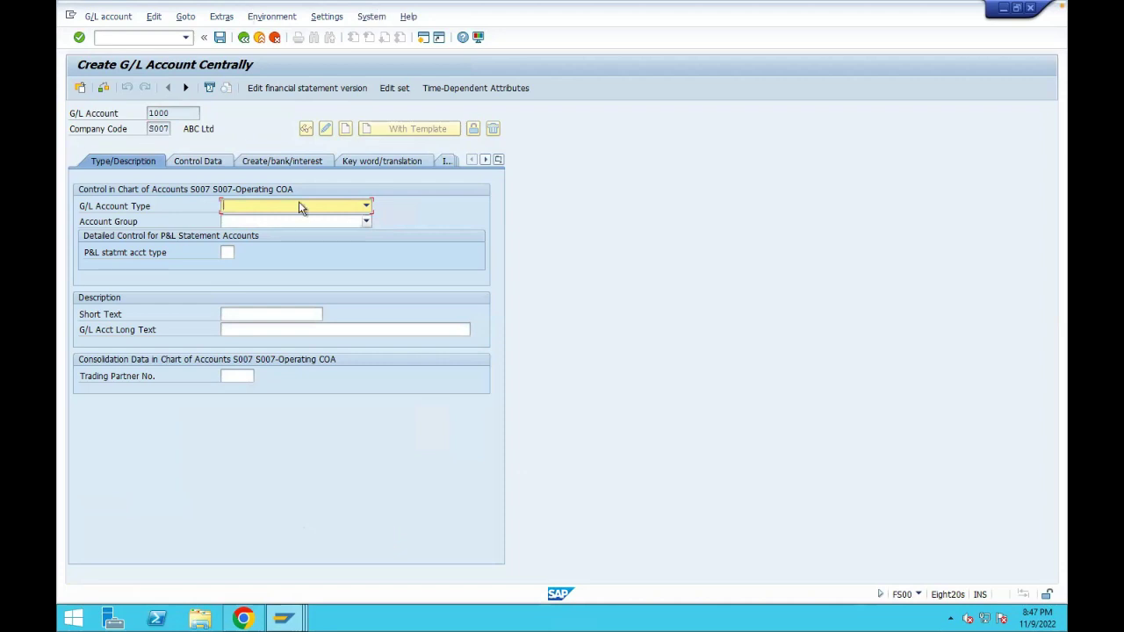
- Restart FS00 from SAP Easy Access, create account 1000 in company code S007, and set its type to Balance Sheet Account
click(117, 36)
text(/n)
key(Return)
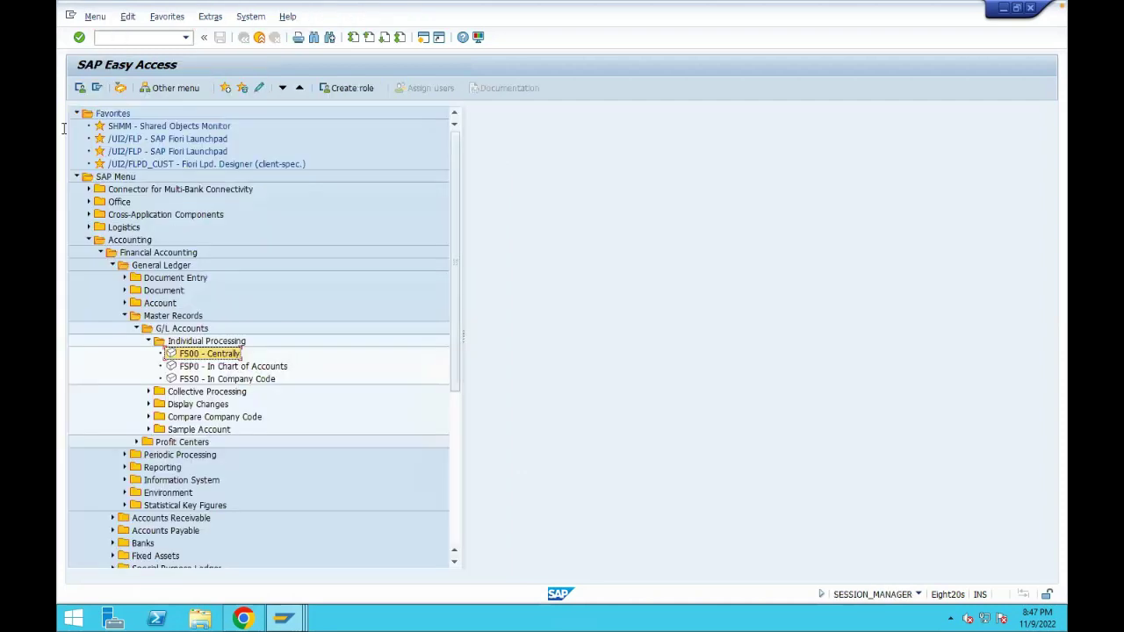
double_click(235, 355)
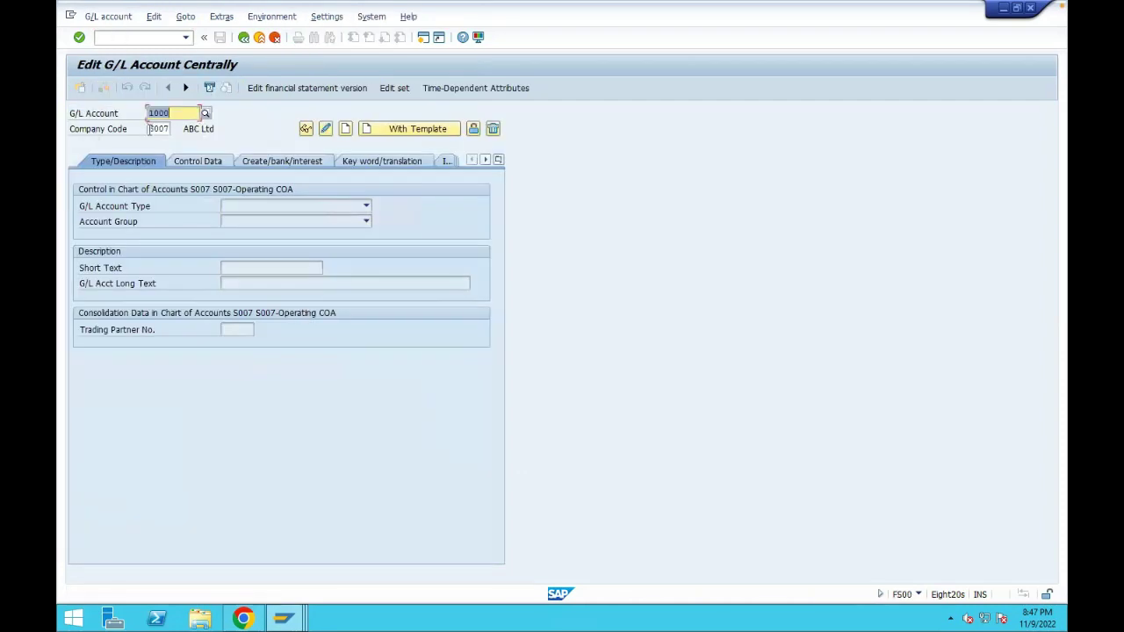
click(346, 129)
click(261, 207)
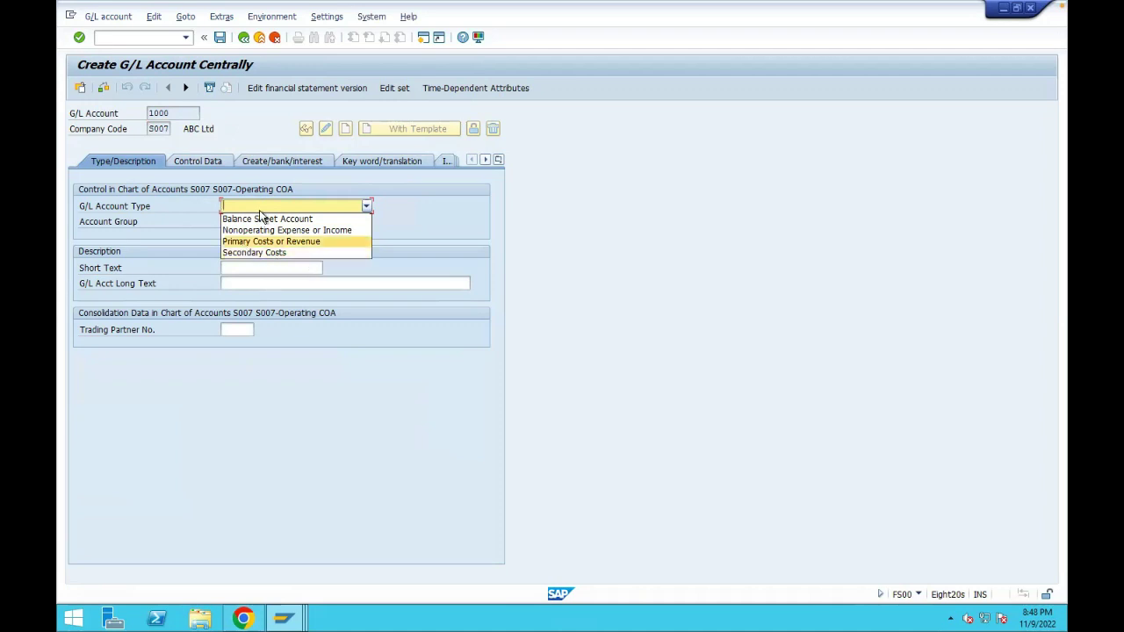
click(262, 220)
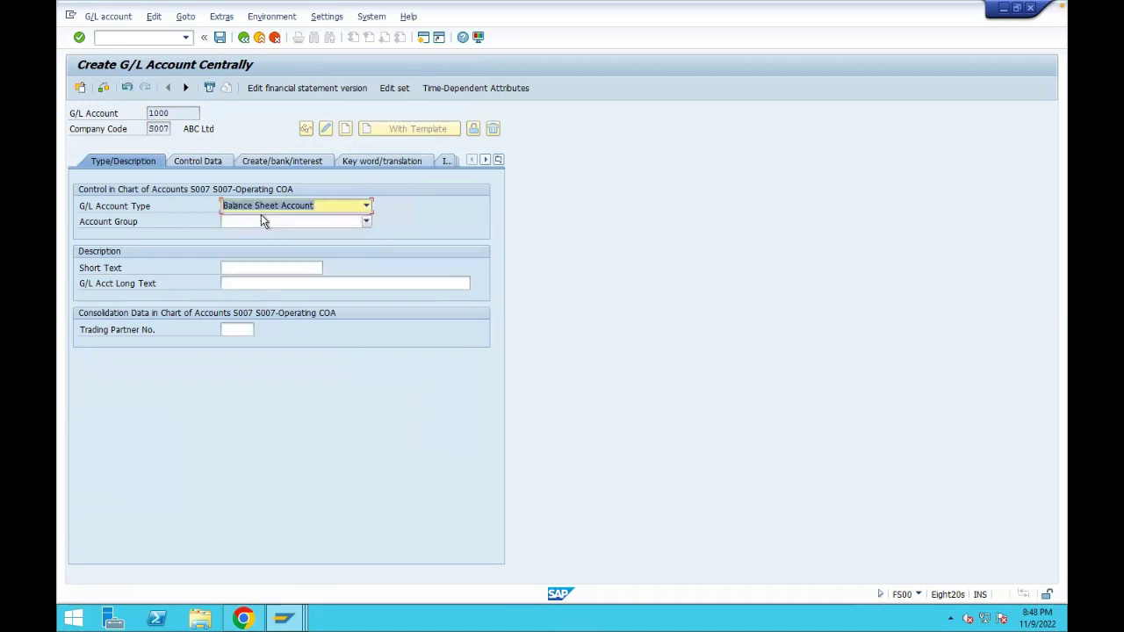
- Try Asset and General Balancesheet as the account group for account 1000
click(263, 221)
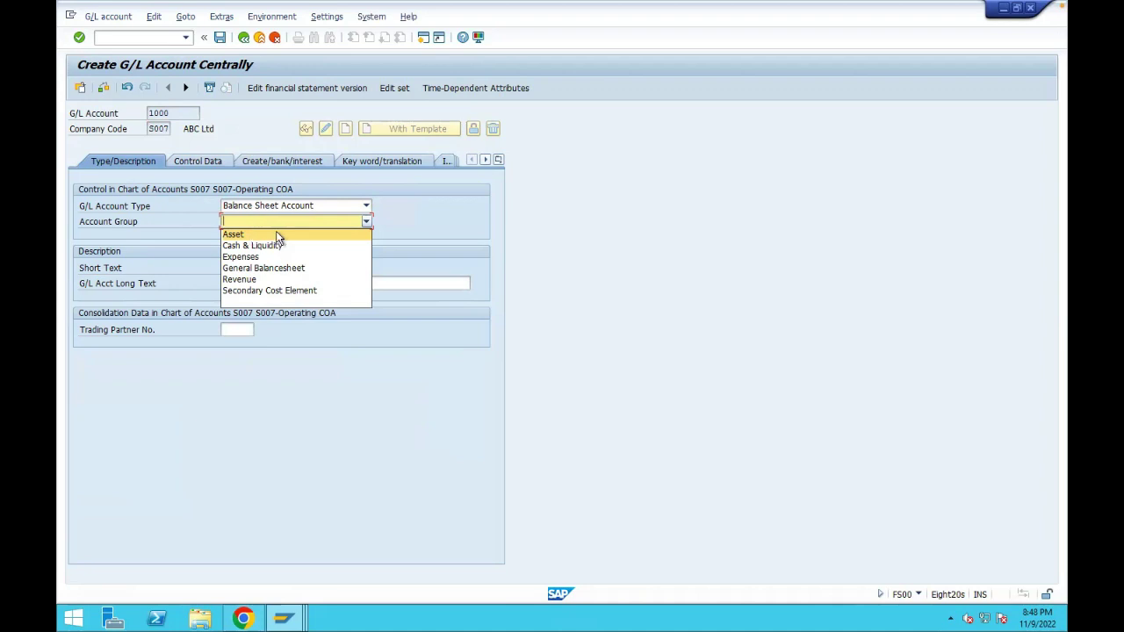
click(277, 234)
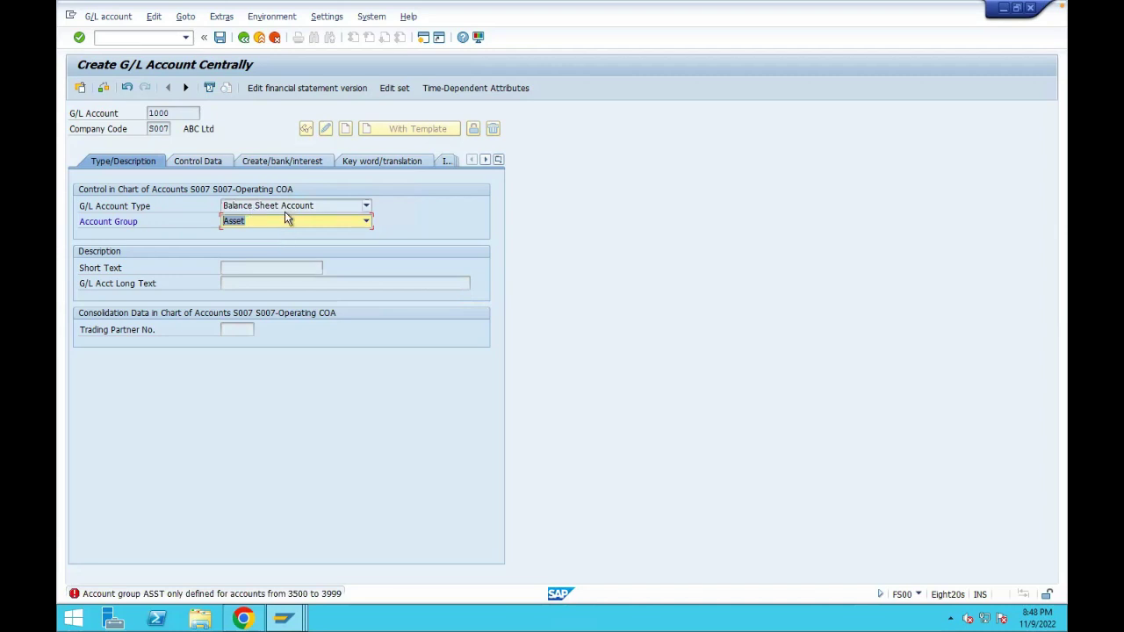
click(282, 219)
click(267, 270)
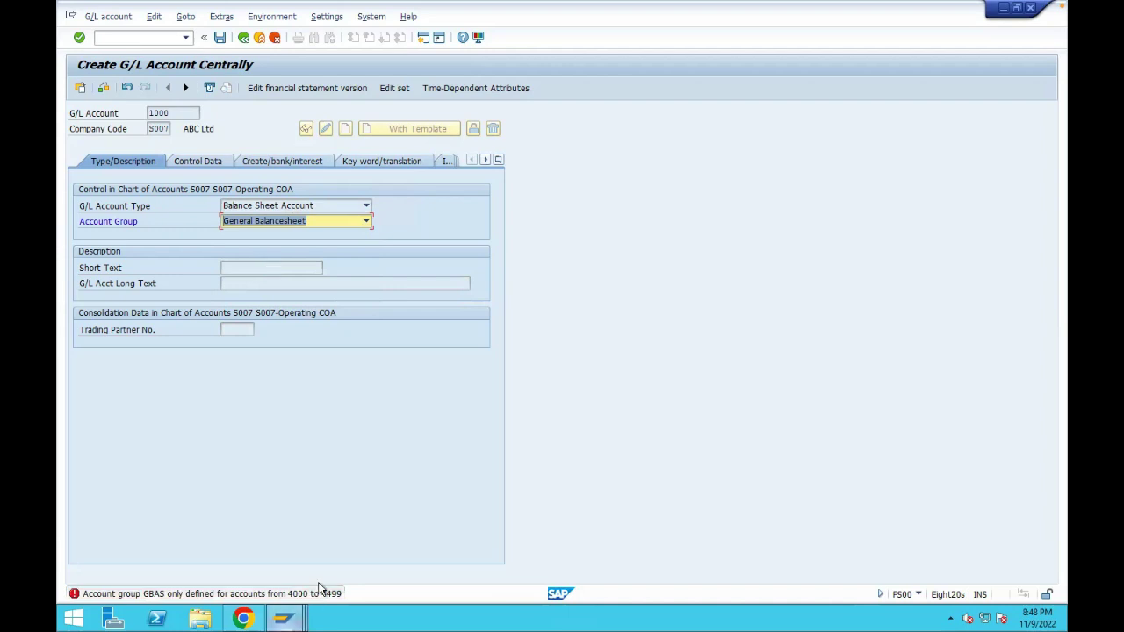
- Check the account group number ranges in the Numbers sheet, including the CASH row, and return to the sap remote session
click(283, 618)
click(446, 554)
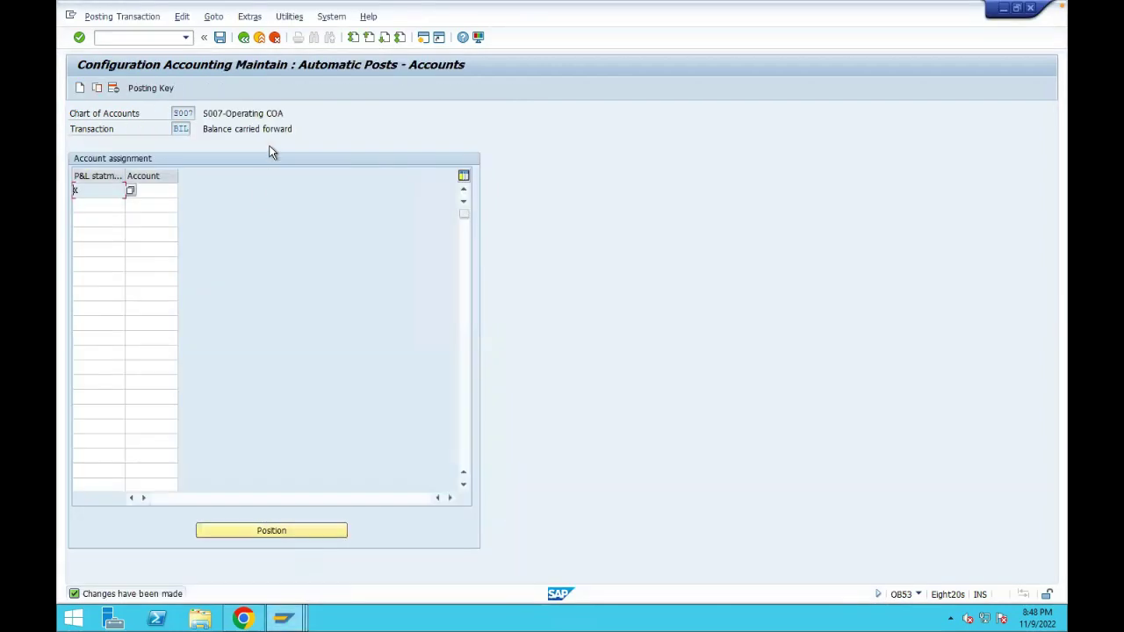
click(94, 26)
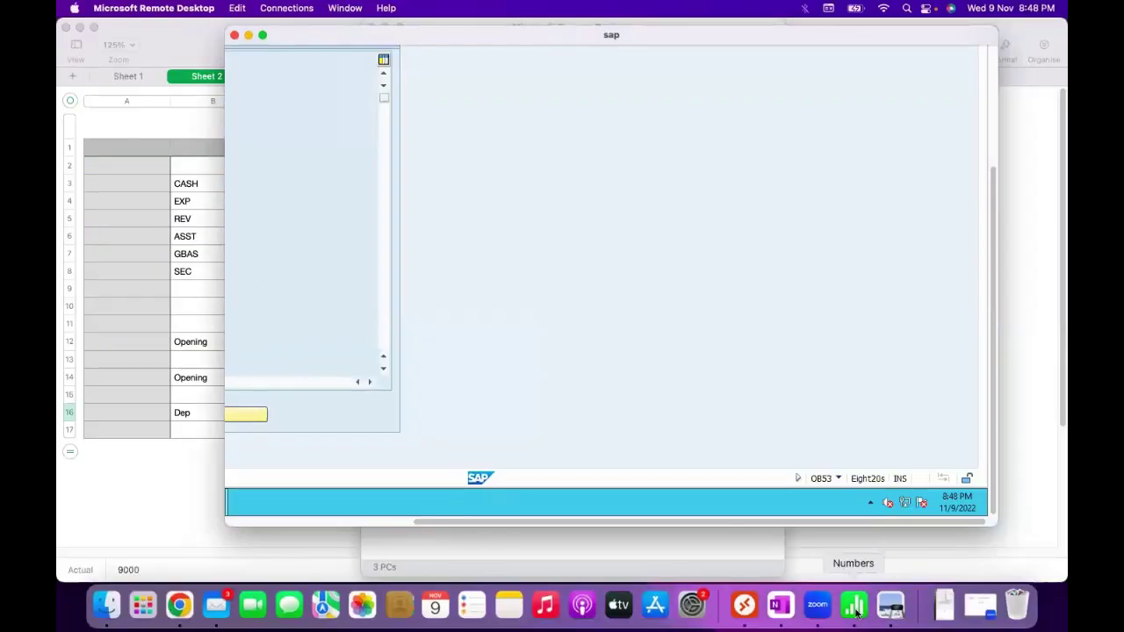
click(855, 608)
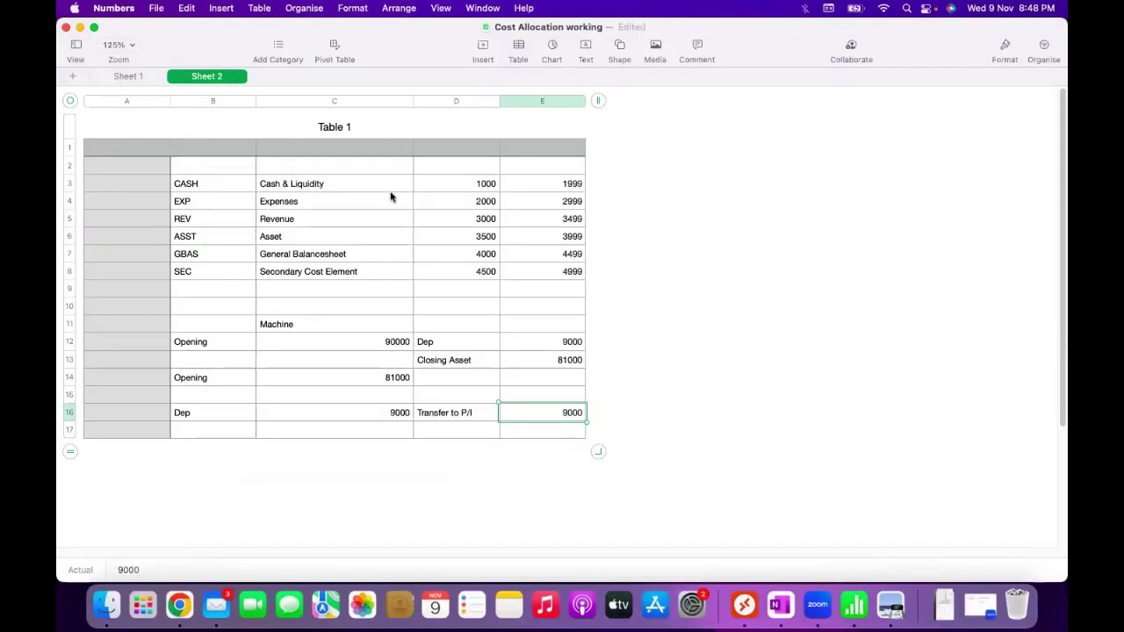
click(199, 187)
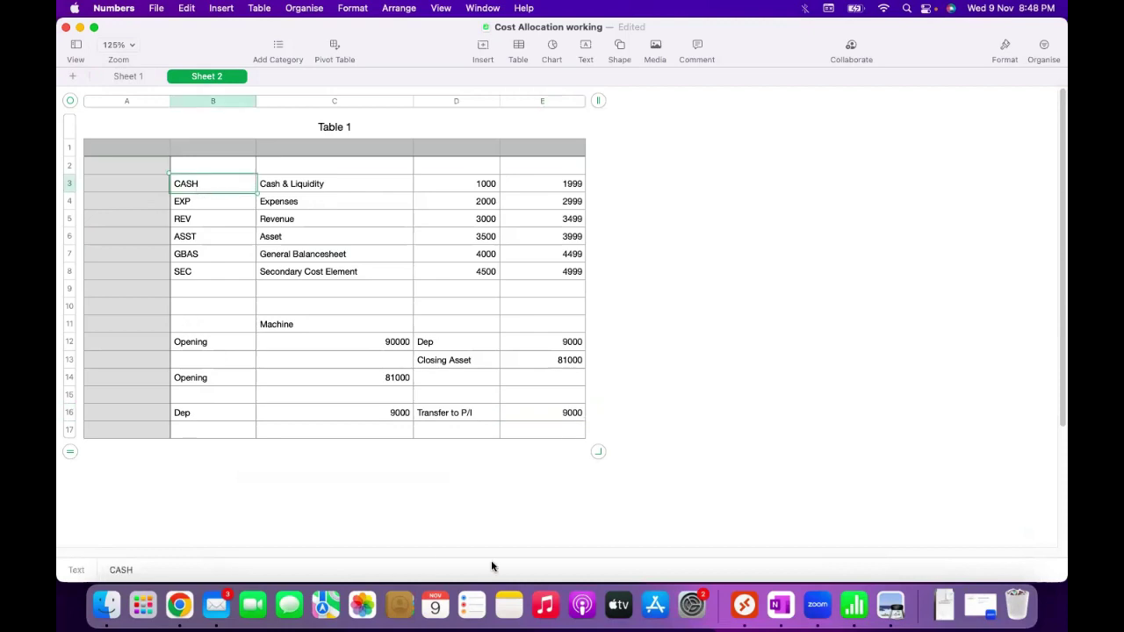
click(745, 606)
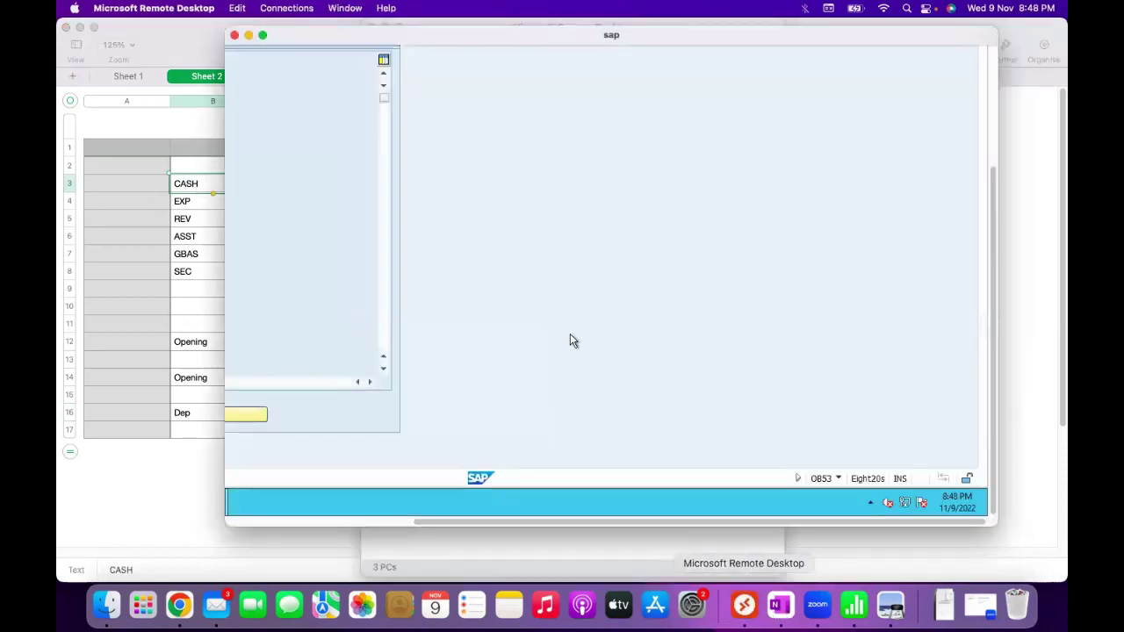
click(262, 35)
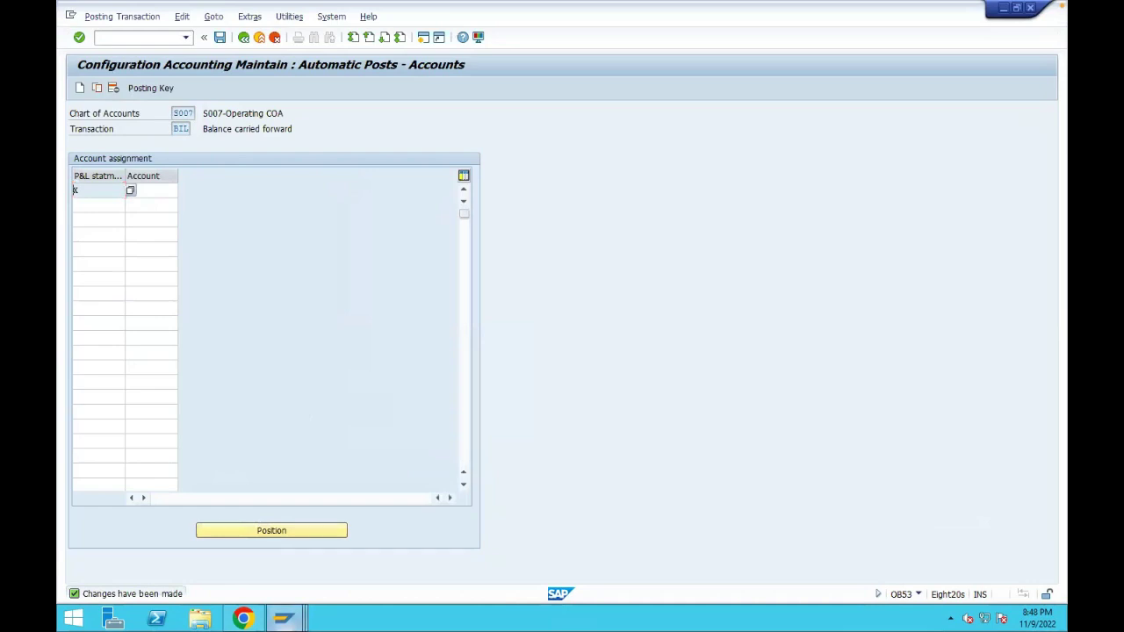
- Return to the G/L account creation session and set the account group to Cash & Liquidity
mouse_move(283, 619)
click(319, 570)
click(339, 230)
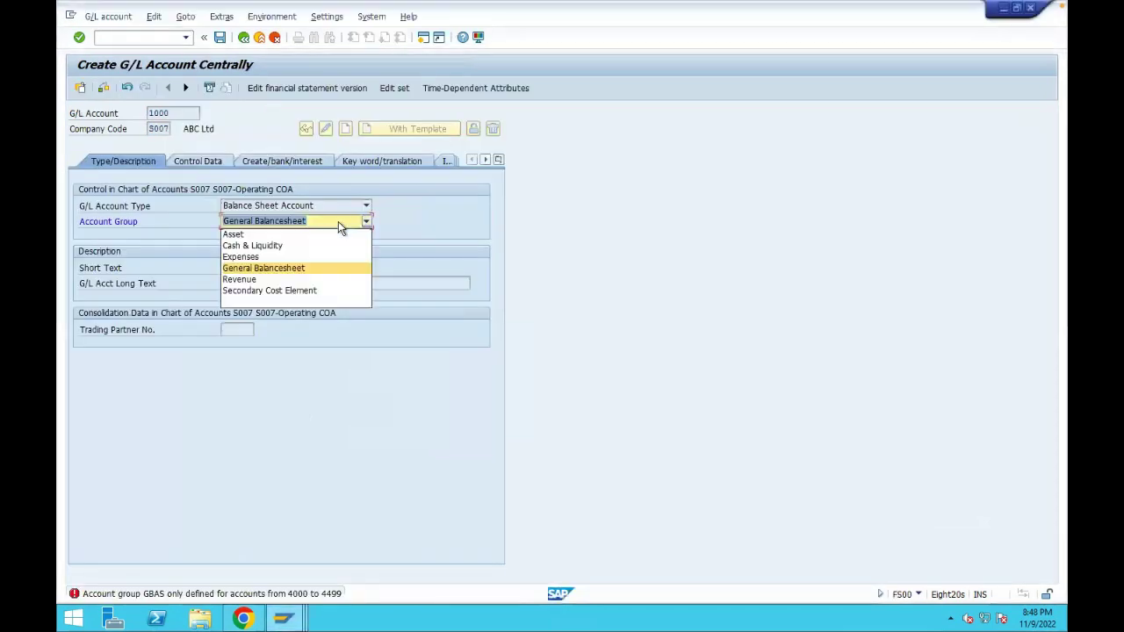
click(247, 246)
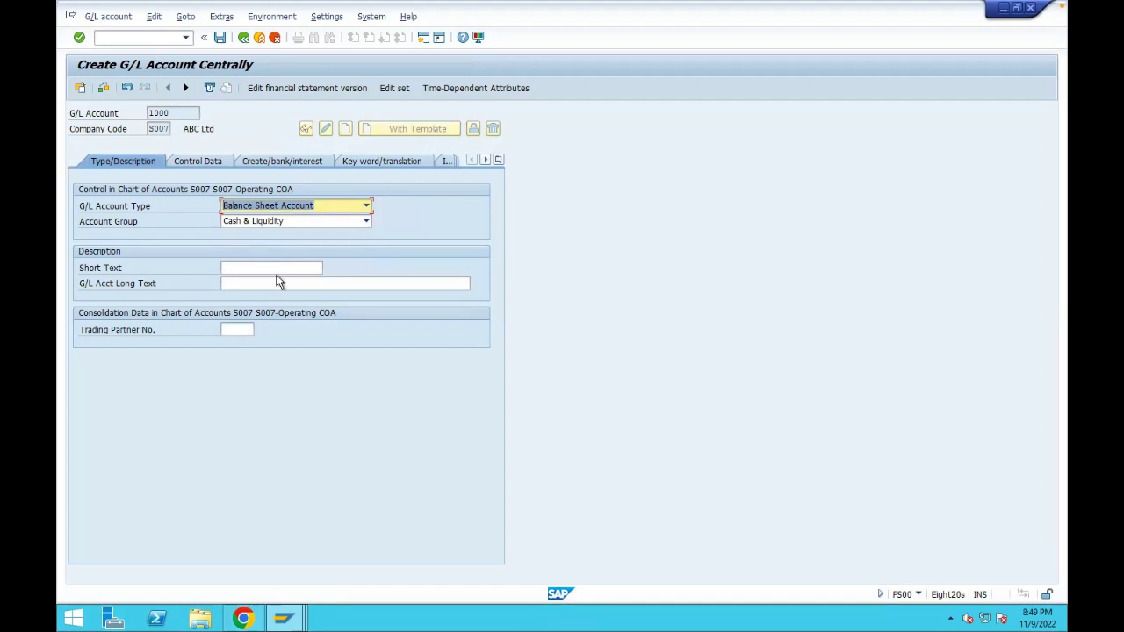
- Enter Cash Acct as both the short text and the G/L account long text
click(269, 269)
text(Ca)
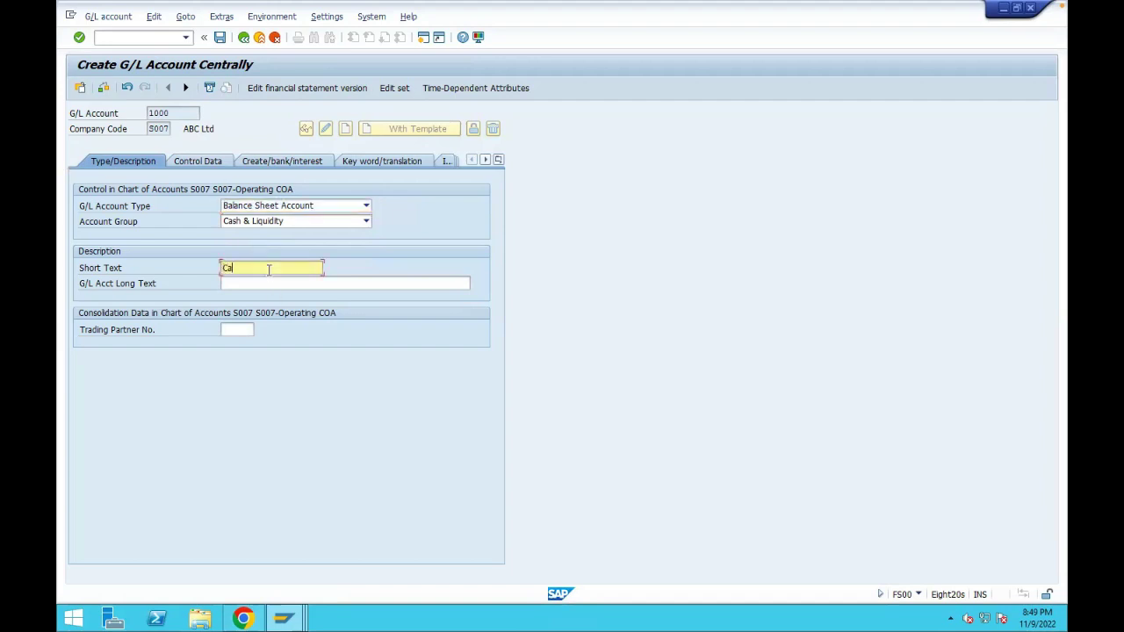
text(sh Acct)
drag(276, 267, 65, 260)
key(ctrl+c)
key(Tab)
key(ctrl+v)
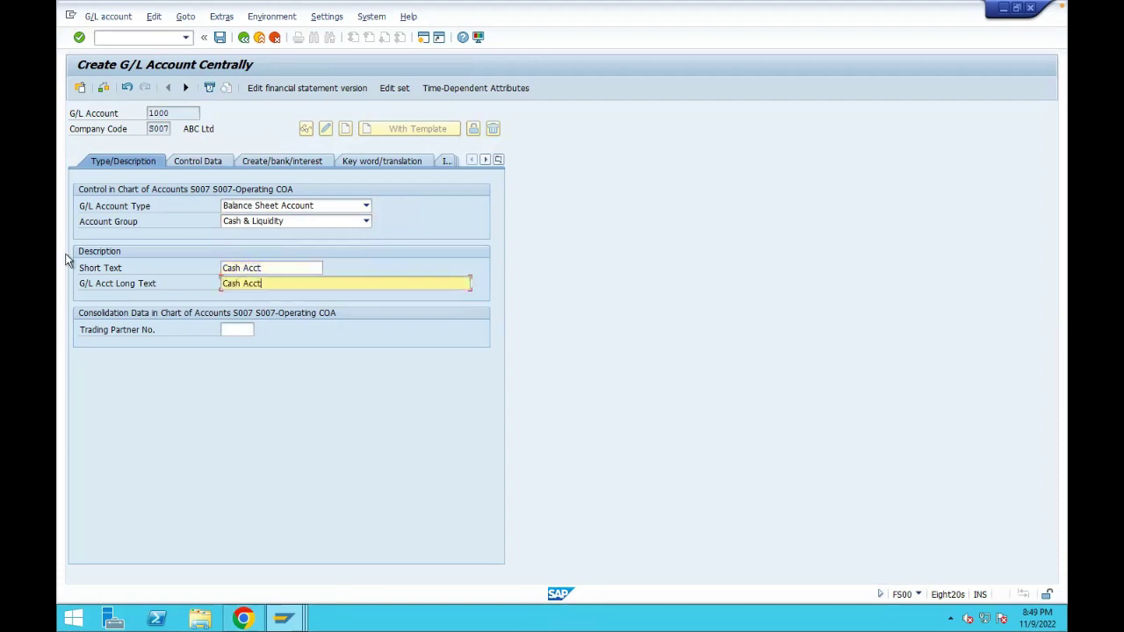
- In the control data of account 1000, allow balances in local currency only and set the sort key to 001, Posting date
click(194, 161)
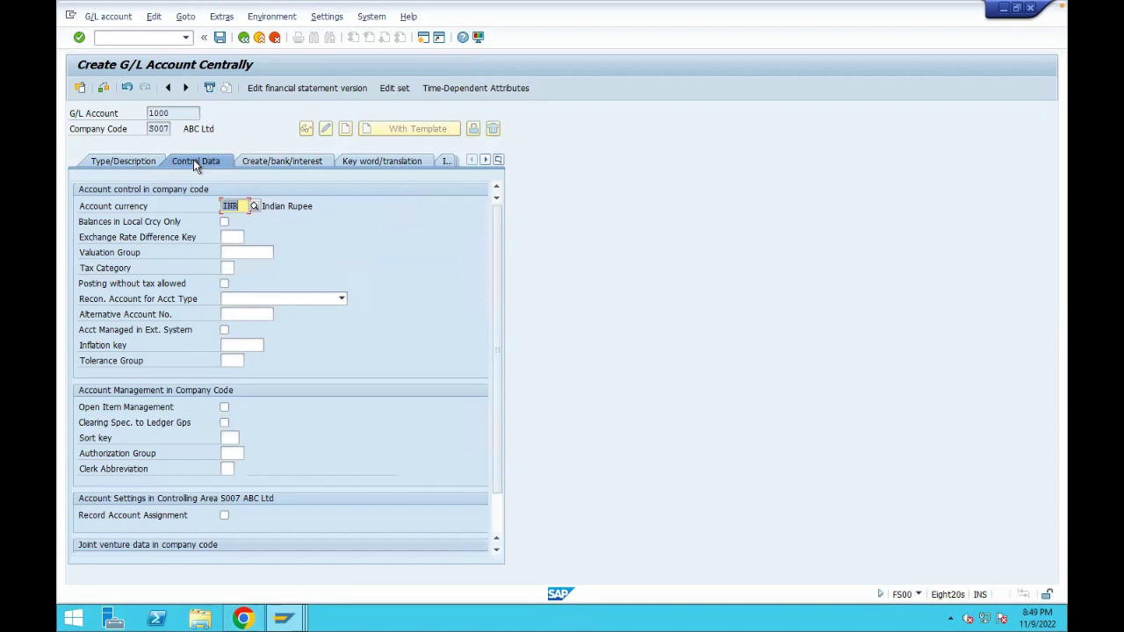
key(Tab)
key(space)
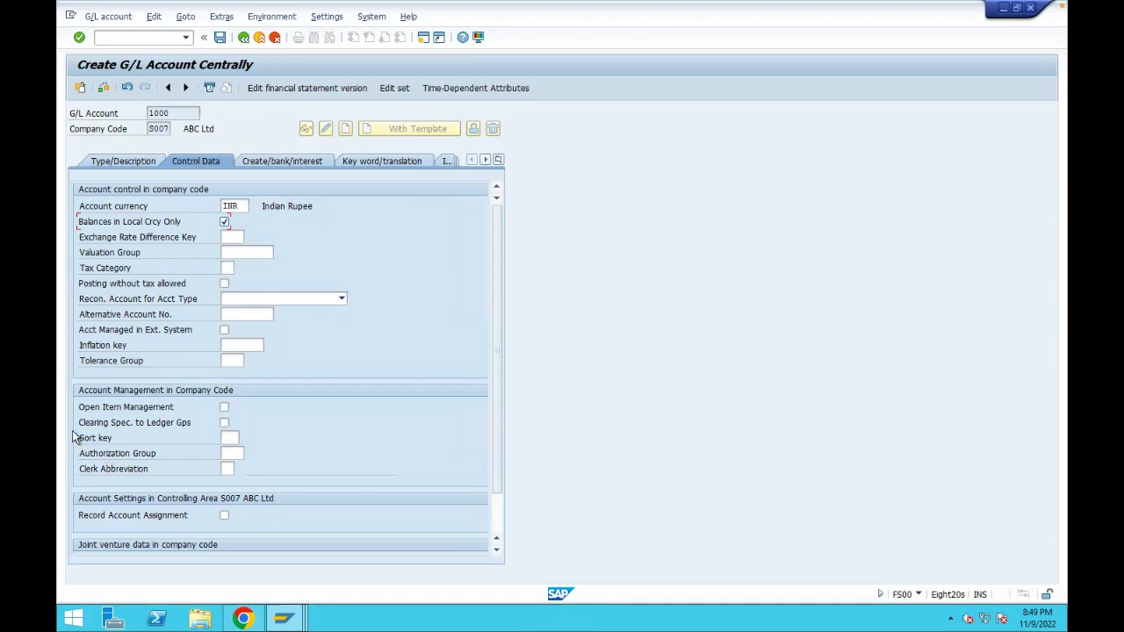
click(230, 437)
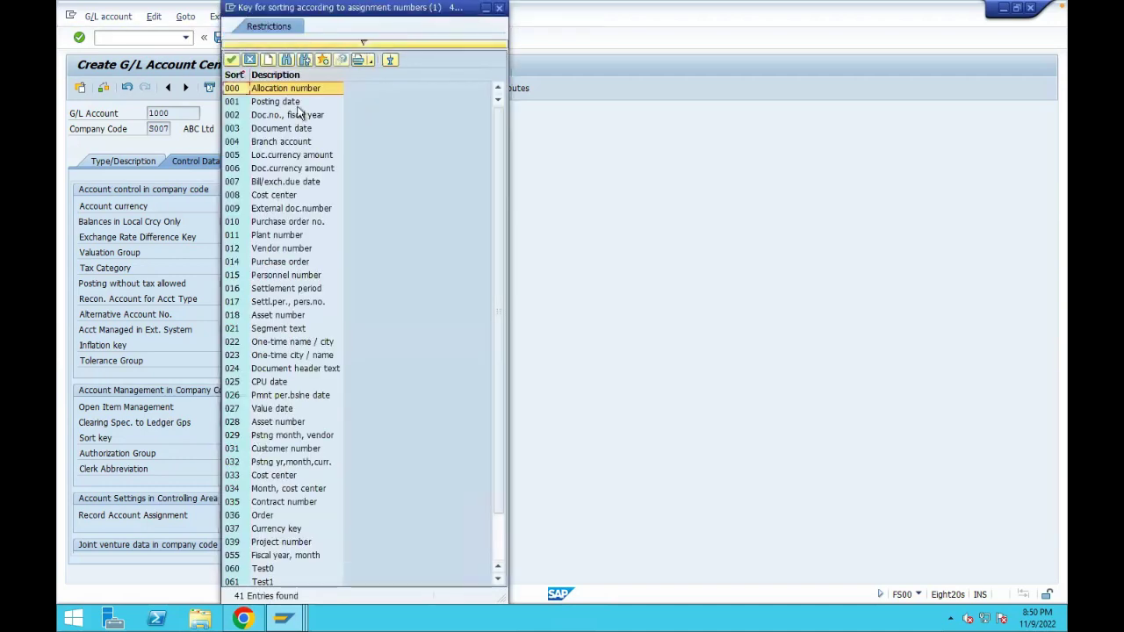
double_click(270, 102)
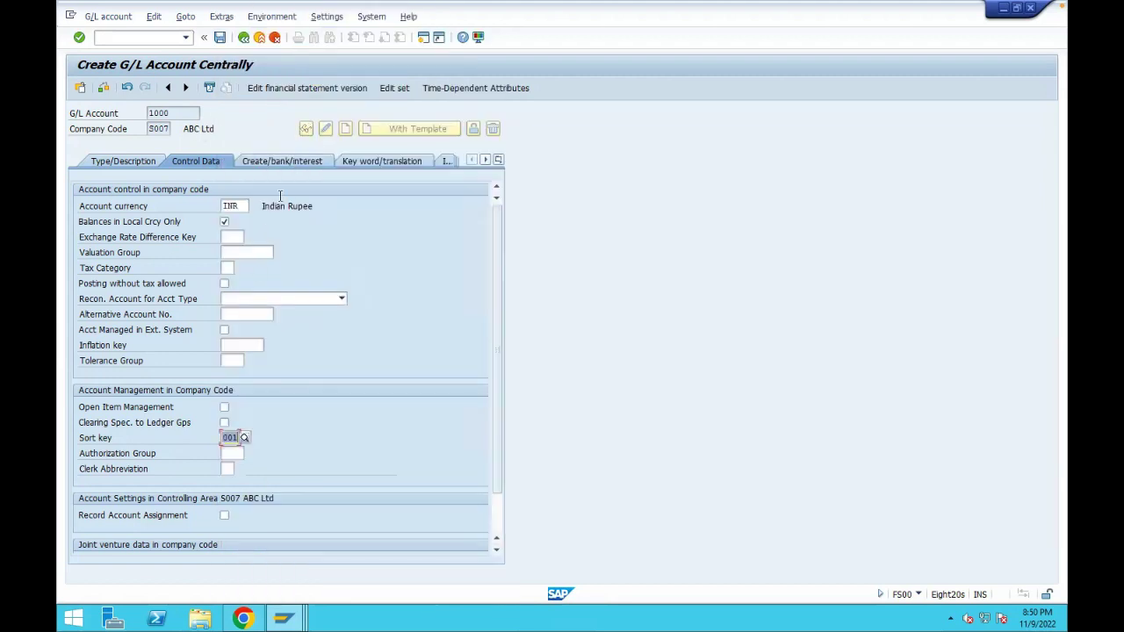
- Open the document creation, bank and interest settings of account 1000 and try to save it without a field status group
click(277, 162)
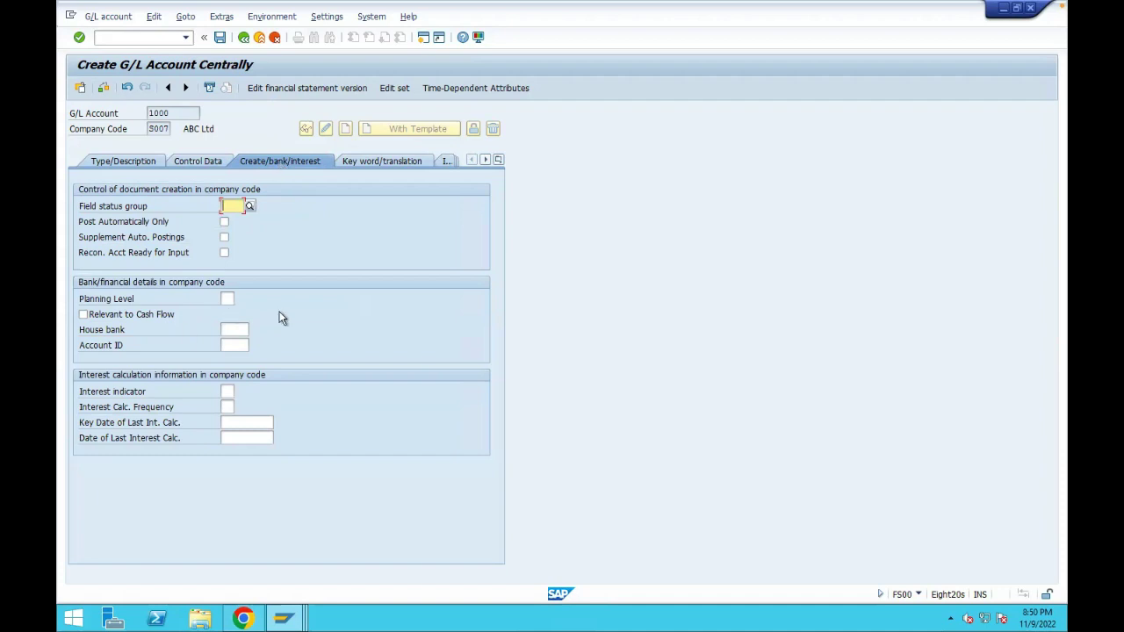
click(219, 37)
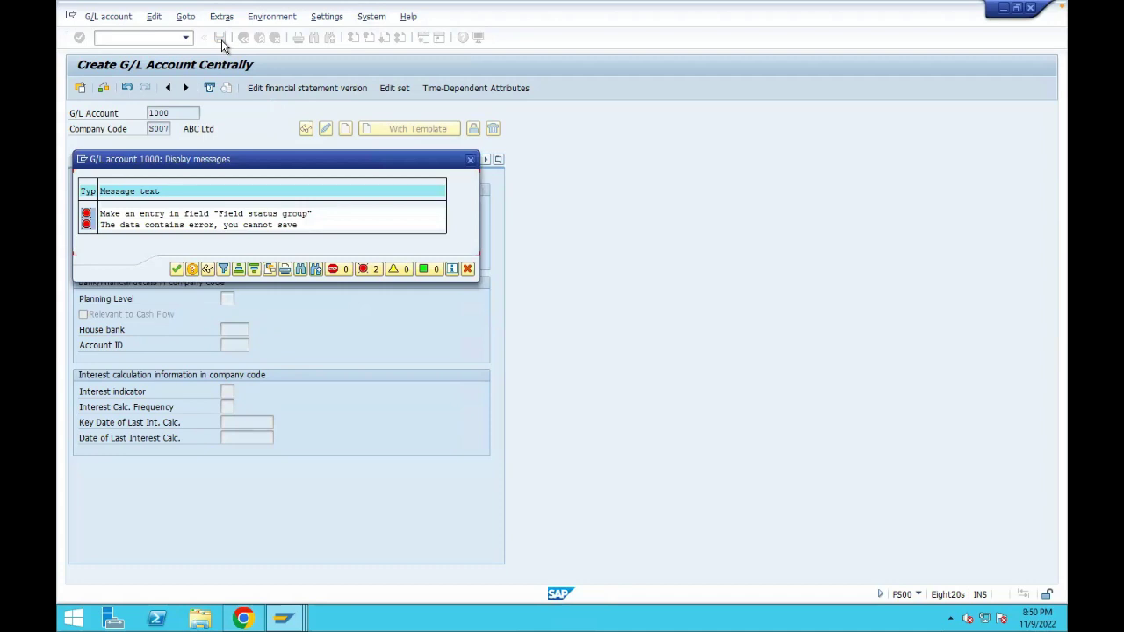
click(176, 270)
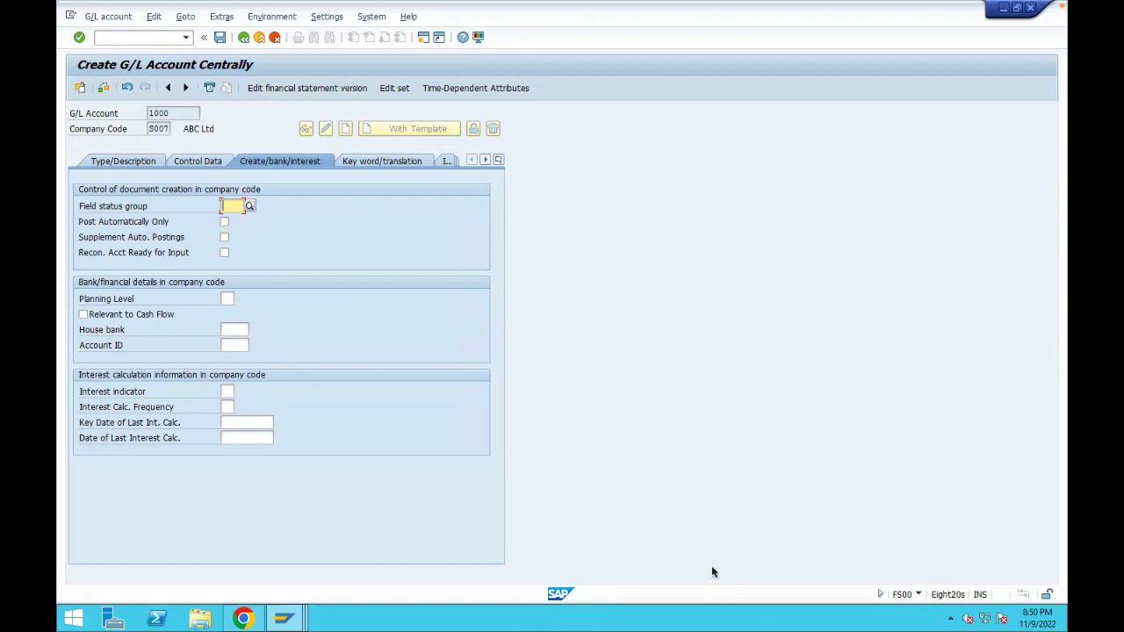
mouse_move(572, 161)
mouse_down()
mouse_move(573, 123)
mouse_move(657, 149)
mouse_move(641, 160)
mouse_up()
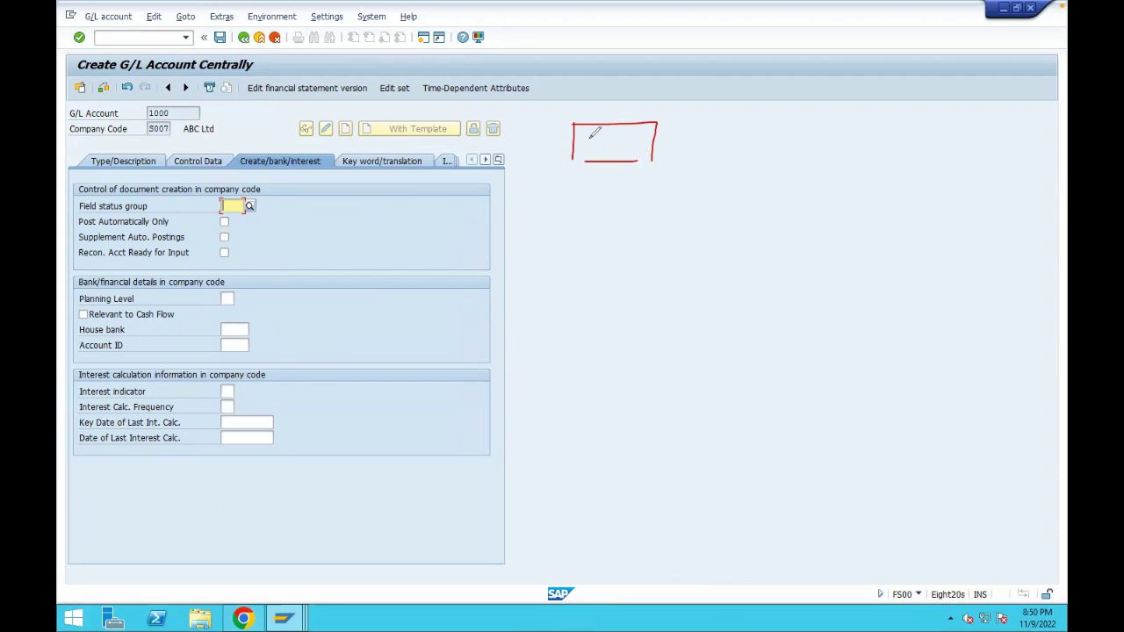
drag(591, 136, 595, 145)
mouse_move(601, 133)
mouse_down()
mouse_move(595, 152)
mouse_move(613, 137)
mouse_move(612, 188)
mouse_move(620, 176)
mouse_move(586, 228)
mouse_move(615, 212)
mouse_move(629, 227)
mouse_move(621, 302)
mouse_move(639, 289)
mouse_move(649, 295)
mouse_up()
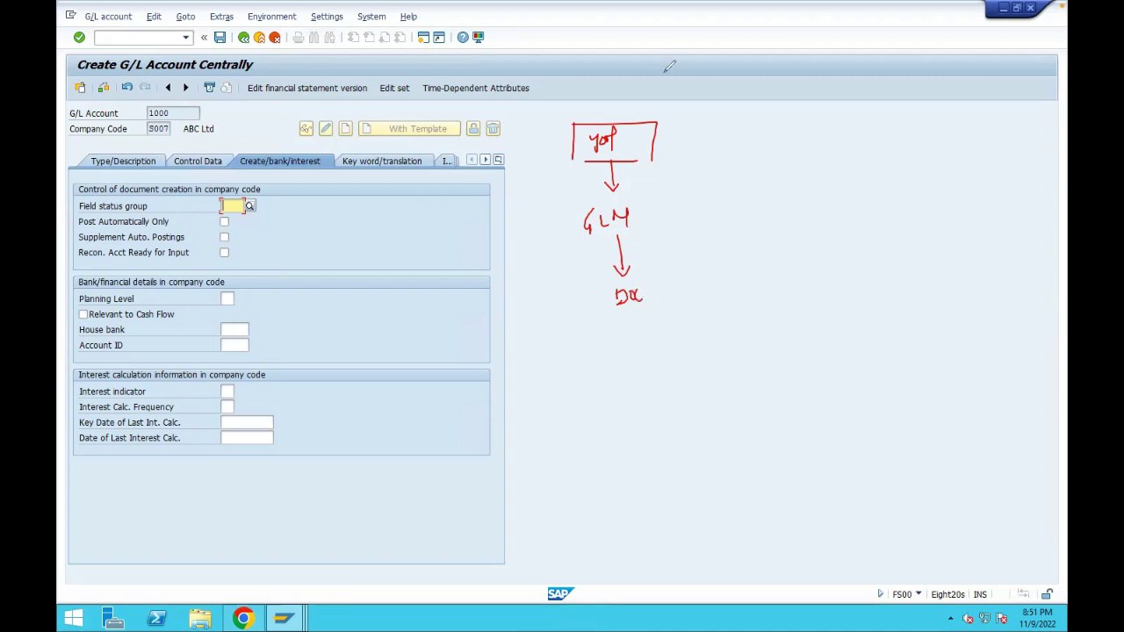
drag(655, 131, 752, 84)
mouse_move(597, 157)
mouse_down()
mouse_move(676, 149)
mouse_move(622, 178)
mouse_up()
mouse_move(655, 134)
mouse_down()
mouse_move(708, 218)
mouse_move(639, 271)
mouse_move(659, 267)
mouse_up()
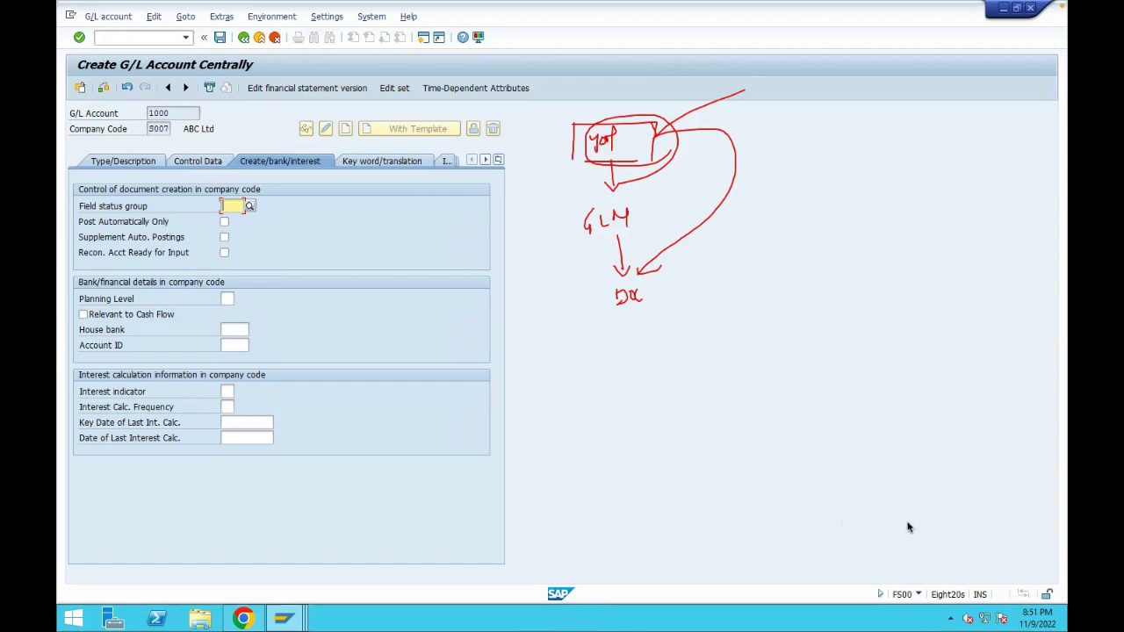
key(e)
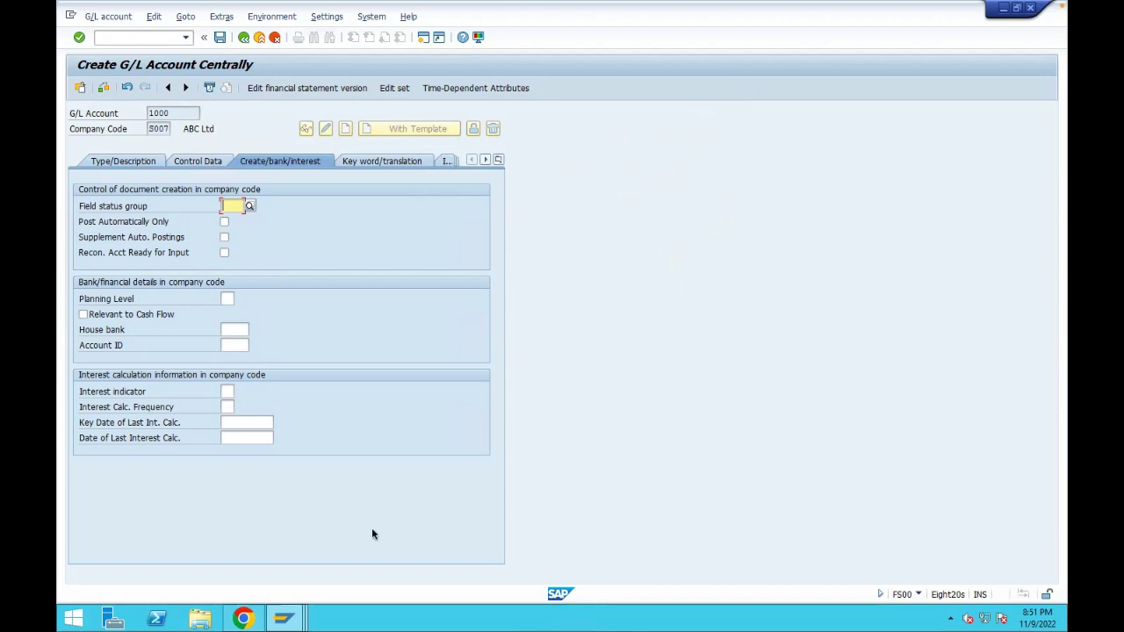
- Set the field status group to YB01, General (with text & assignment), and save G/L account 1000
click(251, 207)
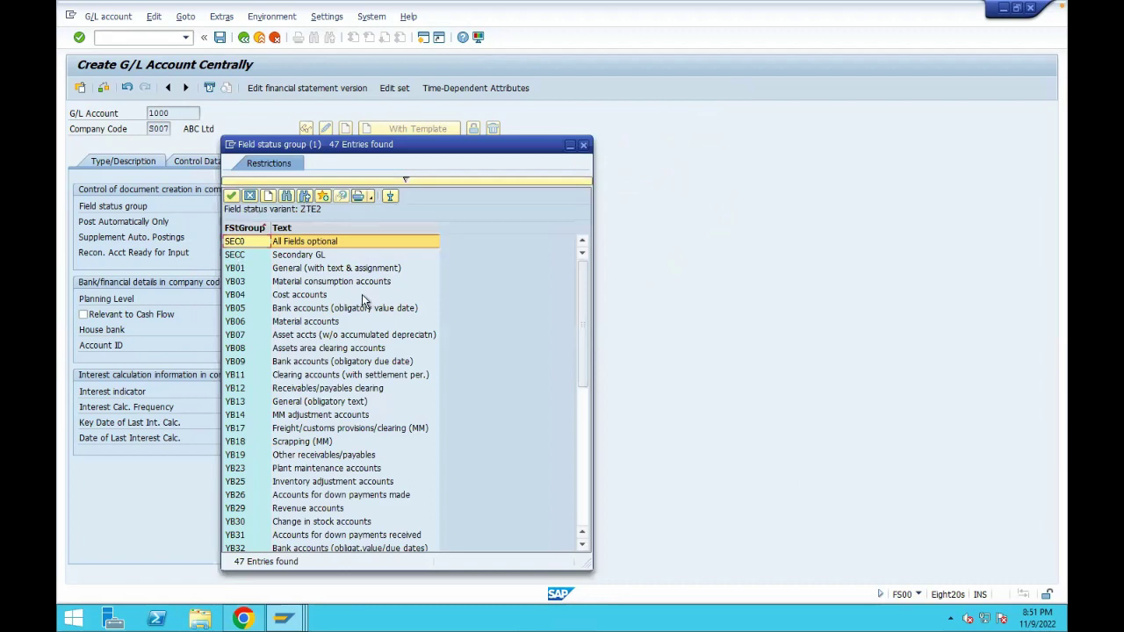
double_click(280, 269)
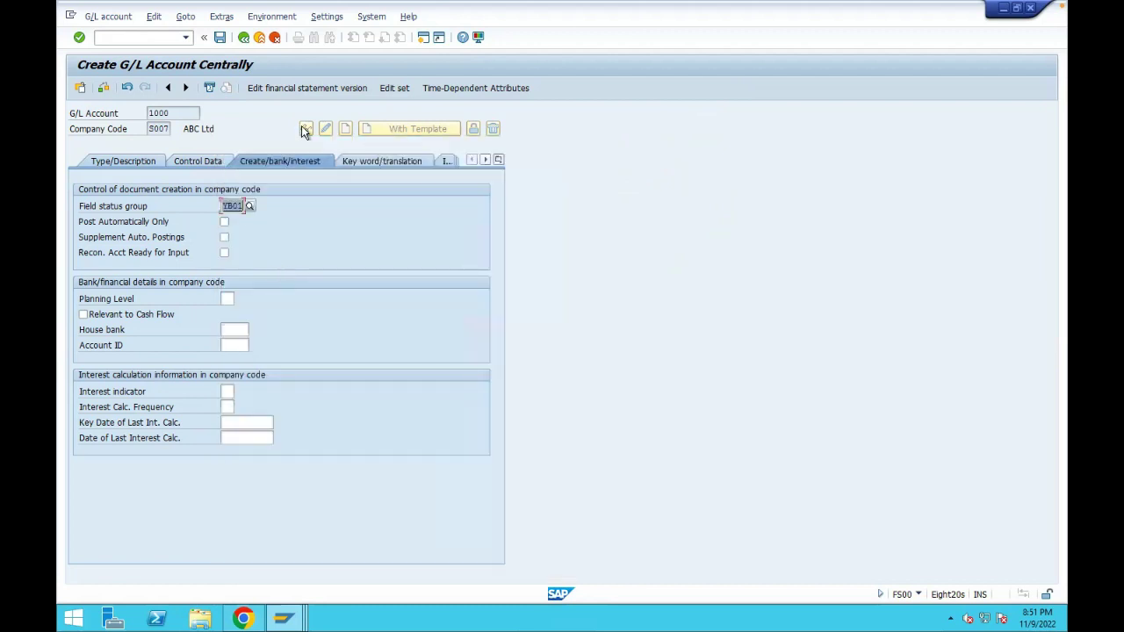
click(219, 38)
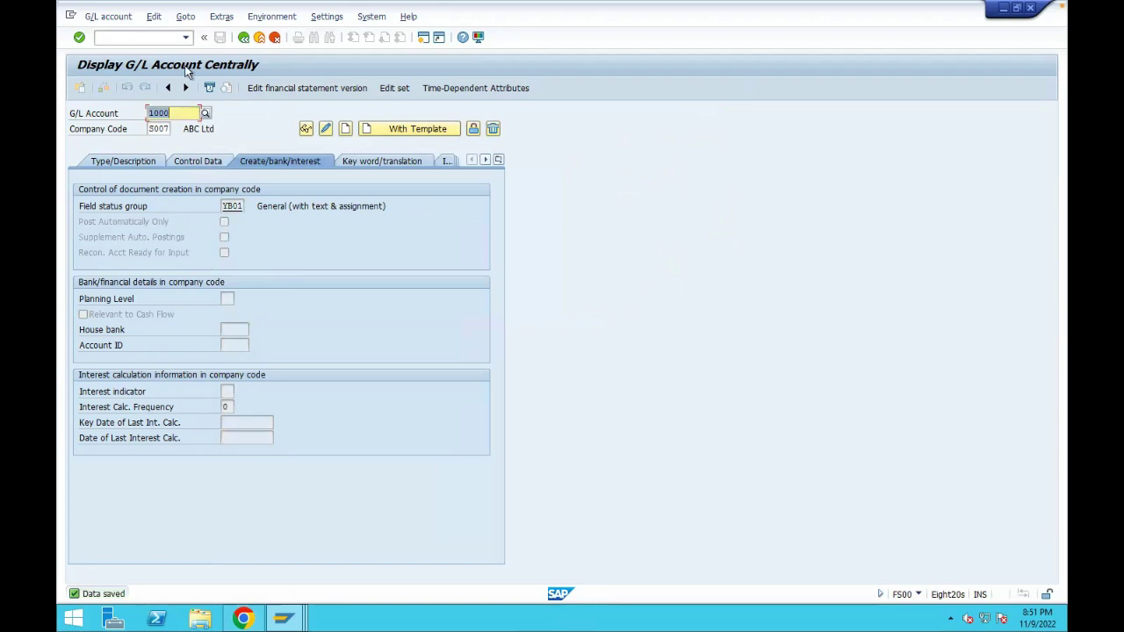
- Switch to the SAP Fiori home page in Chrome, search for *manage gl and open the Manage G/L Account Master Data app
click(243, 619)
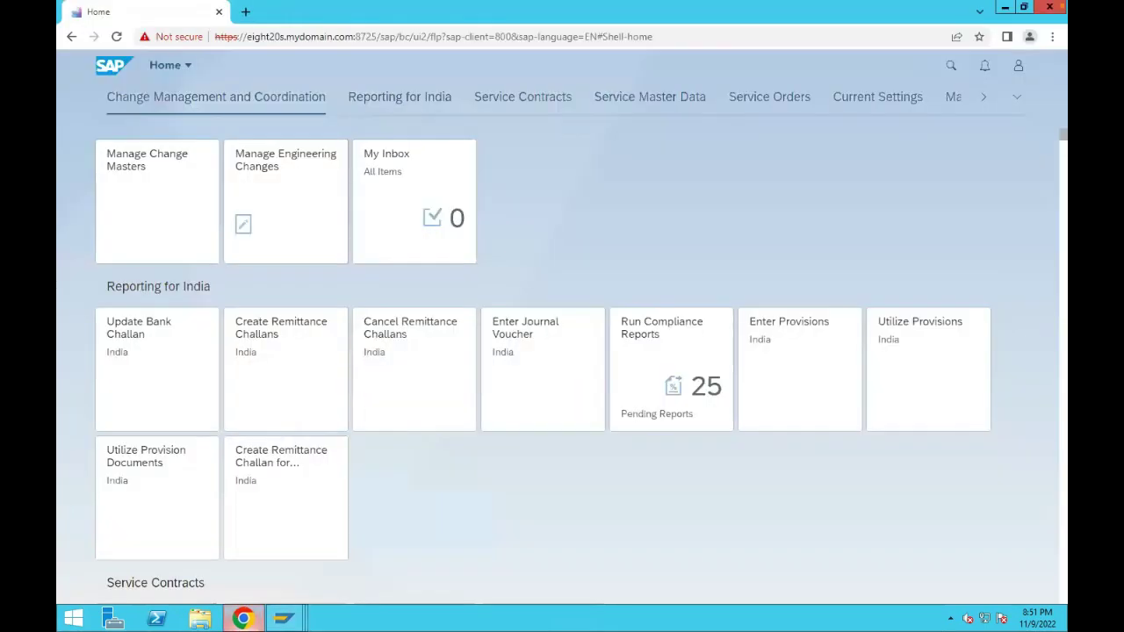
click(953, 69)
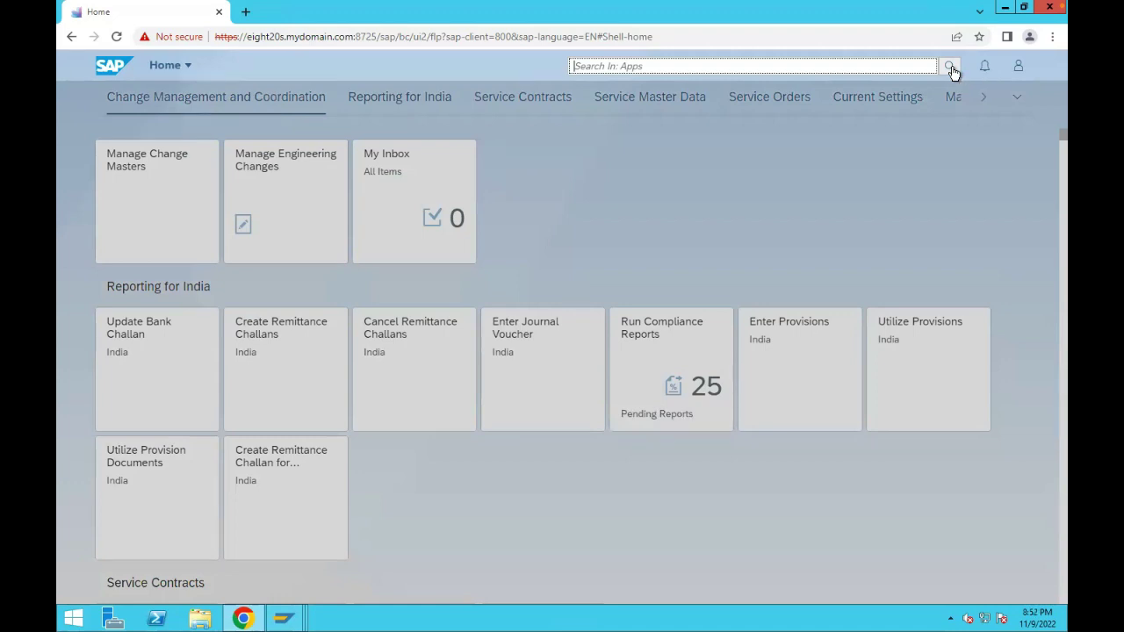
text(1)
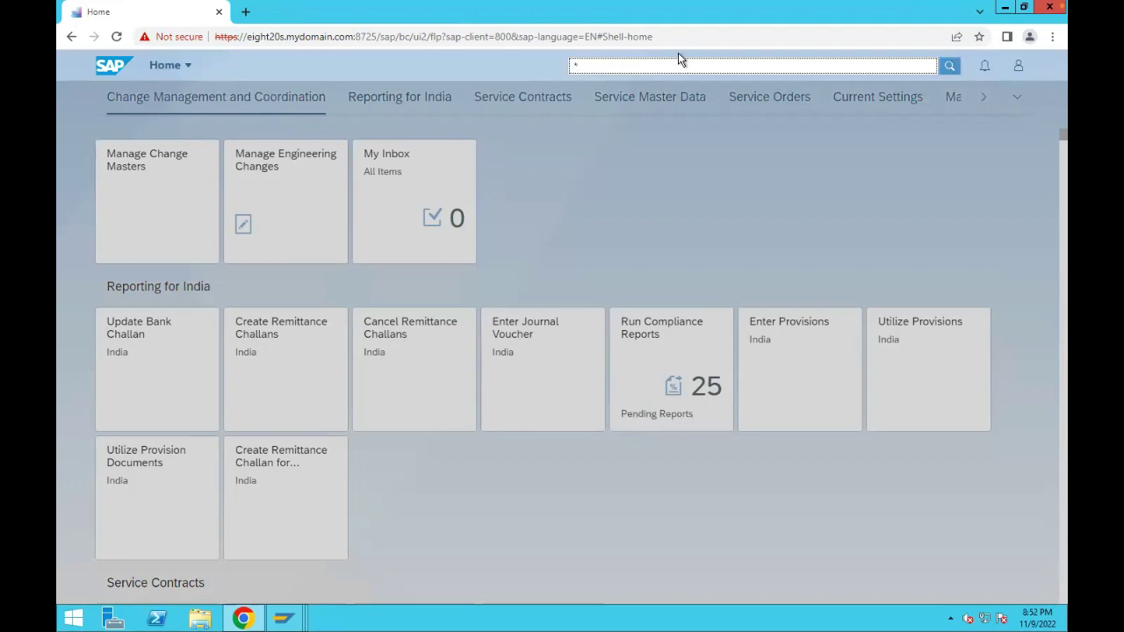
text(manage gl)
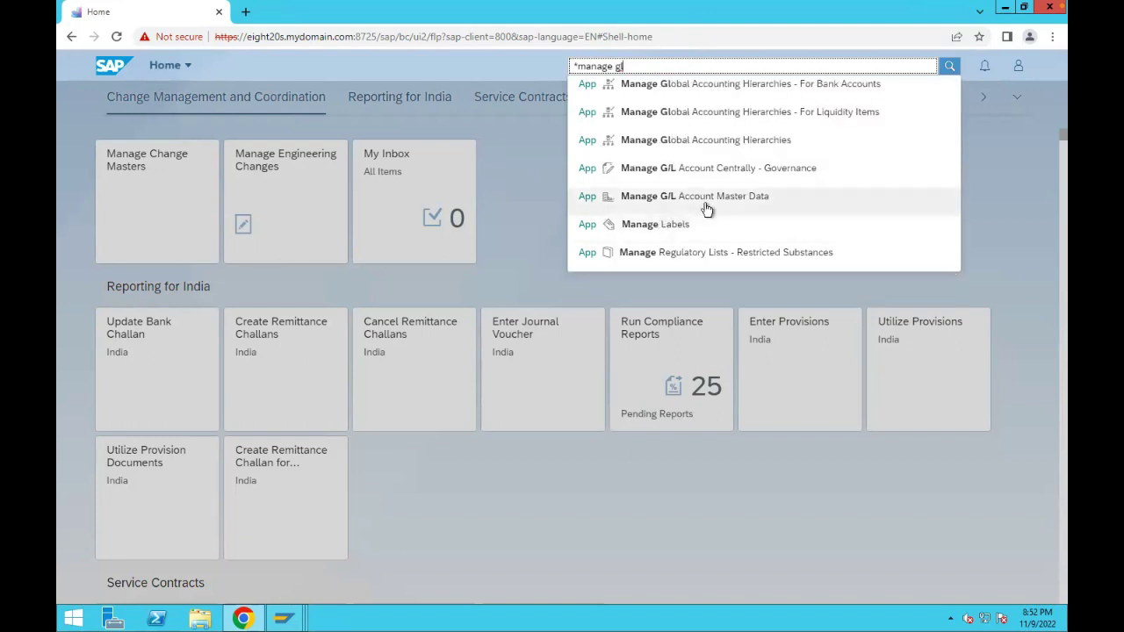
click(707, 198)
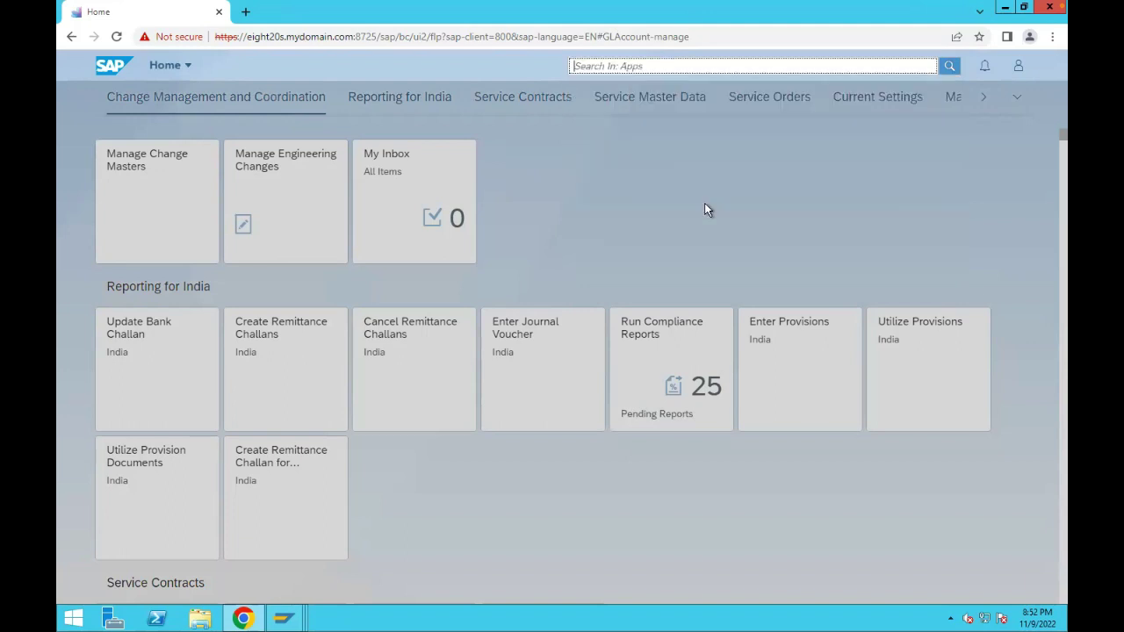
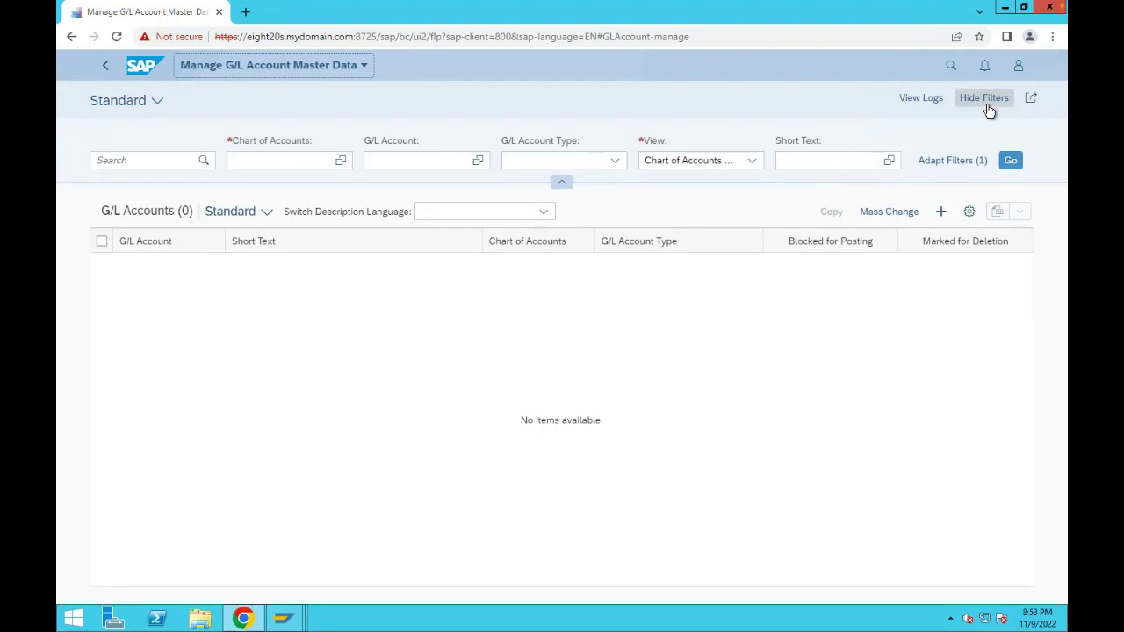
- List the G/L accounts that belong to chart of accounts S007
click(277, 161)
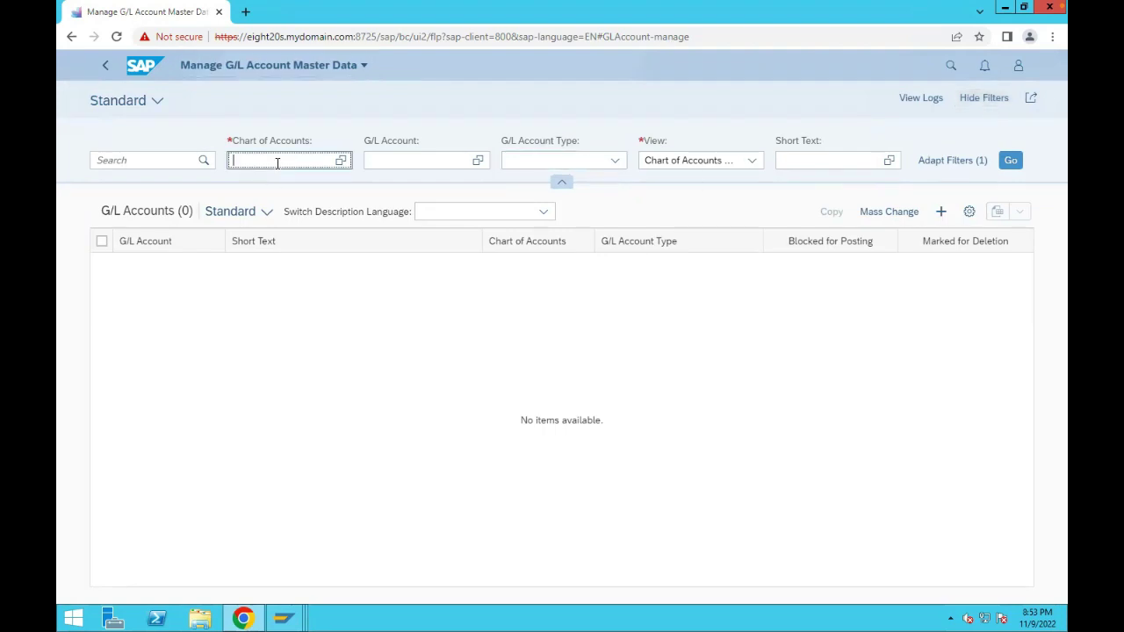
text(s007)
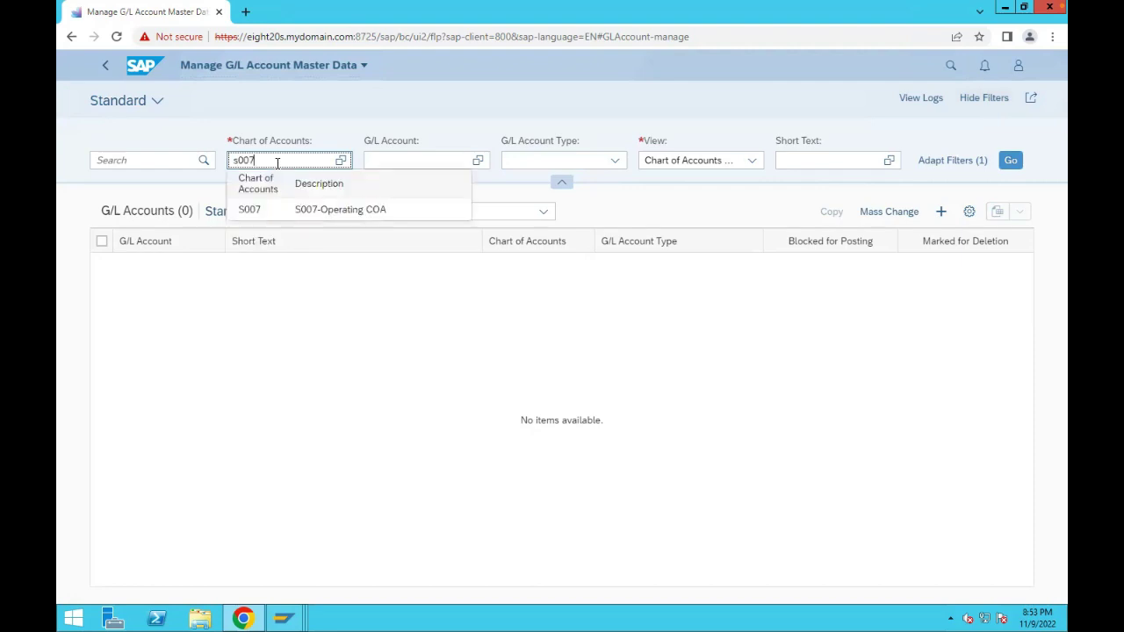
click(326, 210)
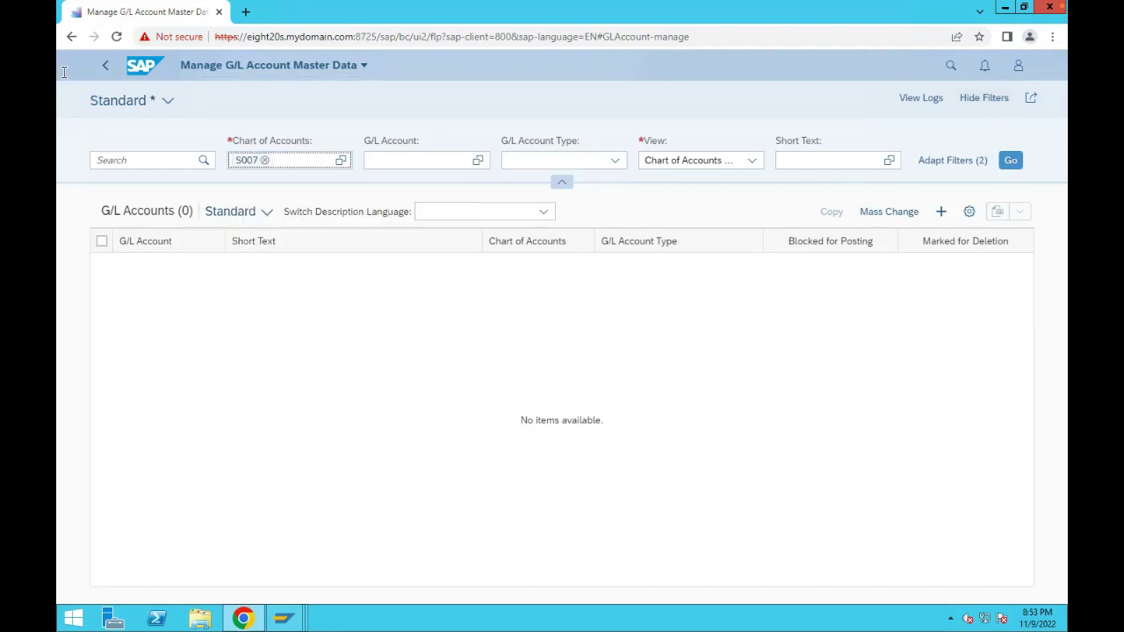
click(1012, 162)
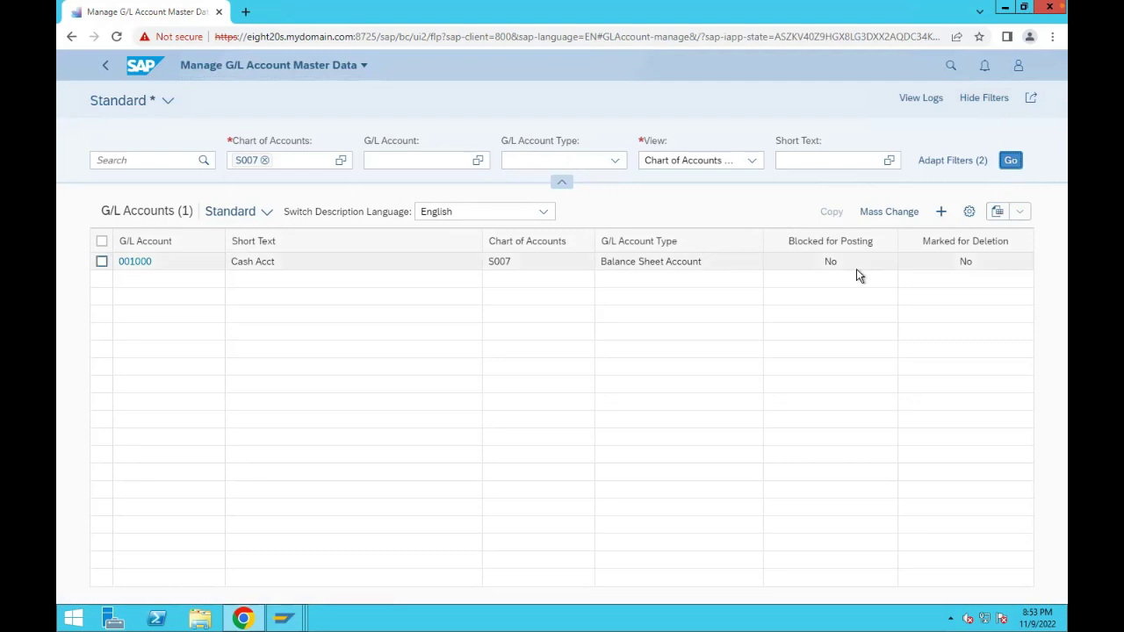
- Start a new G/L account and look up the Expenses number range in the Numbers sheet before returning to the sap remote session
click(942, 213)
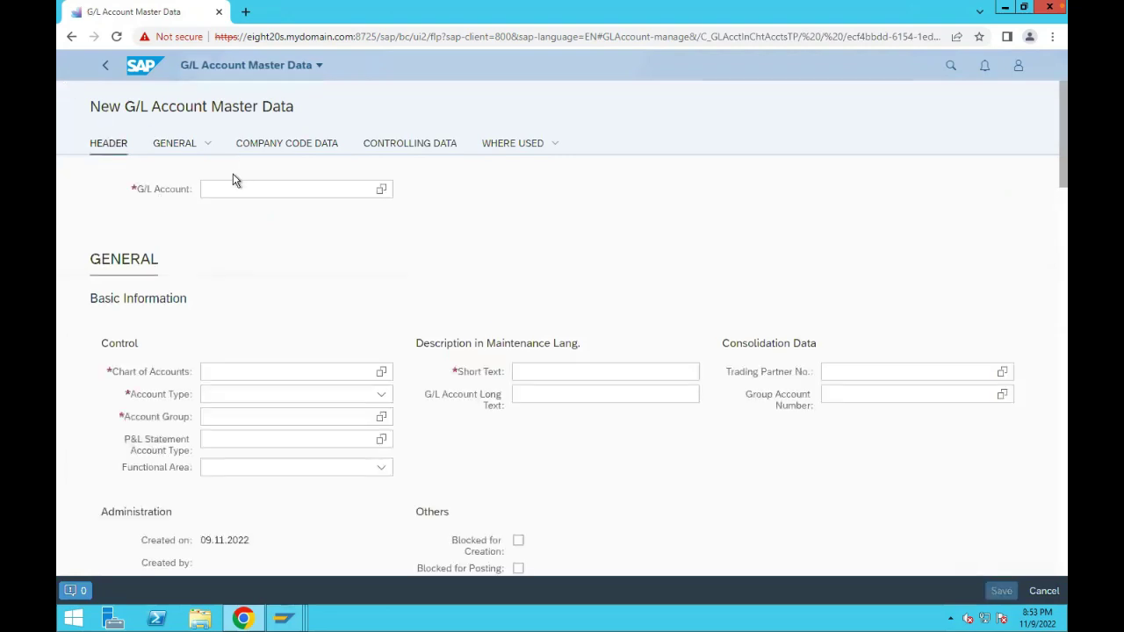
click(227, 188)
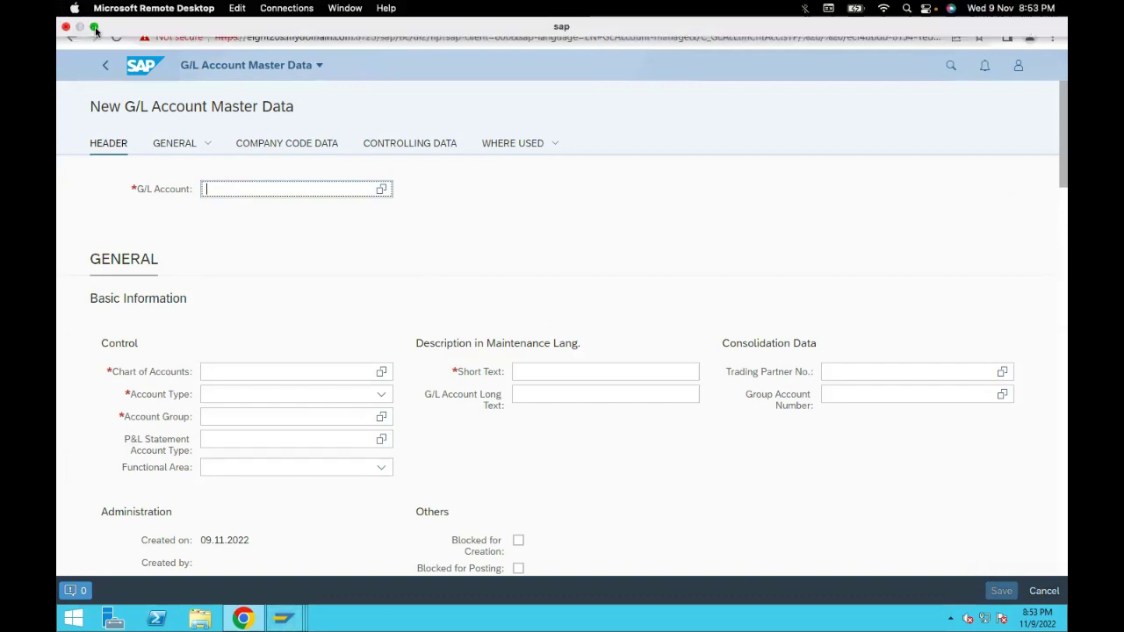
click(95, 27)
click(854, 606)
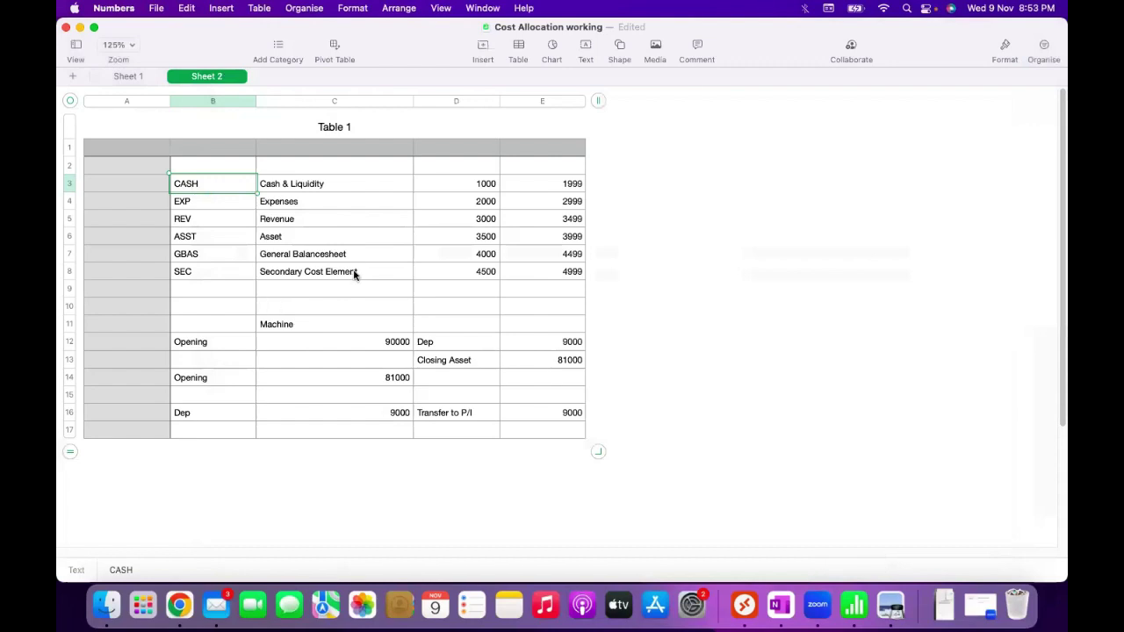
click(344, 205)
click(479, 201)
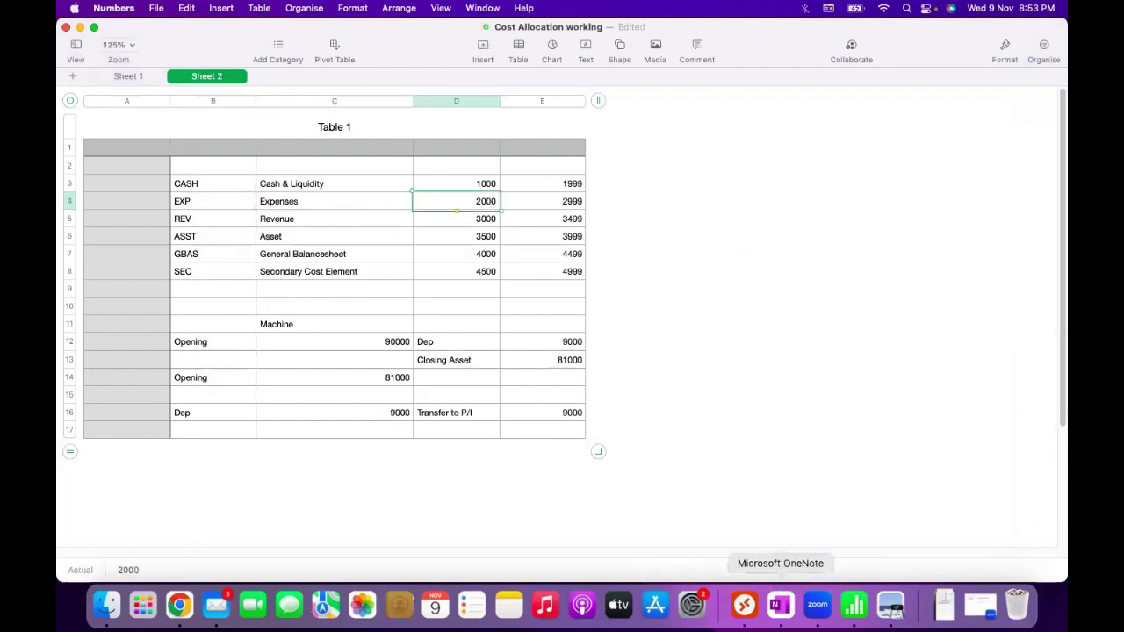
click(744, 606)
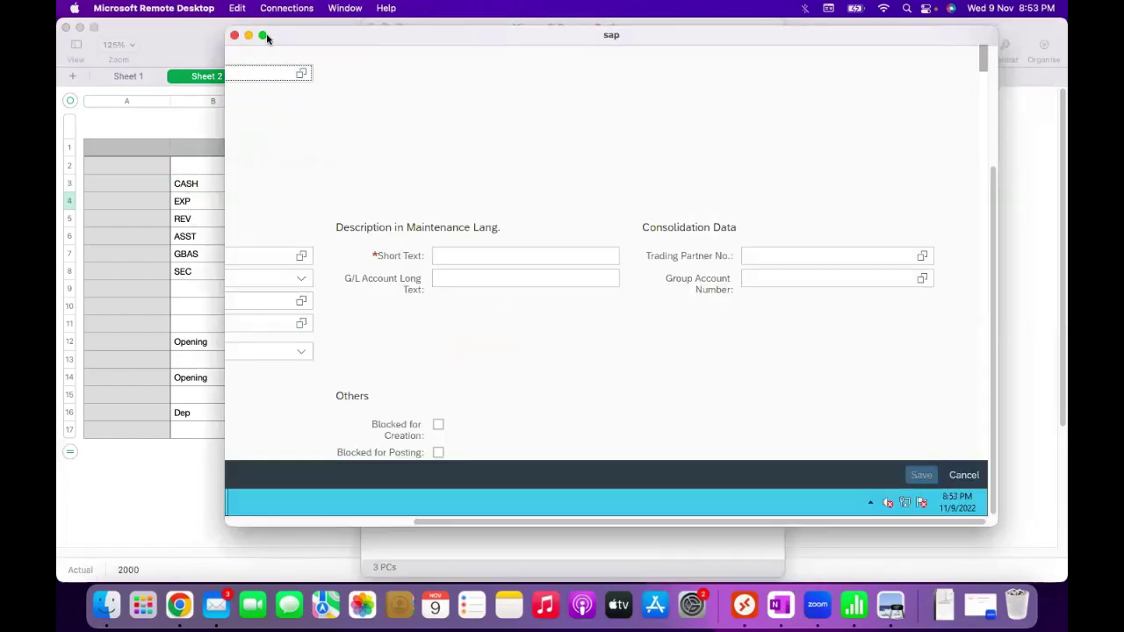
click(262, 36)
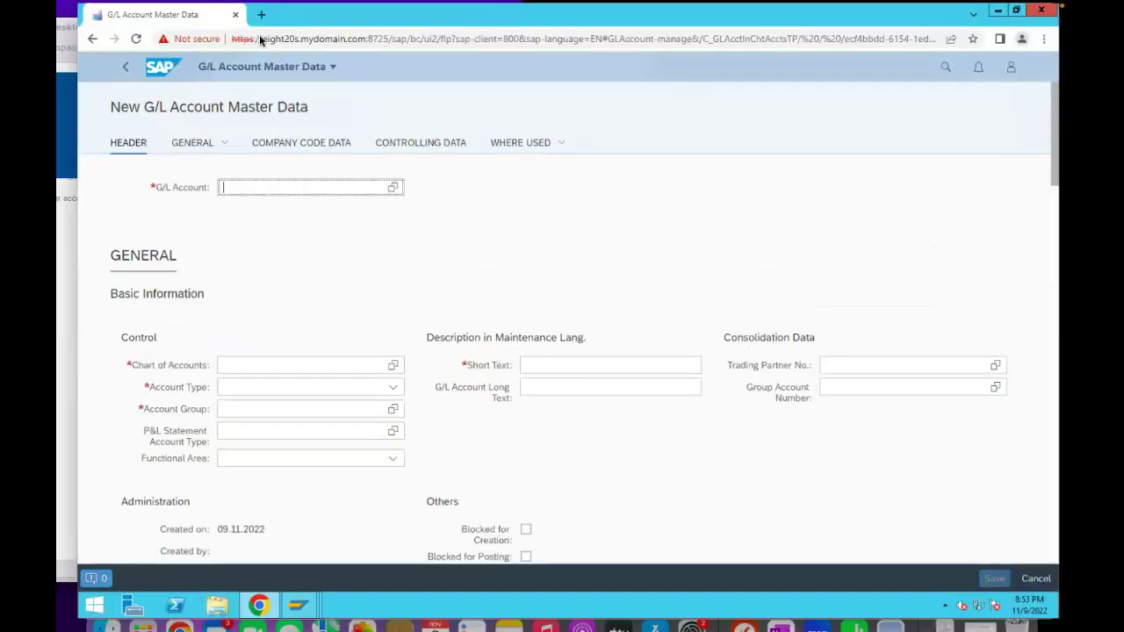
- Enter G/L account 2000 with chart of accounts S007 and account type Nonoperating Expense or Income
text(2000)
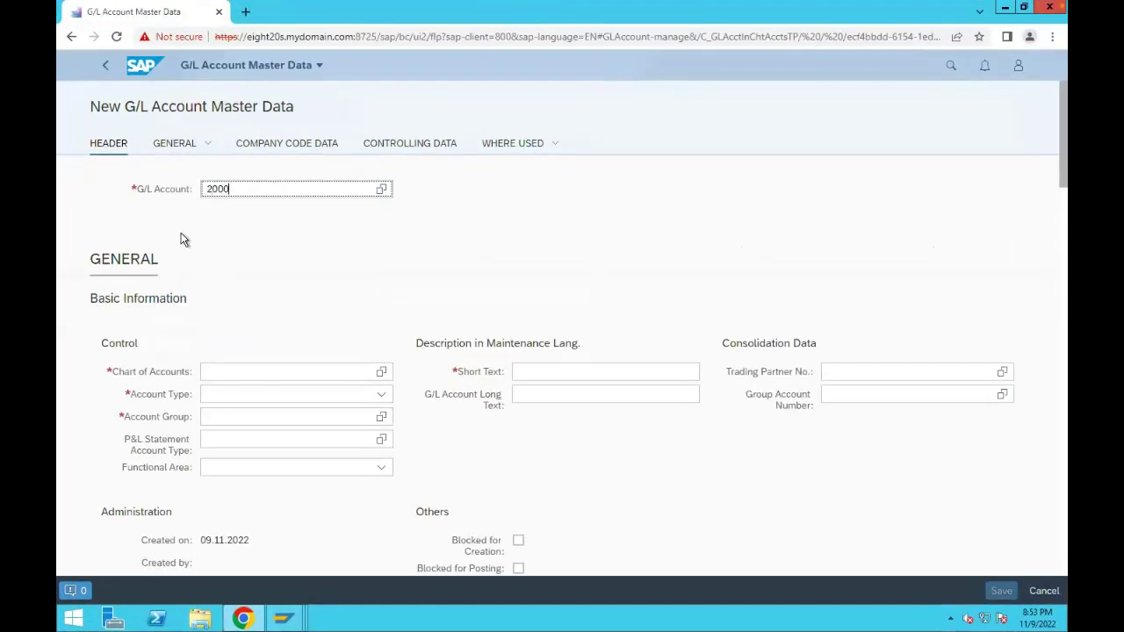
click(654, 237)
click(286, 372)
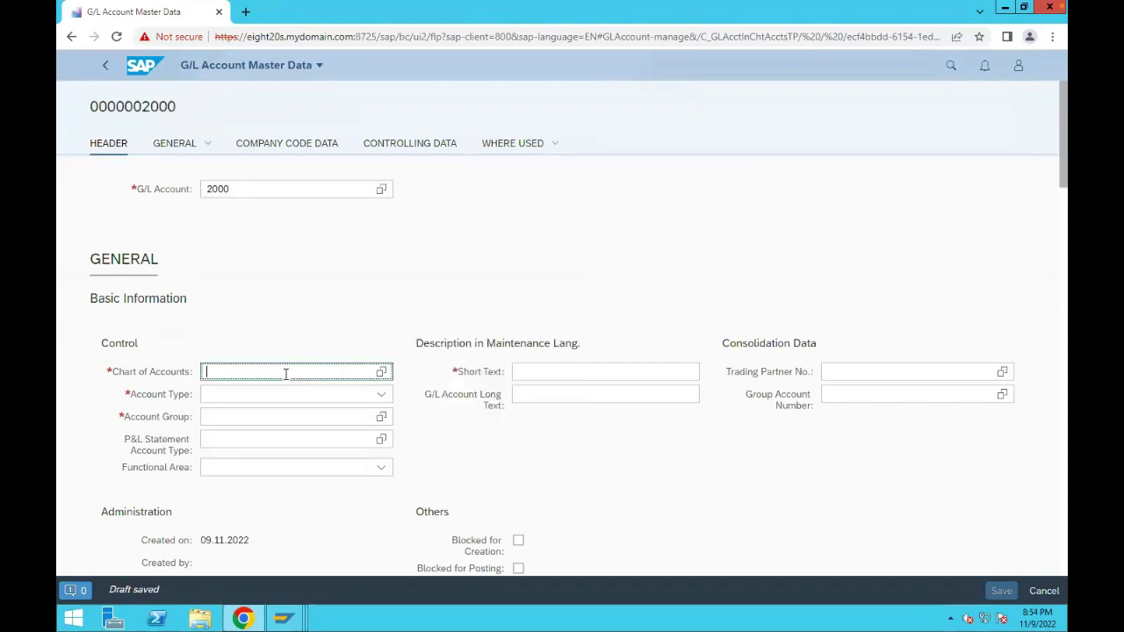
text(S007)
key(Tab)
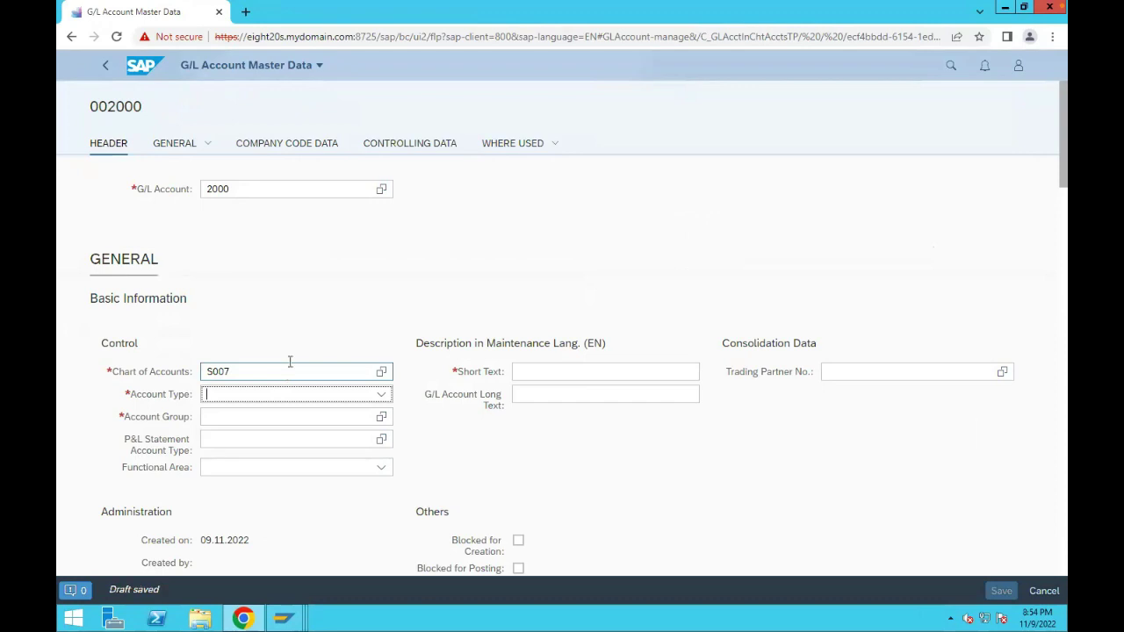
click(381, 394)
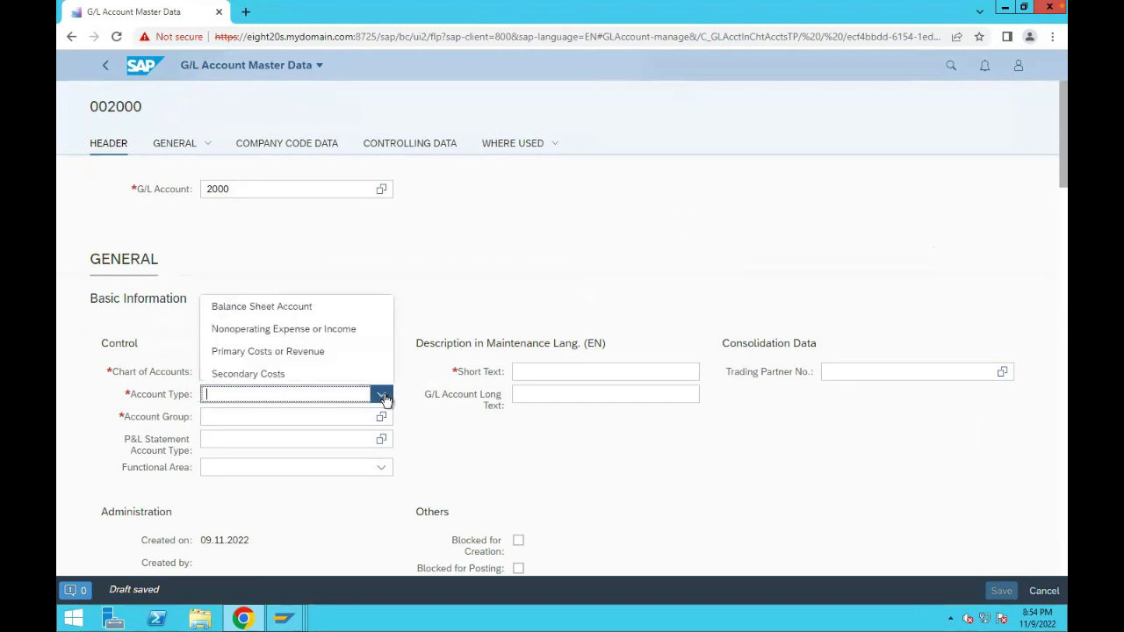
click(282, 330)
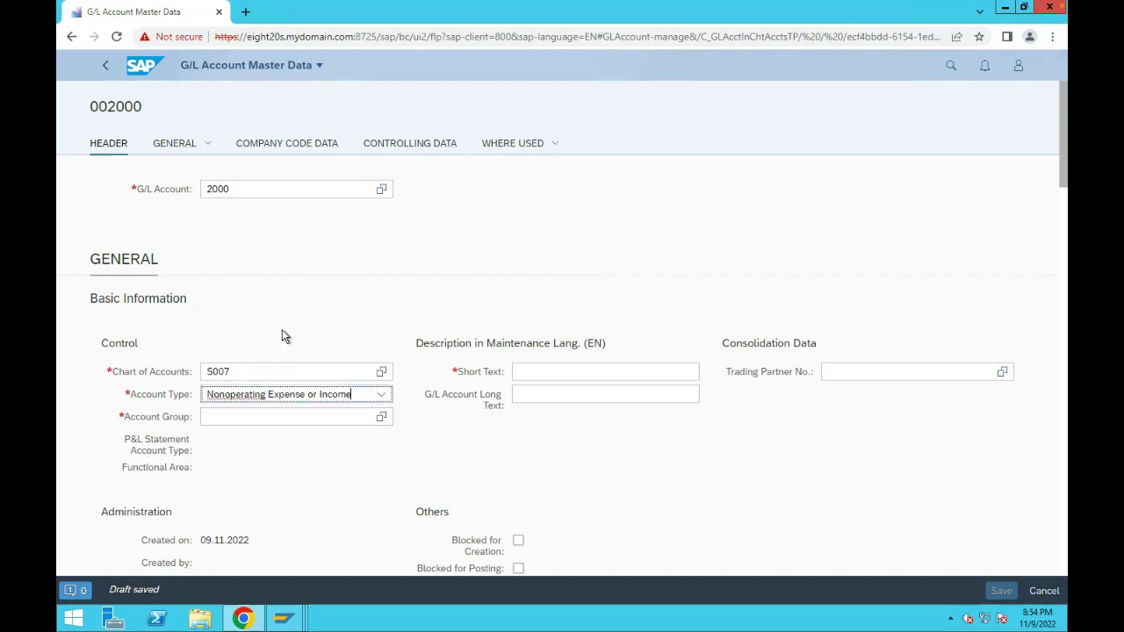
- Assign account group EXP (Expenses) to G/L account 2000
click(381, 419)
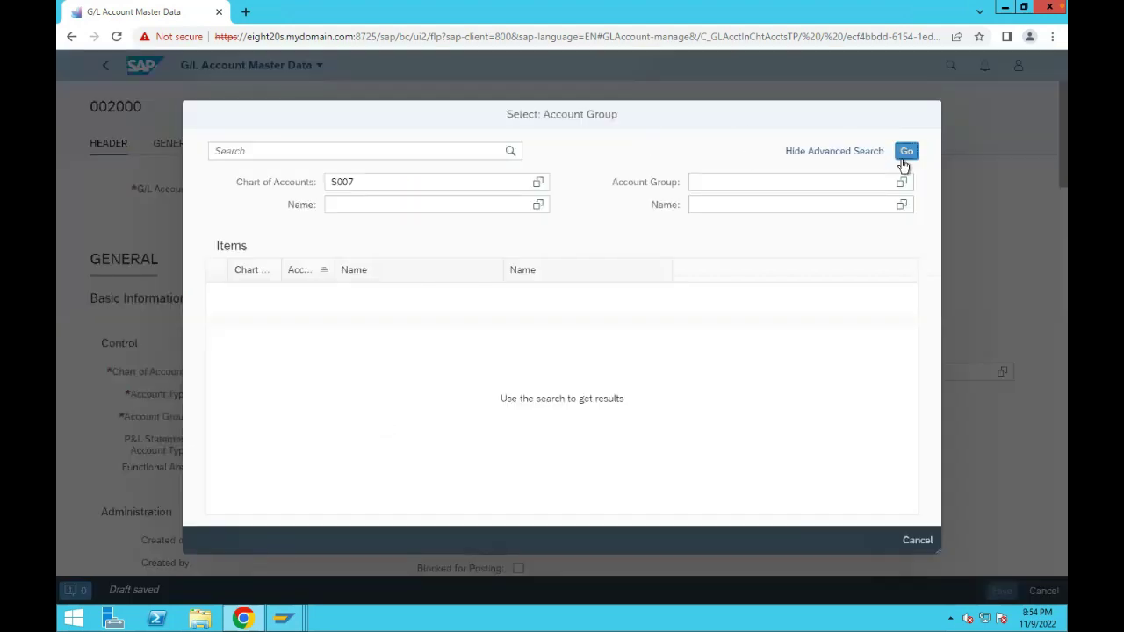
click(908, 152)
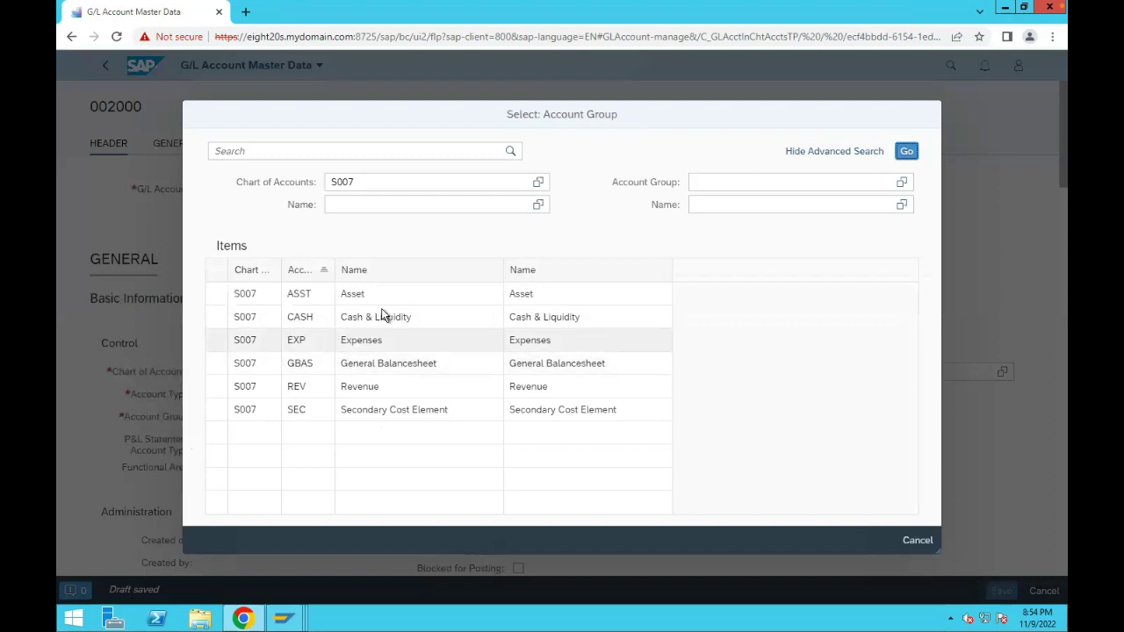
click(361, 340)
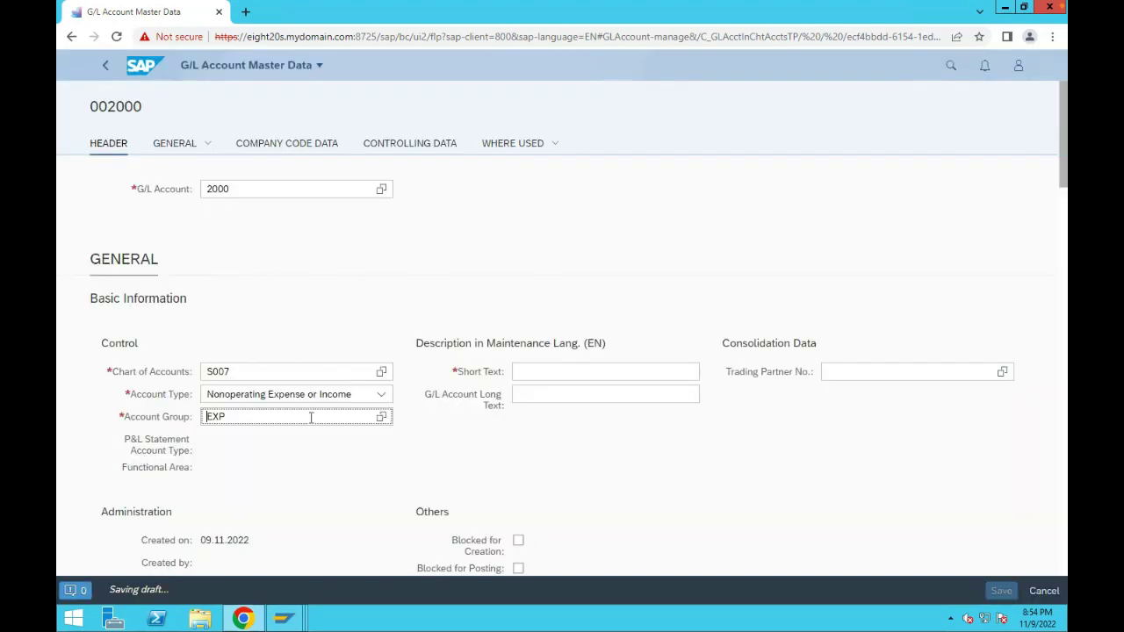
click(521, 371)
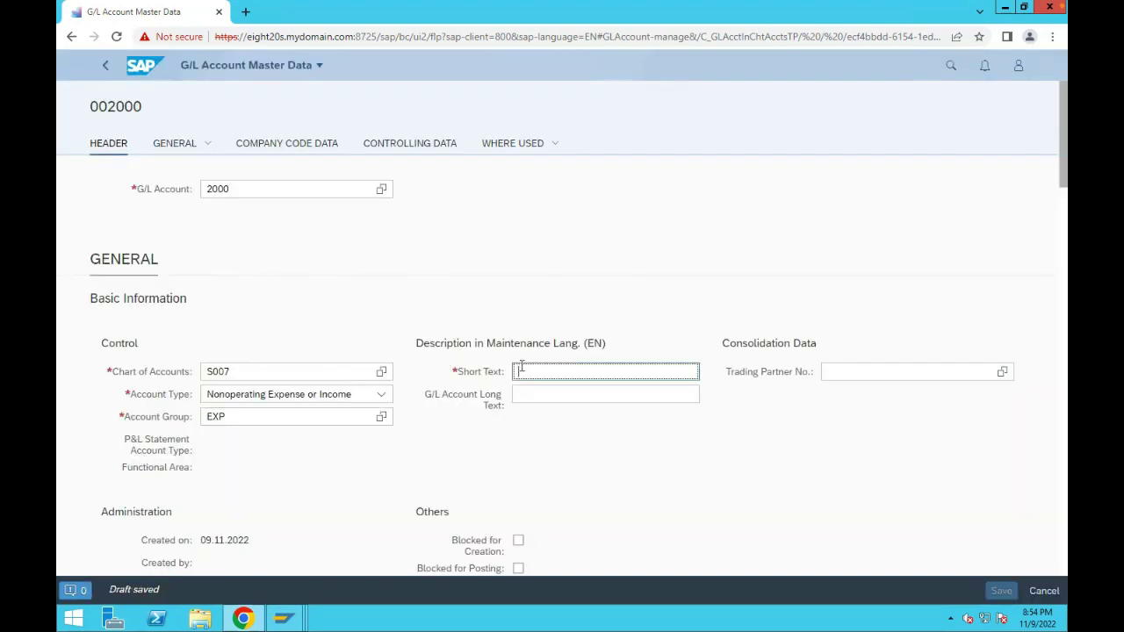
text(Audit Fee)
key(ctrl+a)
key(BackSpace)
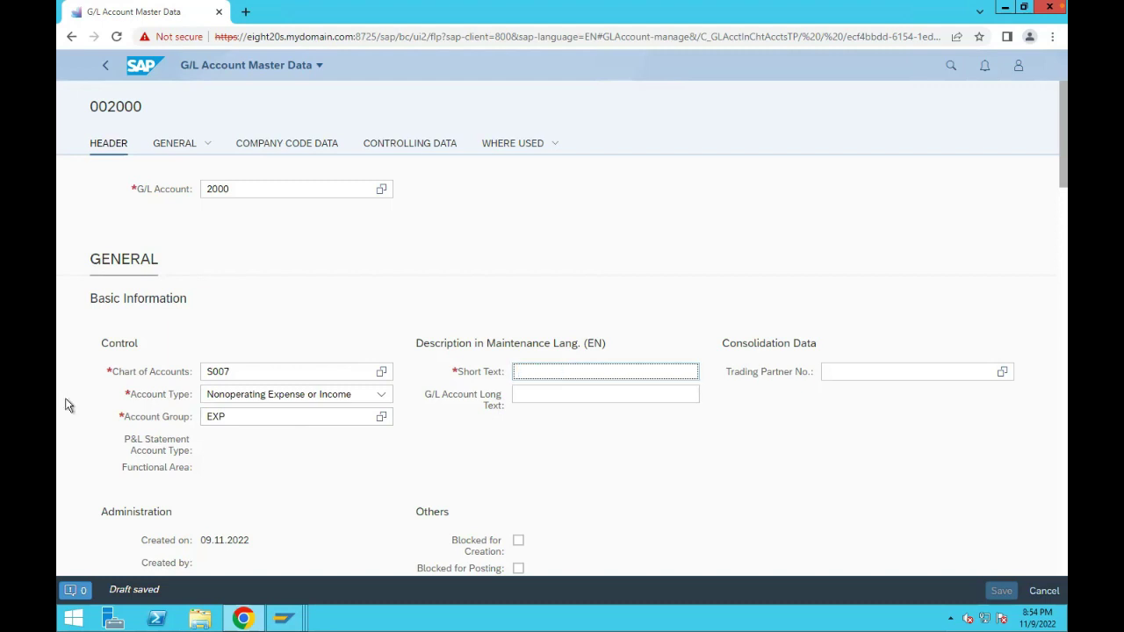
- Enter Non-Operating Exp as both the short text and the G/L account long text
text(Non-Operating Exp)
triple_click(621, 373)
key(ctrl+c)
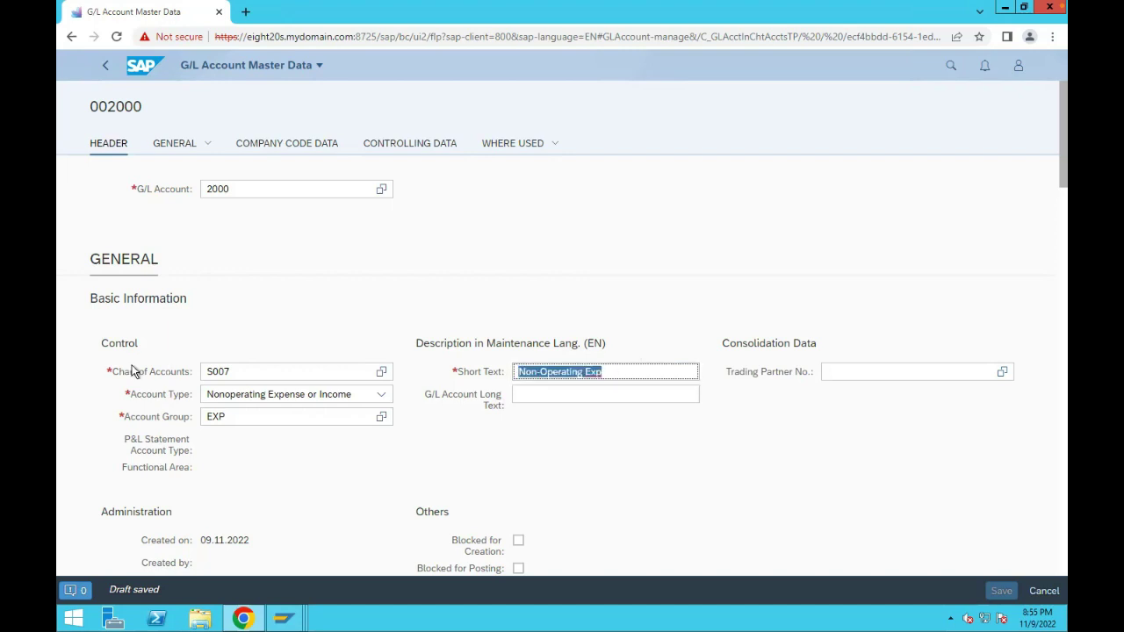
click(545, 396)
key(ctrl+v)
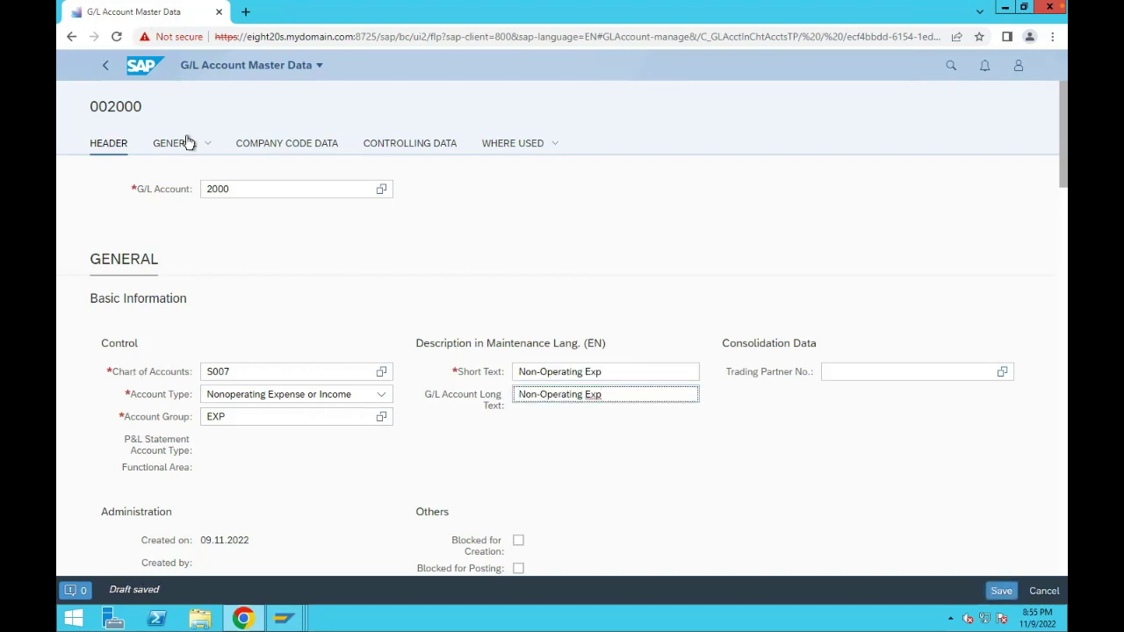
- Add a company code assignment for S007 and enable Only Balance in Local Currency
click(301, 145)
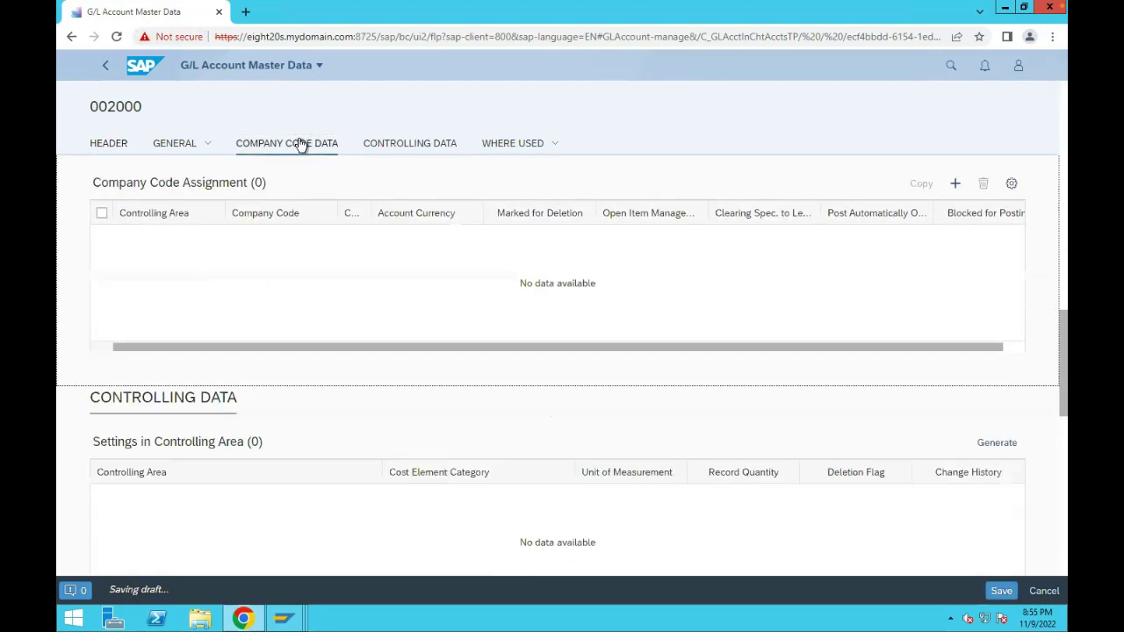
click(956, 184)
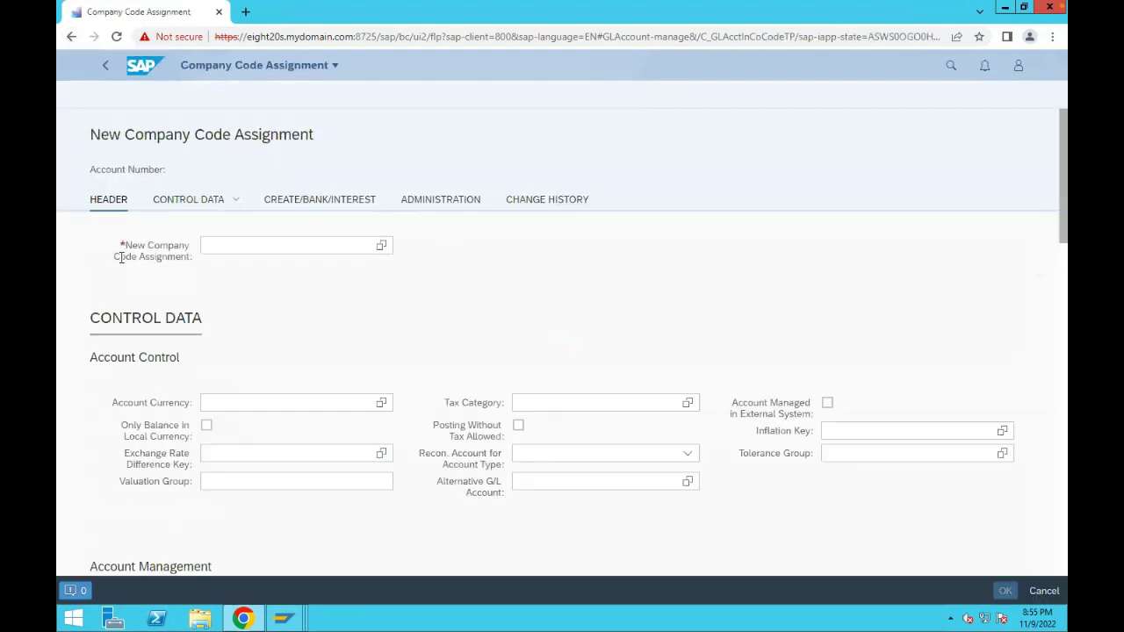
click(235, 245)
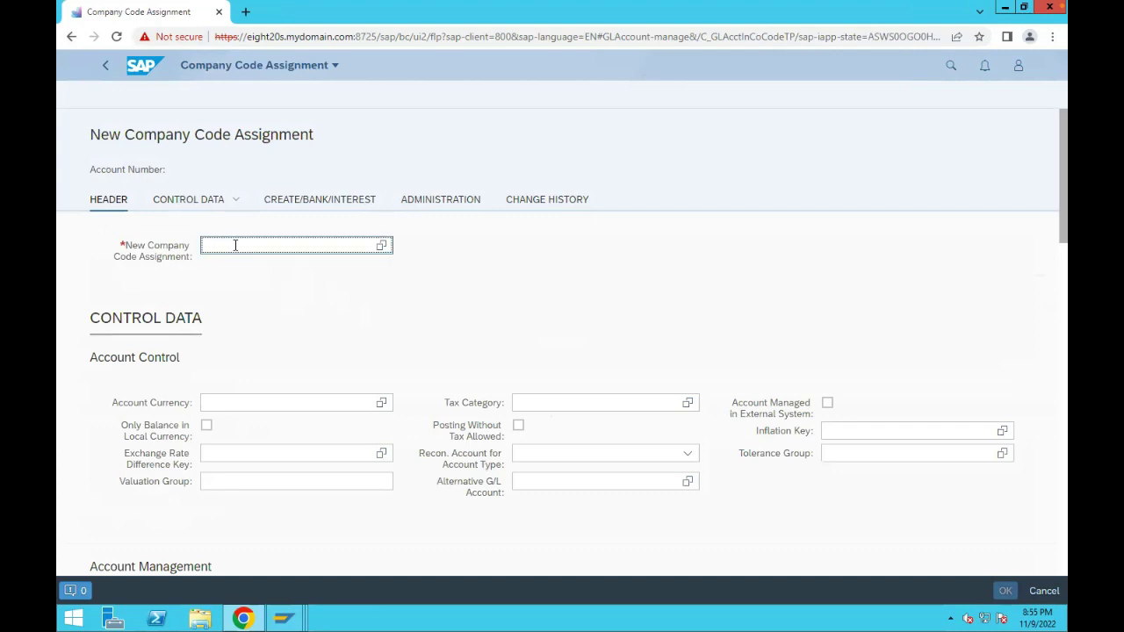
text(s007)
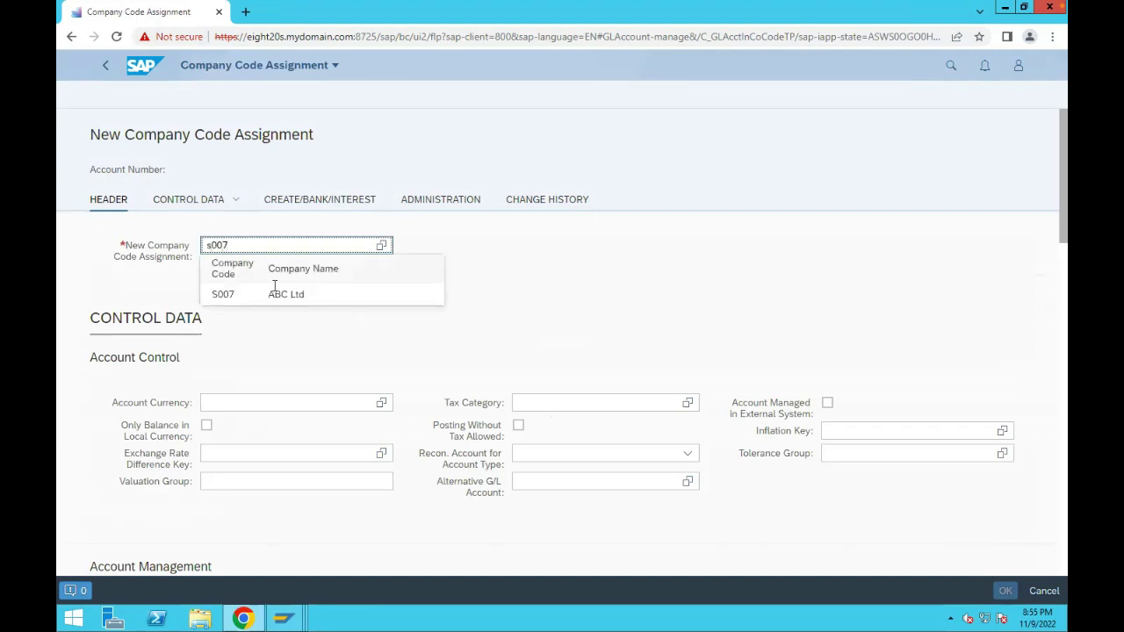
click(222, 295)
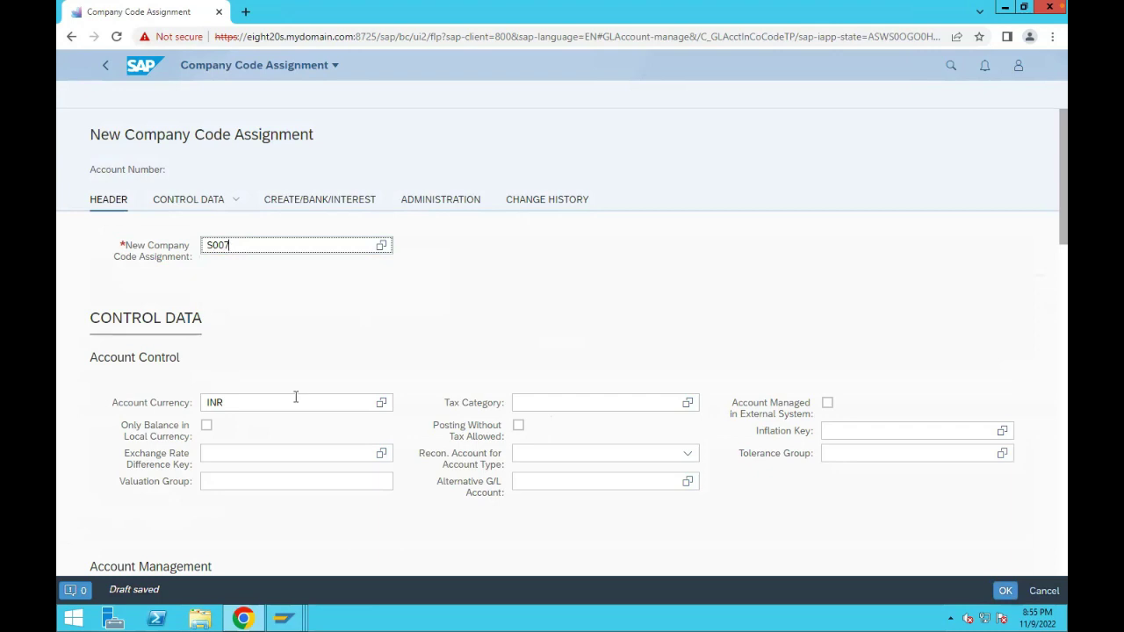
click(205, 427)
click(205, 427)
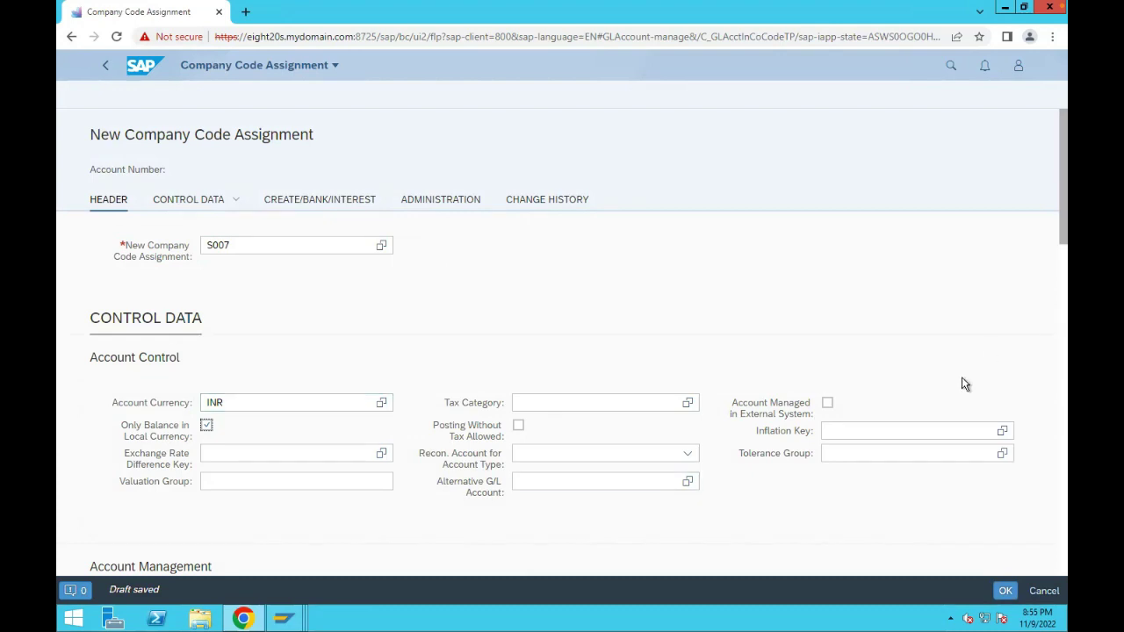
- Set the sort key of the company code assignment to 001 (Posting date)
scroll(1064, 228, down, 4)
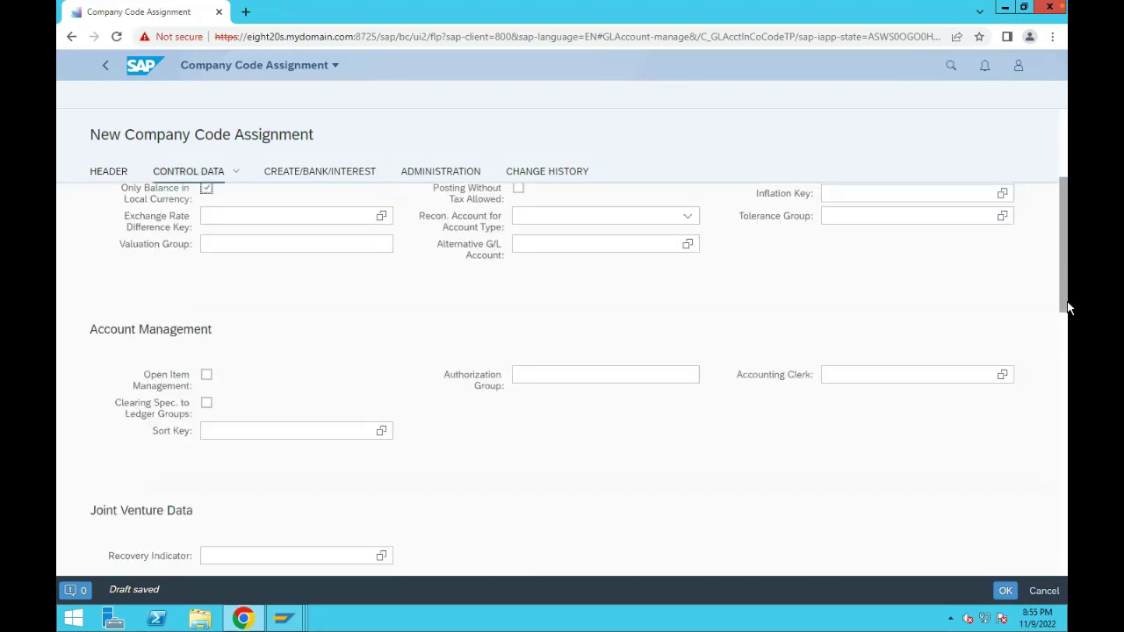
click(383, 325)
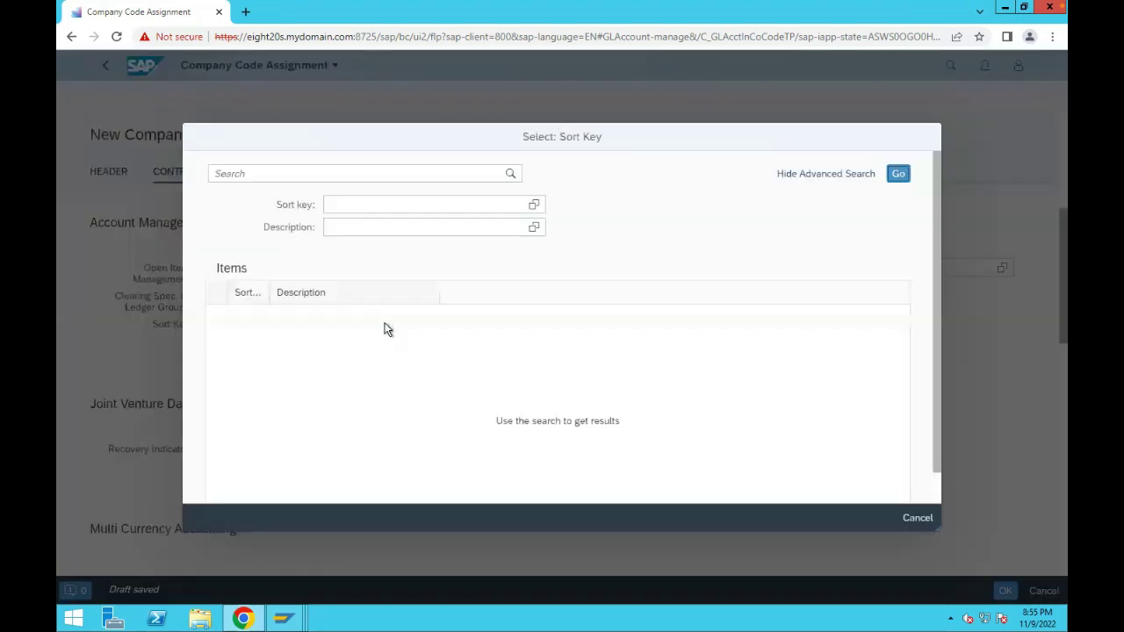
click(900, 175)
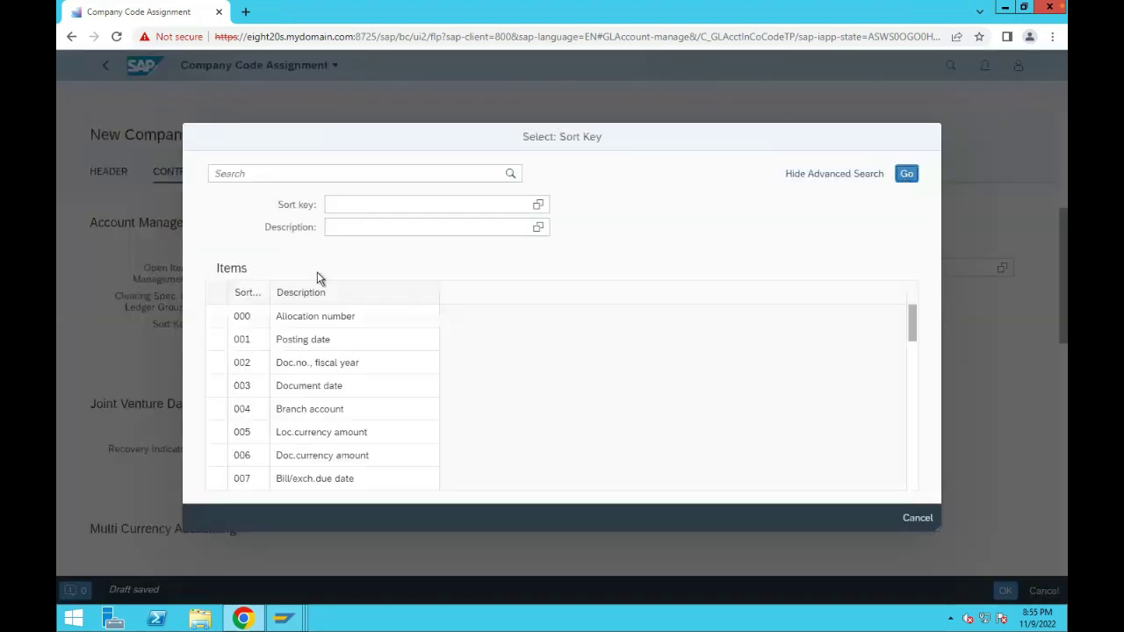
click(287, 338)
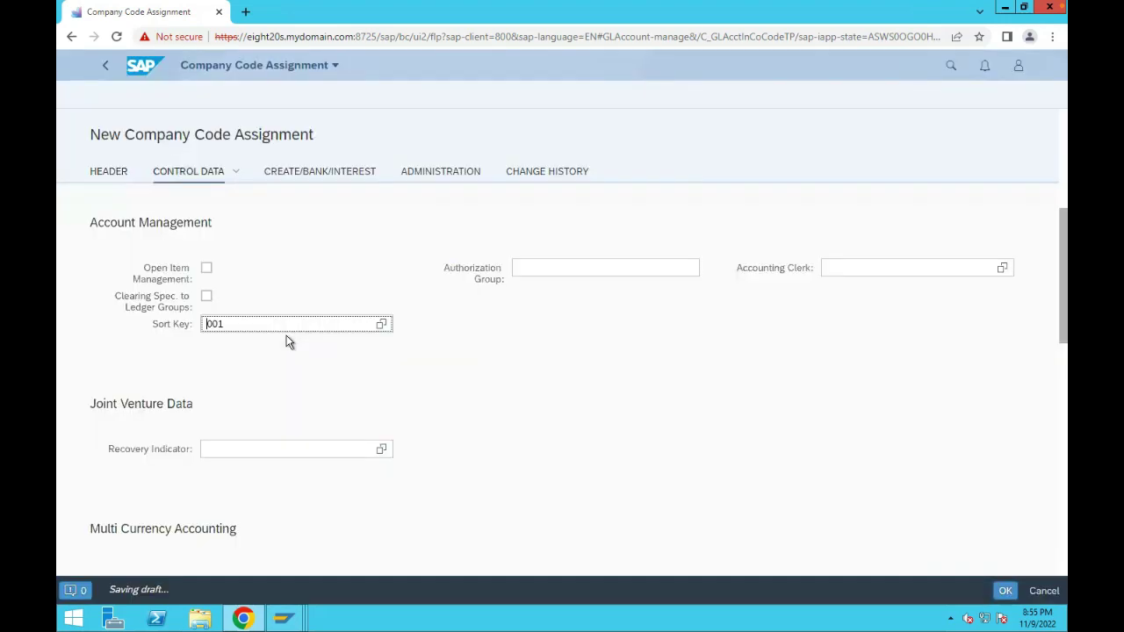
- Set the company code assignment's field status group to YB01 and save G/L account 2000
click(326, 176)
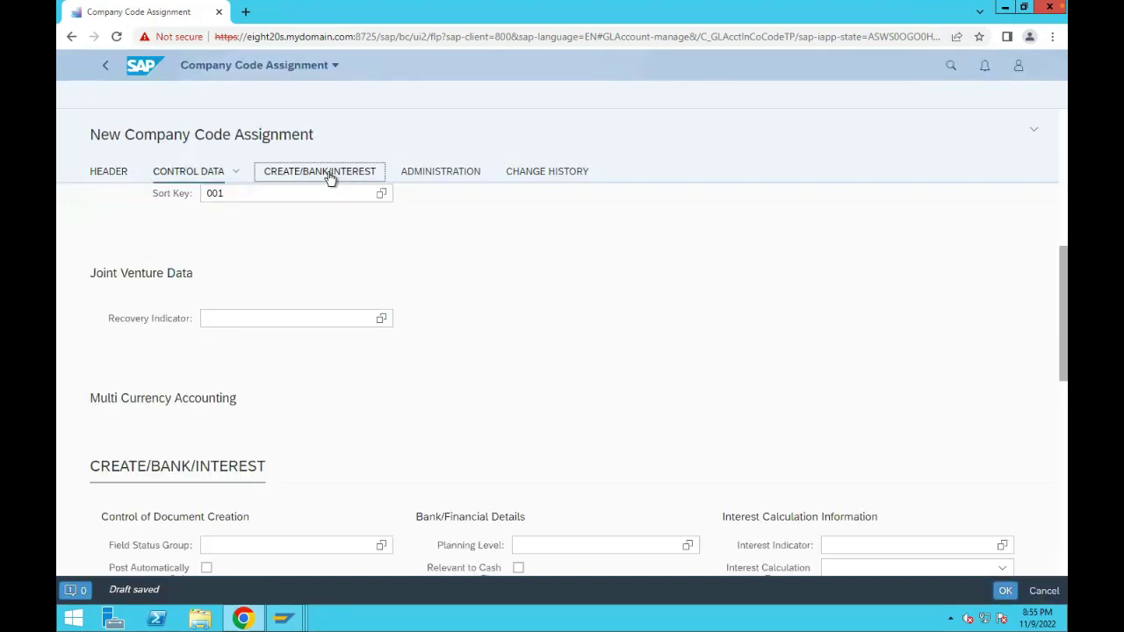
click(381, 245)
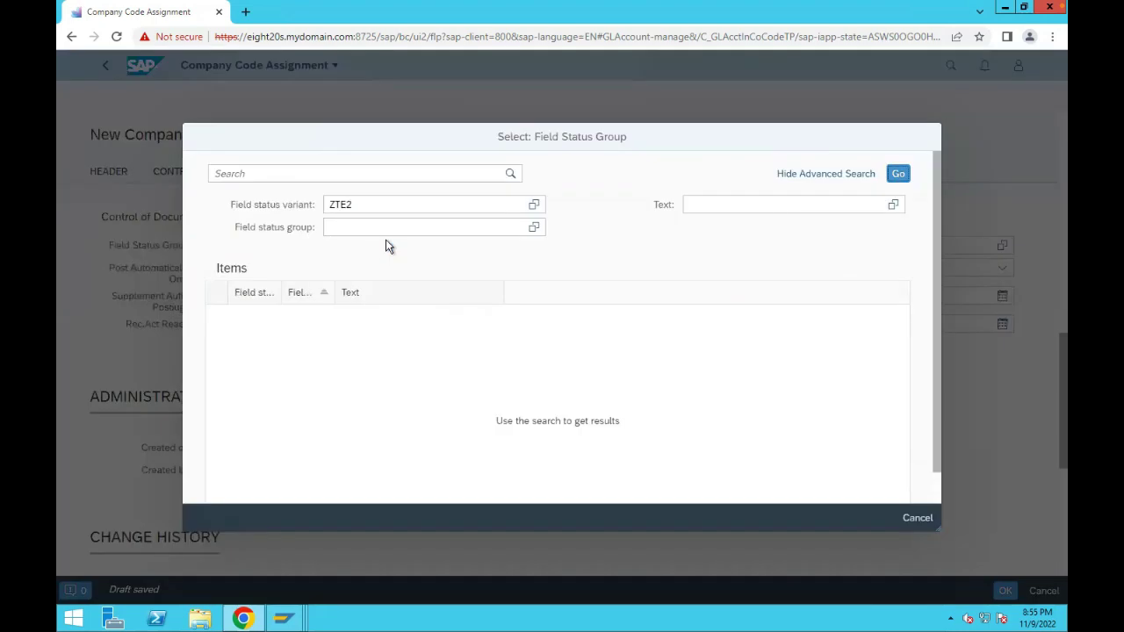
click(900, 175)
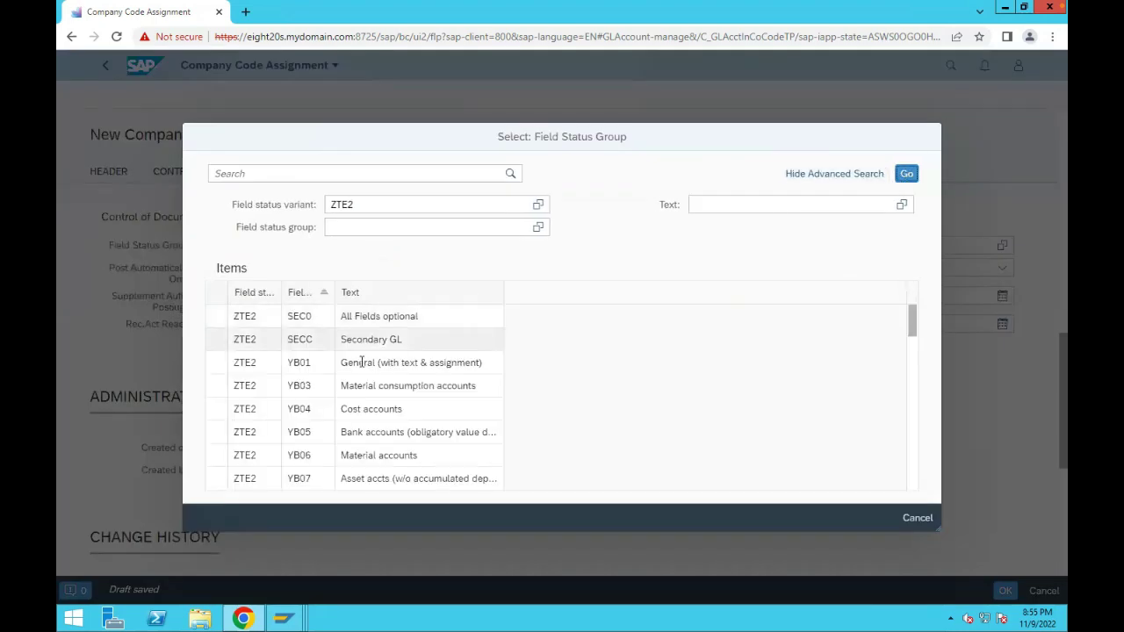
click(363, 362)
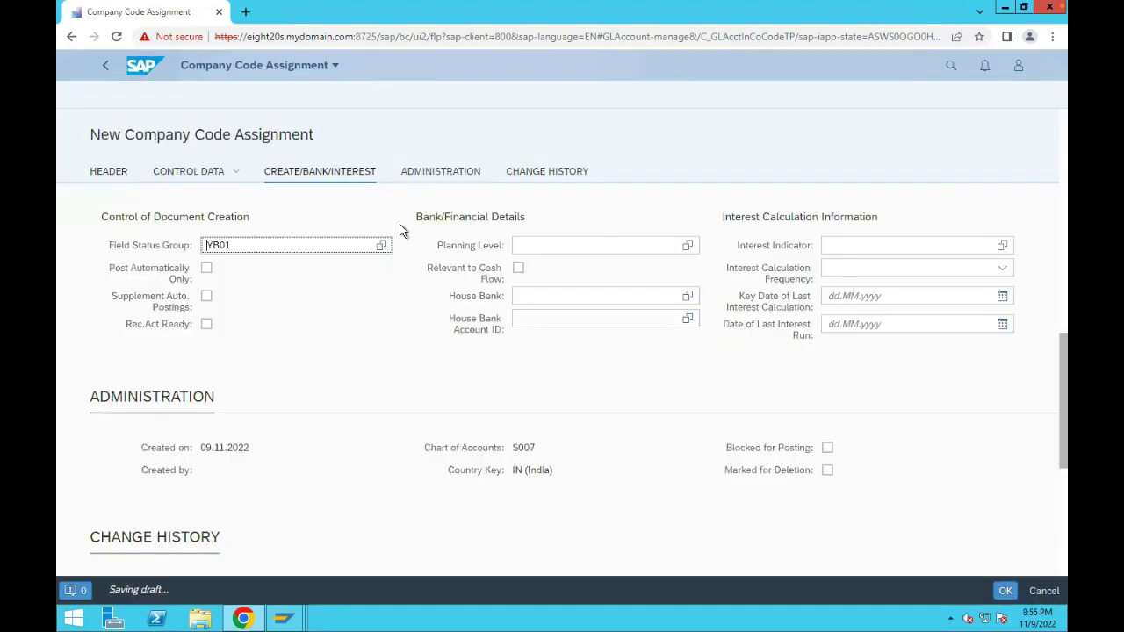
click(1006, 591)
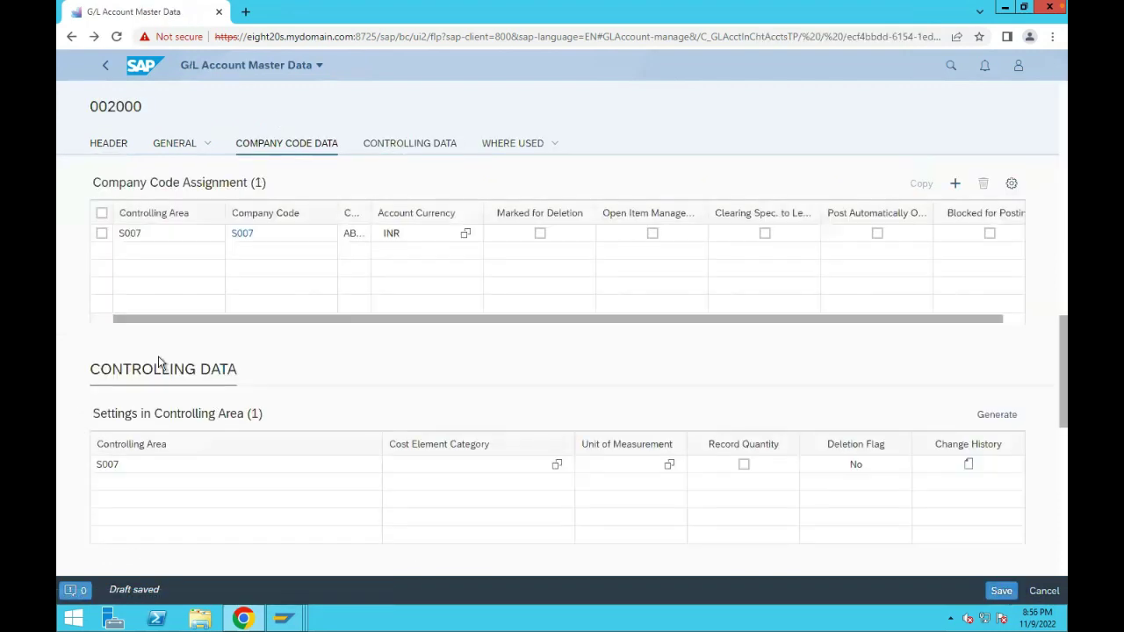
click(1005, 592)
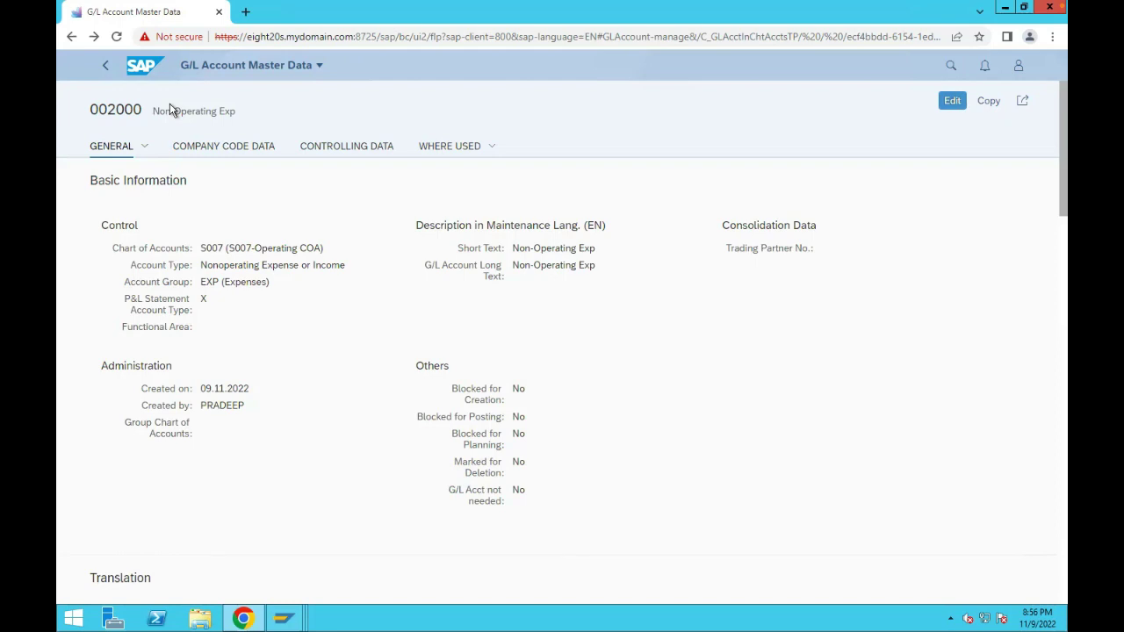
- Switch to the Display G/L Account Centrally window in SAP GUI and look up the existing G/L account numbers
click(282, 619)
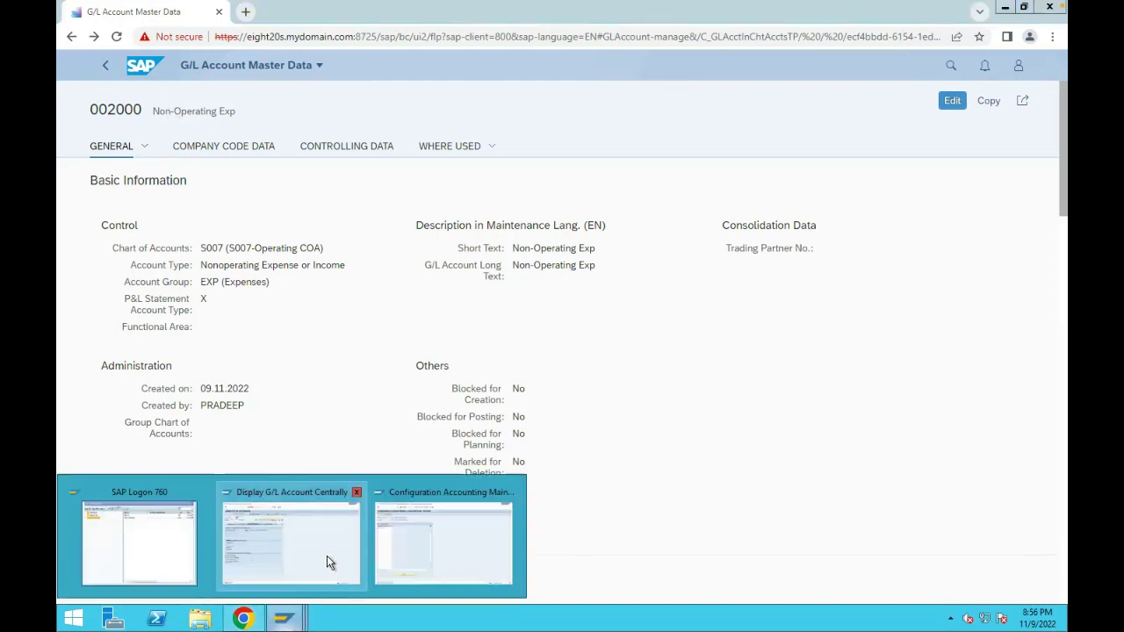
click(328, 563)
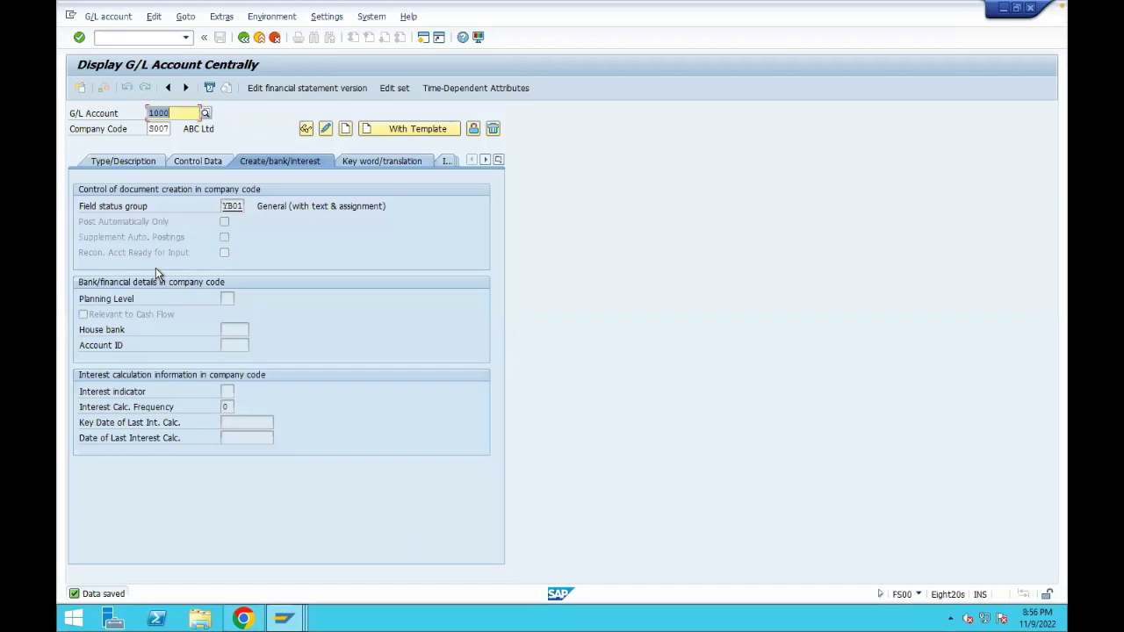
click(207, 109)
click(536, 350)
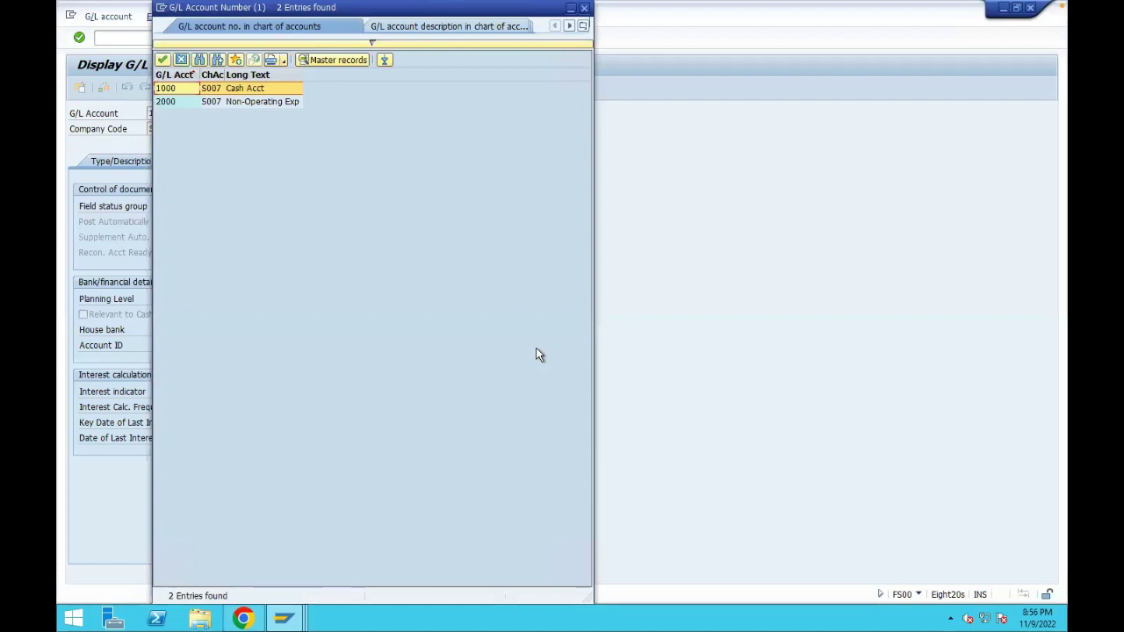
click(182, 58)
- Return to SAP Easy Access and collapse the General Ledger Master Records folder with its subfolders
click(122, 40)
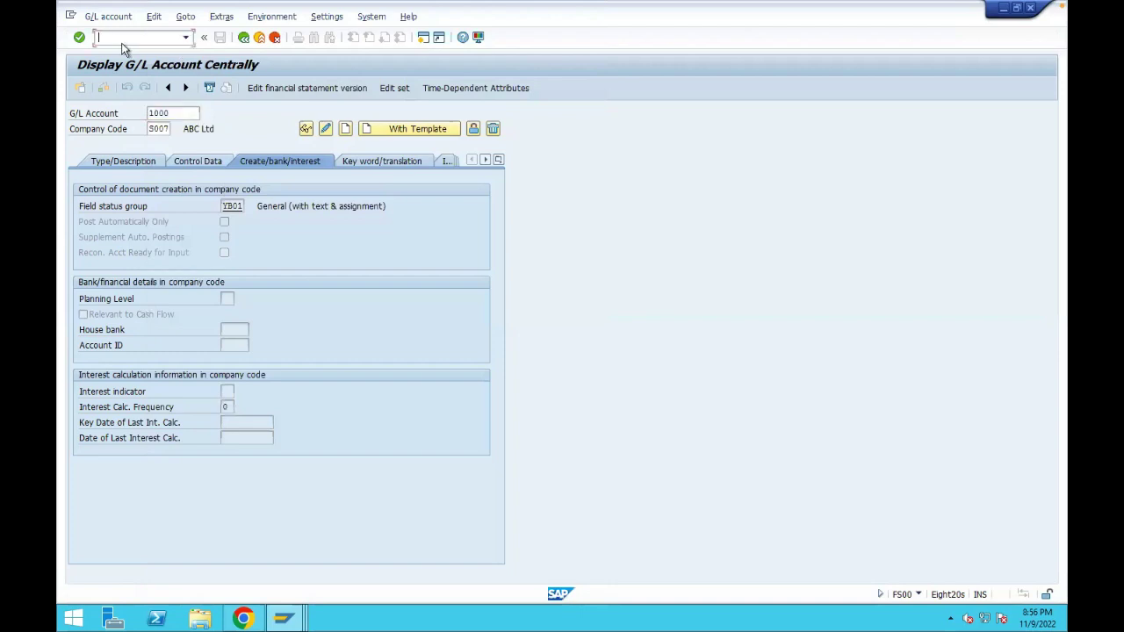
key(F3)
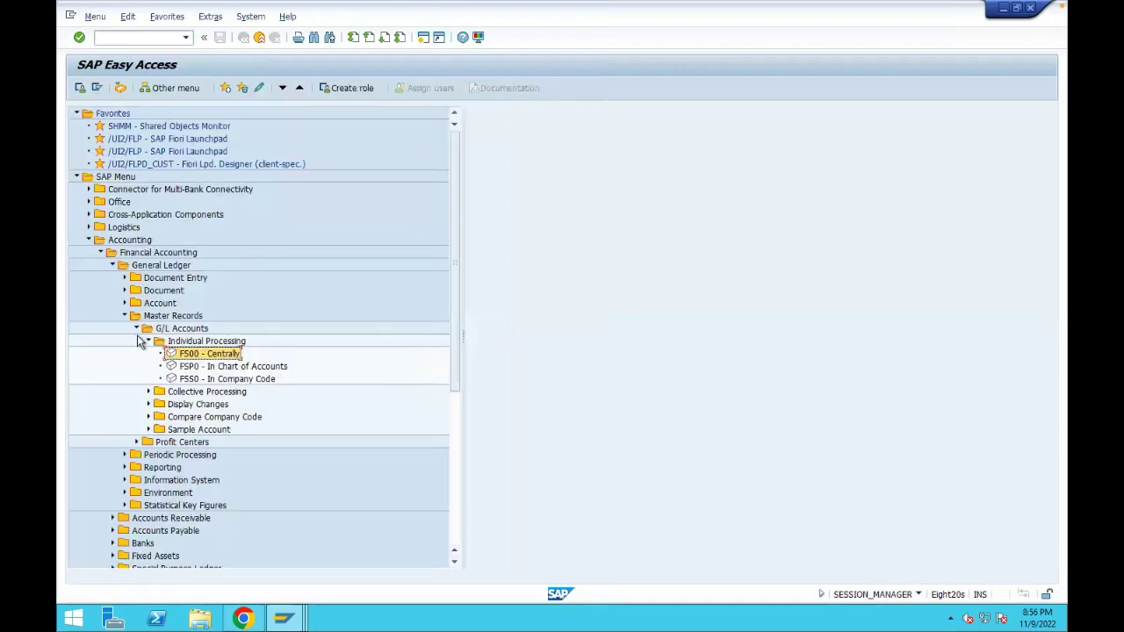
click(148, 340)
click(136, 329)
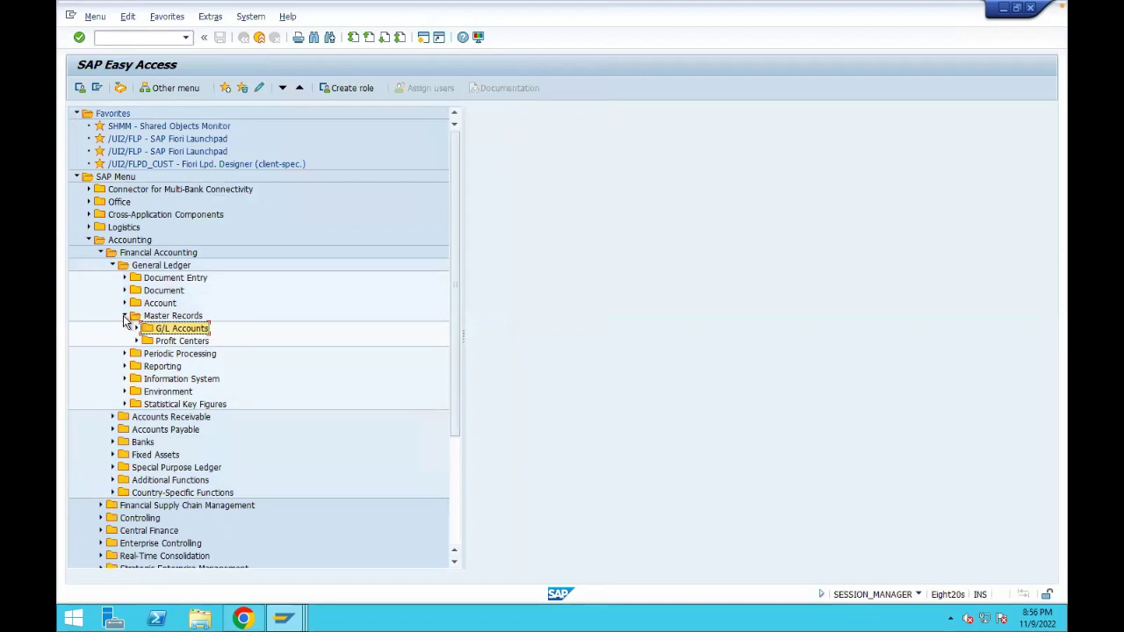
click(125, 317)
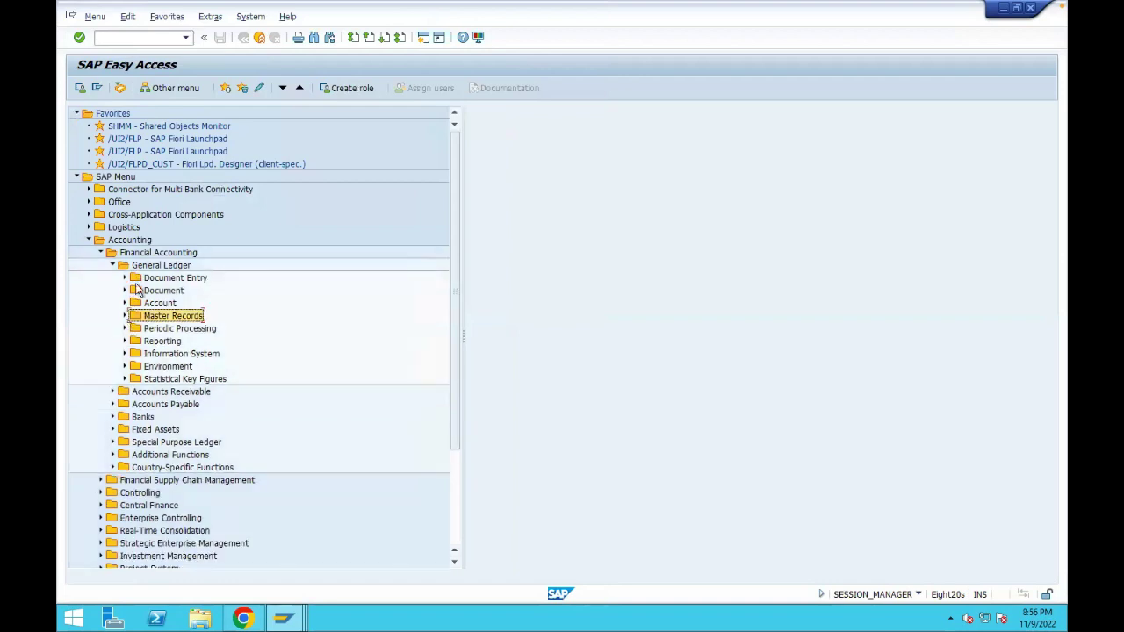
- Open the report S_ALR_87012333 - G/L Accounts List among the General Ledger master data reports in the Information System
click(125, 354)
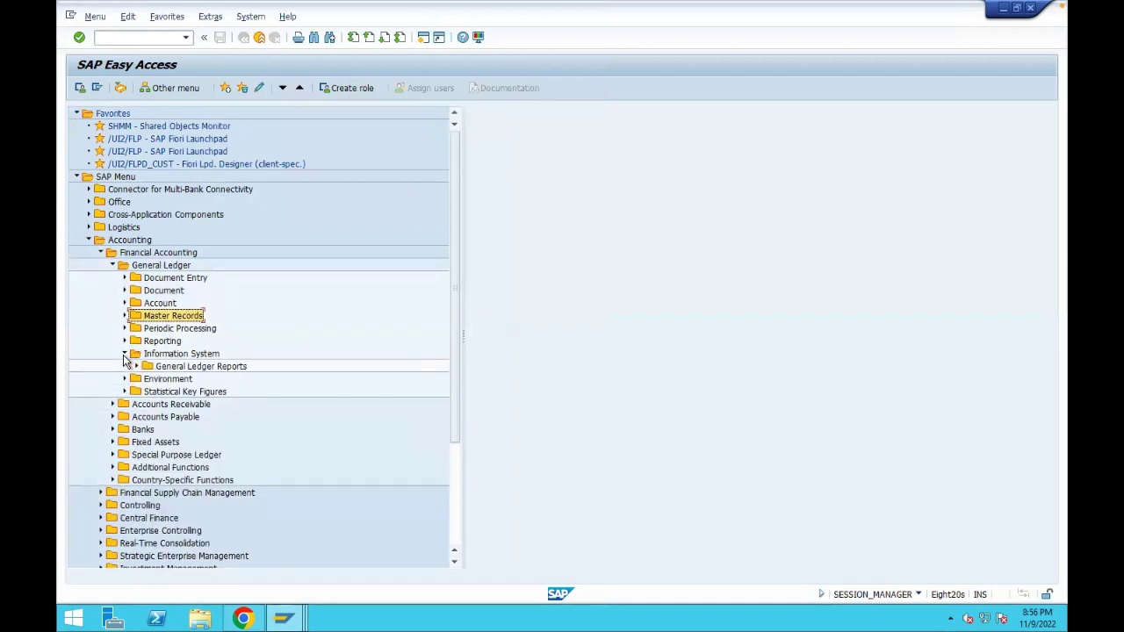
click(137, 366)
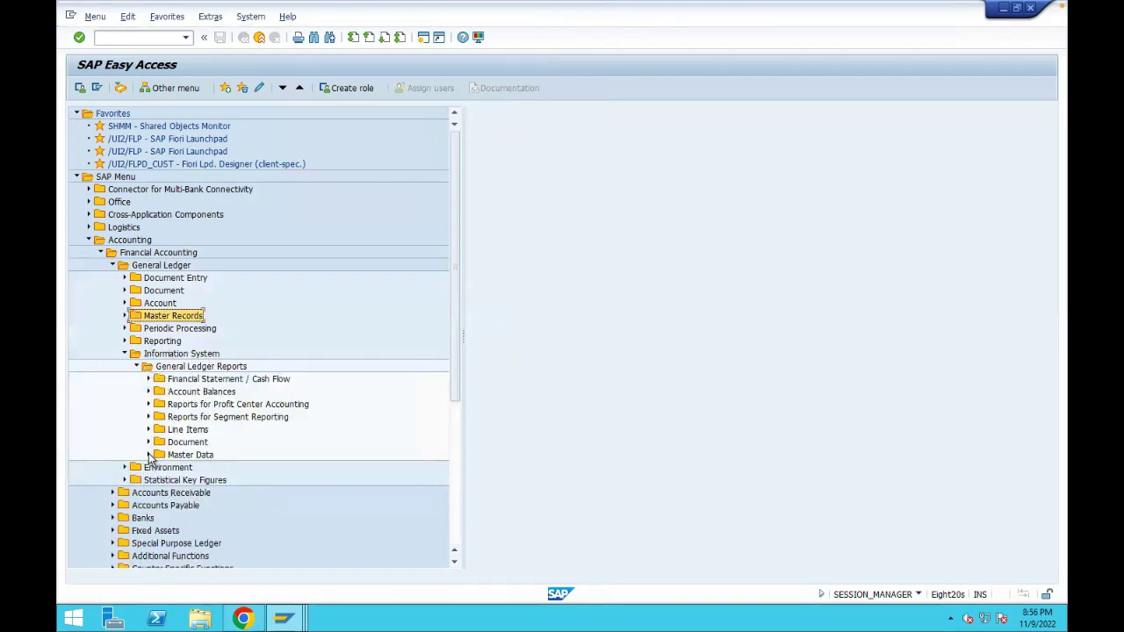
click(149, 455)
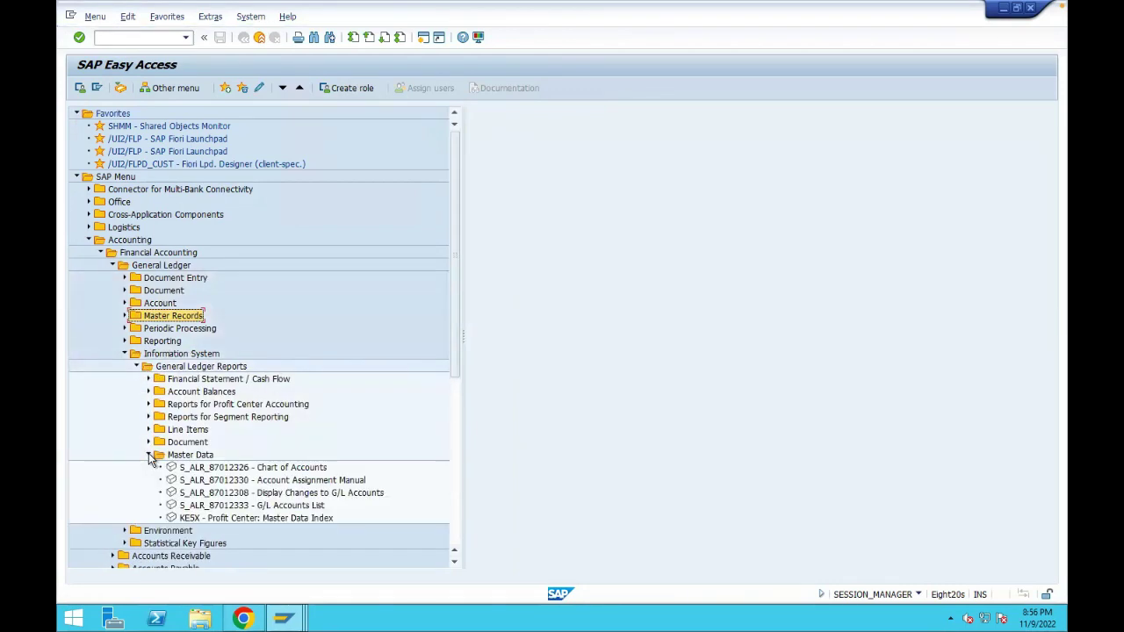
click(283, 508)
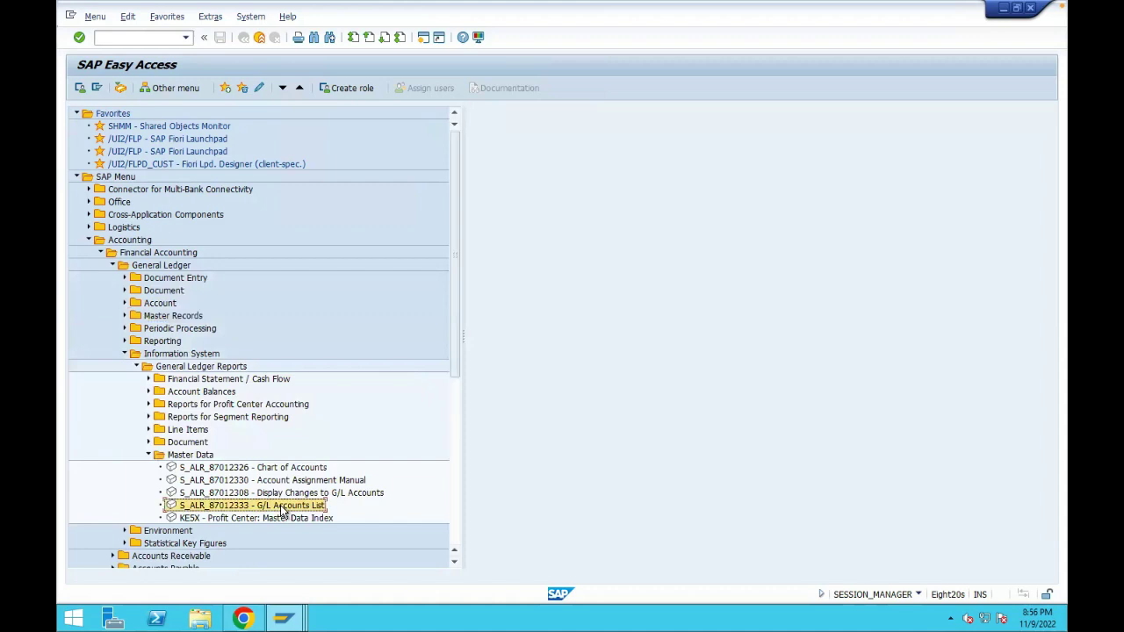
double_click(283, 507)
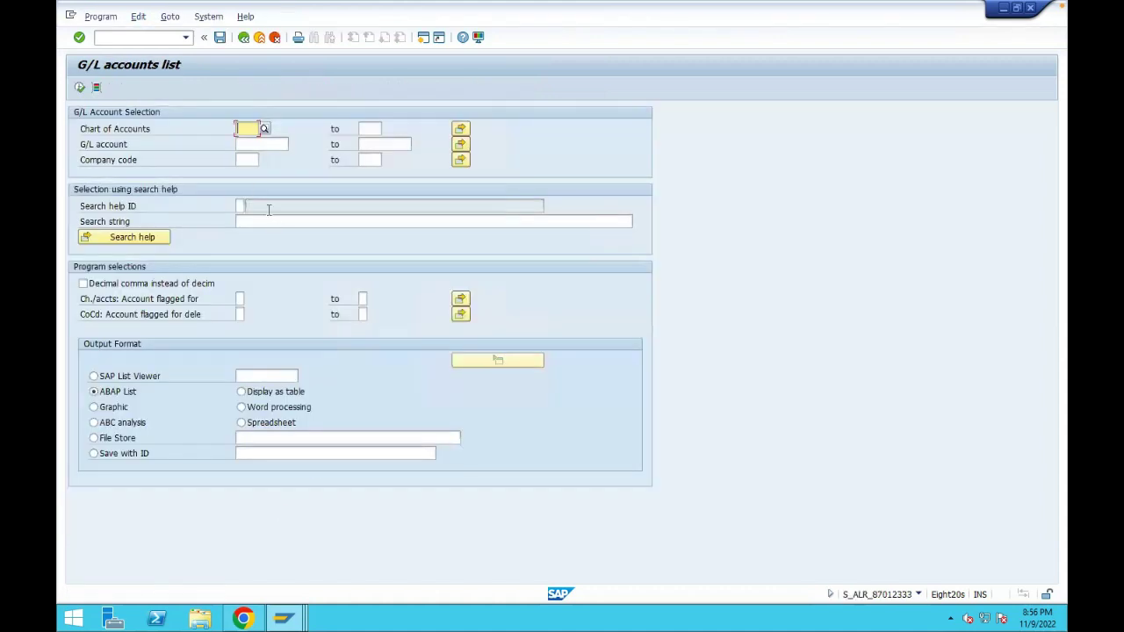
- Run the G/L accounts list for chart of accounts S007, and return to SAP Easy Access after viewing it
text(s007)
key(Return)
click(80, 88)
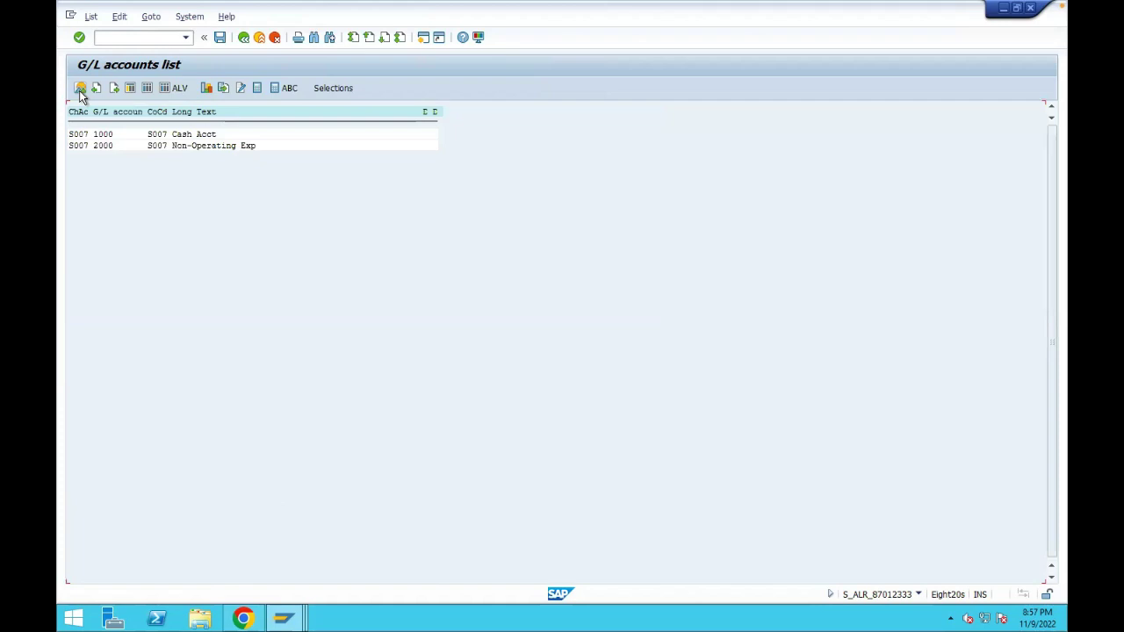
click(245, 39)
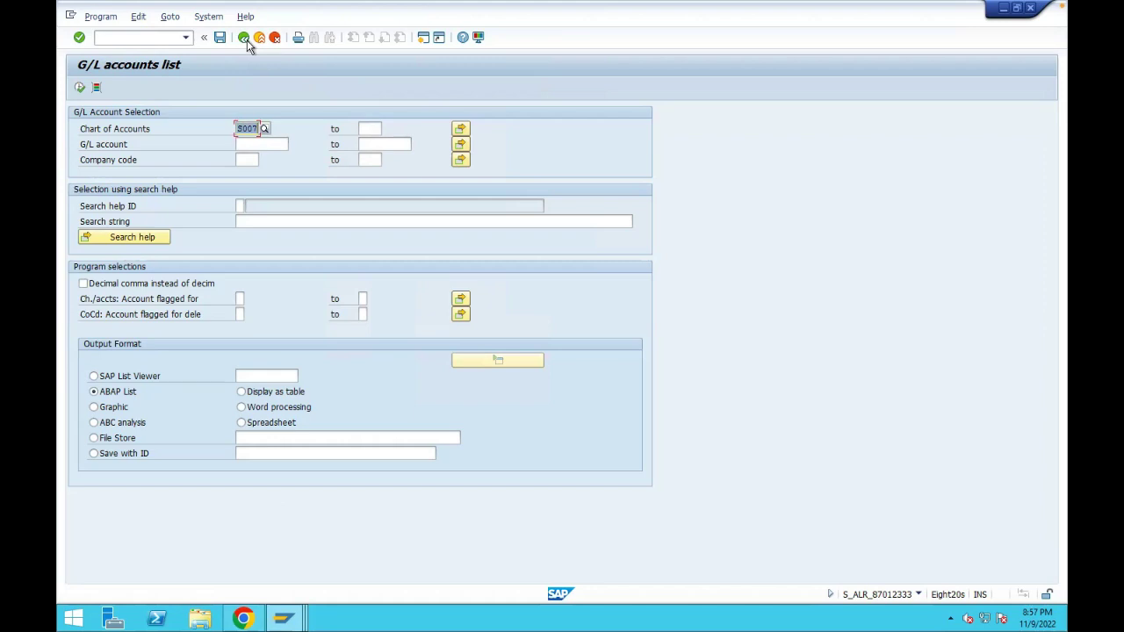
click(245, 39)
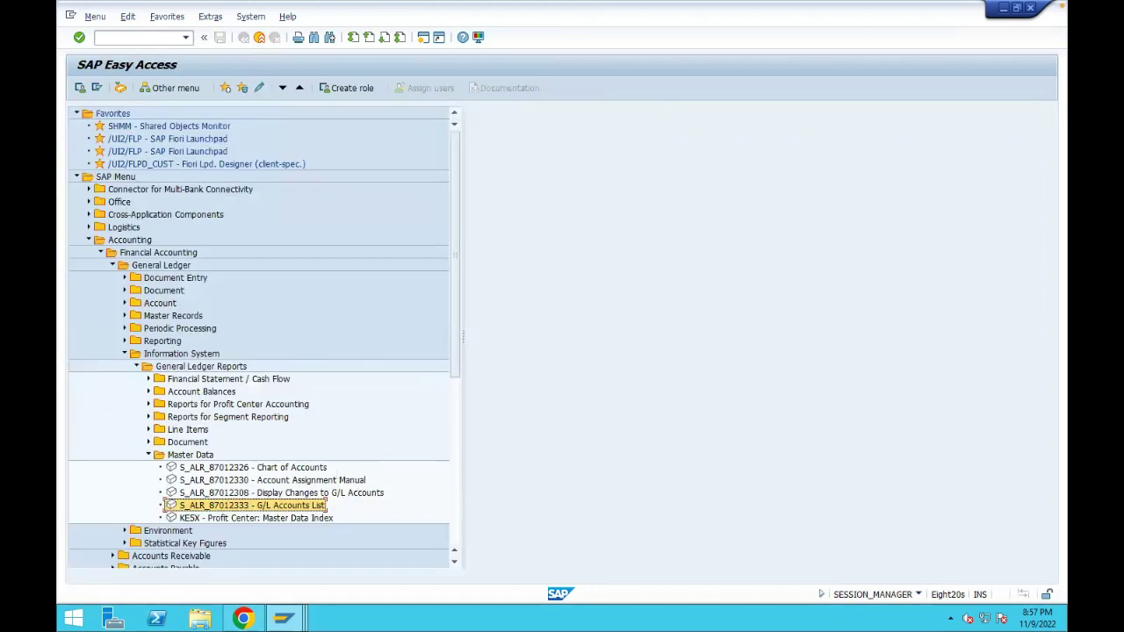
- Open the General Table Display transaction SE16N from the SAP Easy Access window
mouse_move(282, 619)
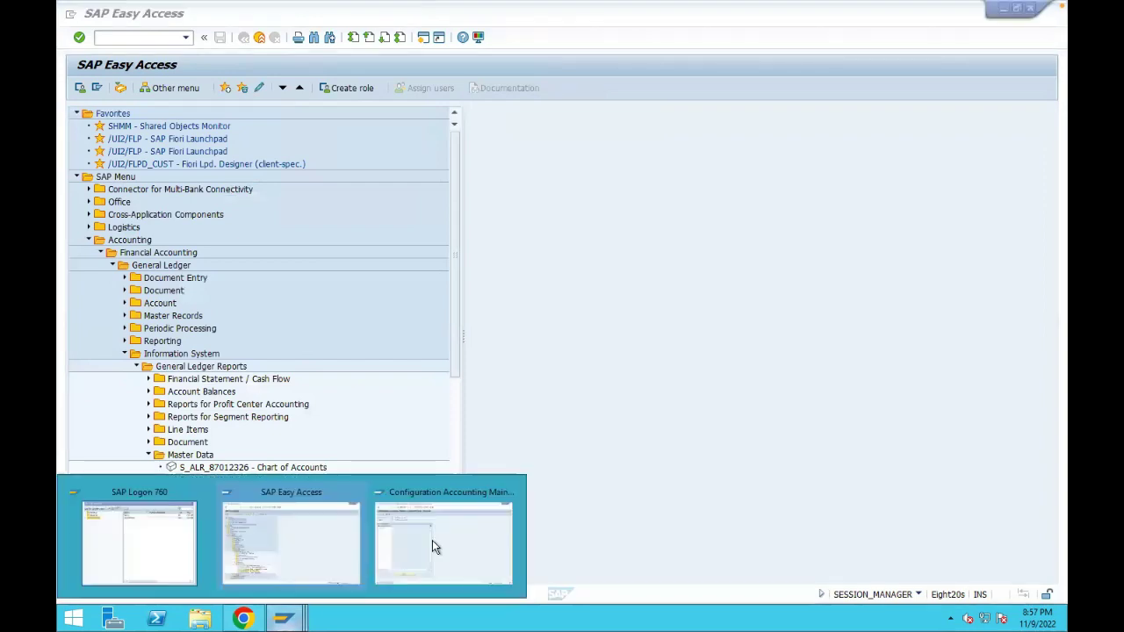
click(326, 539)
click(114, 36)
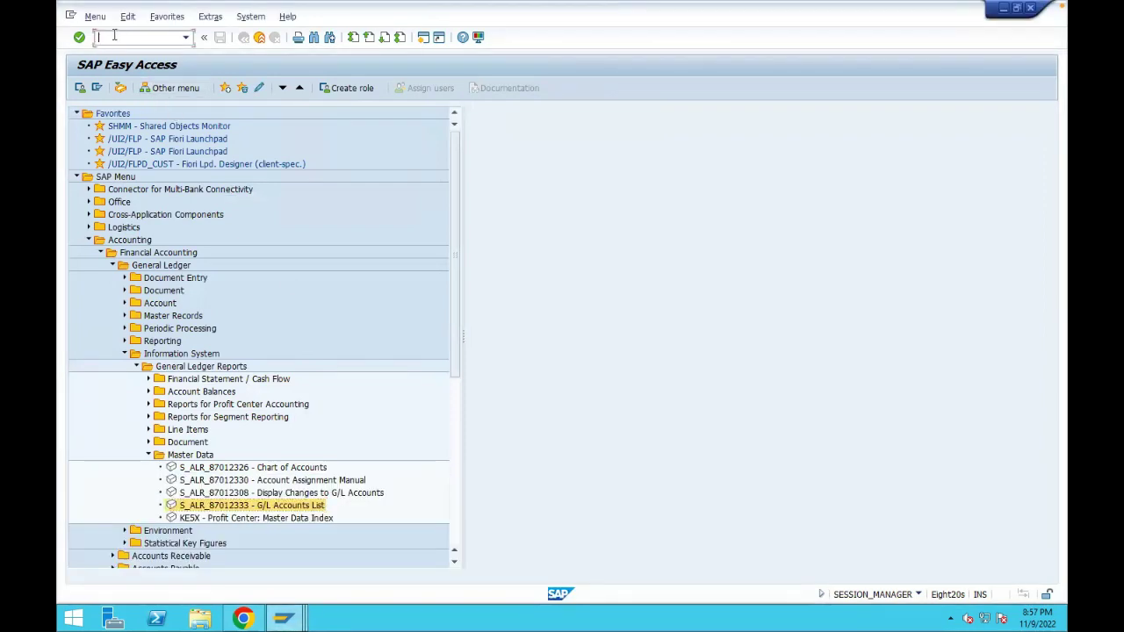
text(se16n)
key(Return)
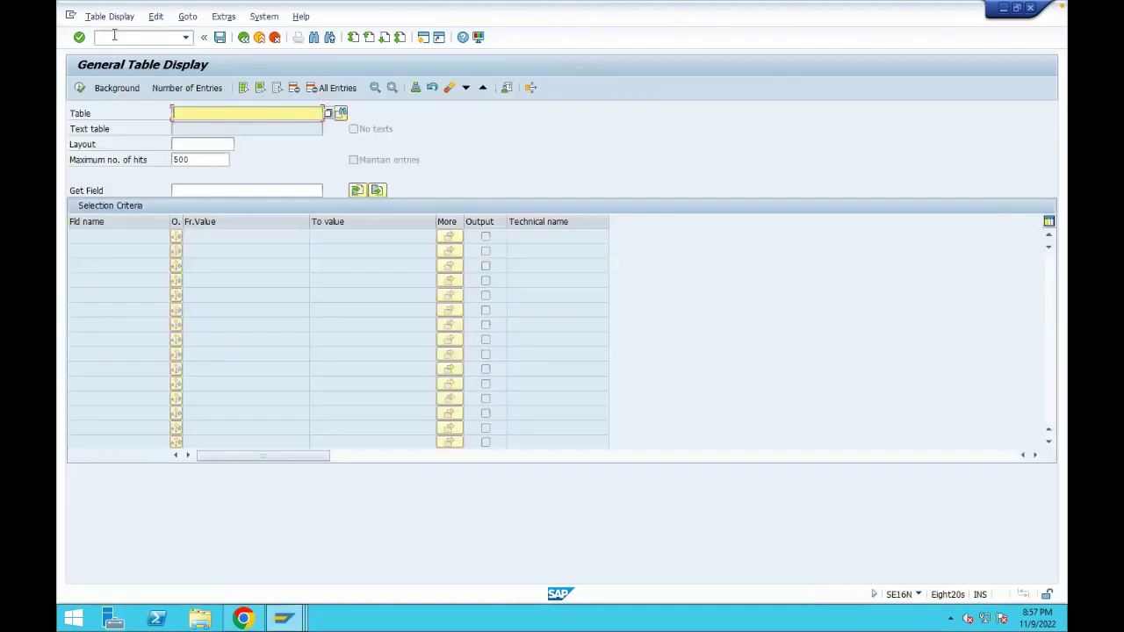
- Display the entries of table SKA1 for chart of accounts S007
text(ska1)
key(Return)
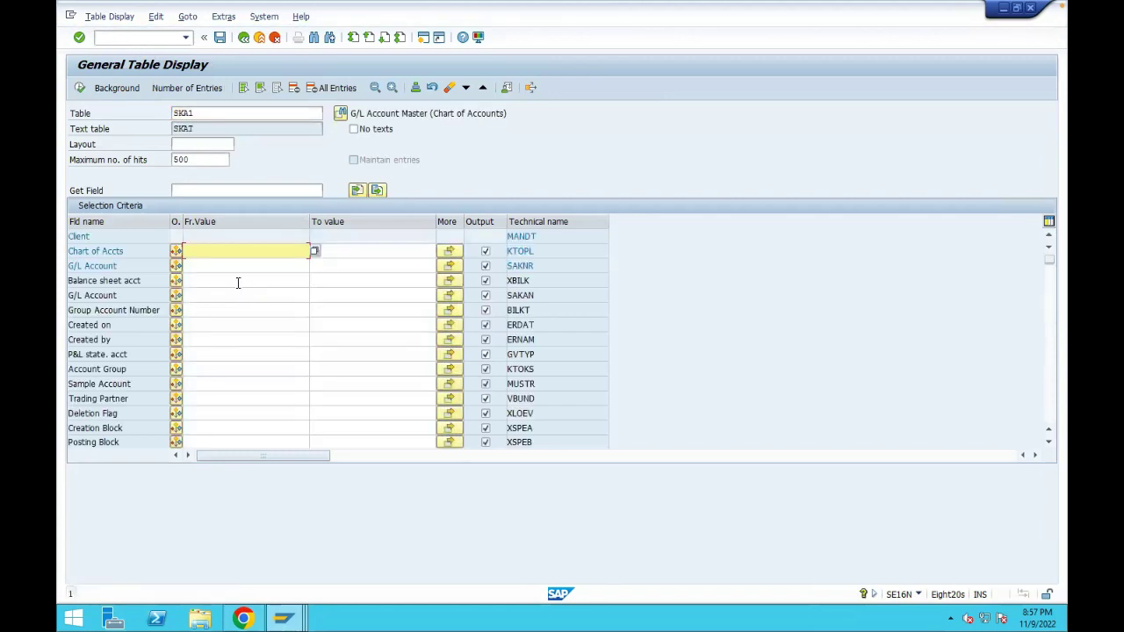
text(s00)
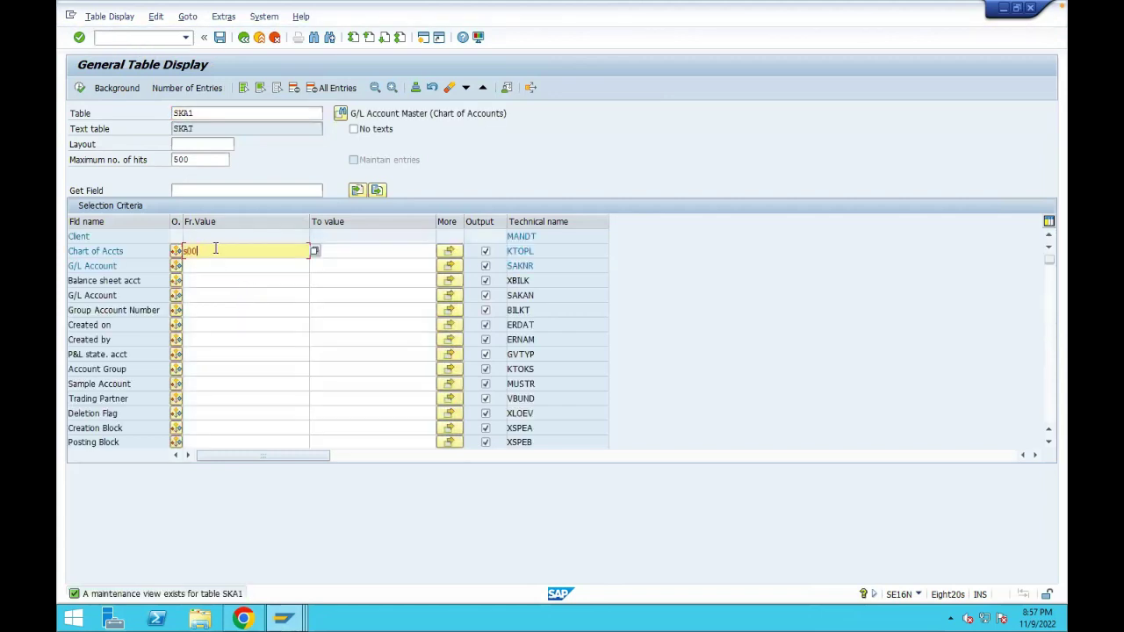
text(7)
key(Return)
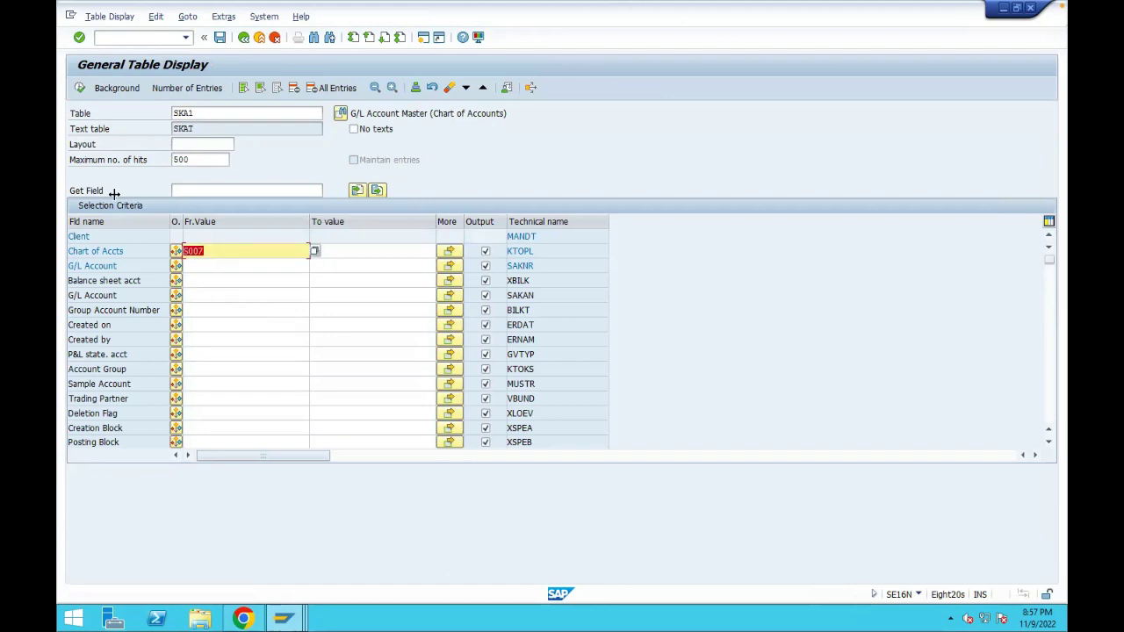
click(80, 88)
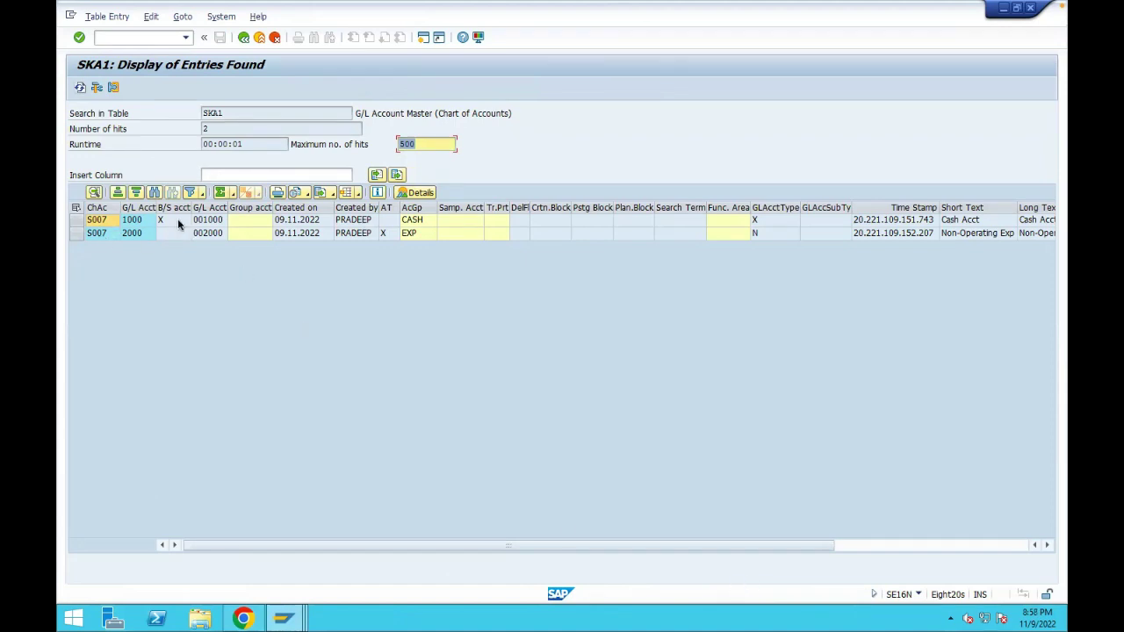
mouse_move(181, 221)
mouse_down()
mouse_move(162, 226)
mouse_move(176, 204)
mouse_move(187, 217)
mouse_up()
mouse_move(400, 230)
mouse_down()
mouse_move(395, 245)
mouse_move(380, 230)
mouse_move(400, 230)
mouse_up()
drag(776, 214, 810, 193)
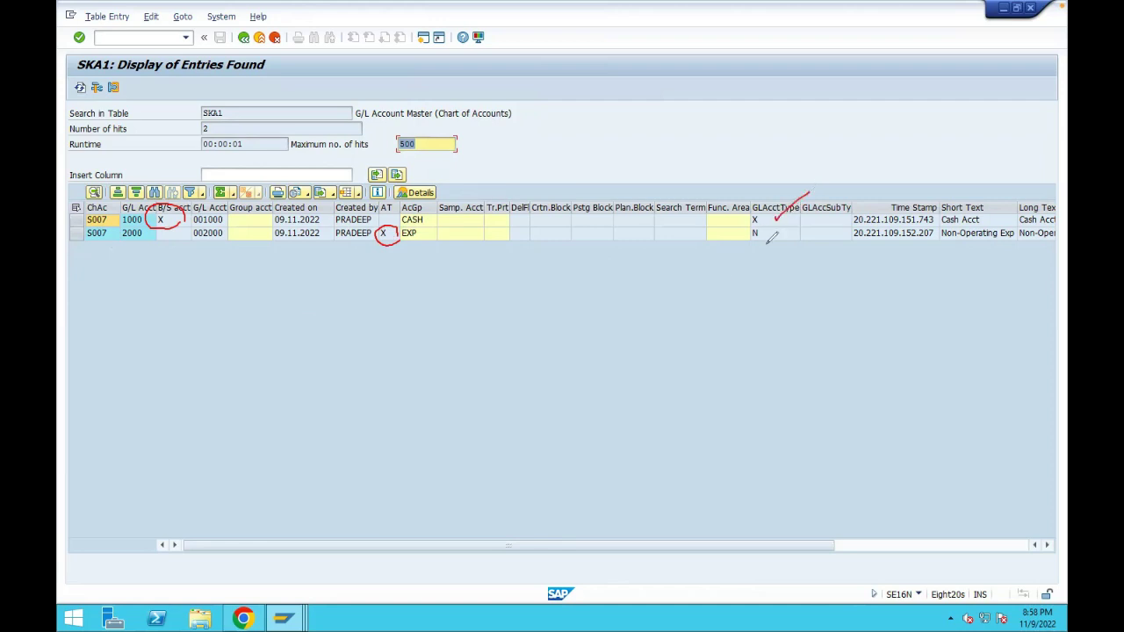
drag(769, 232, 791, 226)
drag(938, 193, 949, 235)
drag(1024, 176, 1034, 215)
key(e)
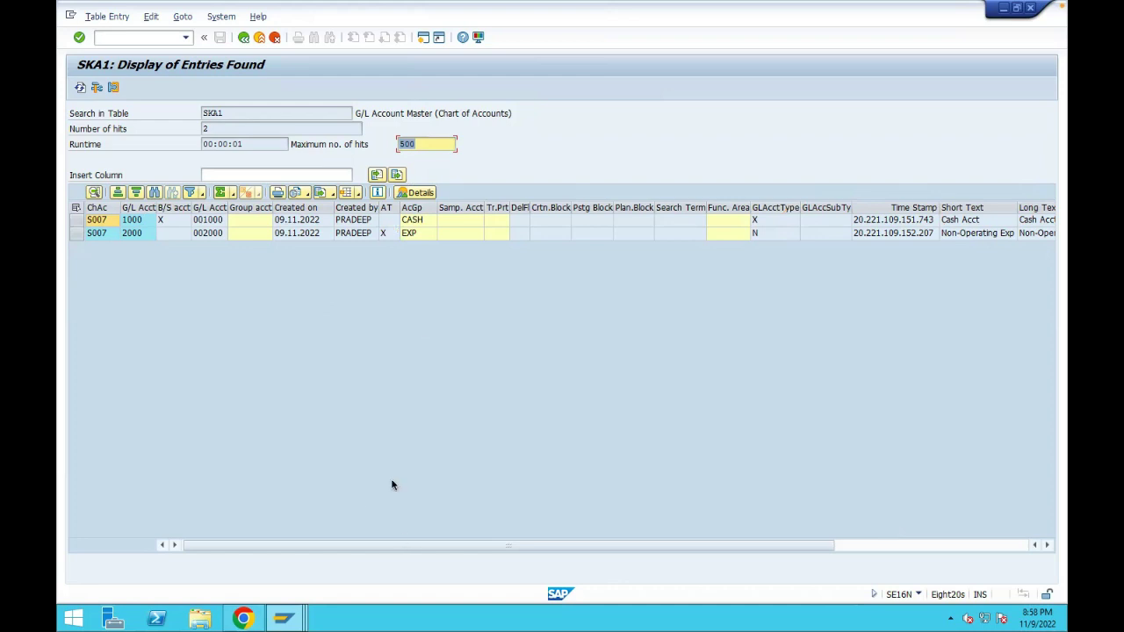
- Go back to the table selection and display the entries of table SKB1 for company code S007
click(243, 37)
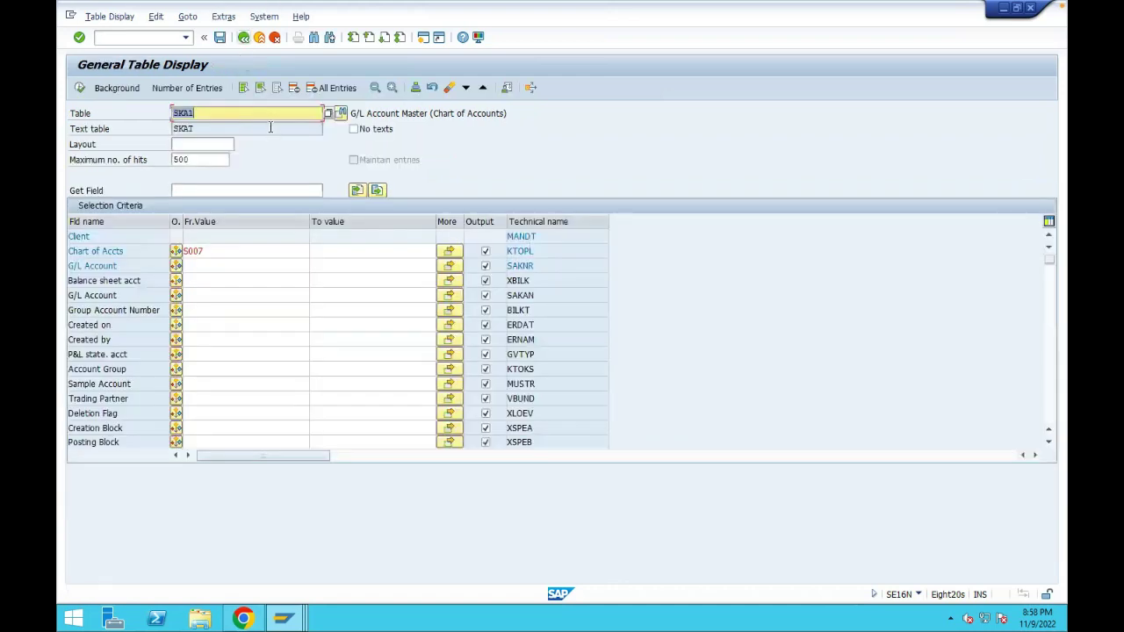
key(BackSpace)
text(skb1)
key(Return)
text(s007)
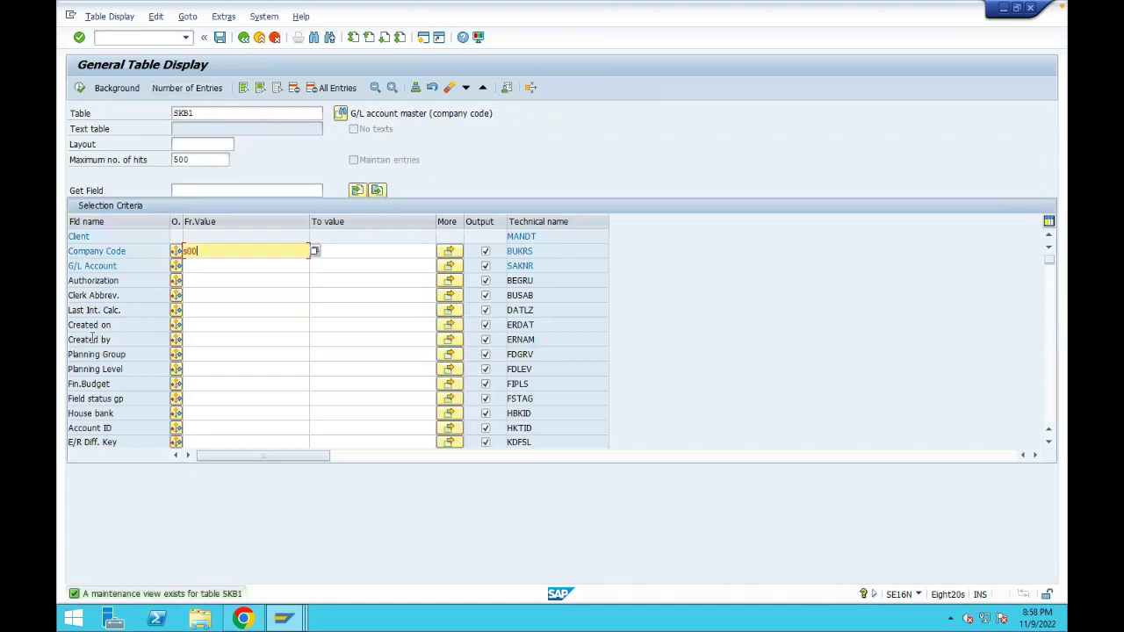
click(80, 89)
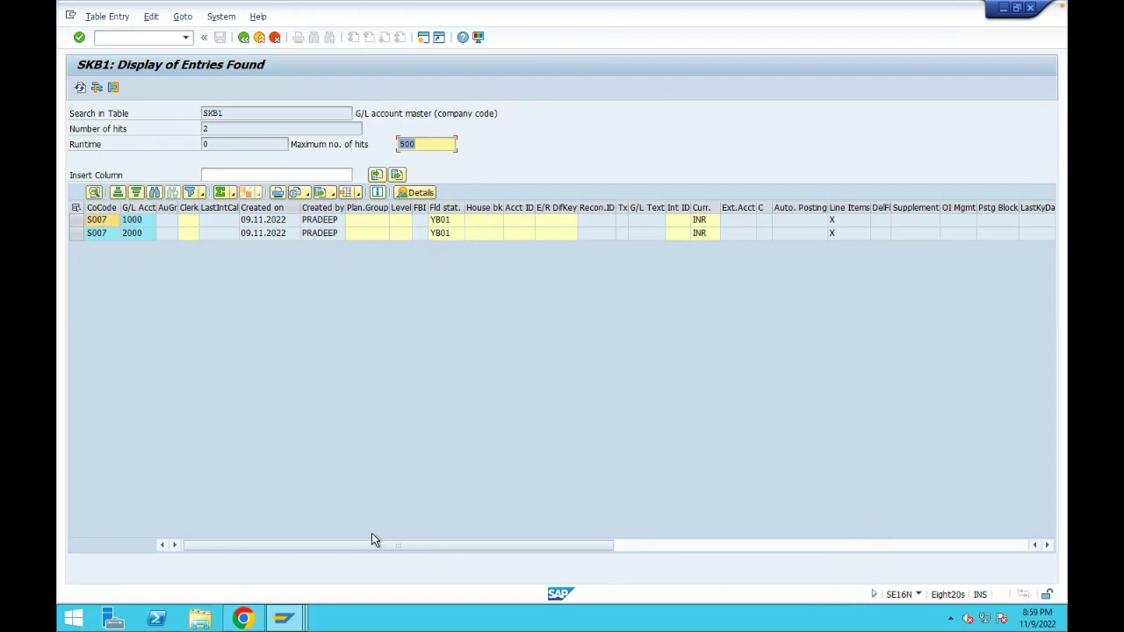
- Switch to the Configuration Accounting Maintain window, start transaction FS00 there and display G/L account 2000
click(283, 619)
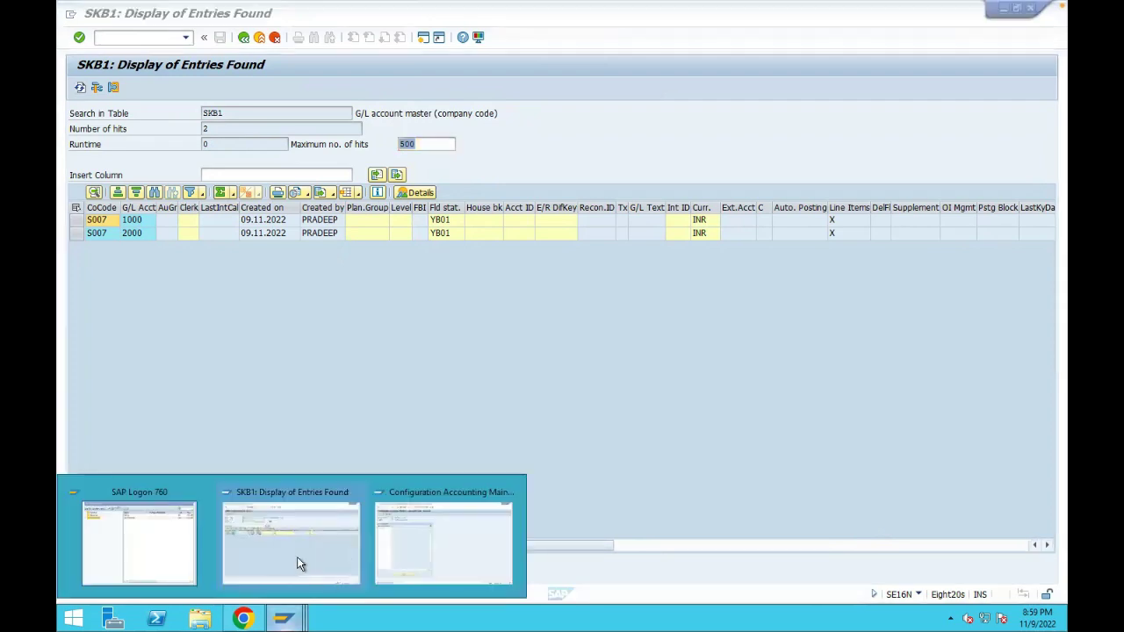
click(456, 554)
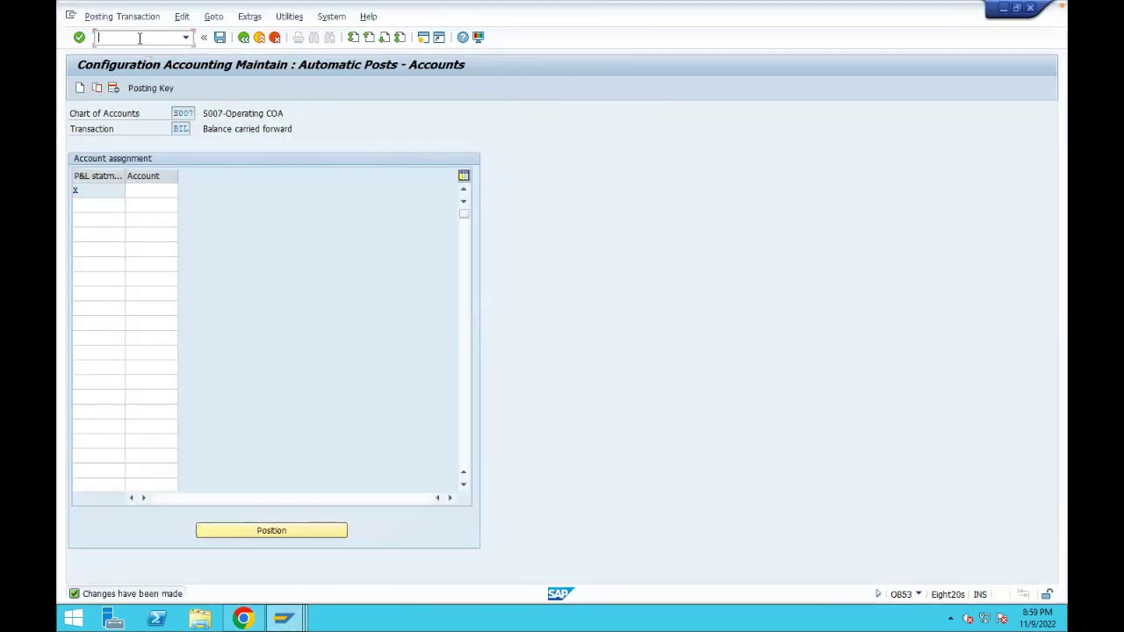
text(/nfs00)
key(Return)
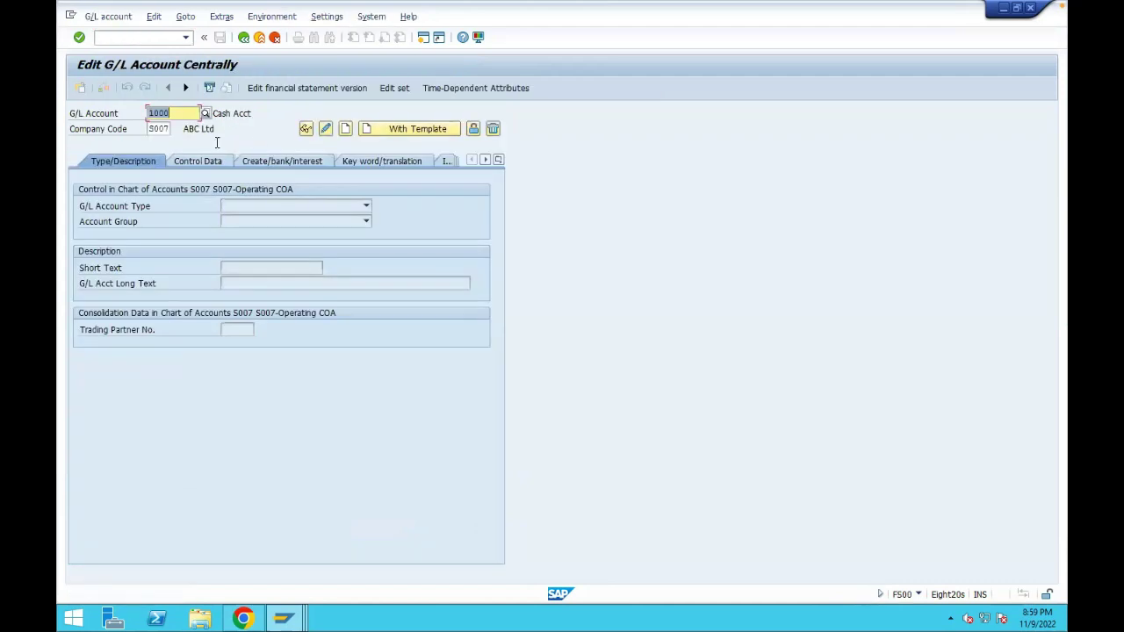
text(2000)
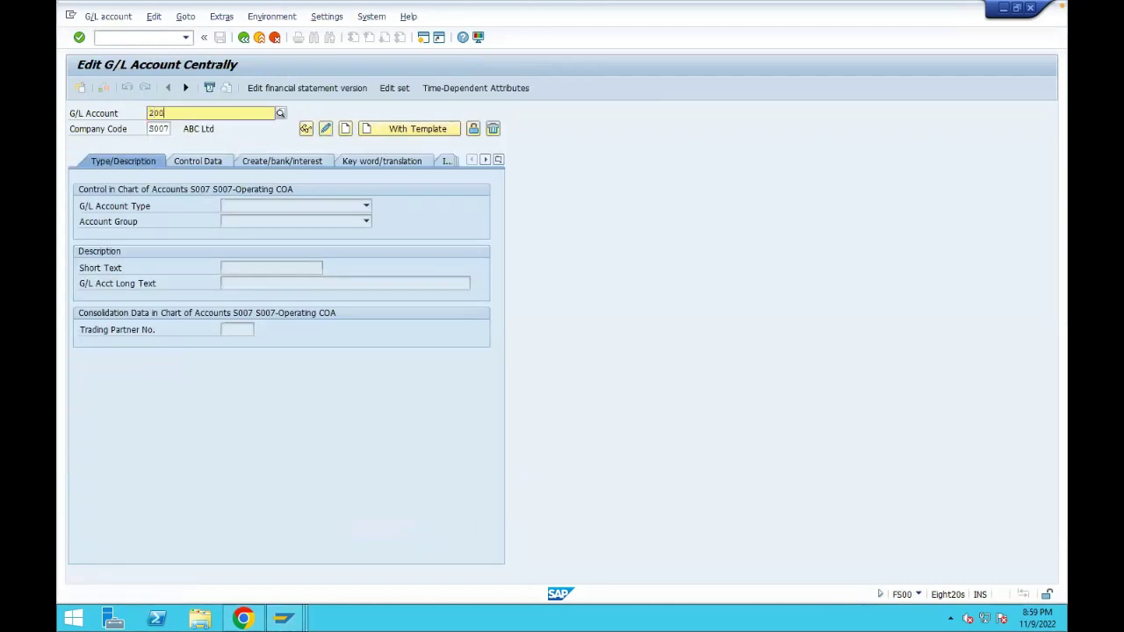
key(Return)
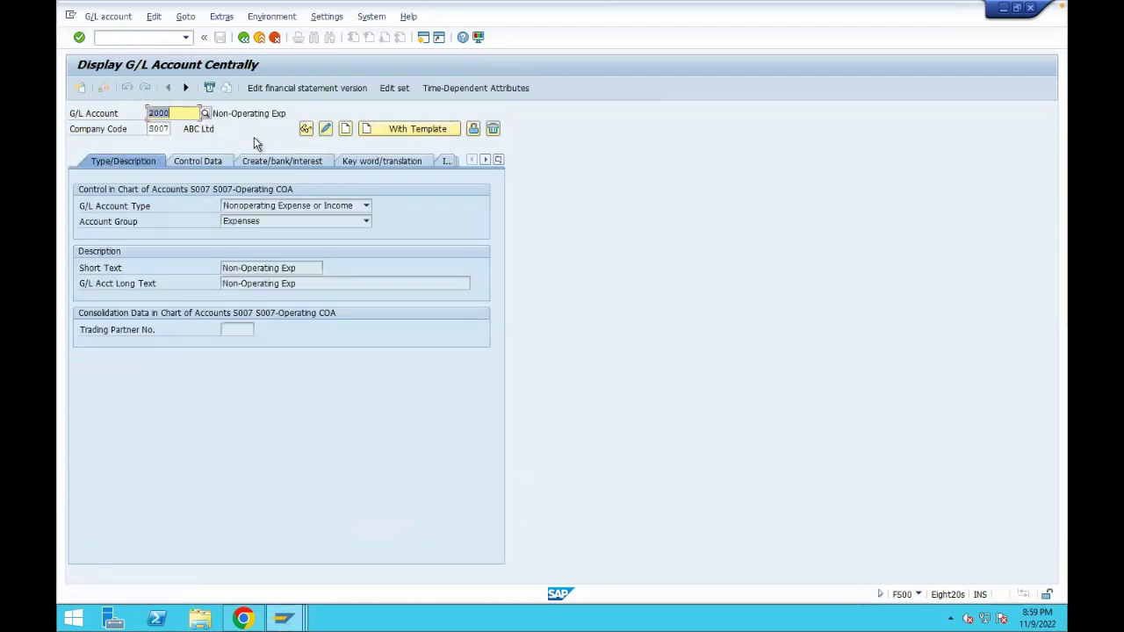
- Mark G/L account 2000 for deletion in both the chart of accounts and the company code, and save
click(493, 129)
click(117, 210)
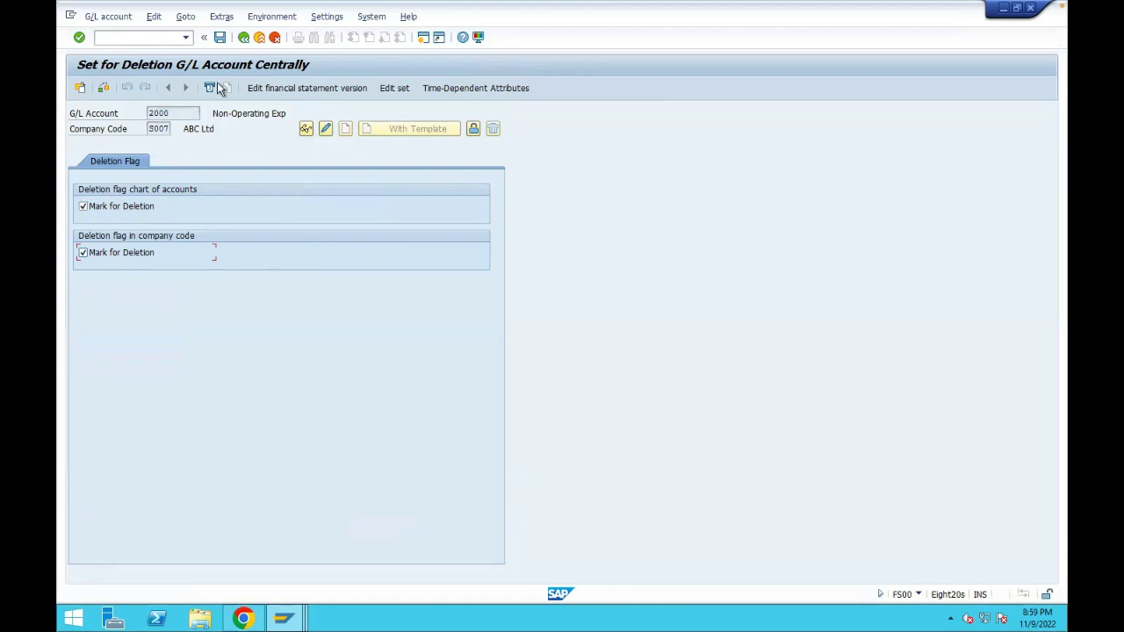
click(220, 37)
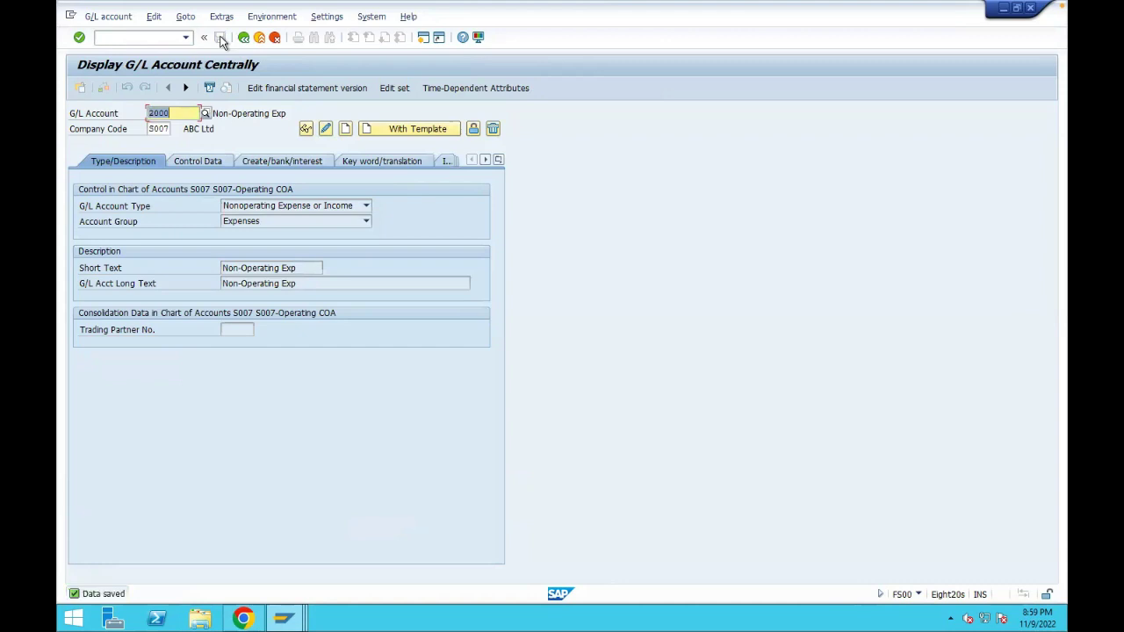
click(124, 37)
text(obr2)
key(Return)
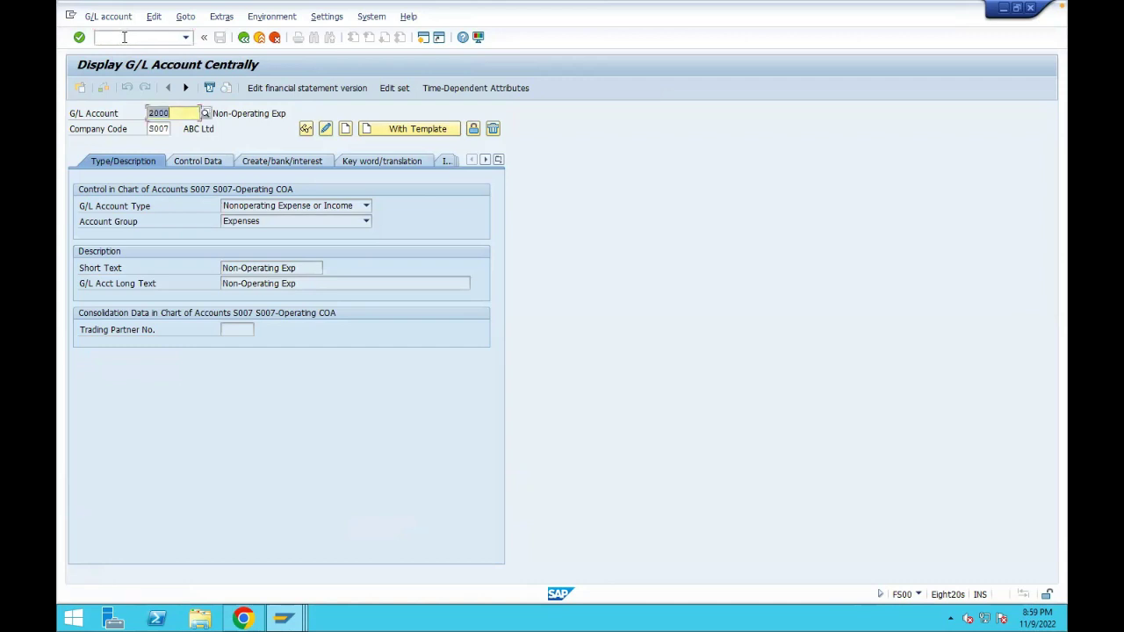
- Leave the G/L account display and open the Deleting Master Data transaction OBR2
click(124, 37)
text(/nobr2)
key(Return)
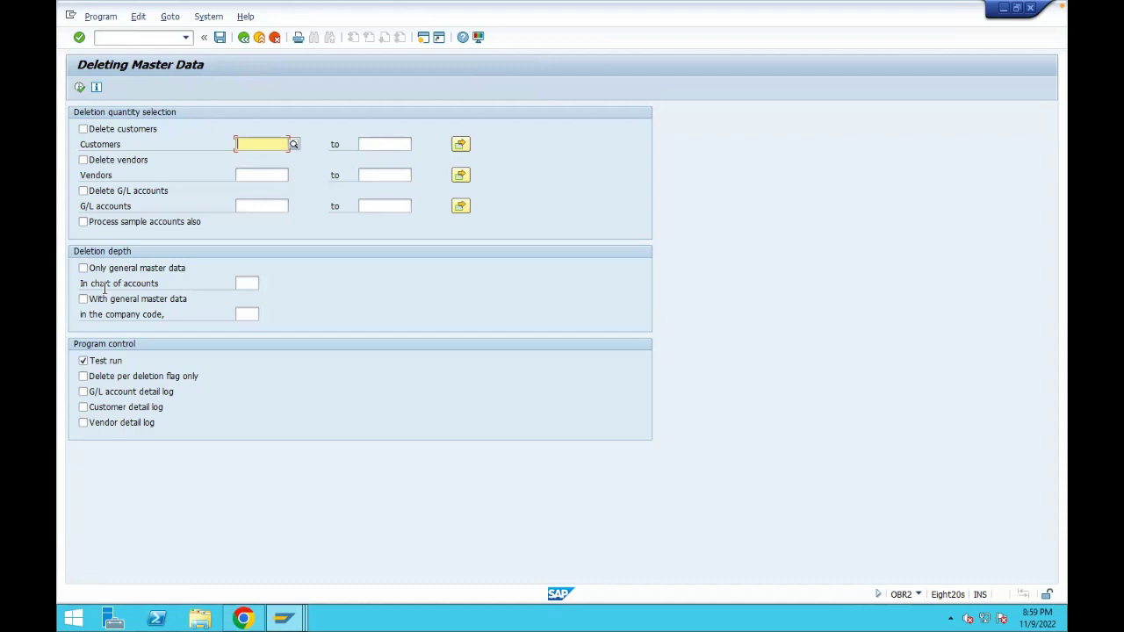
- Execute a test run deleting G/L accounts per deletion flag only, with only general master data in chart of accounts S007
click(127, 380)
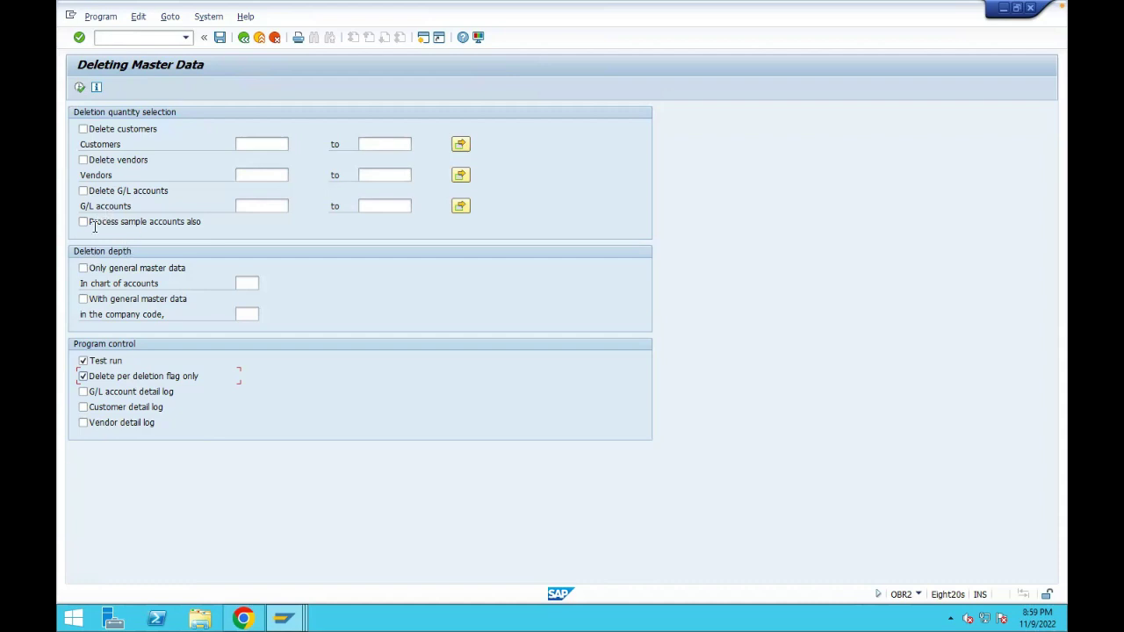
click(126, 269)
click(283, 280)
text(s007)
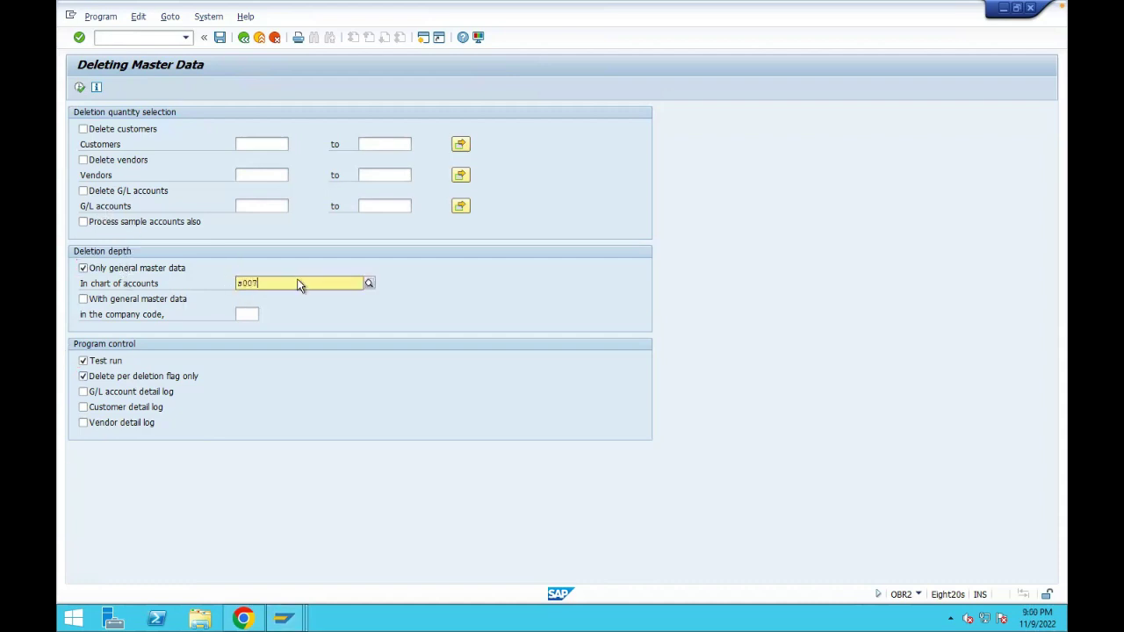
key(Return)
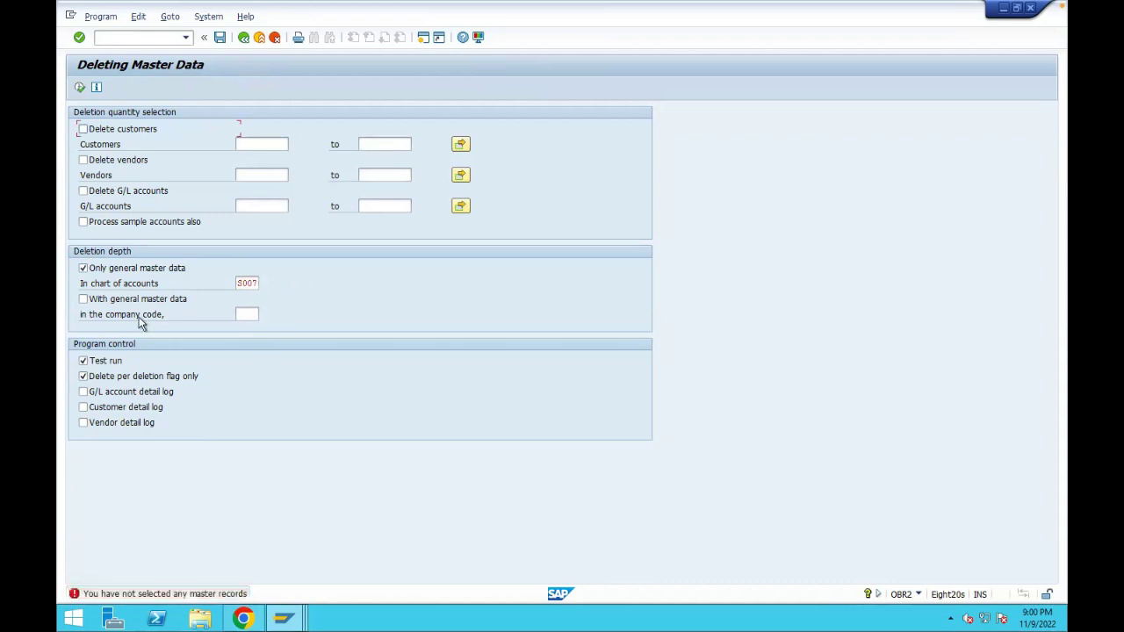
click(83, 194)
click(79, 88)
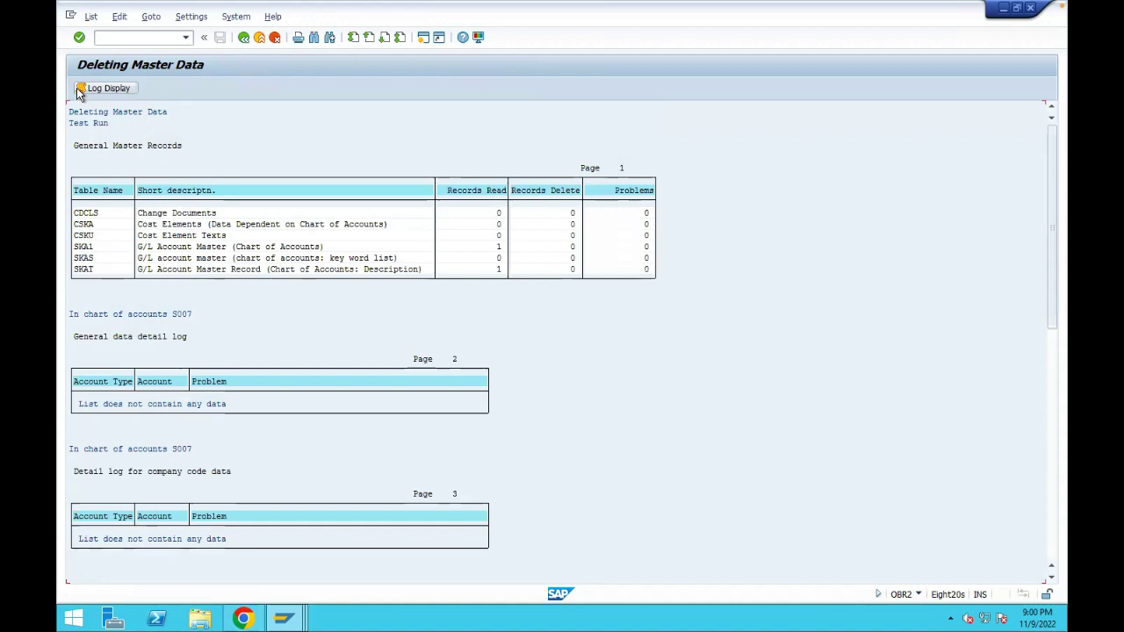
- Return to the selection, turn off the test run, and execute the G/L account deletion as a confirmed update run
mouse_move(229, 13)
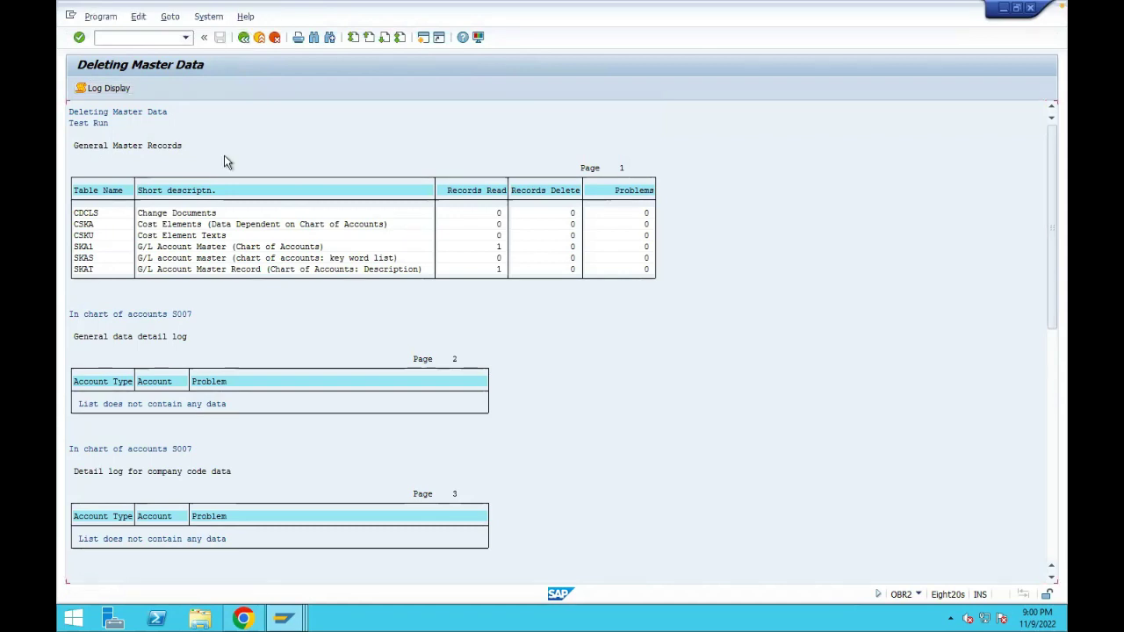
key(F3)
click(82, 361)
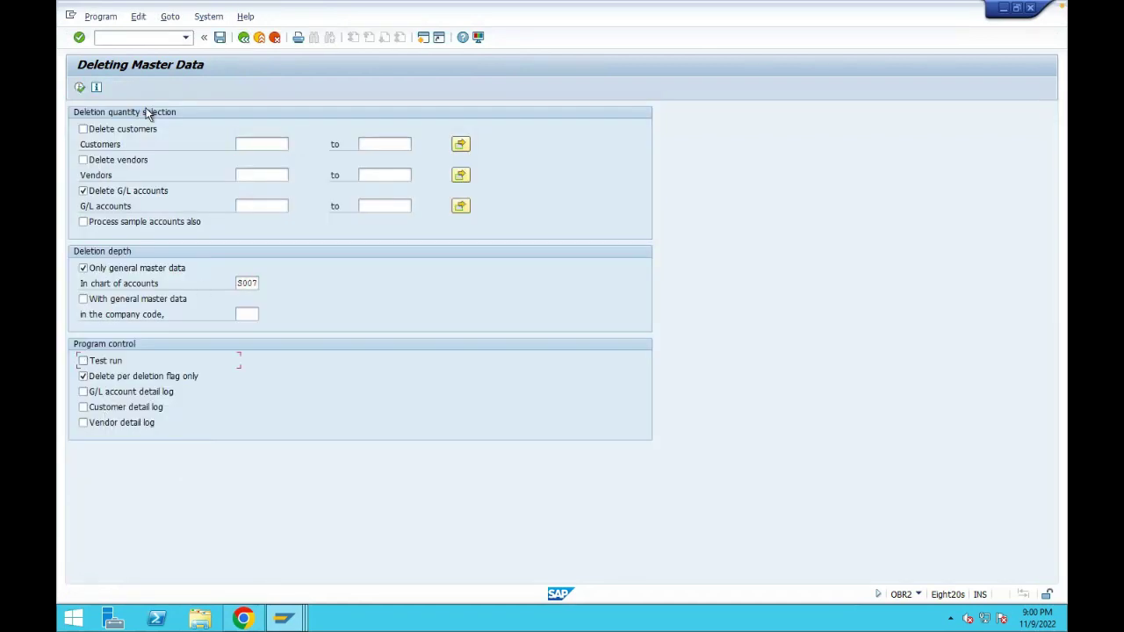
click(79, 88)
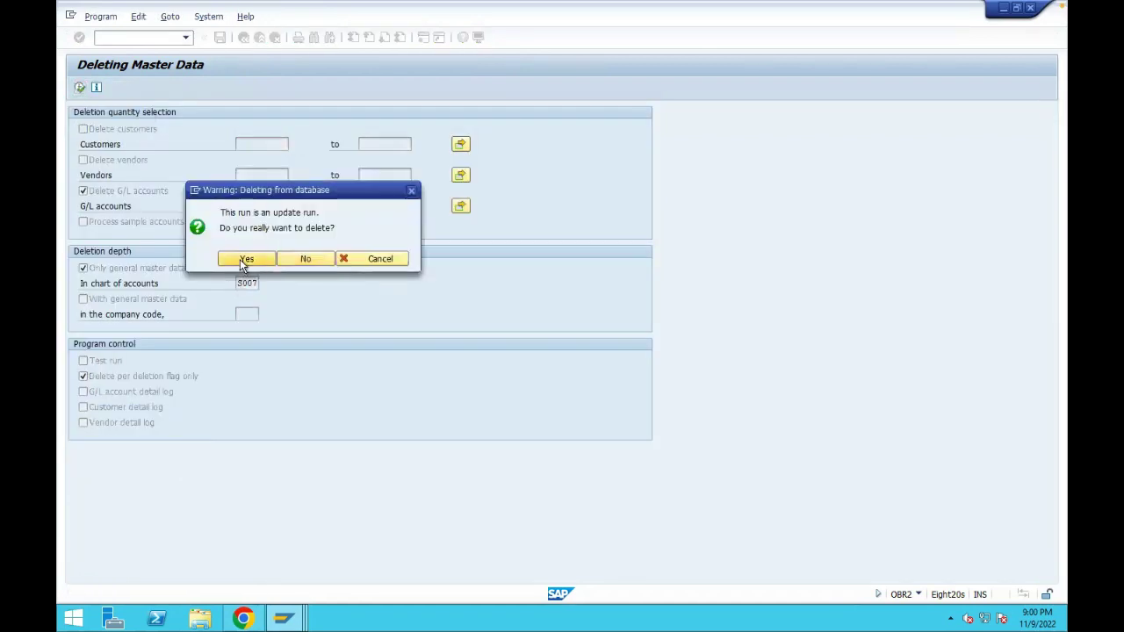
click(240, 259)
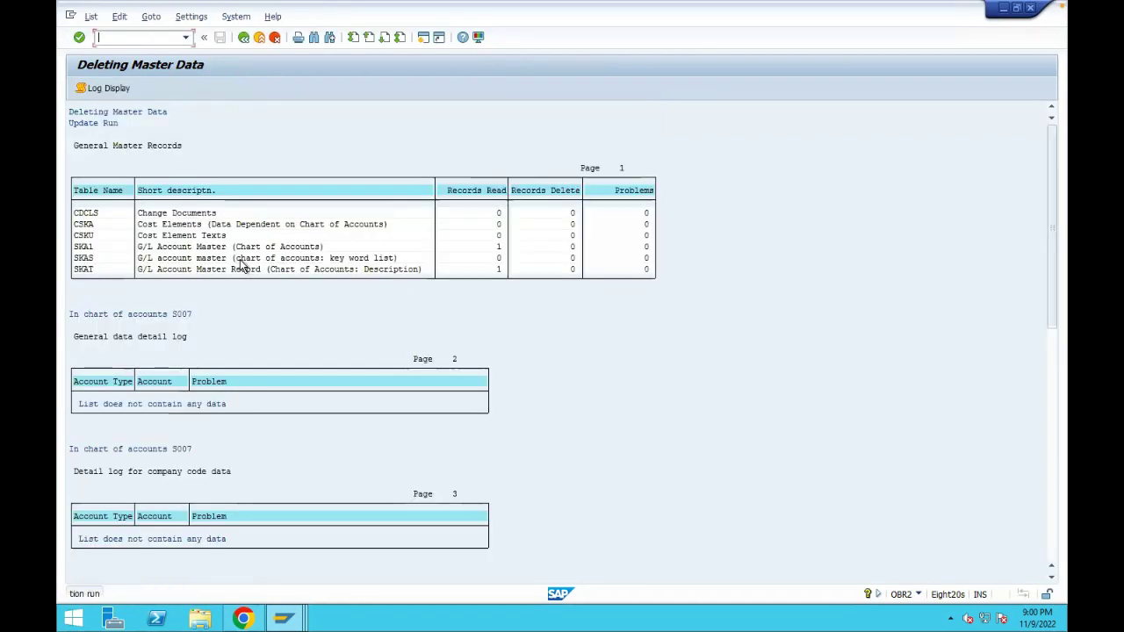
- Return to the selection, switch the deletion depth to with general master data in company code S007, and execute the confirmed update run
click(245, 38)
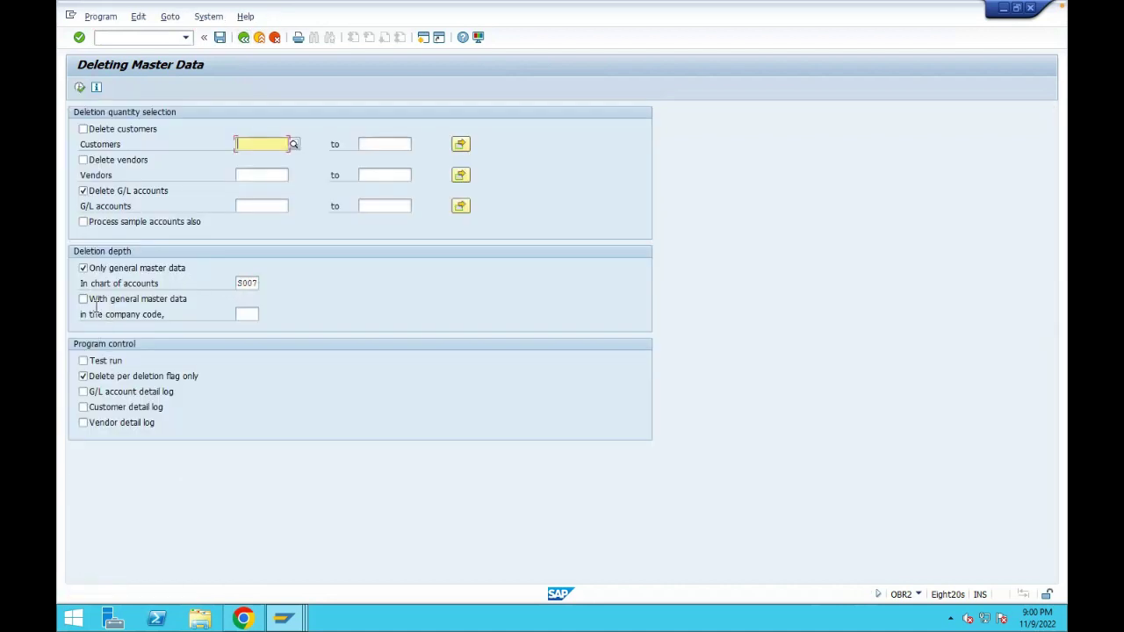
click(96, 302)
click(94, 269)
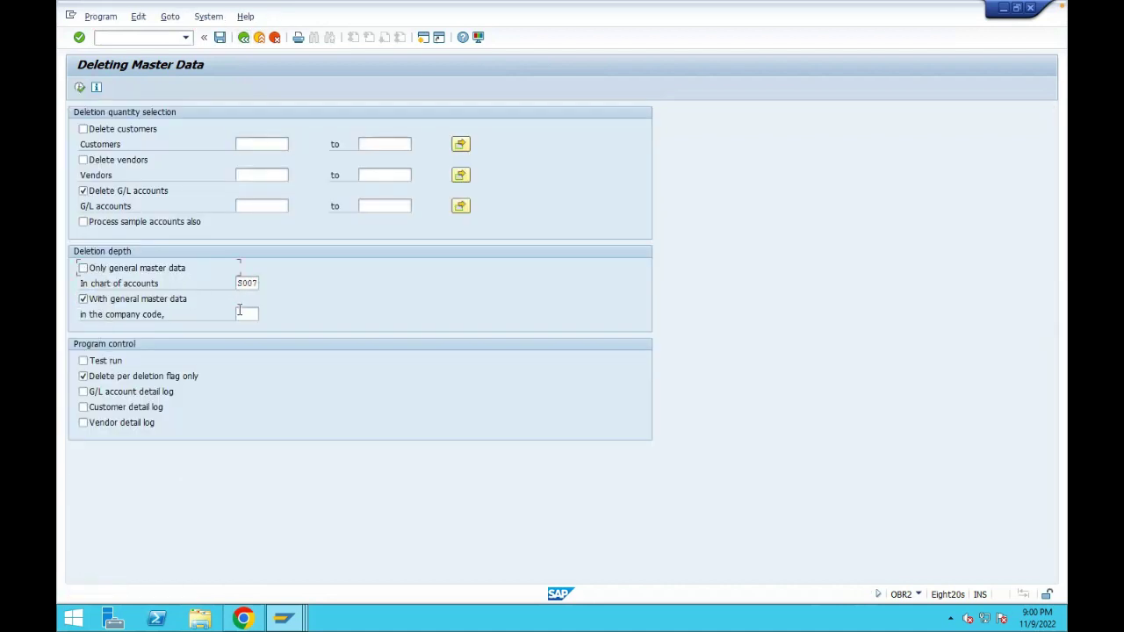
click(238, 313)
text(s007)
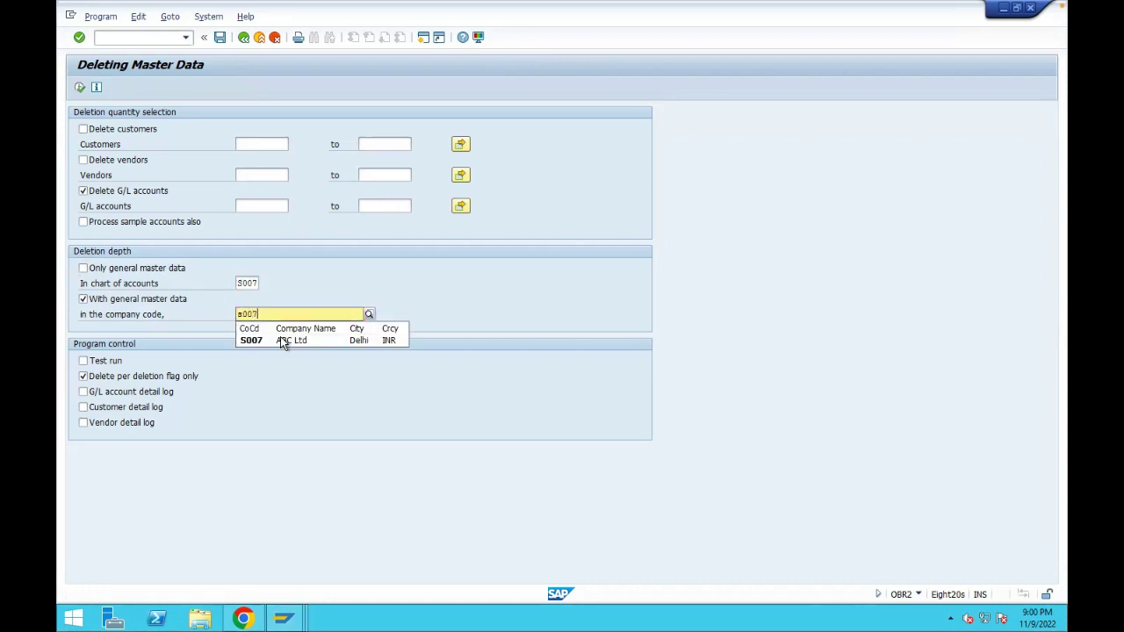
click(281, 339)
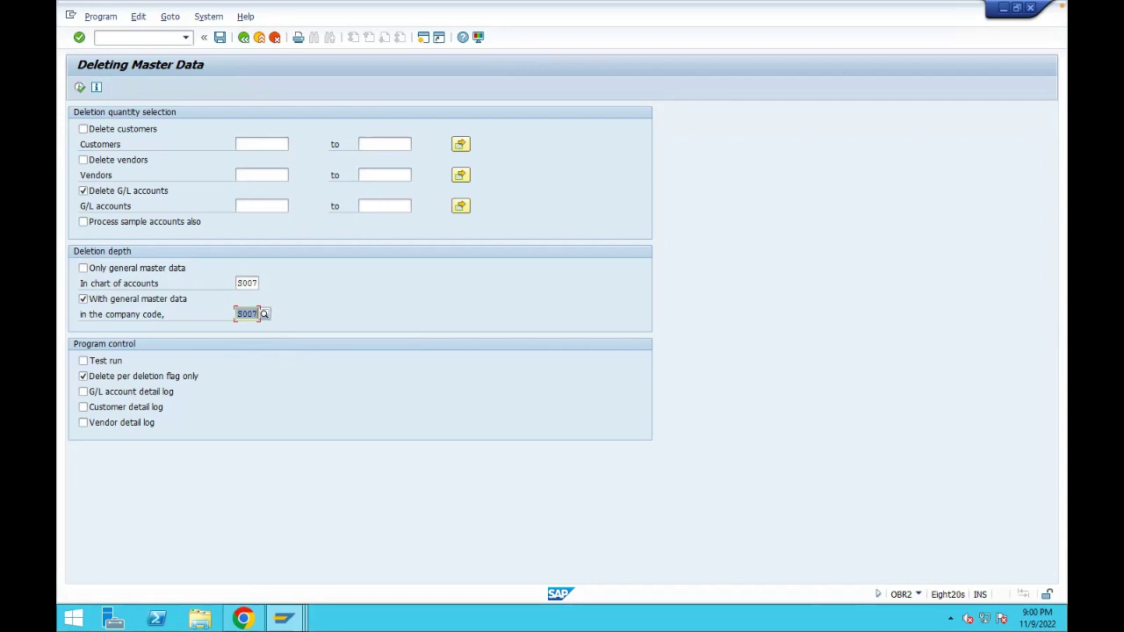
click(79, 87)
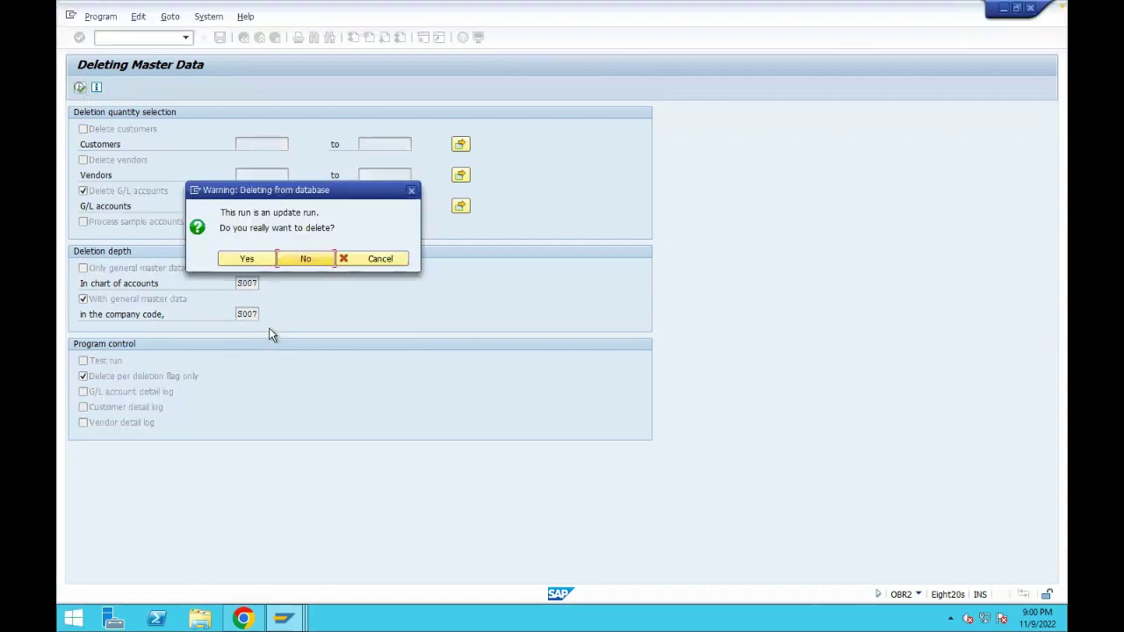
click(252, 258)
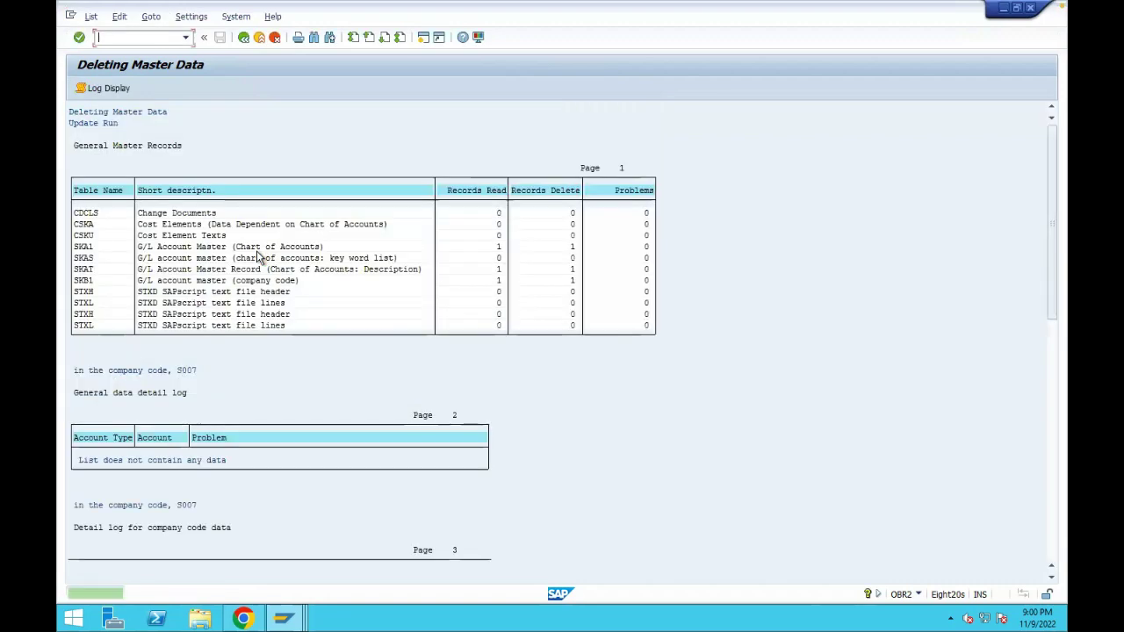
- Switch to the SKB1 table display session and refresh its entries to check the company code G/L accounts
click(283, 620)
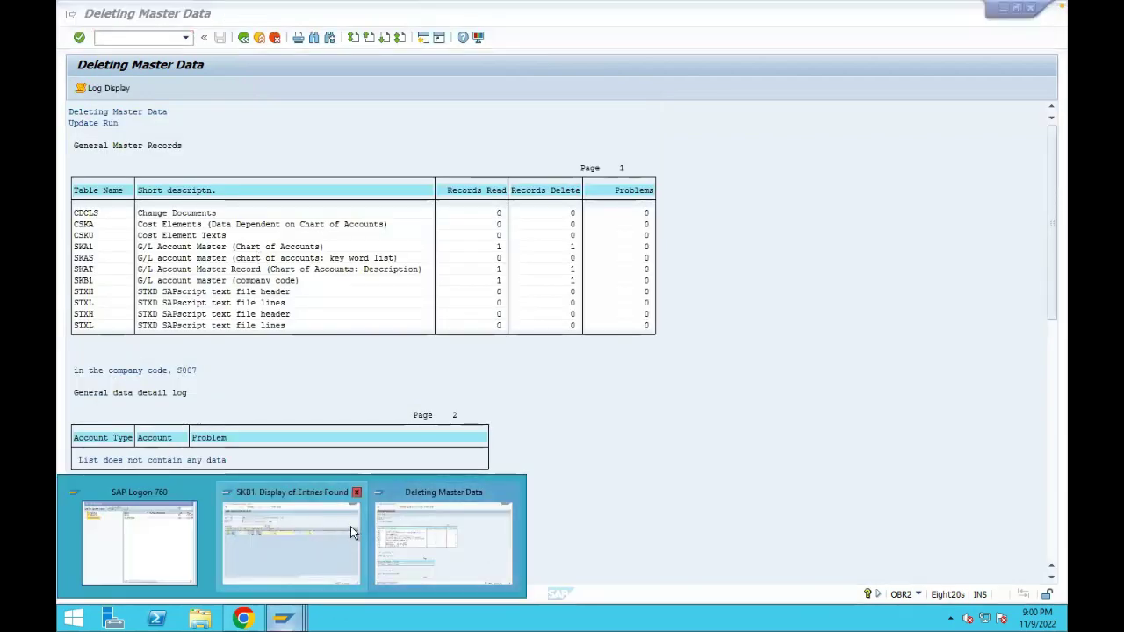
click(290, 537)
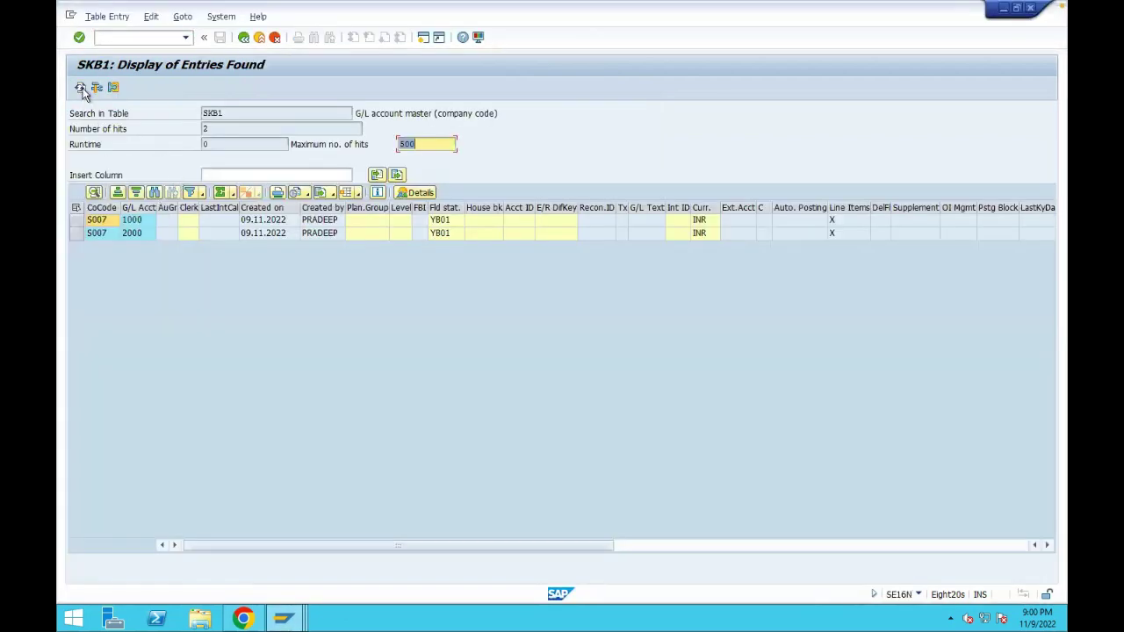
click(81, 89)
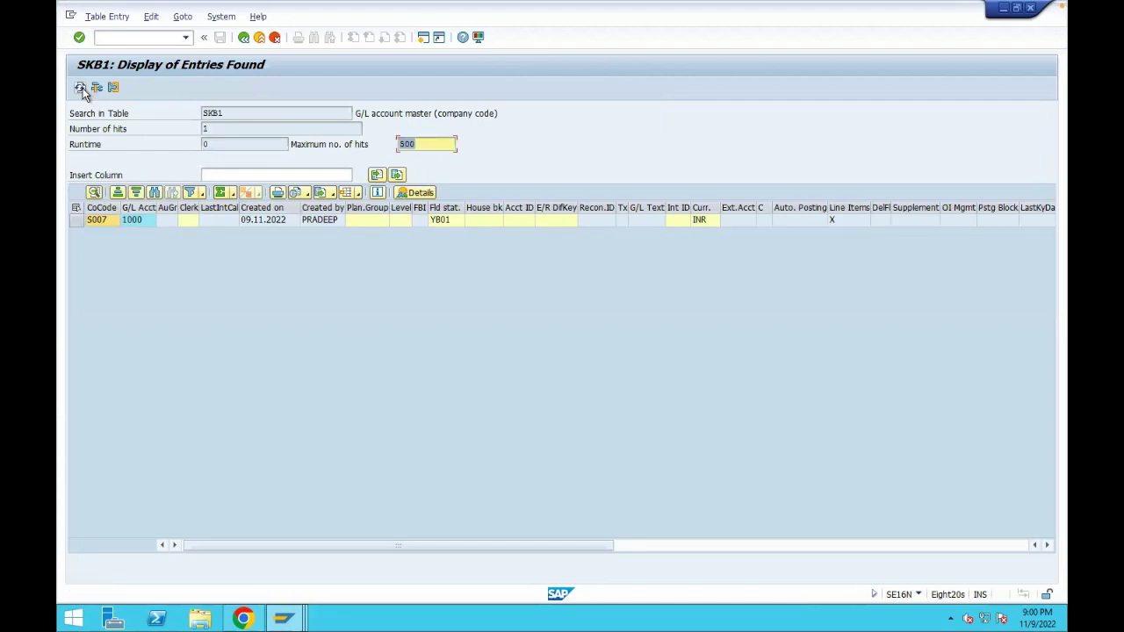